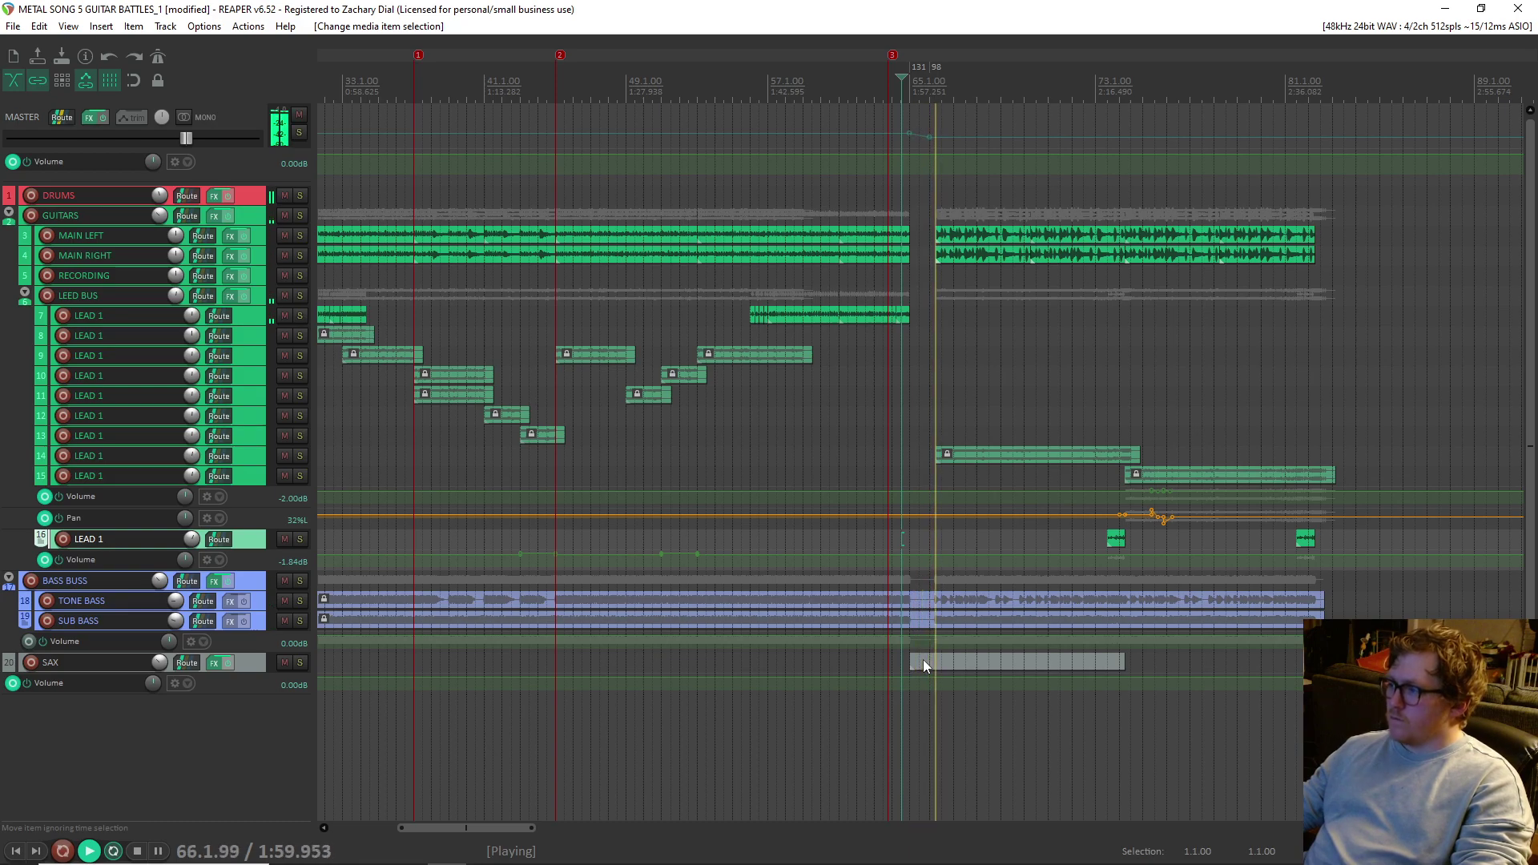
- Open the SAX track's item for MIDI editing, play from just before bar 65, and draw a B4 note from 65.3 to bar 66
double_click(927, 663)
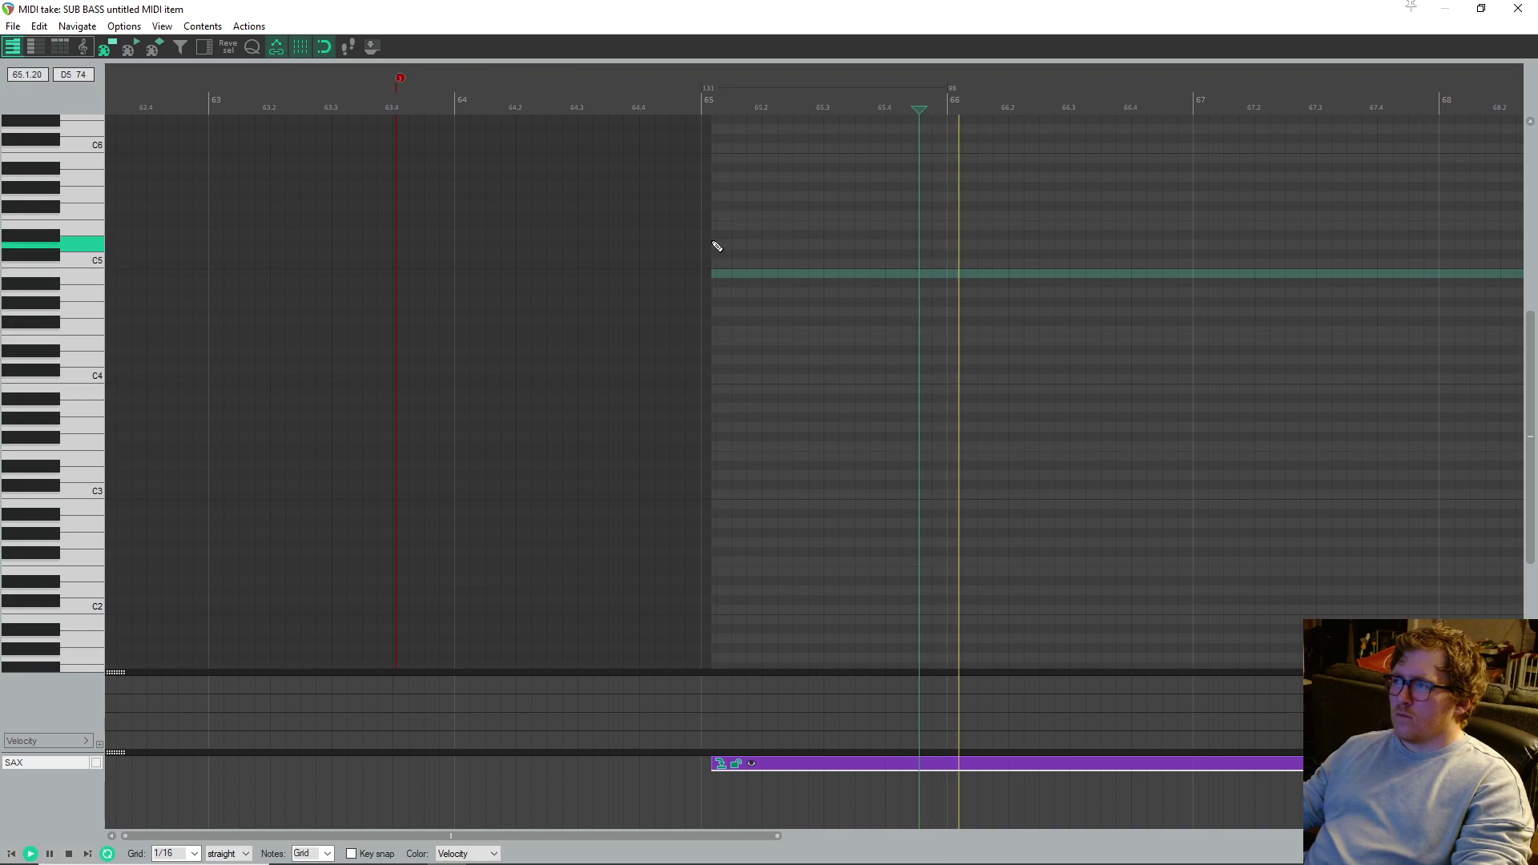
click(683, 110)
key(space)
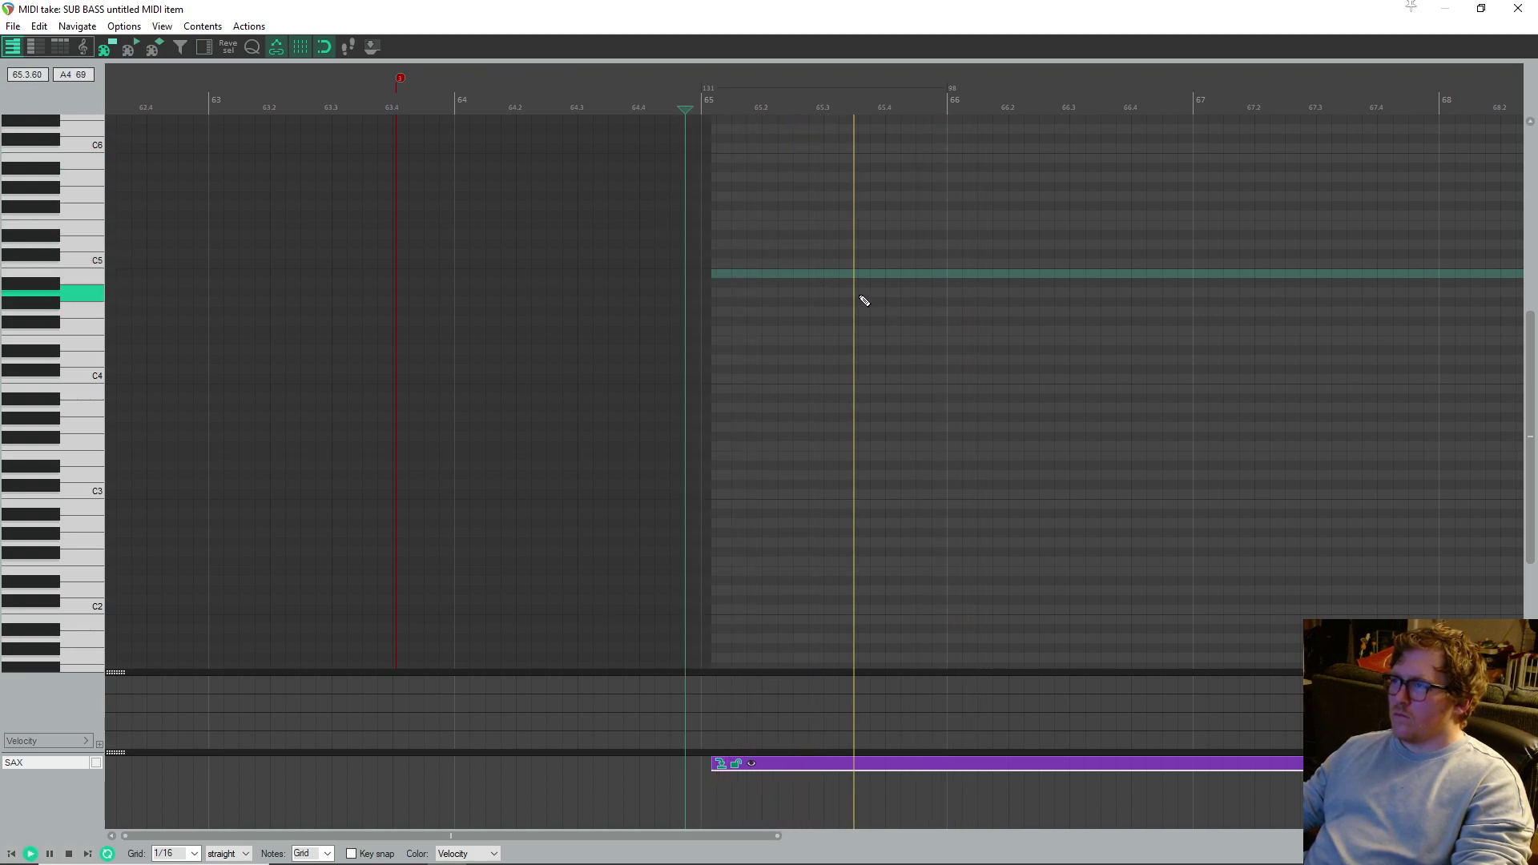
key(space)
mouse_move(837, 275)
mouse_down()
mouse_move(963, 282)
mouse_move(946, 276)
mouse_up()
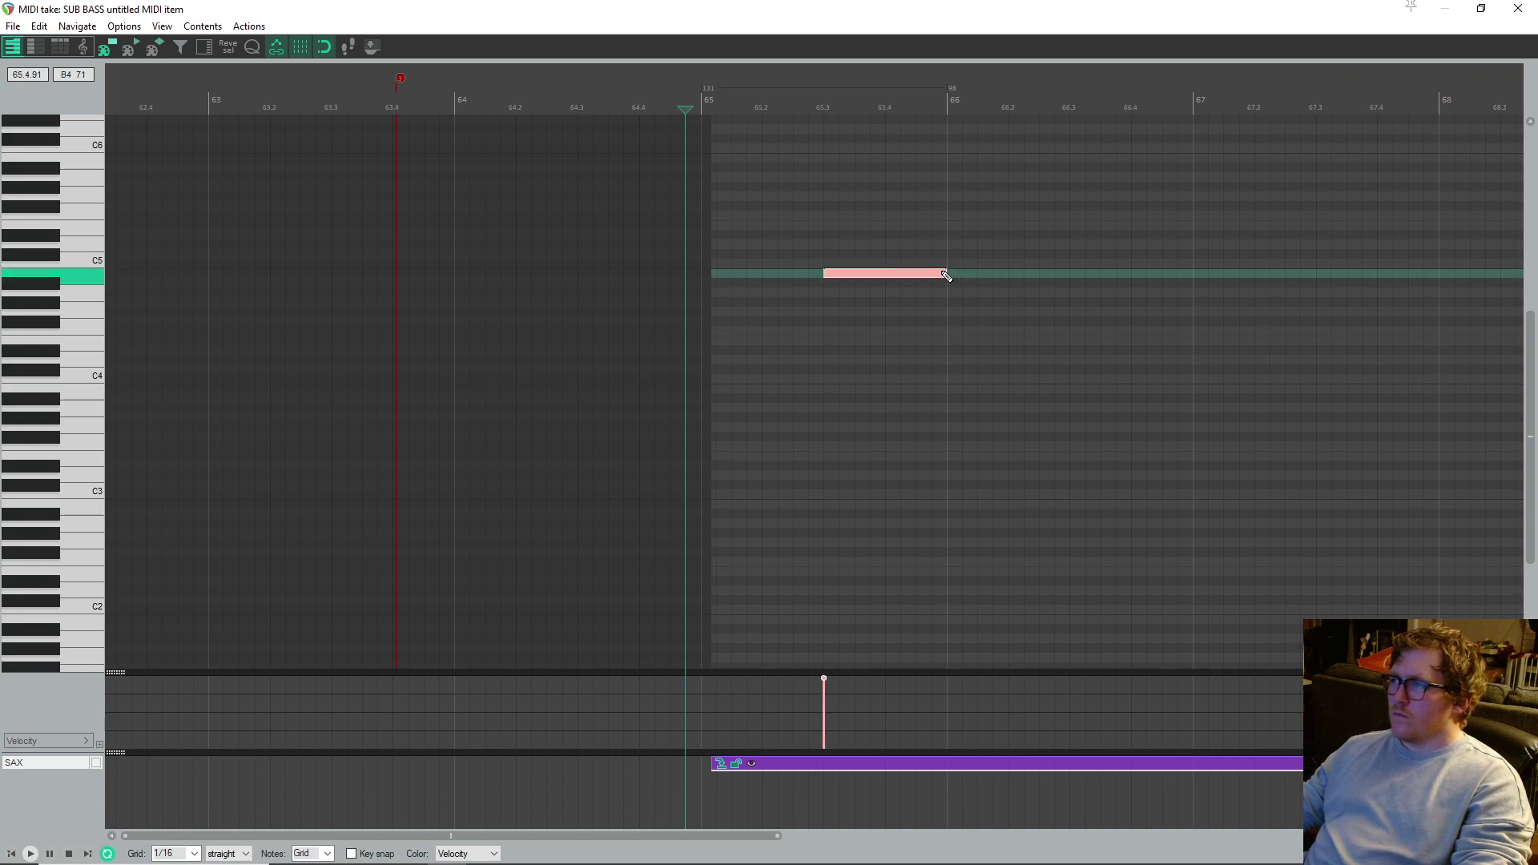
- Lower the B4 note's velocity slightly, audition it, and extend its start back to 65.2
key(space)
drag(820, 677, 825, 696)
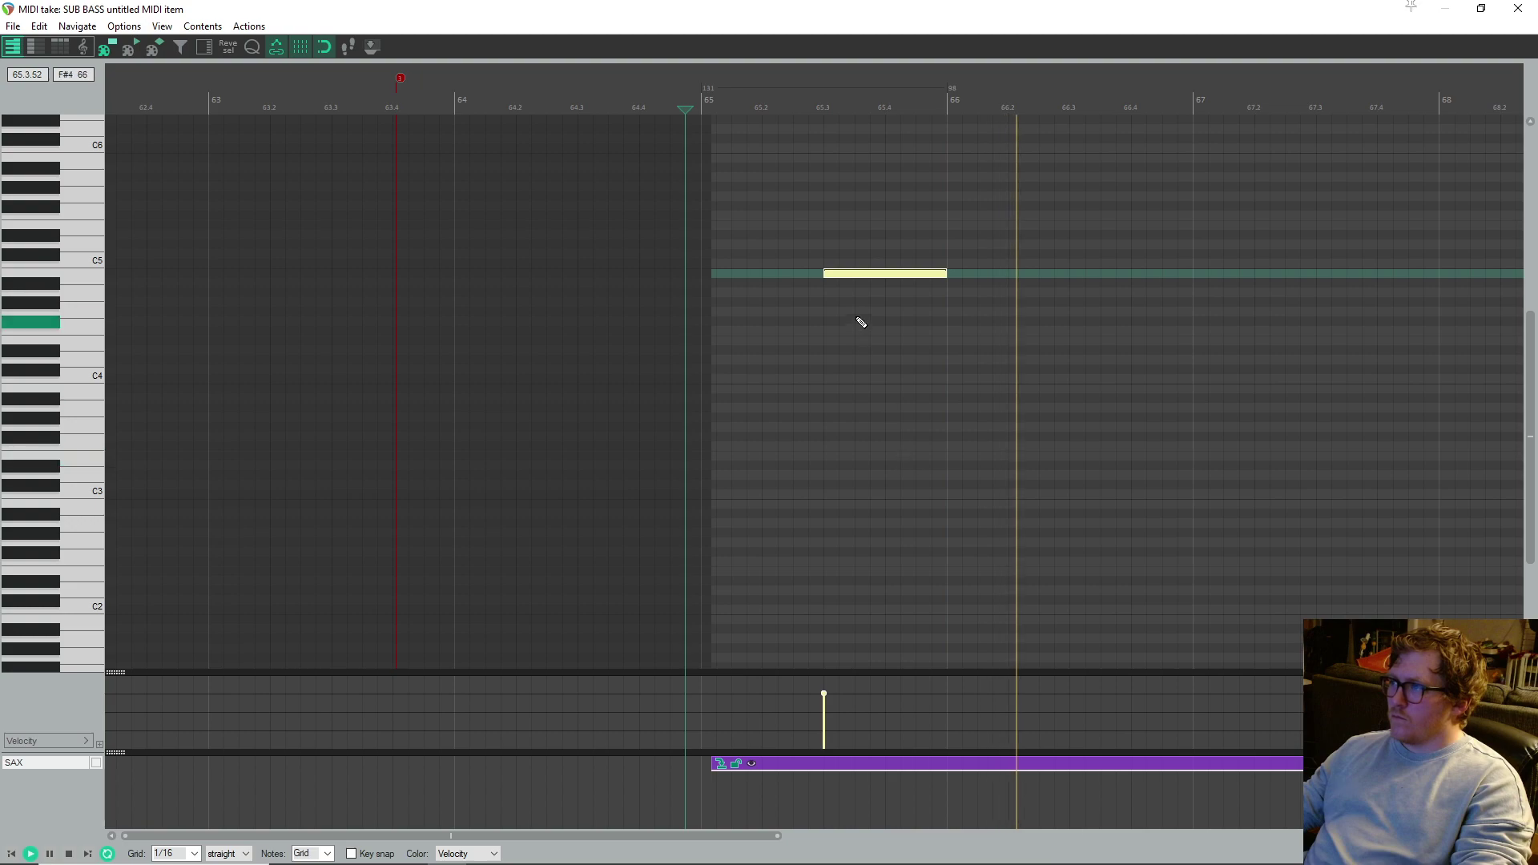
key(space)
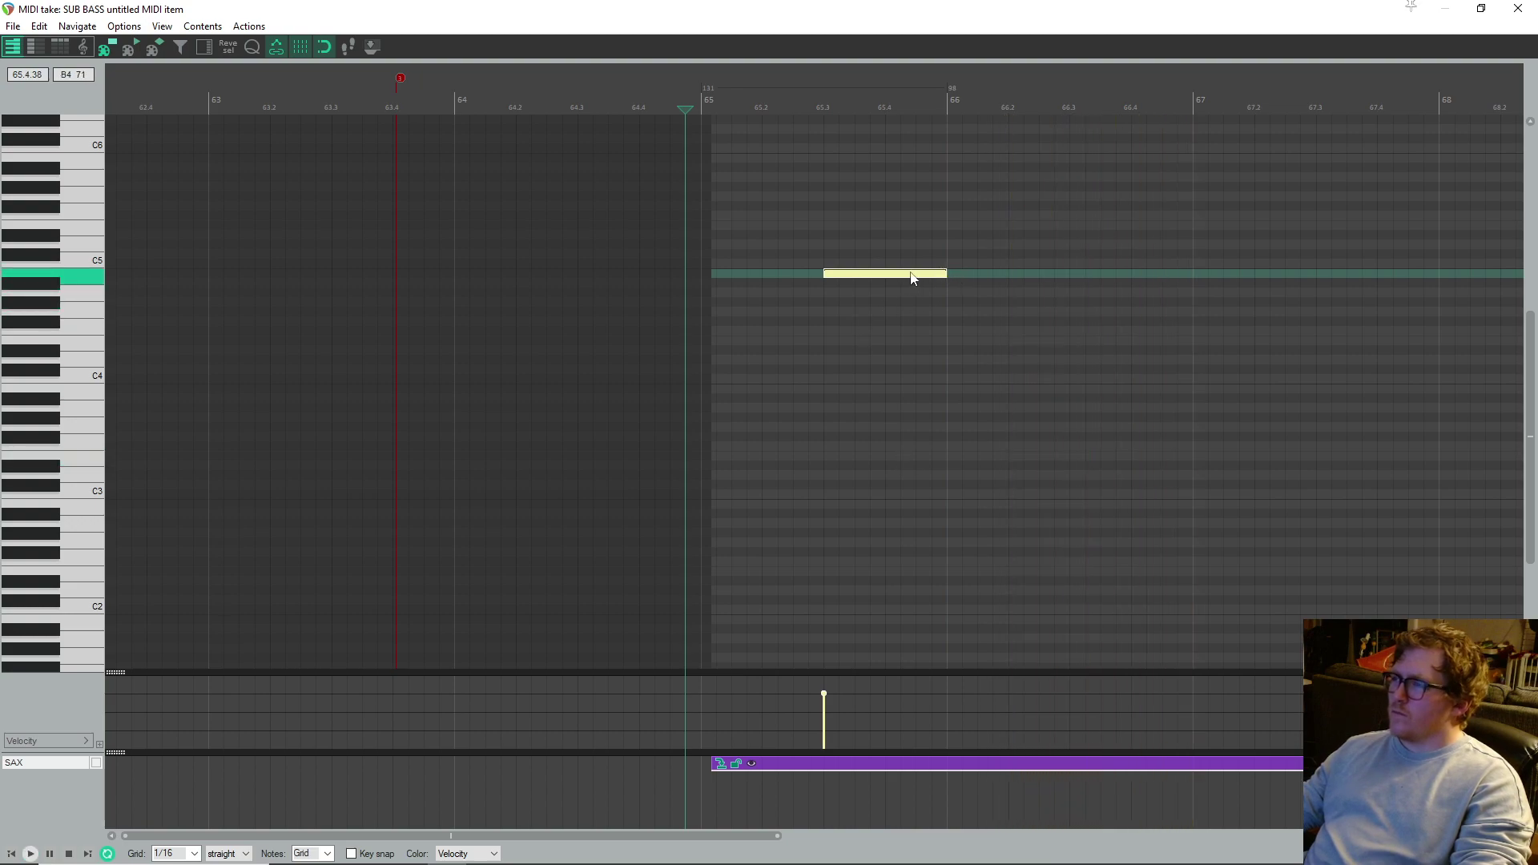
key(space)
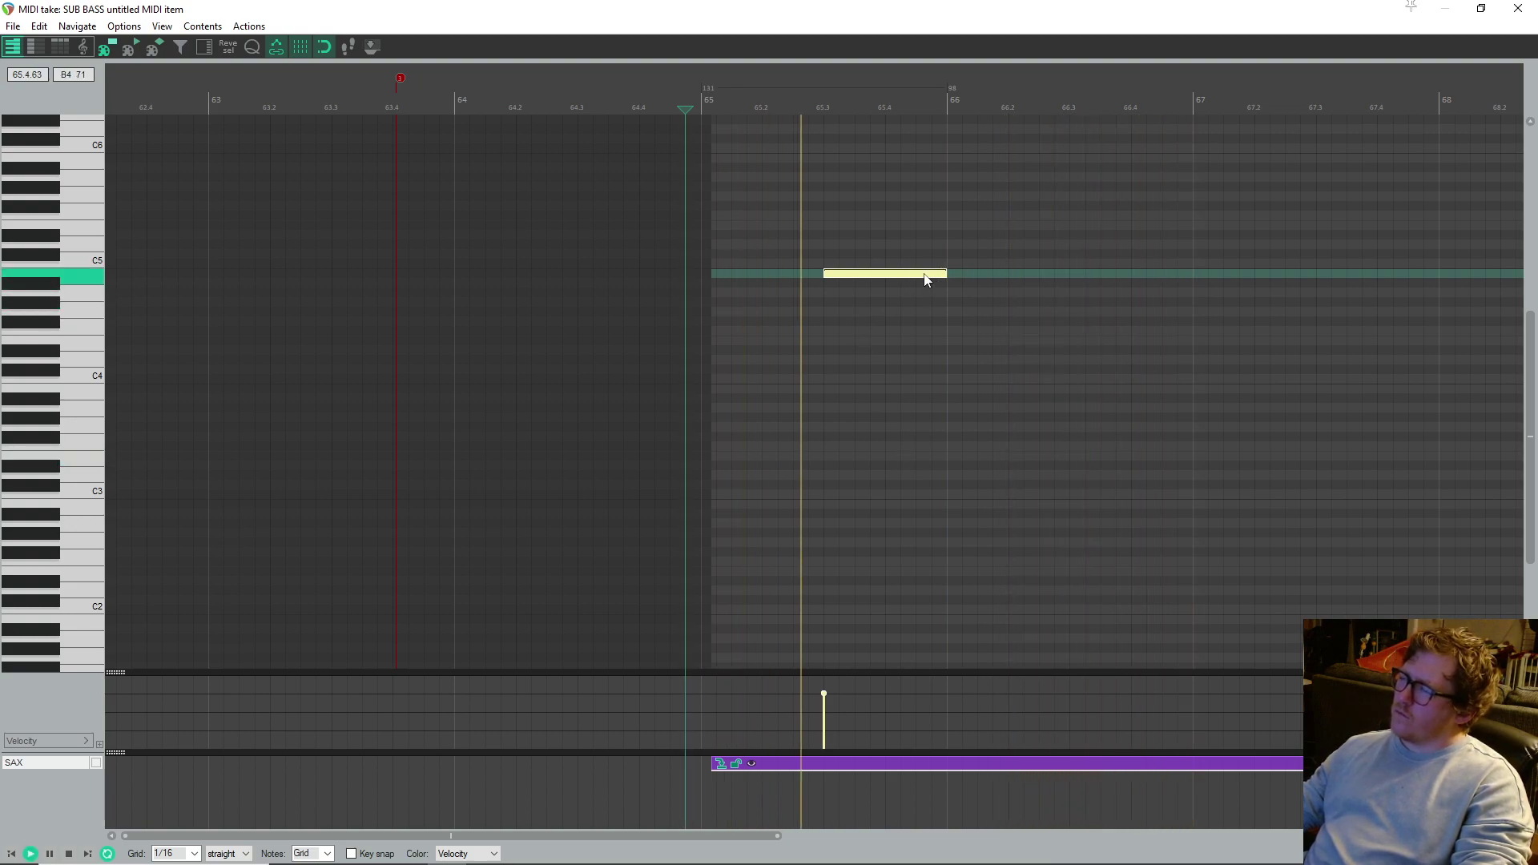
key(space)
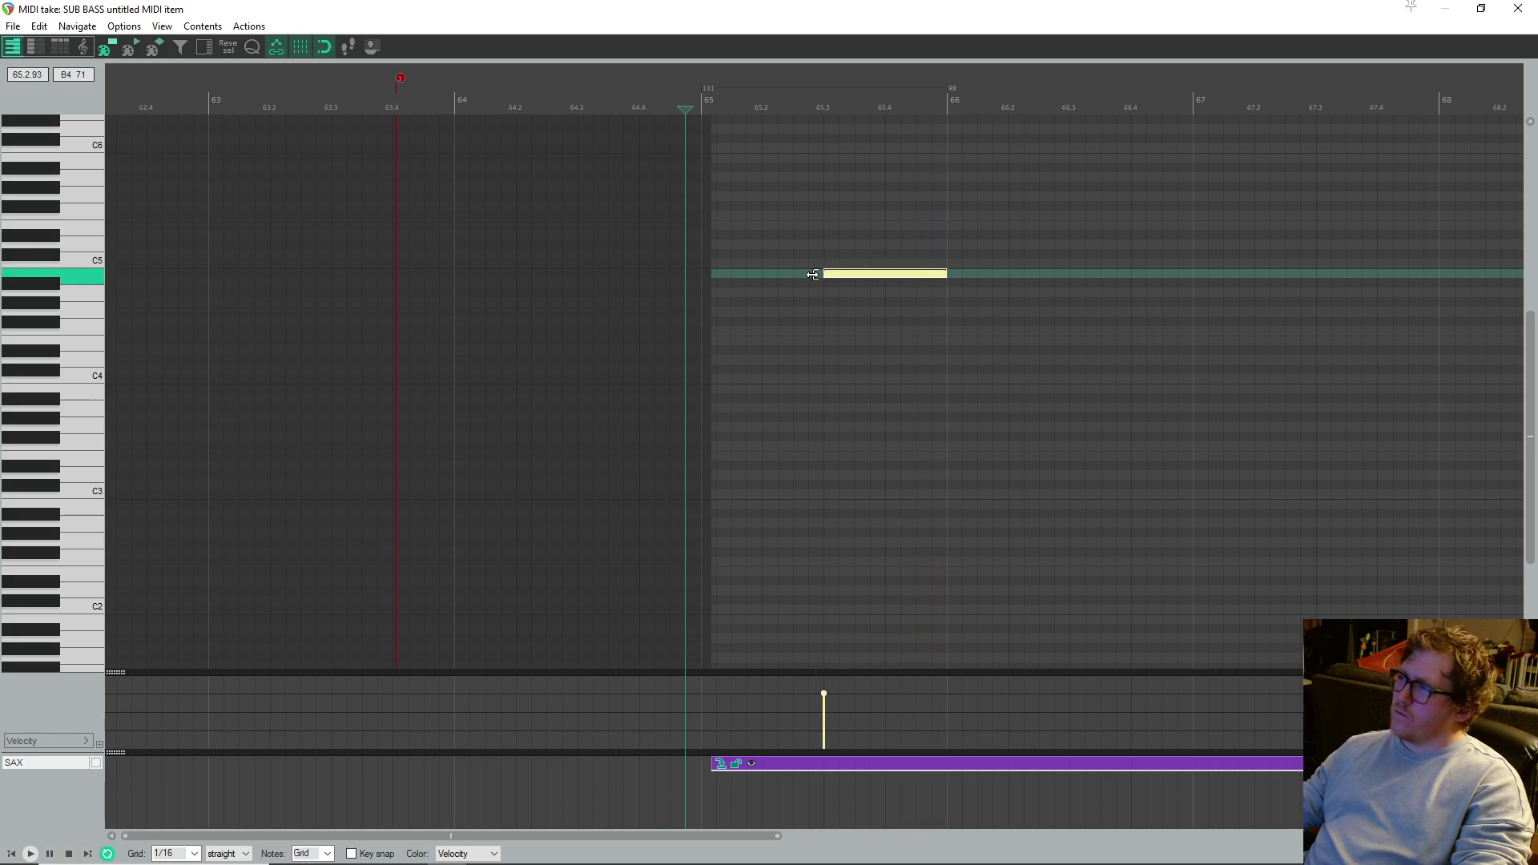
- Return to the arrangement and pull down the SAX volume envelope at the item's start to fade the note in, auditioning the result
key(Escape)
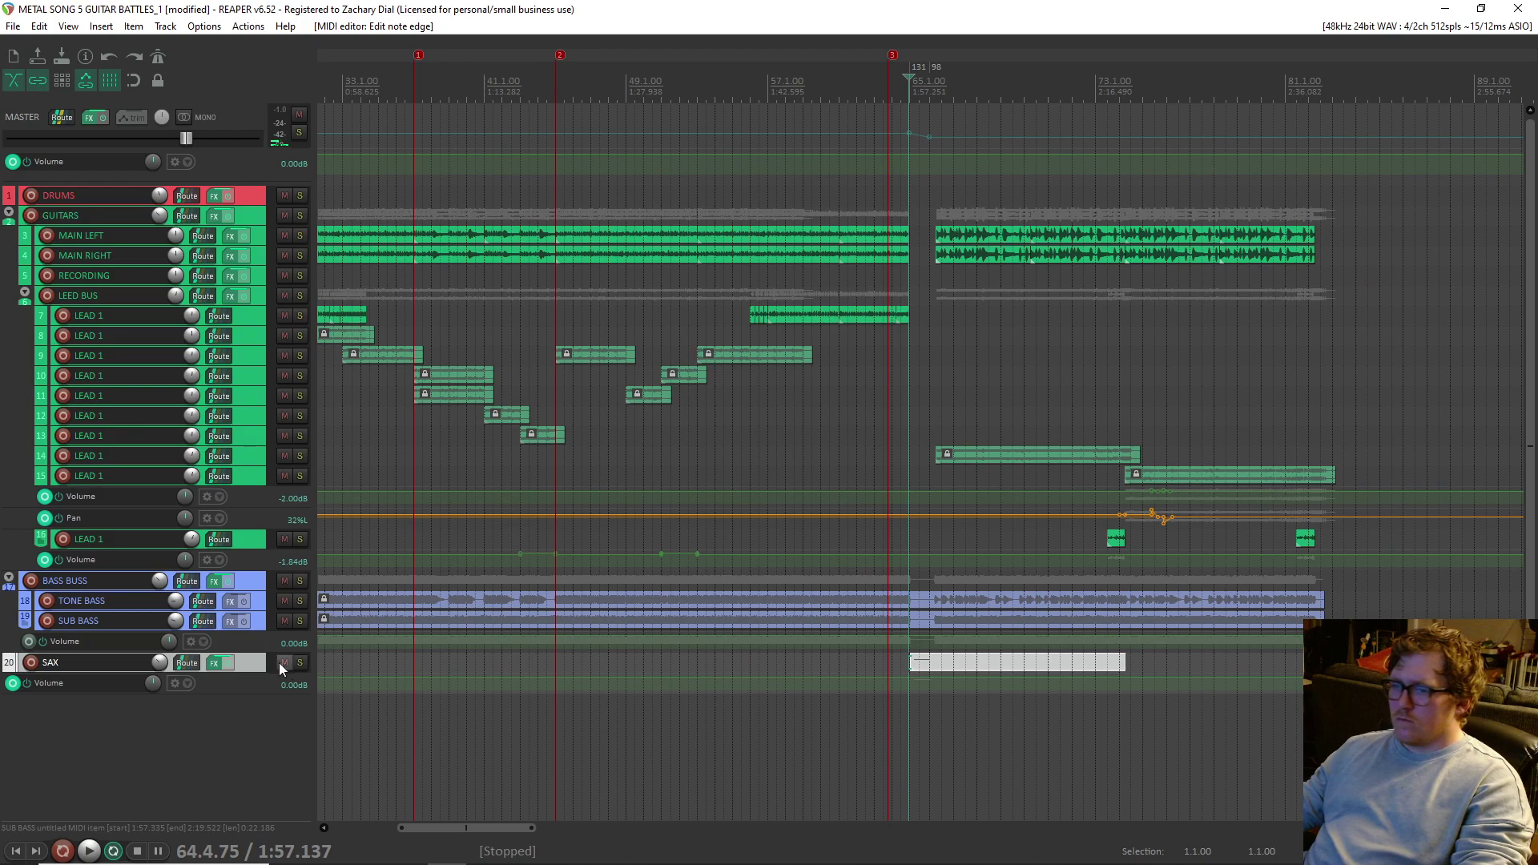
scroll(953, 700, up, 3)
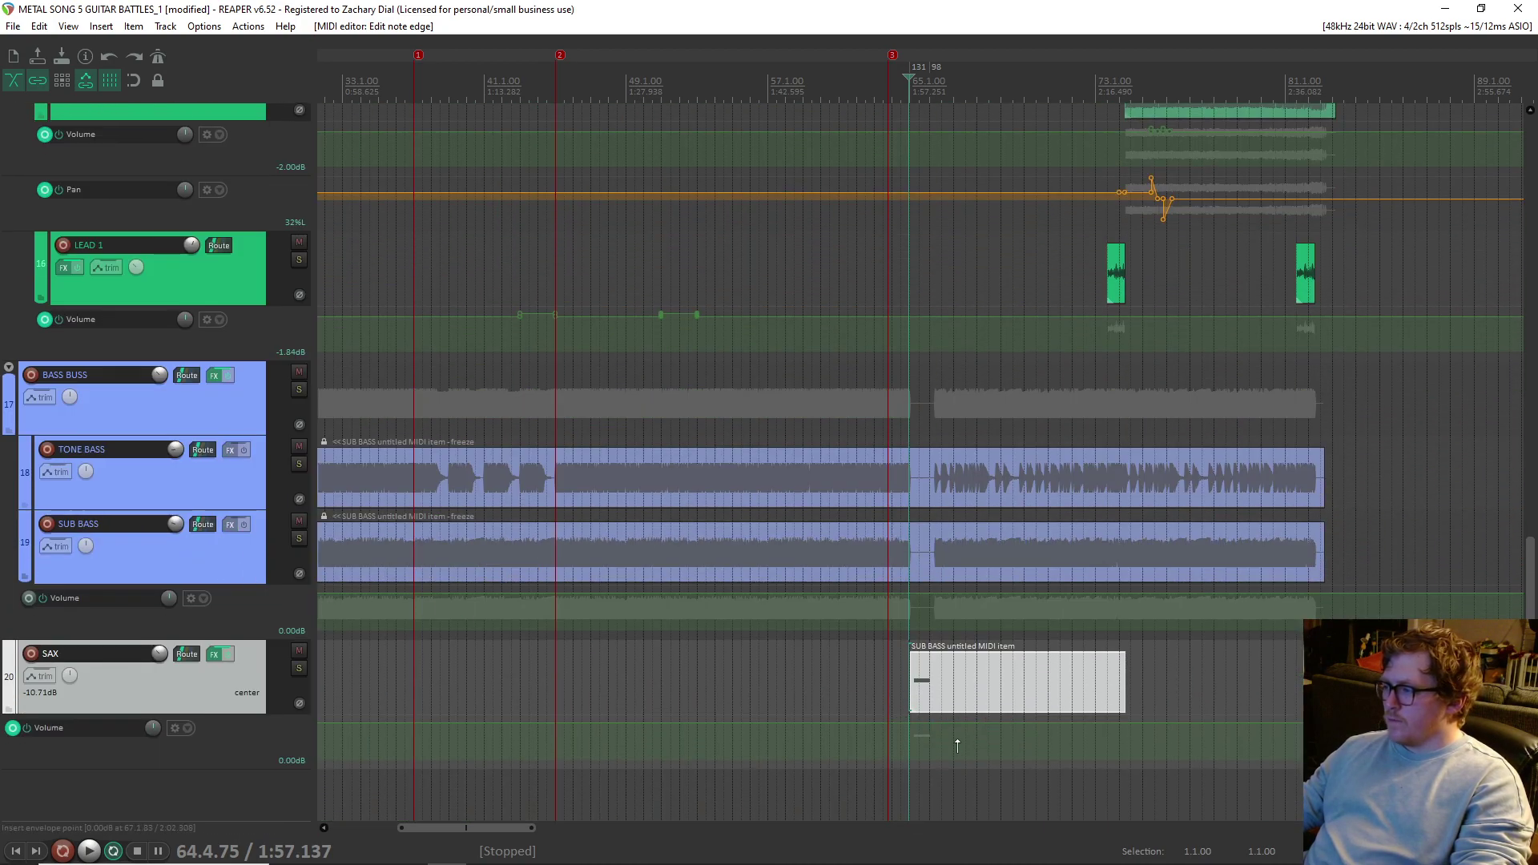
drag(920, 727, 914, 864)
key(space)
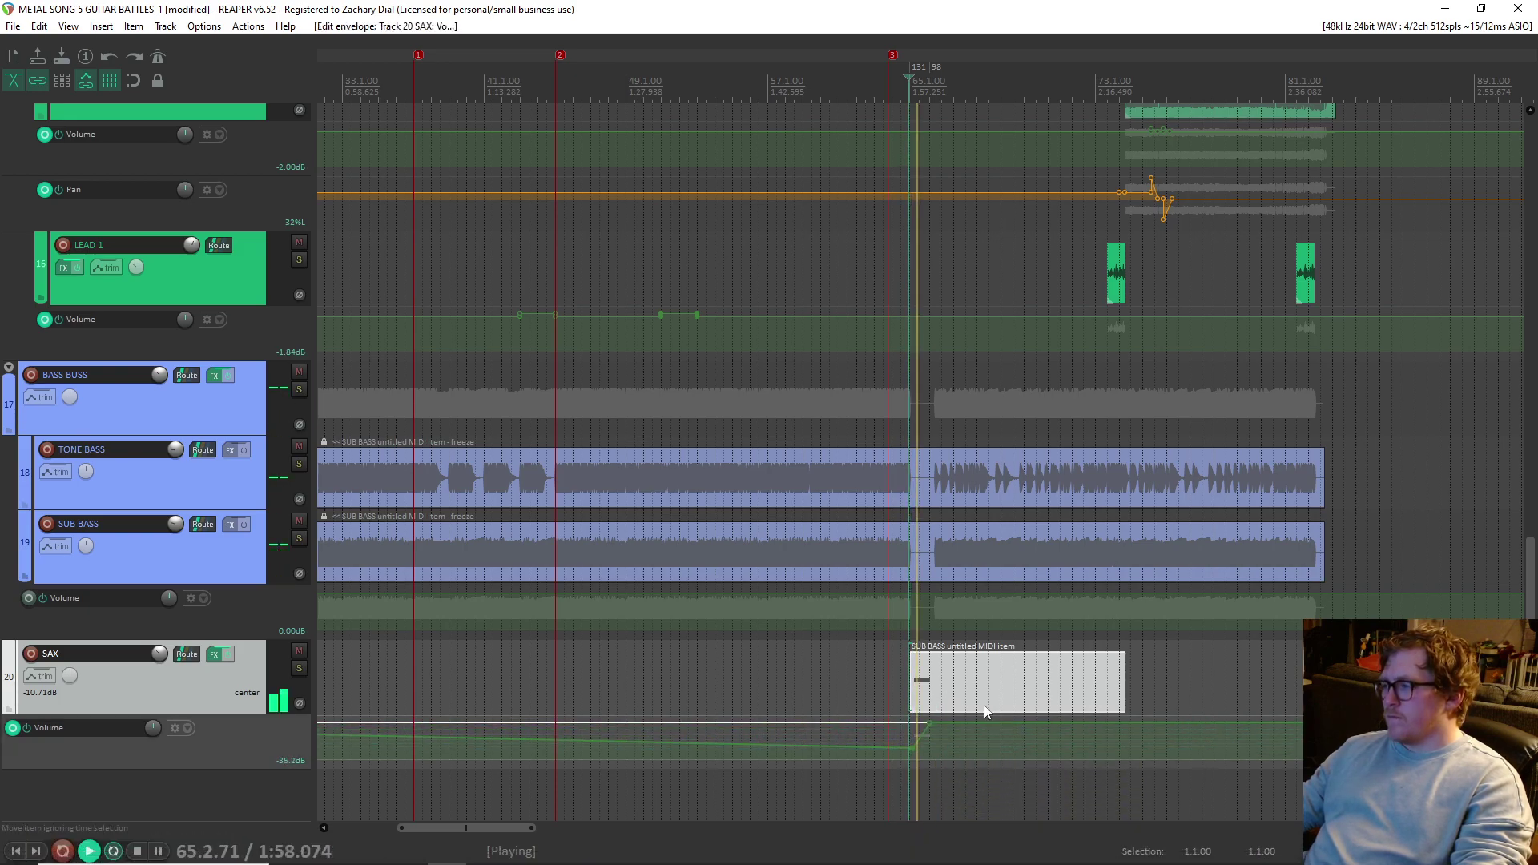
- Reopen the SAX item's MIDI and extend the long B4 note's end to 66.4.50, checking it by playback
double_click(939, 690)
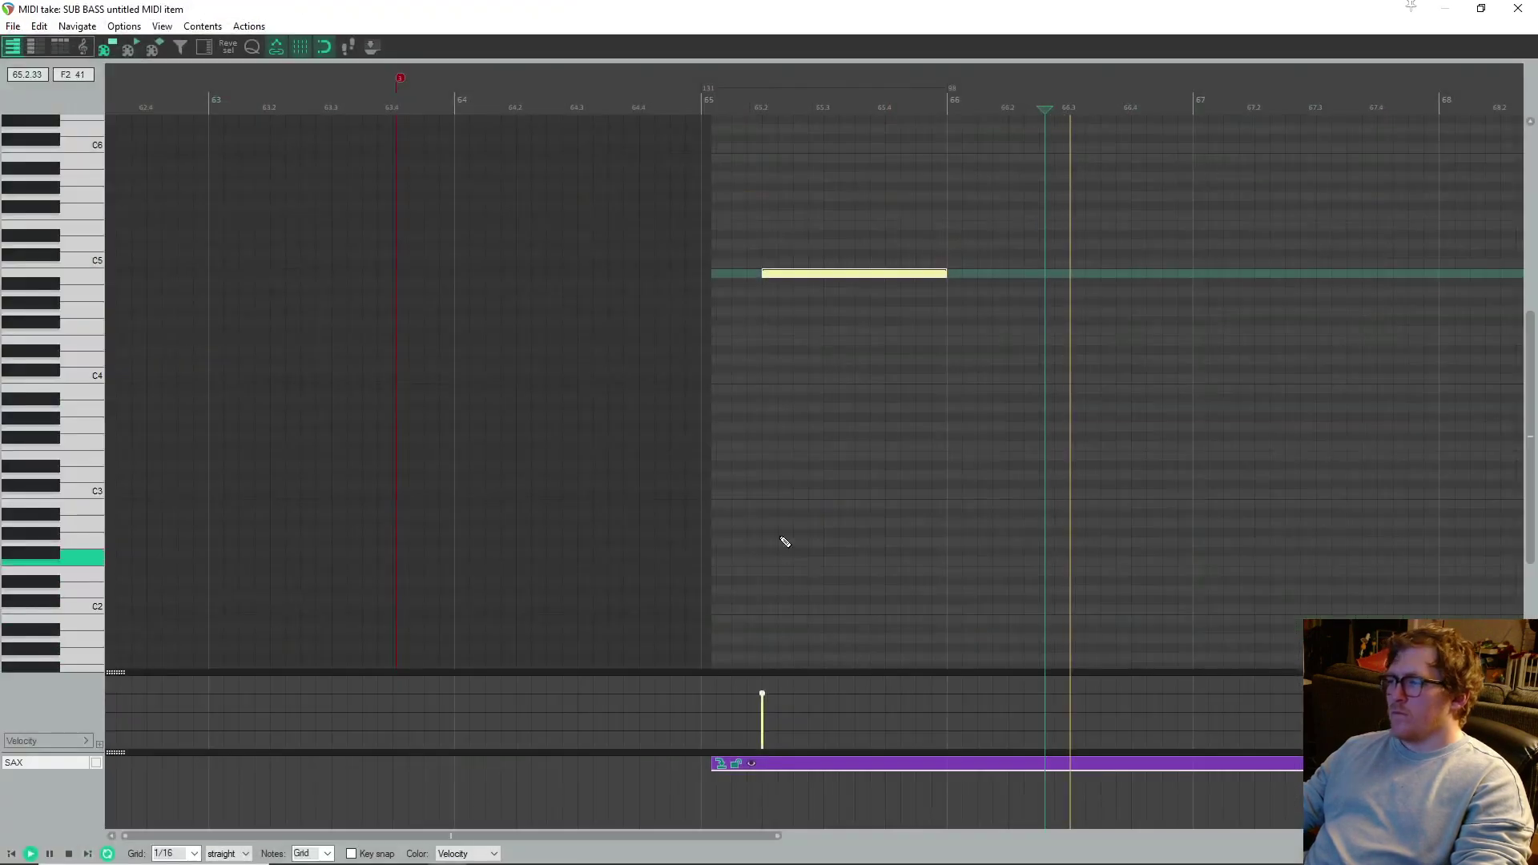
drag(953, 281, 1167, 299)
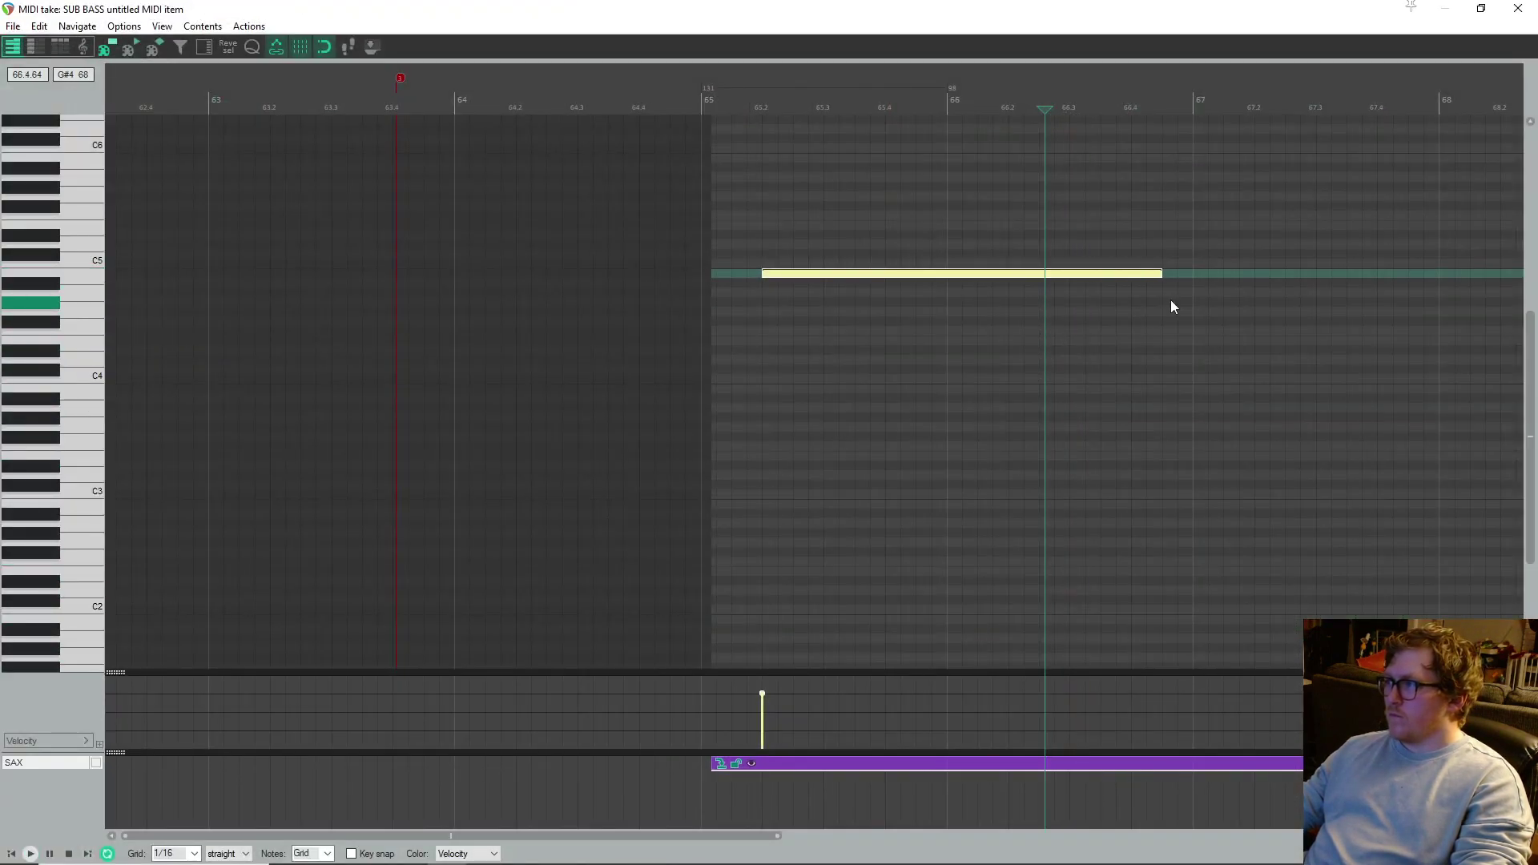
key(space)
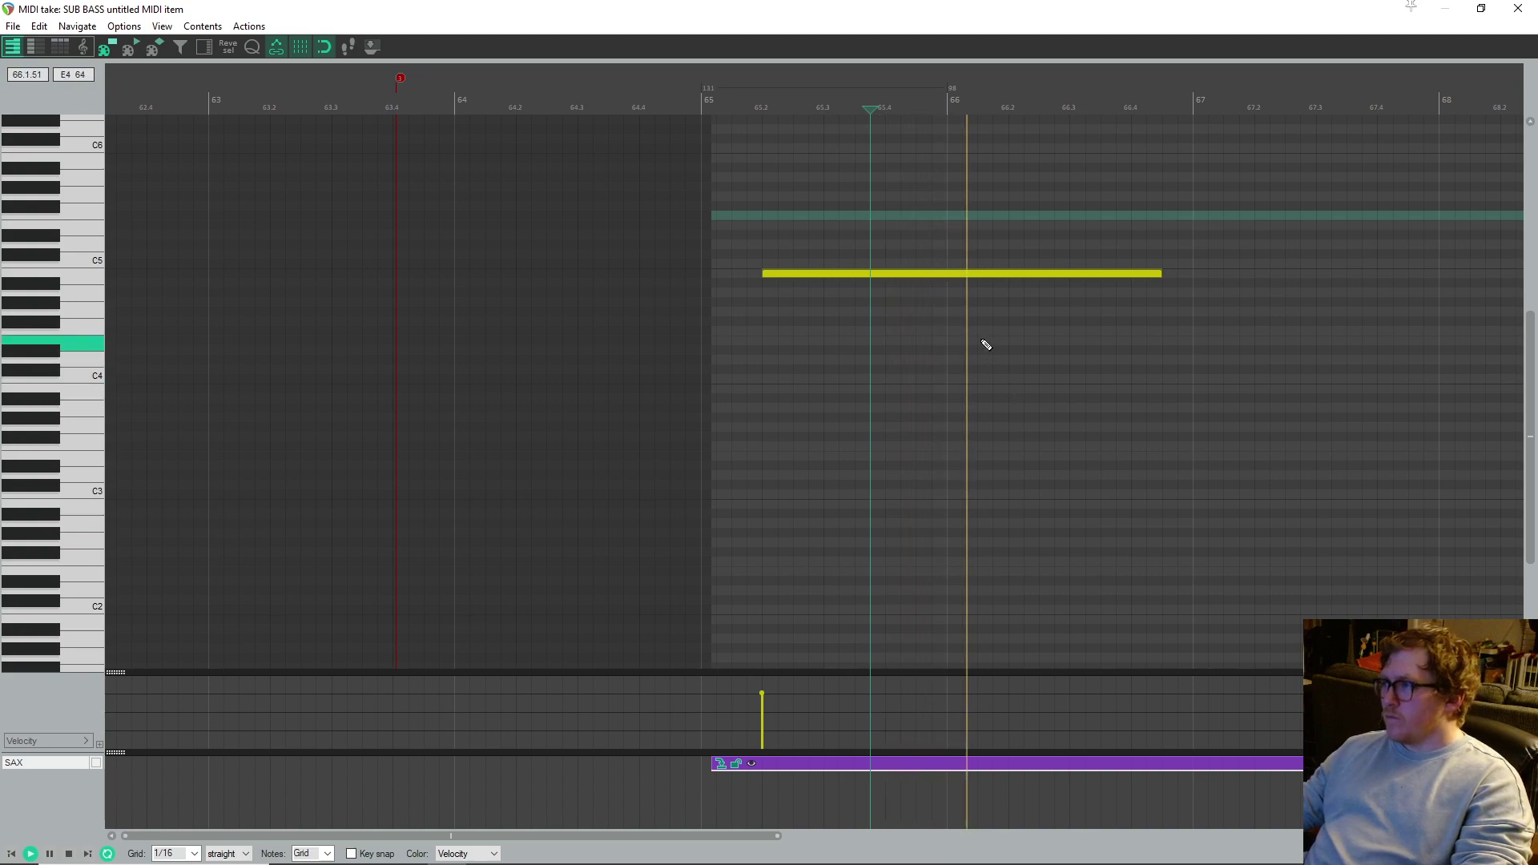
key(space)
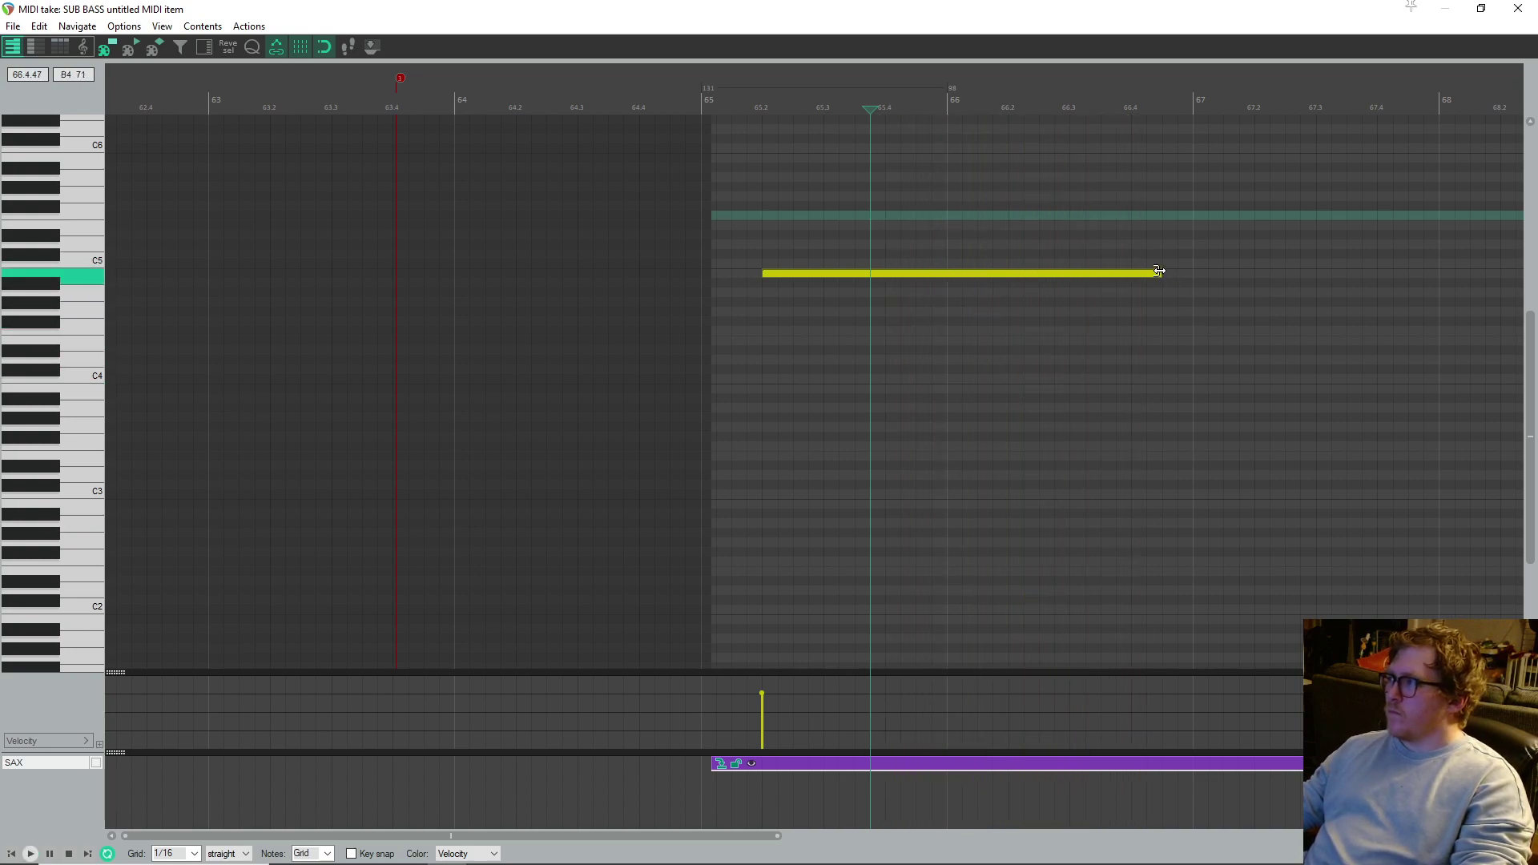
- Add a 1/16 D5 note right after the long B4 and a 1/16 B4 following it, and audition them
click(1170, 245)
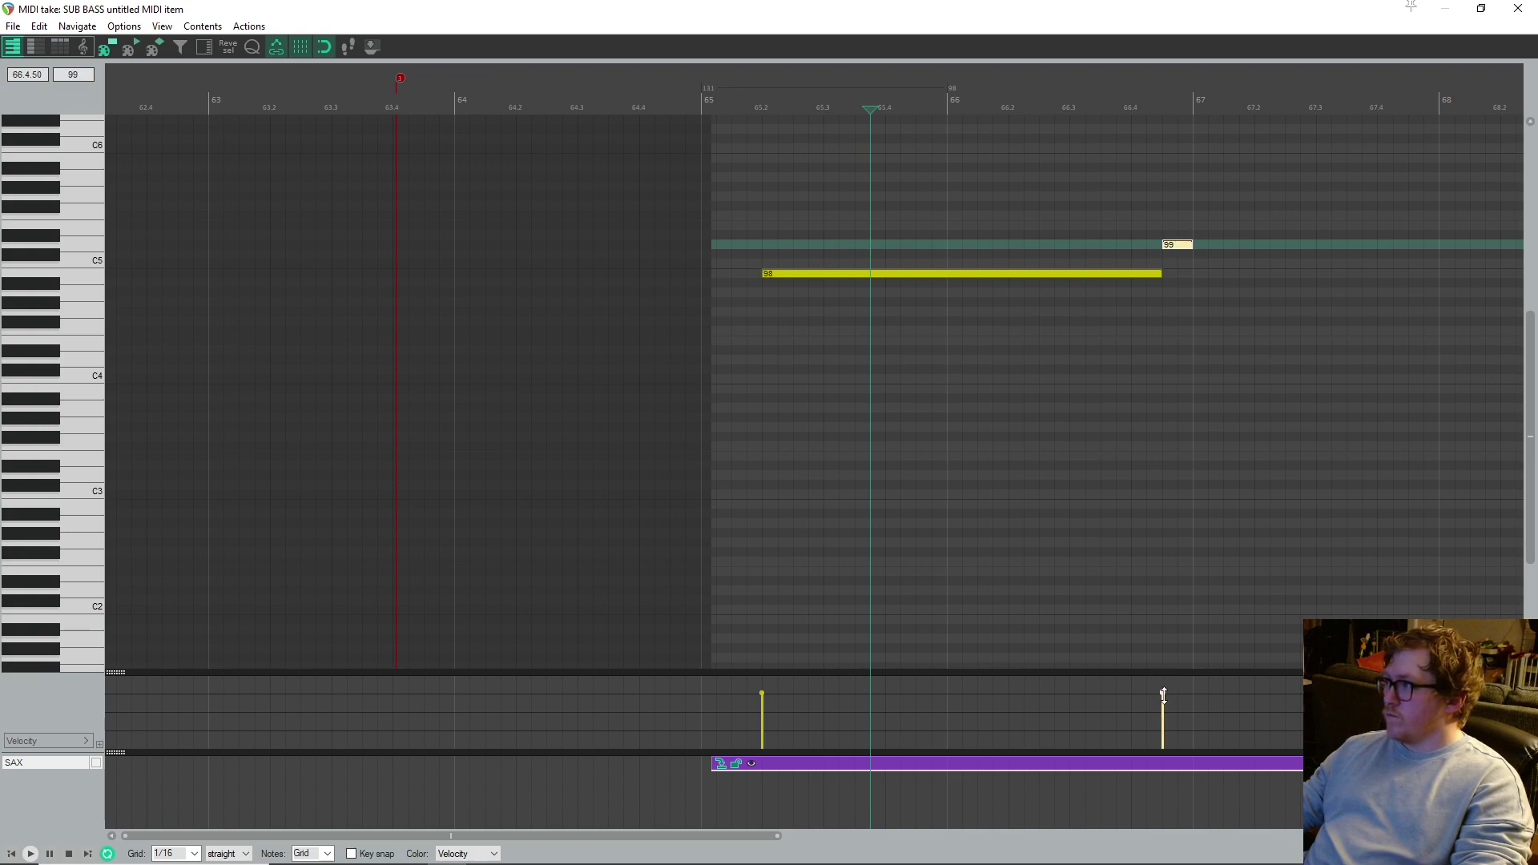
key(space)
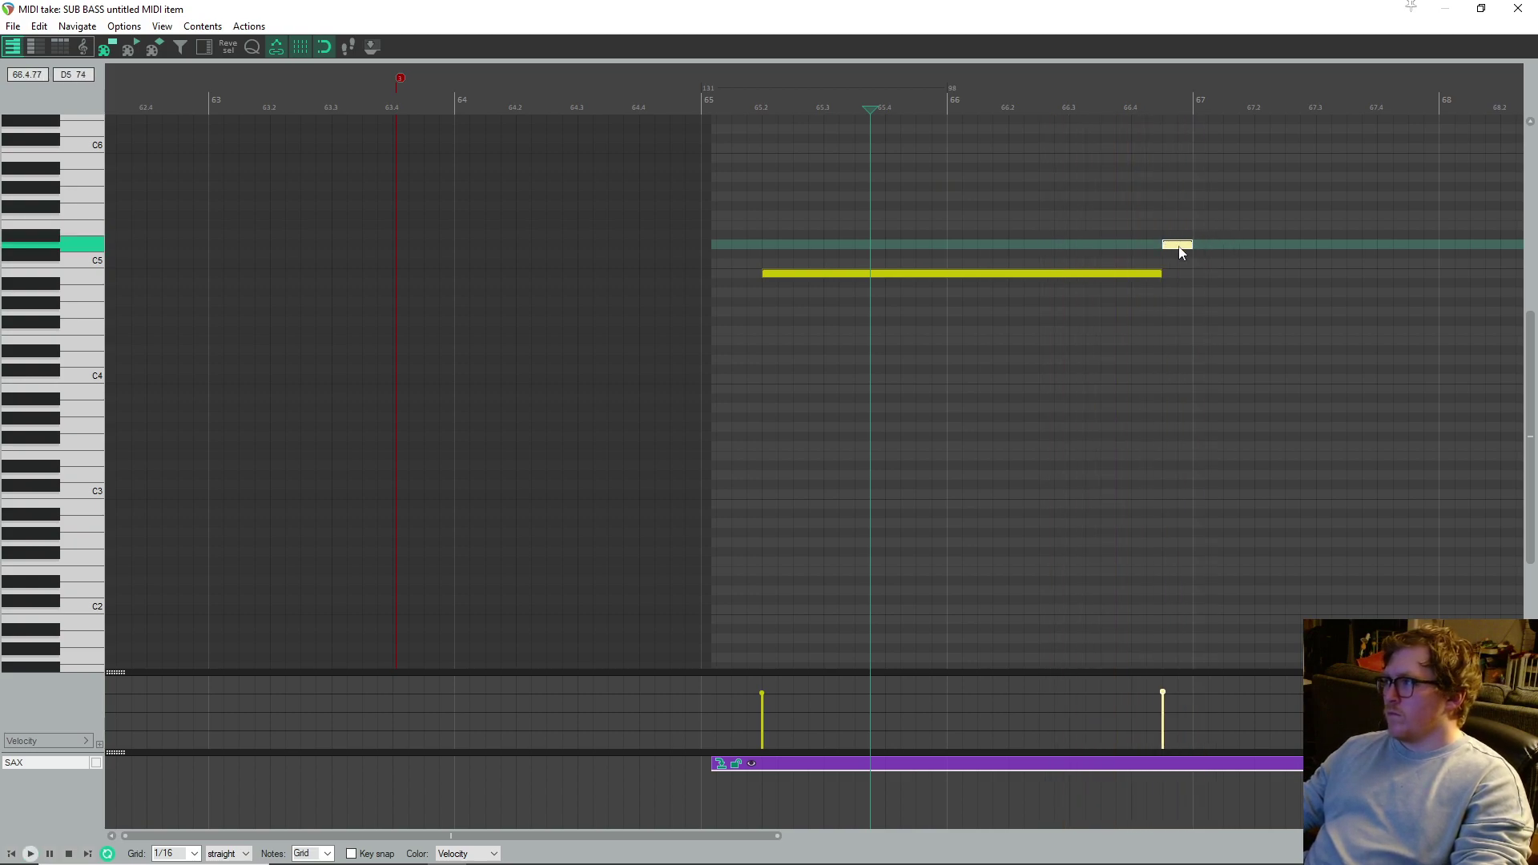
click(1208, 273)
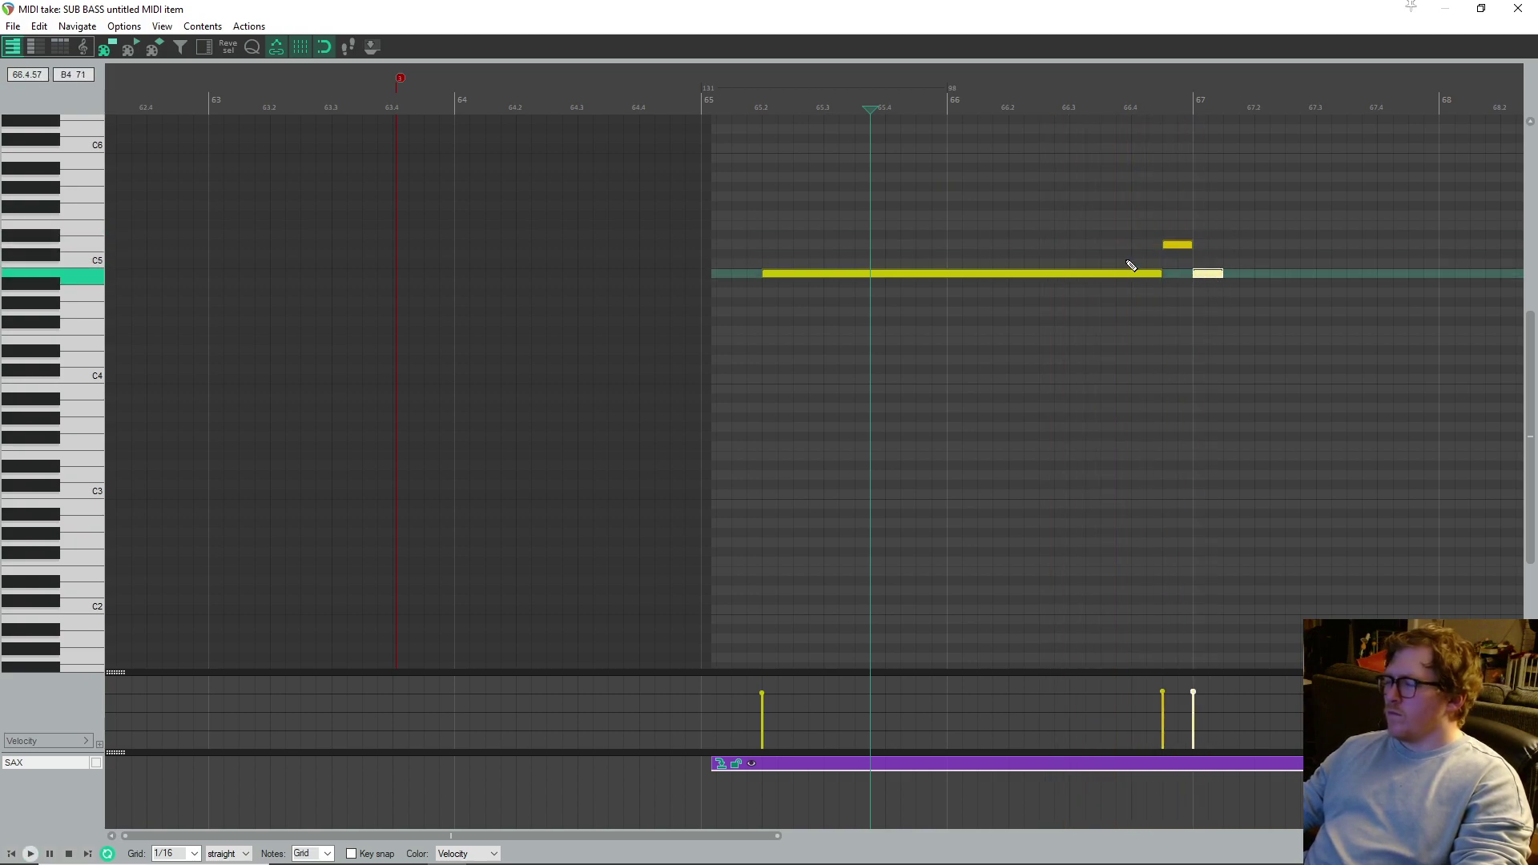
key(space)
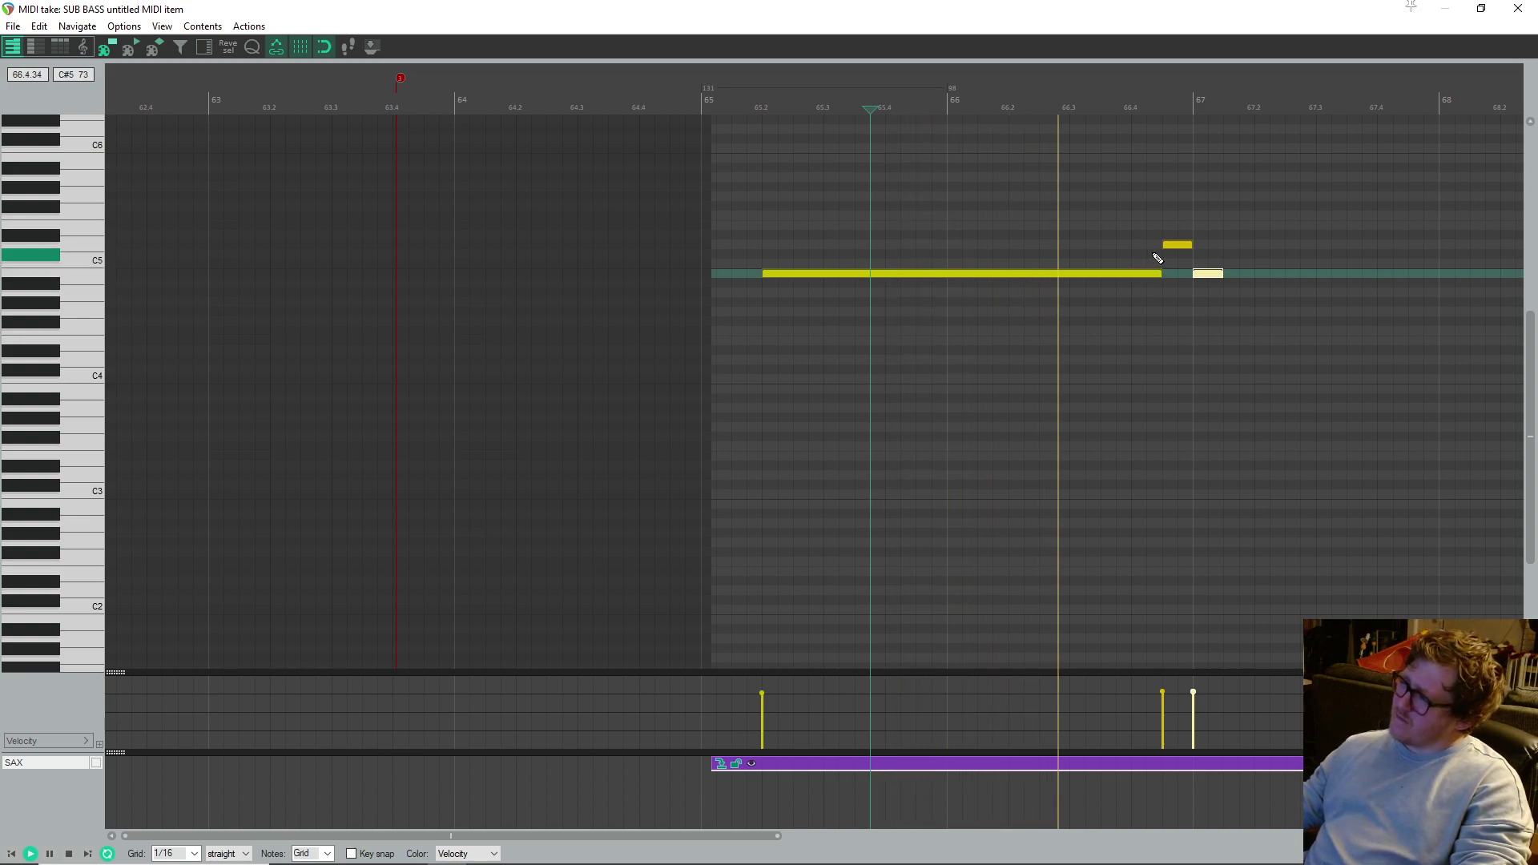
key(space)
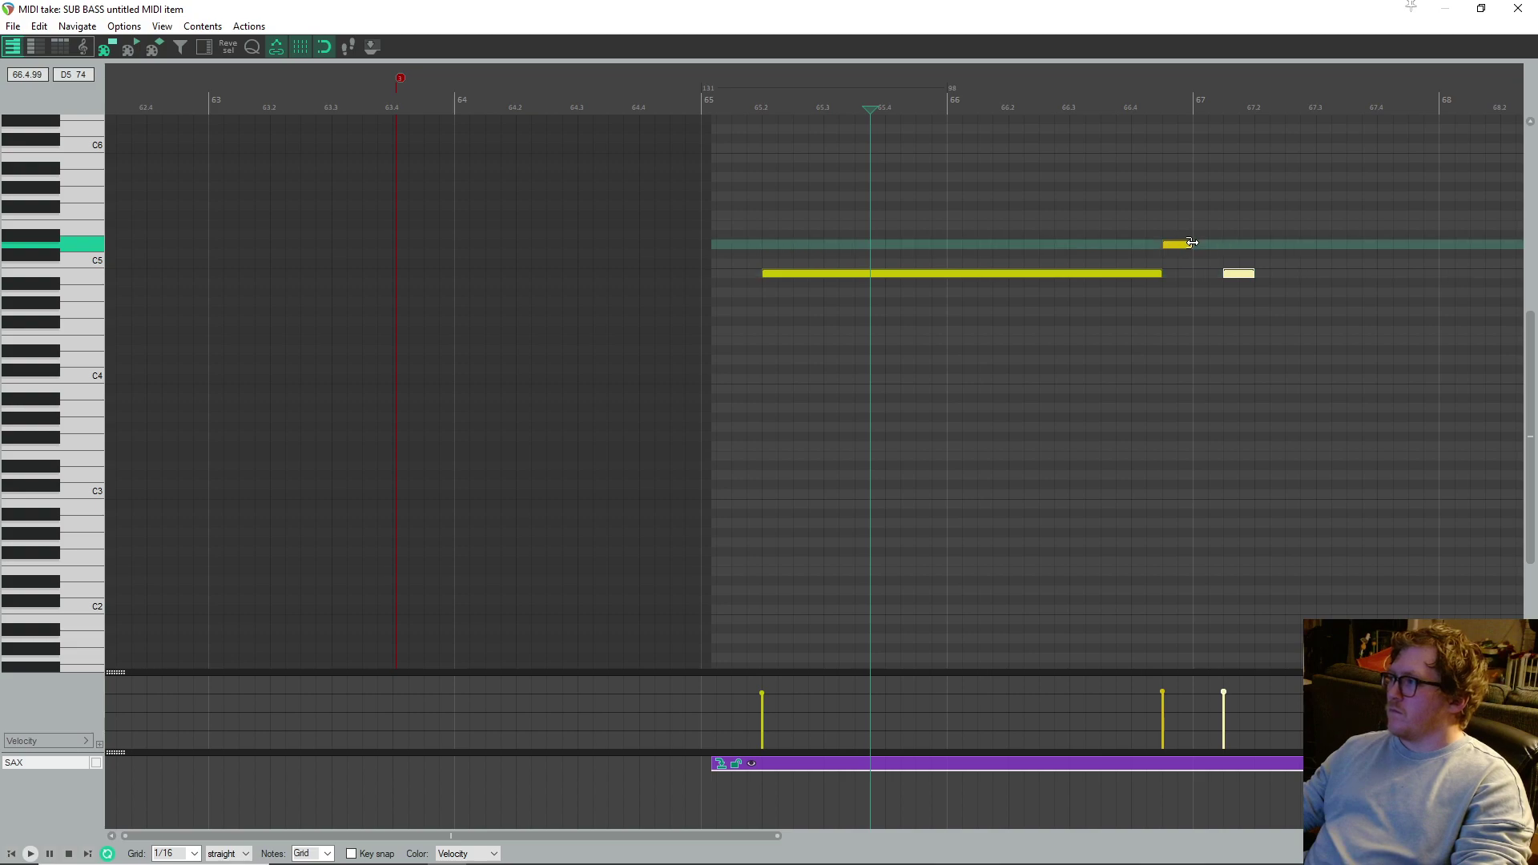
- Lengthen the D5 note to an eighth, replace the short B4 after it with an eighth-length C5, and audition the phrase
double_click(1243, 273)
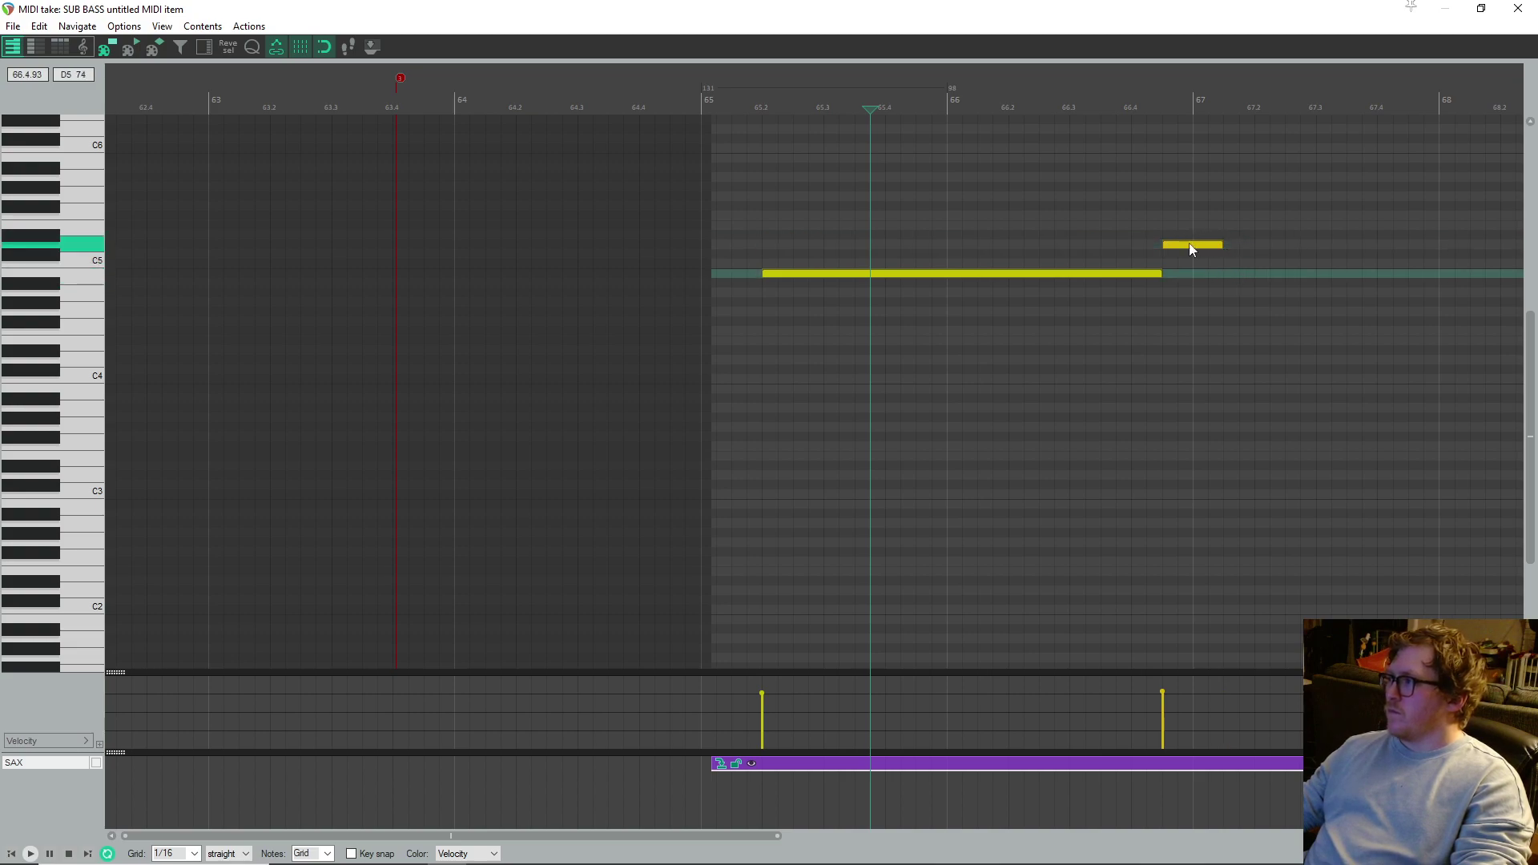
click(1254, 275)
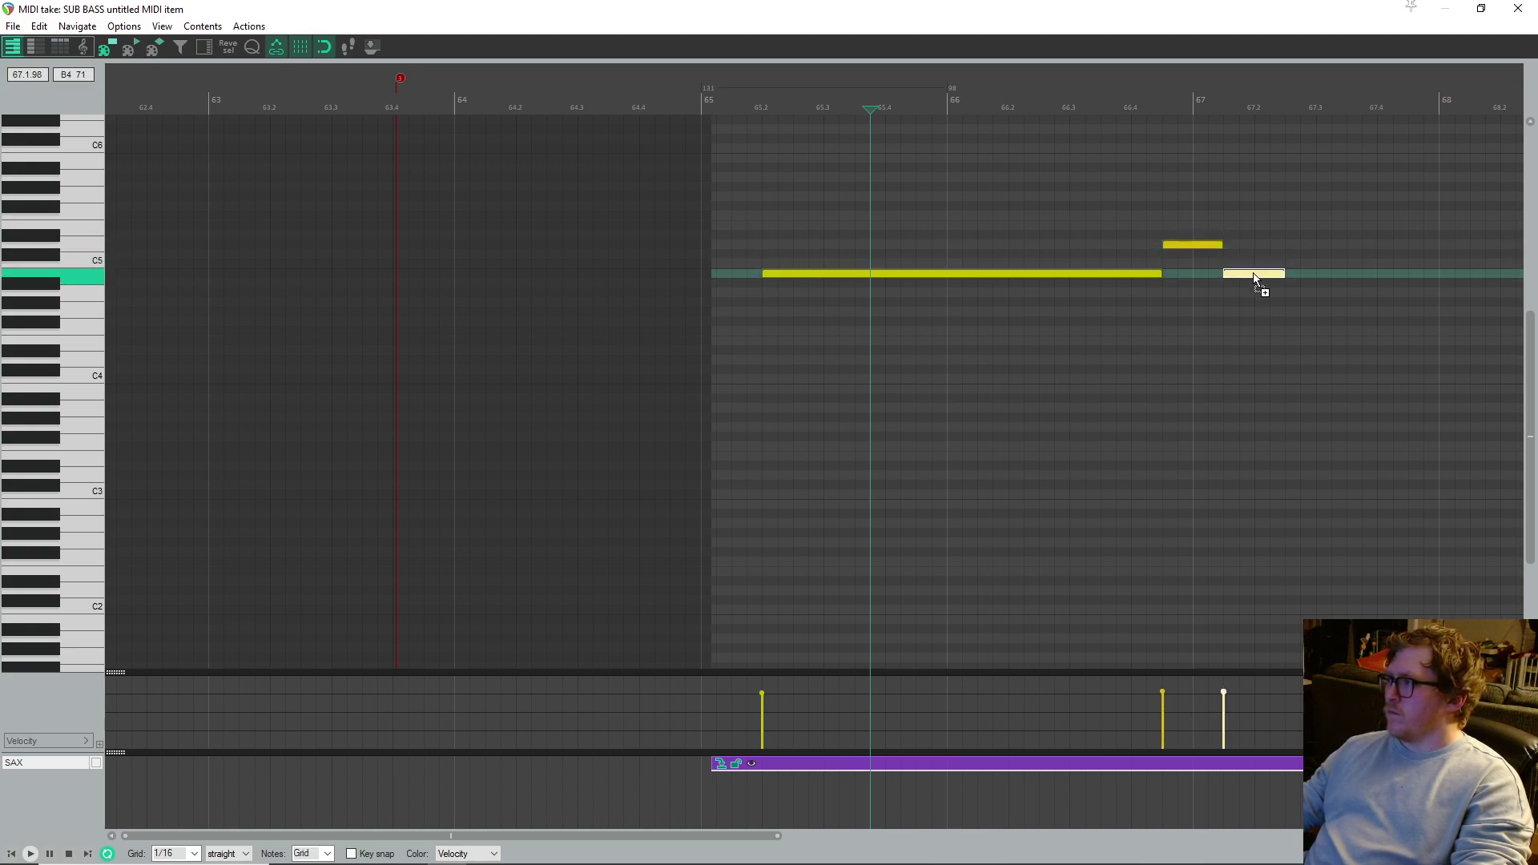
drag(1254, 278, 1253, 262)
key(space)
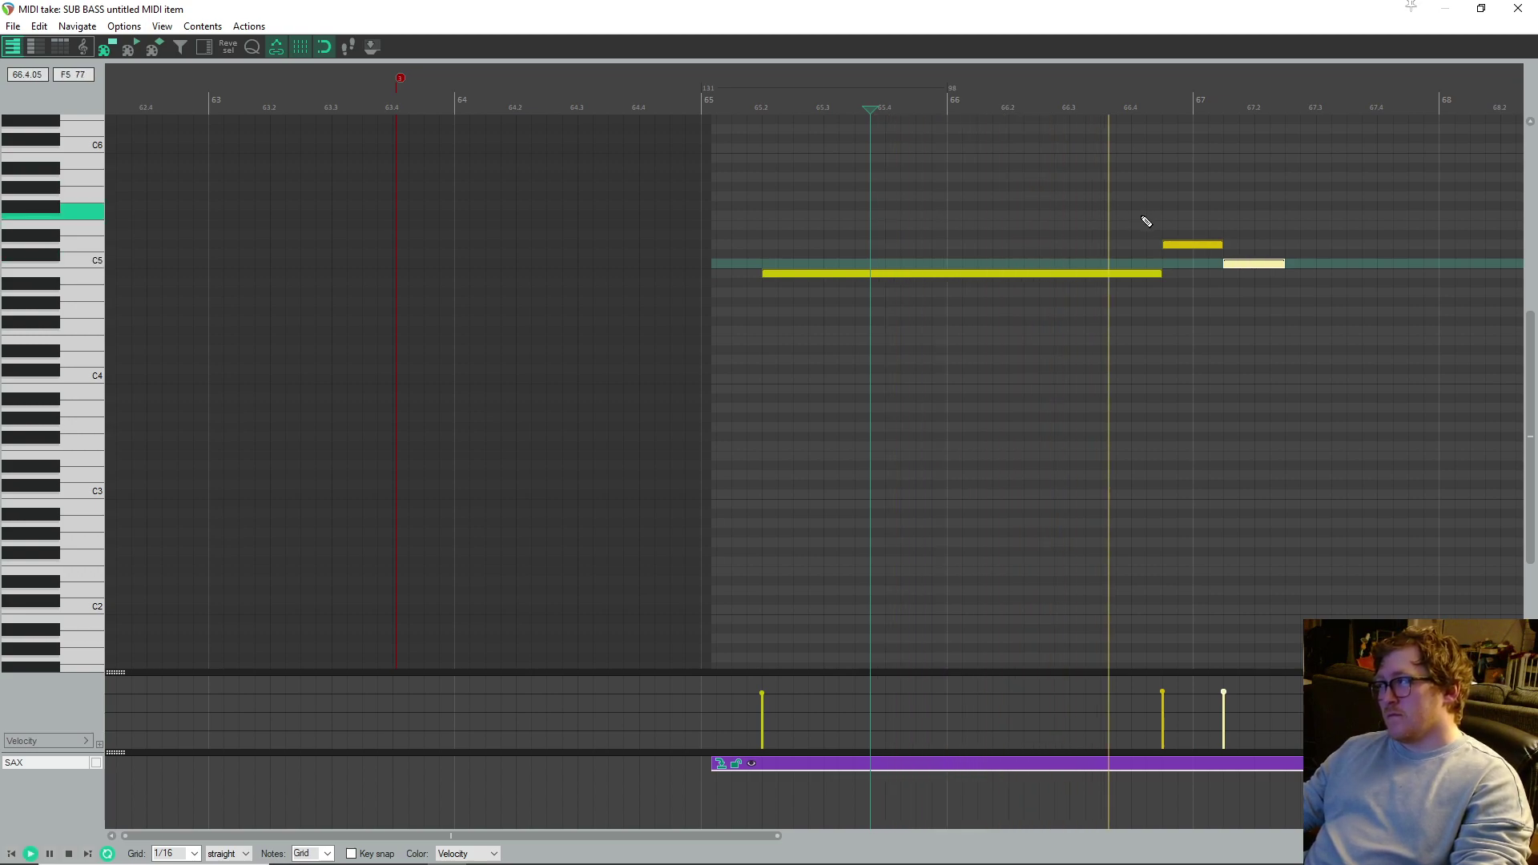
key(space)
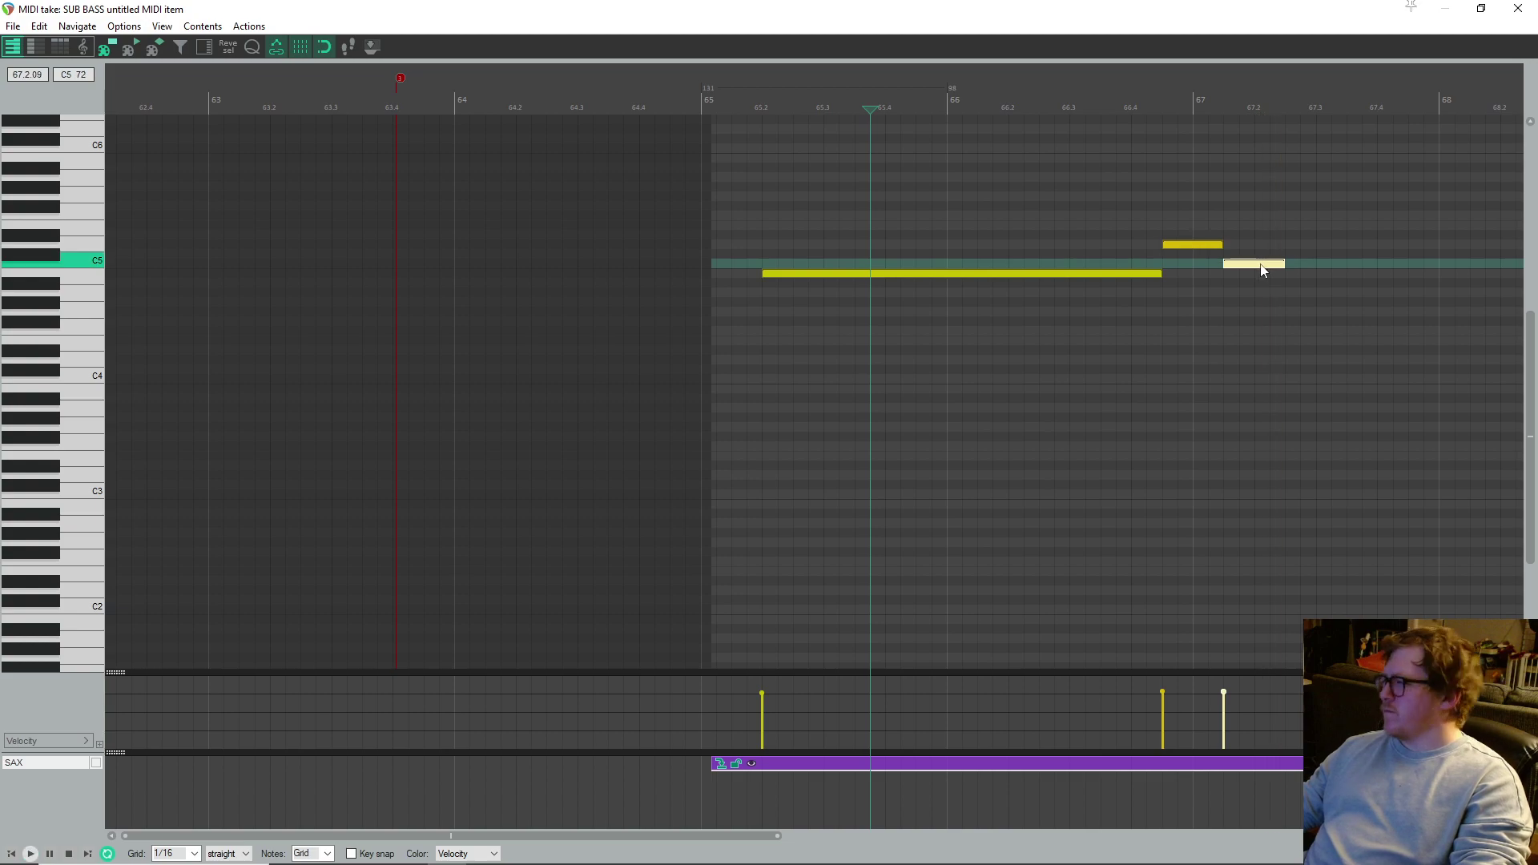
- Add an eighth-length B4 directly after the C5 note and play the phrase from the middle of bar 66
key(space)
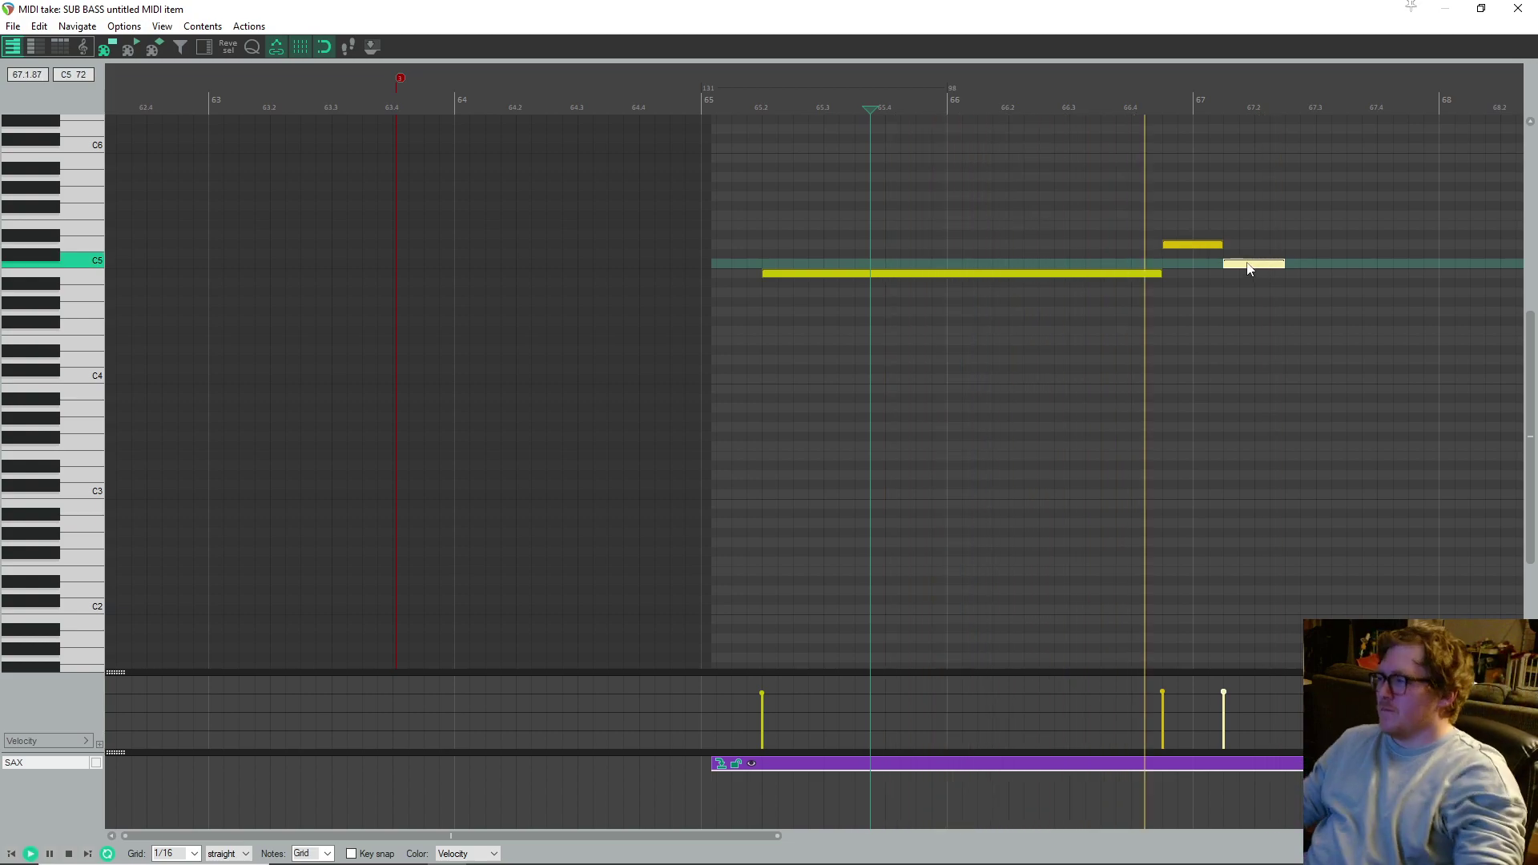
key(space)
drag(1334, 285, 1333, 277)
key(space)
click(1054, 196)
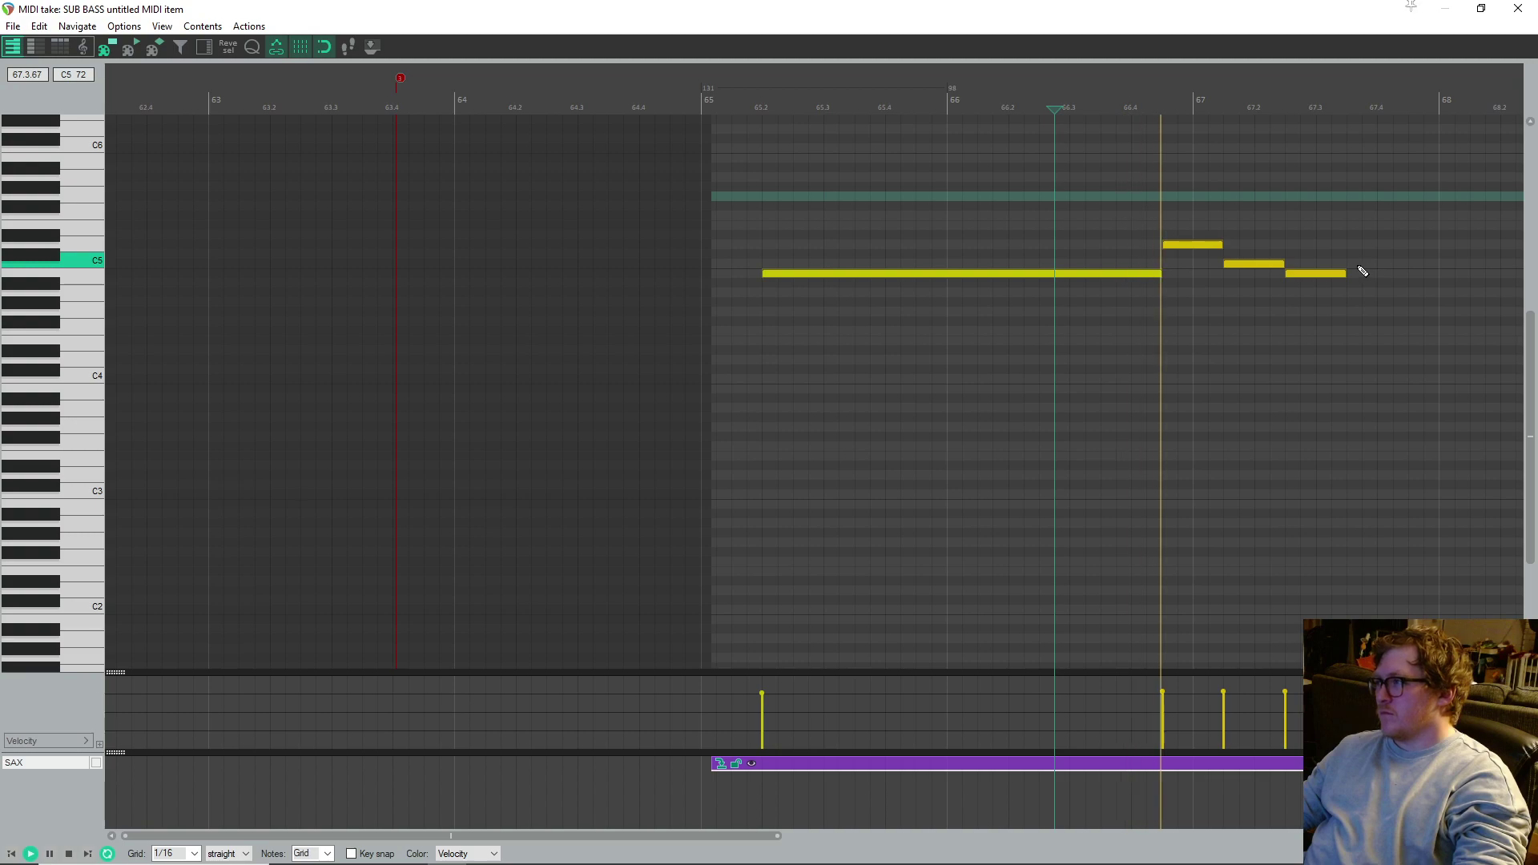
- Add an eighth-length A4 at the end of the phrase, lower the B4 before it to A4, and audition the change
click(1325, 275)
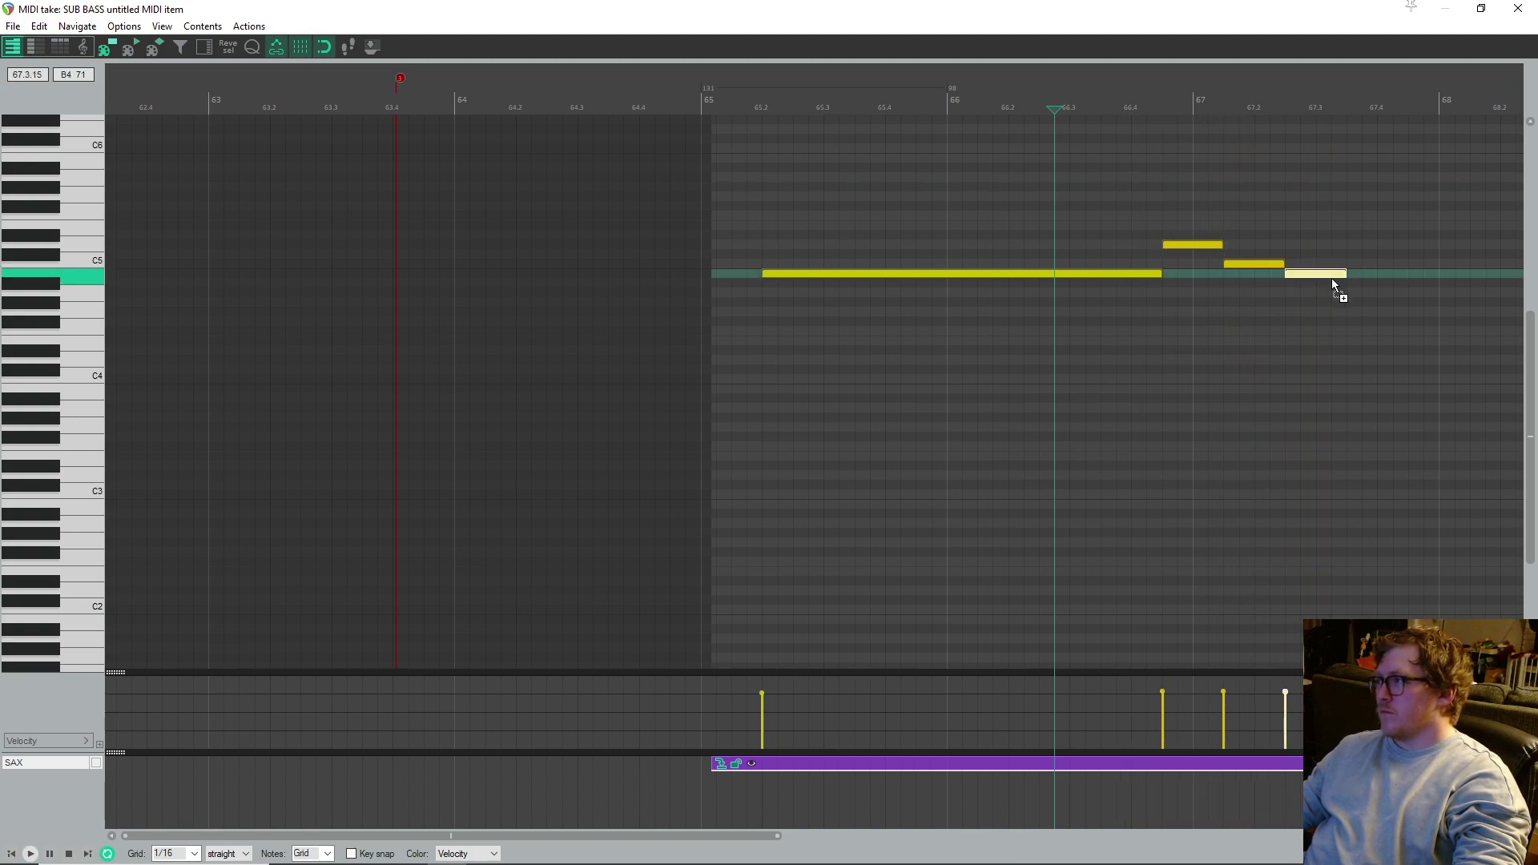
click(1377, 292)
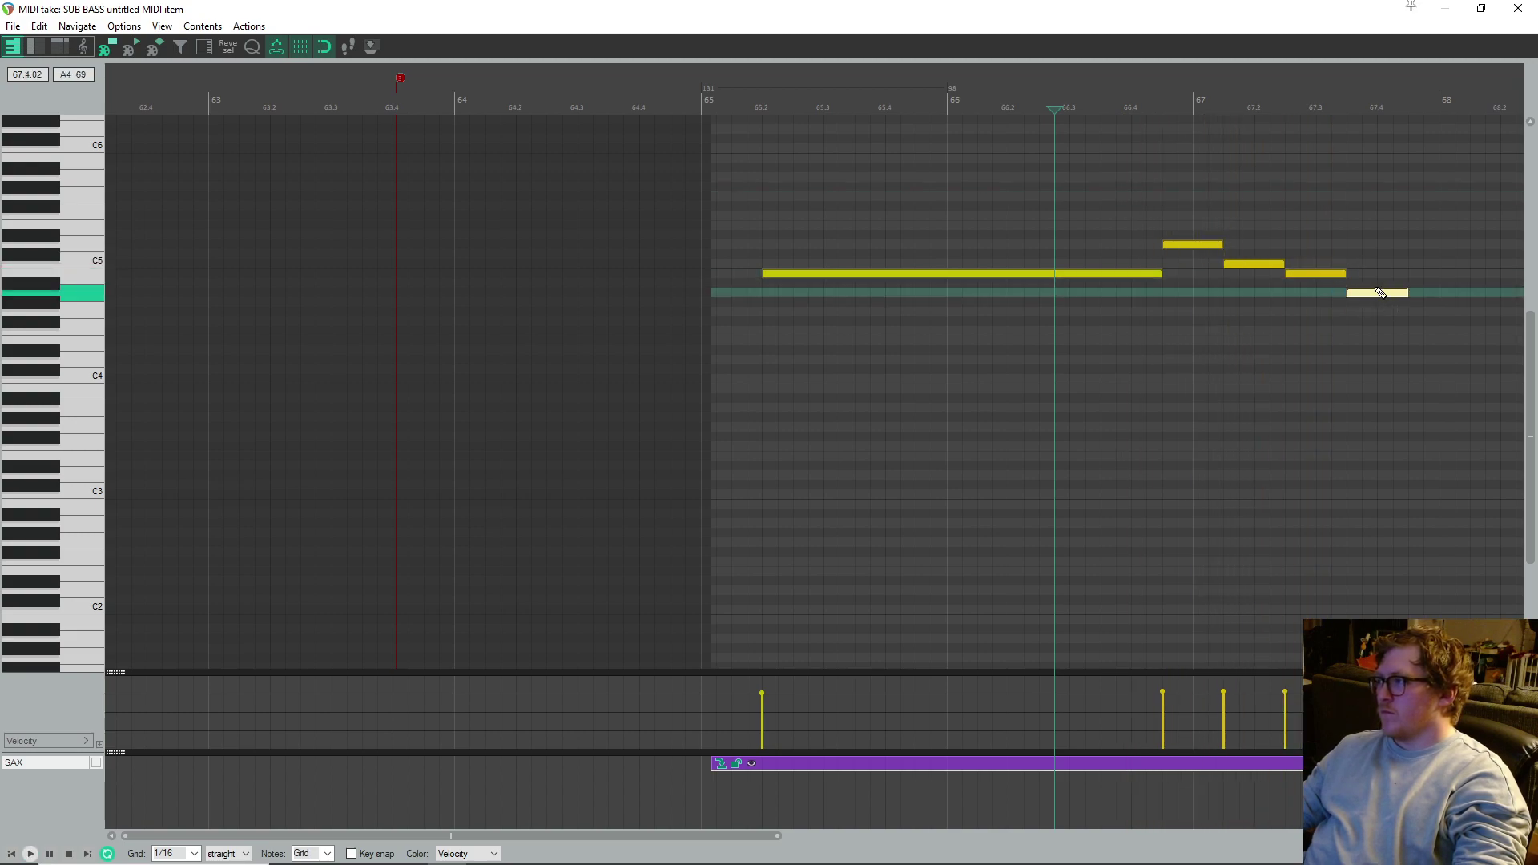
drag(1309, 271, 1312, 300)
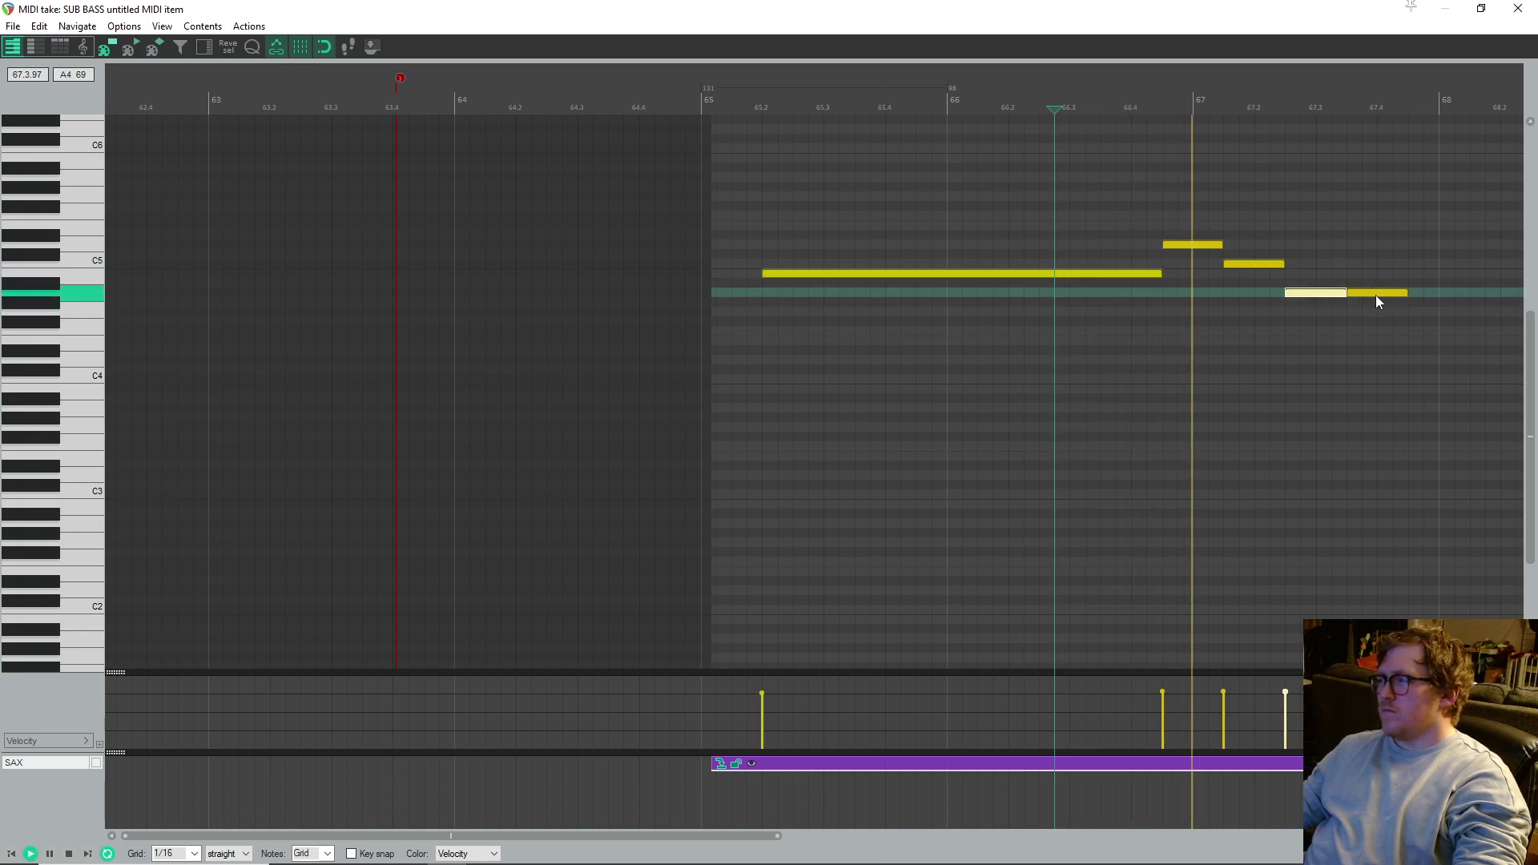
key(space)
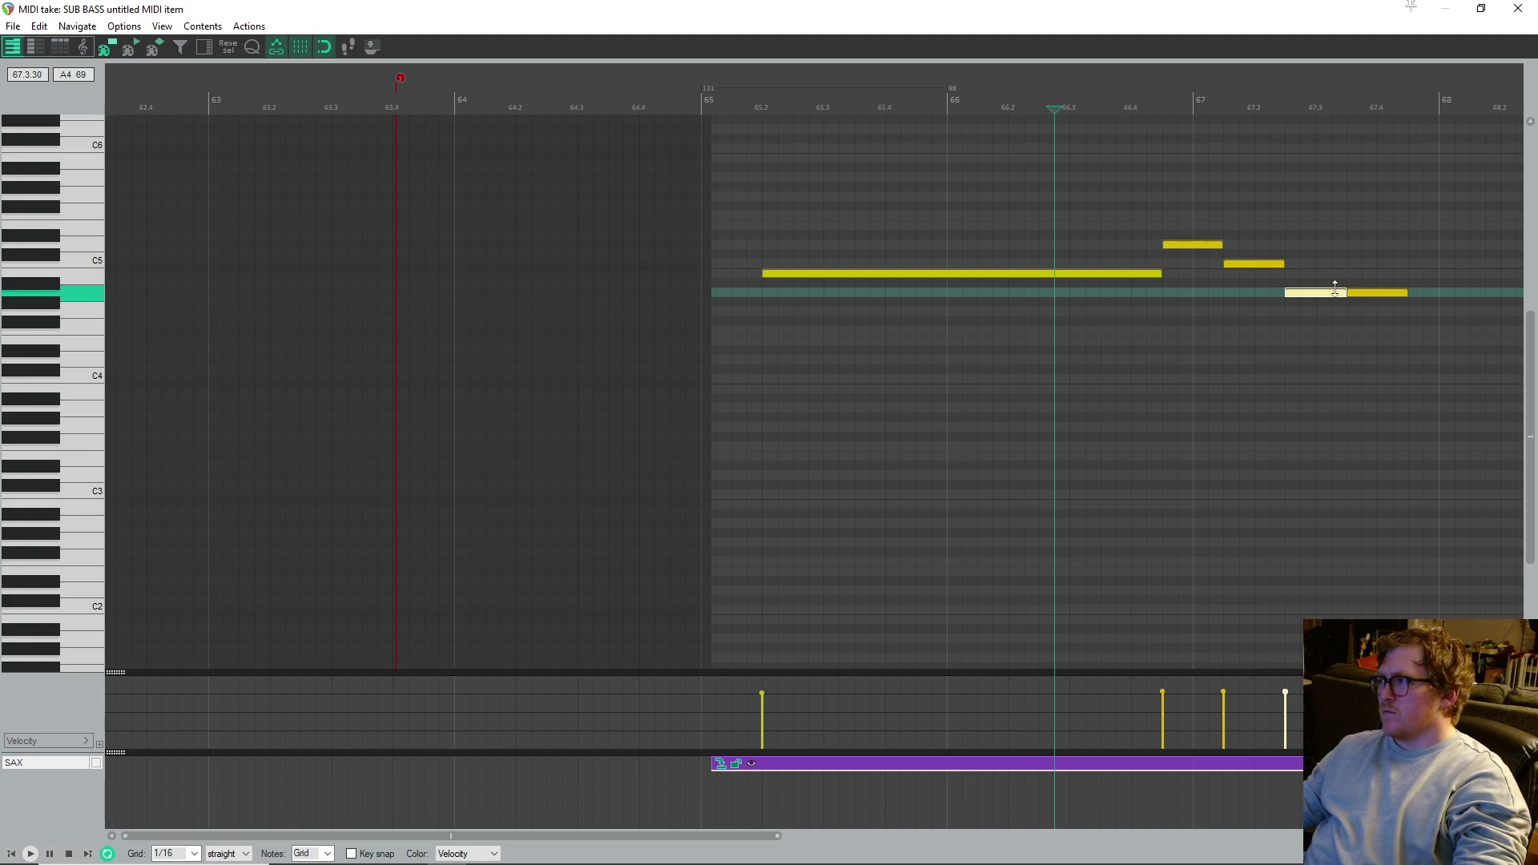
key(space)
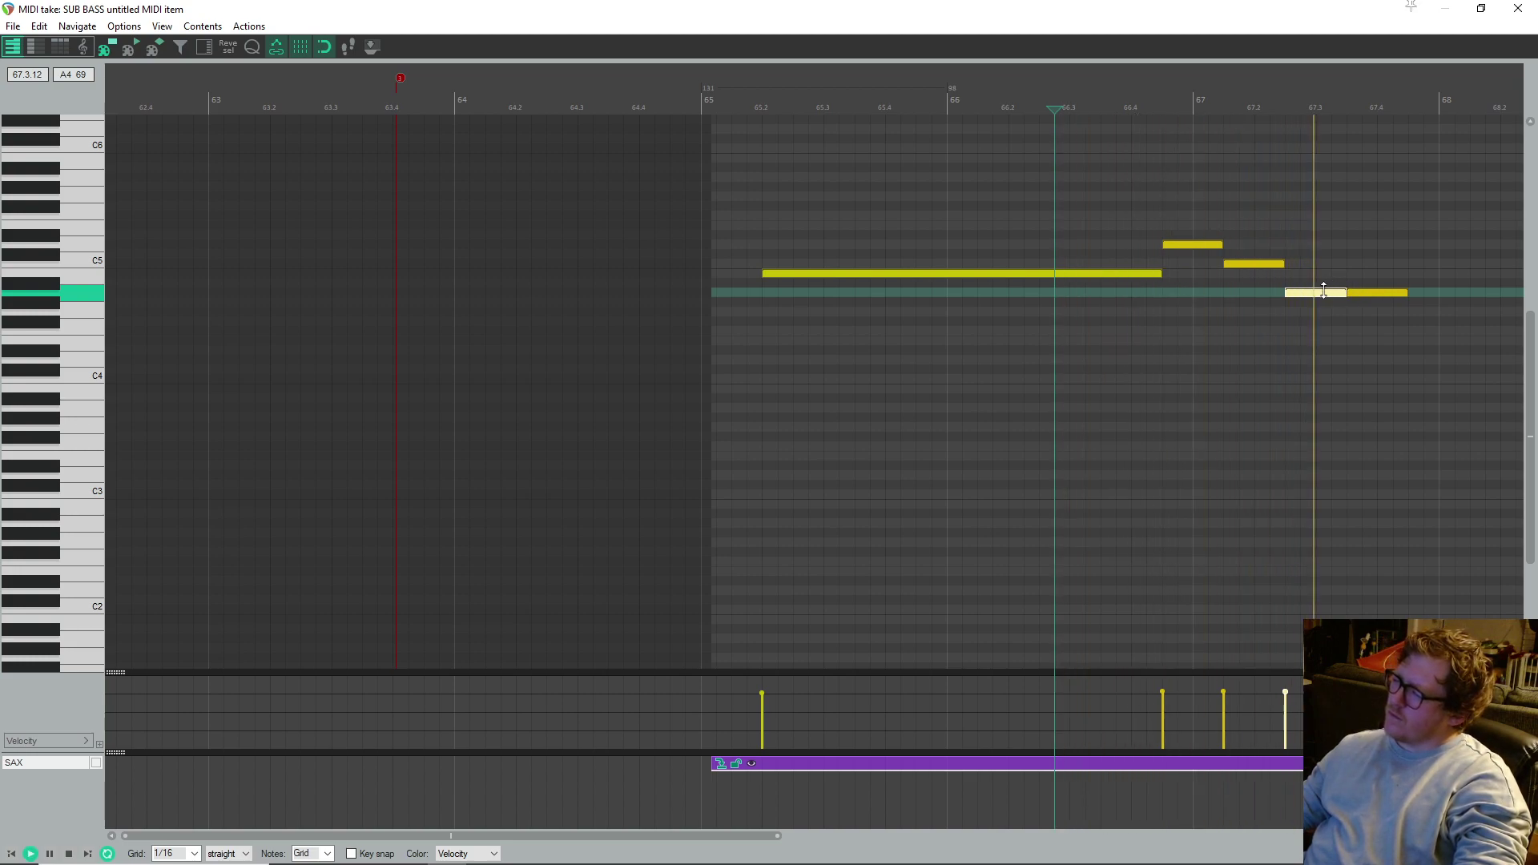
- Raise the last A4 to B4, append an eighth-length G#4 directly after it, and play the phrase
drag(1367, 293, 1359, 281)
click(1451, 303)
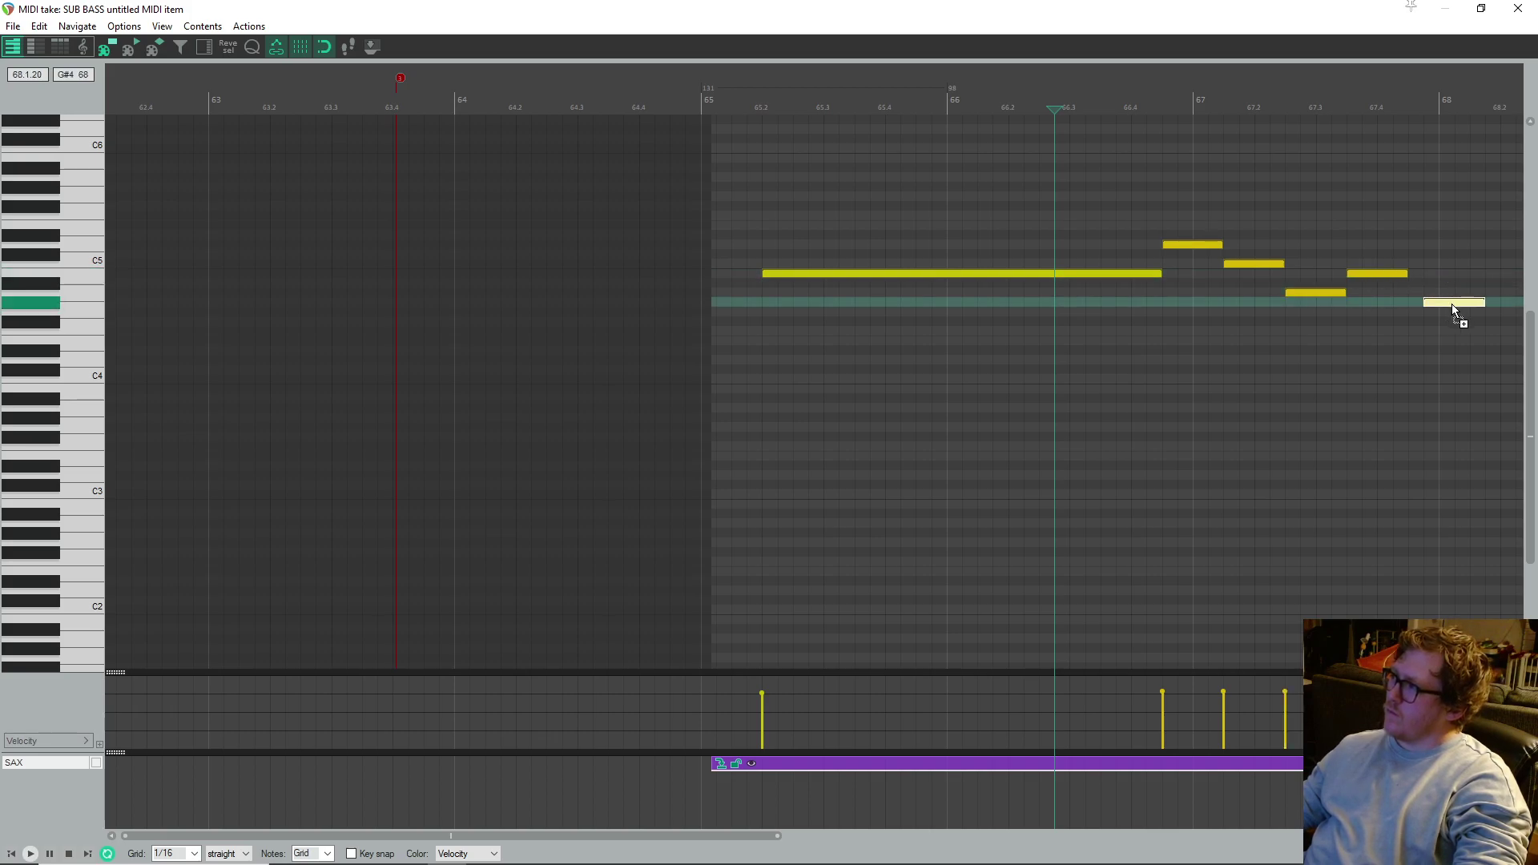
scroll(1448, 305, down, 4)
key(space)
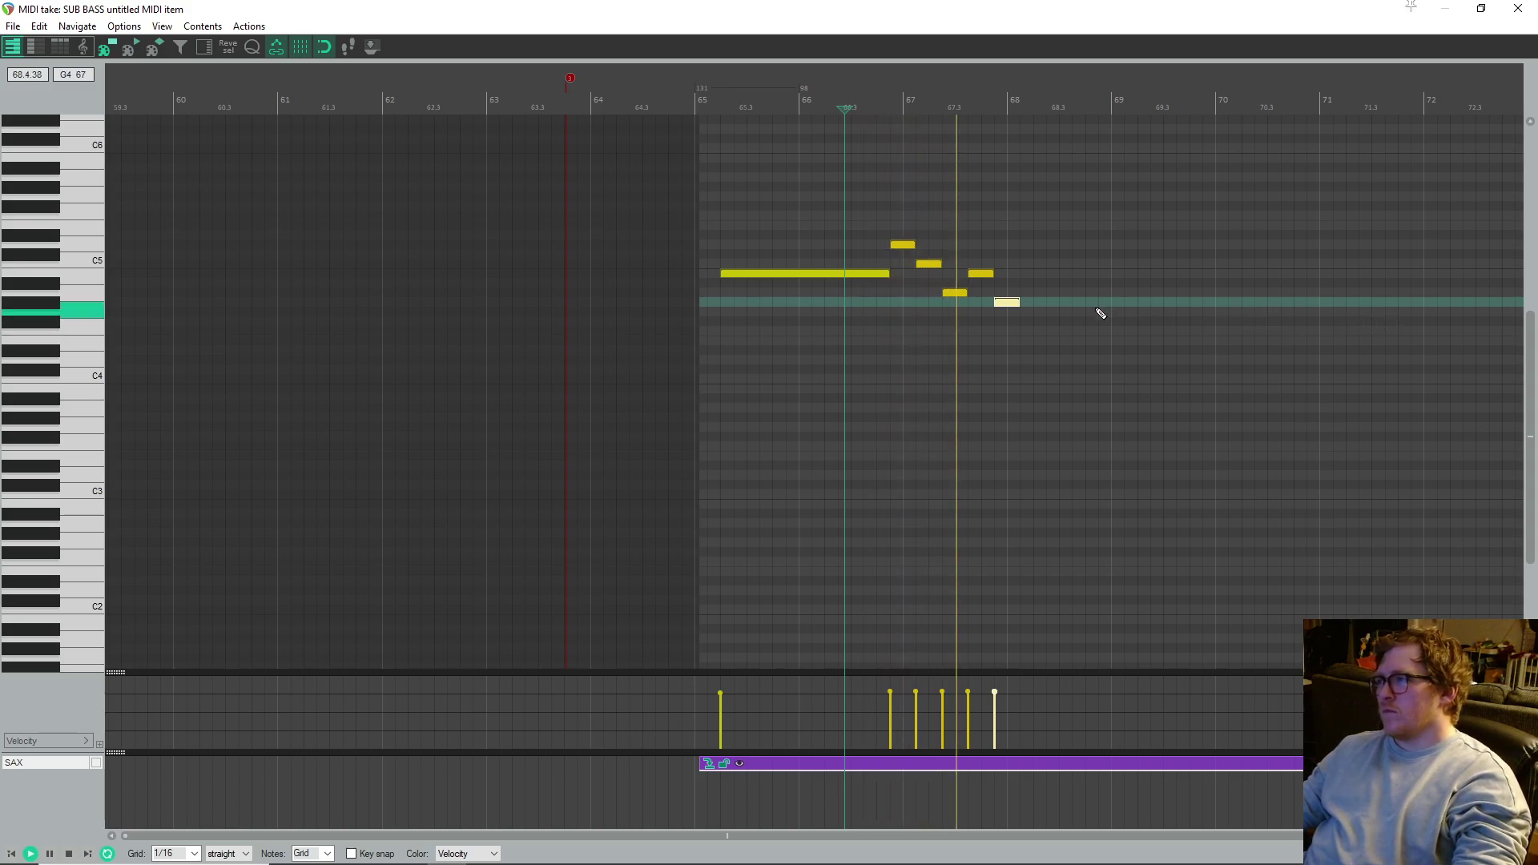
key(space)
- Repitch the last three notes of the phrase into a rising G4, A4, B4 line, auditioning the changes
click(949, 290)
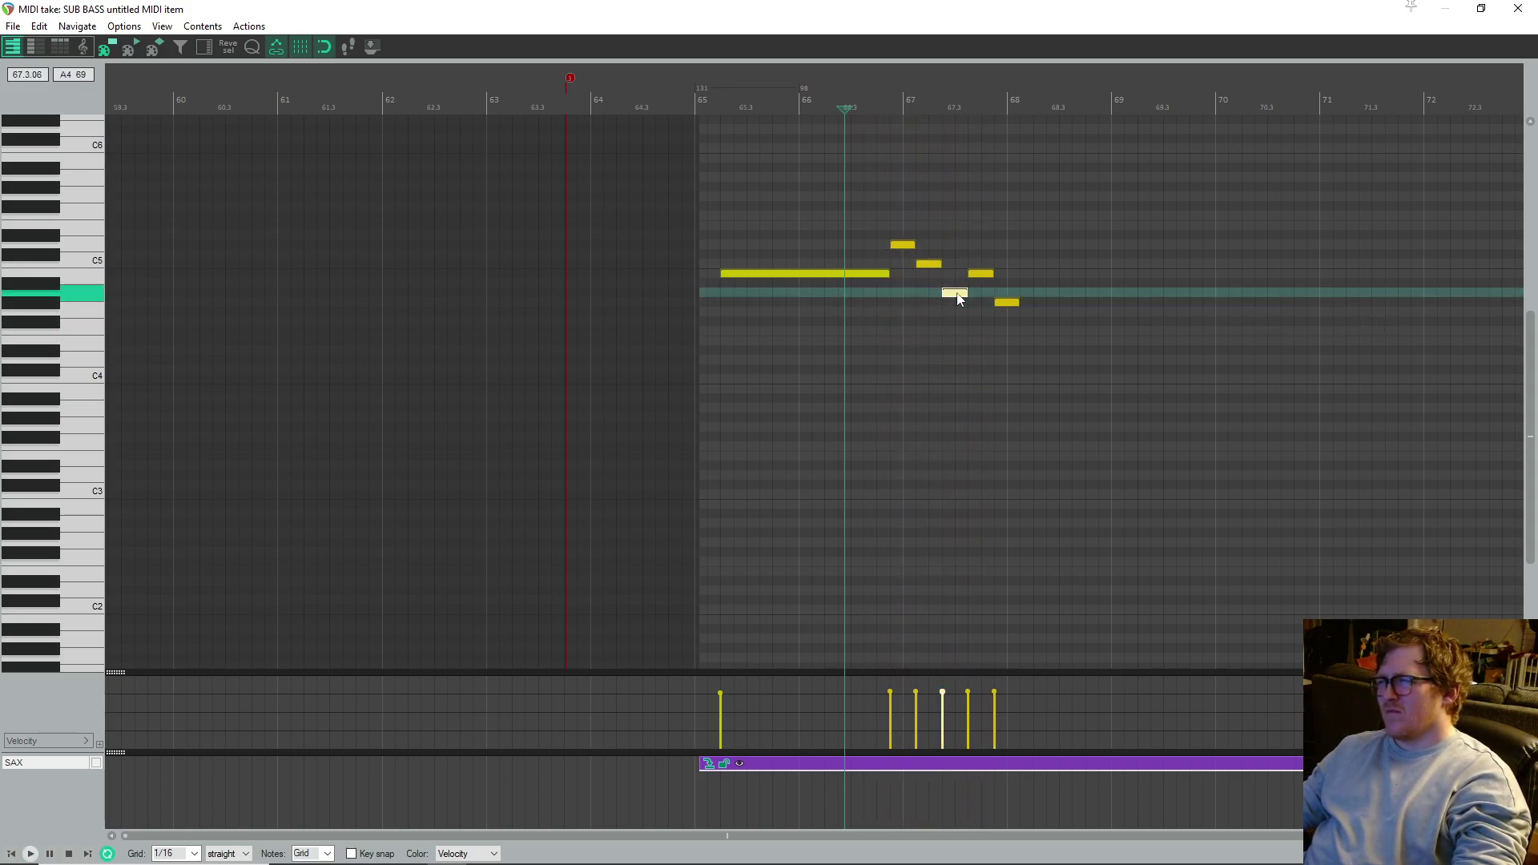
drag(957, 295, 1011, 277)
key(space)
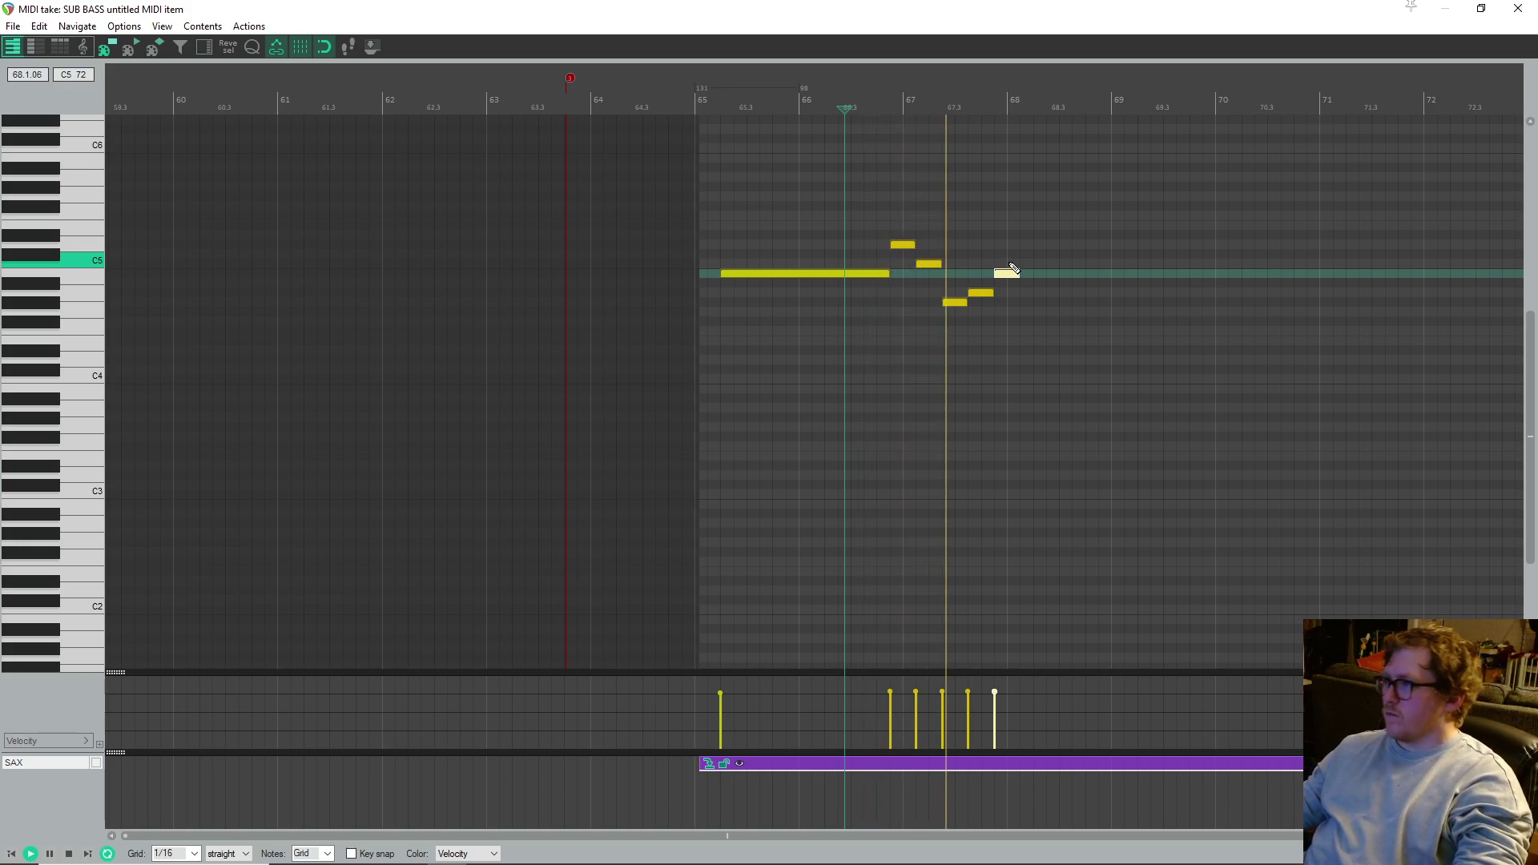
key(space)
drag(953, 303, 956, 318)
key(space)
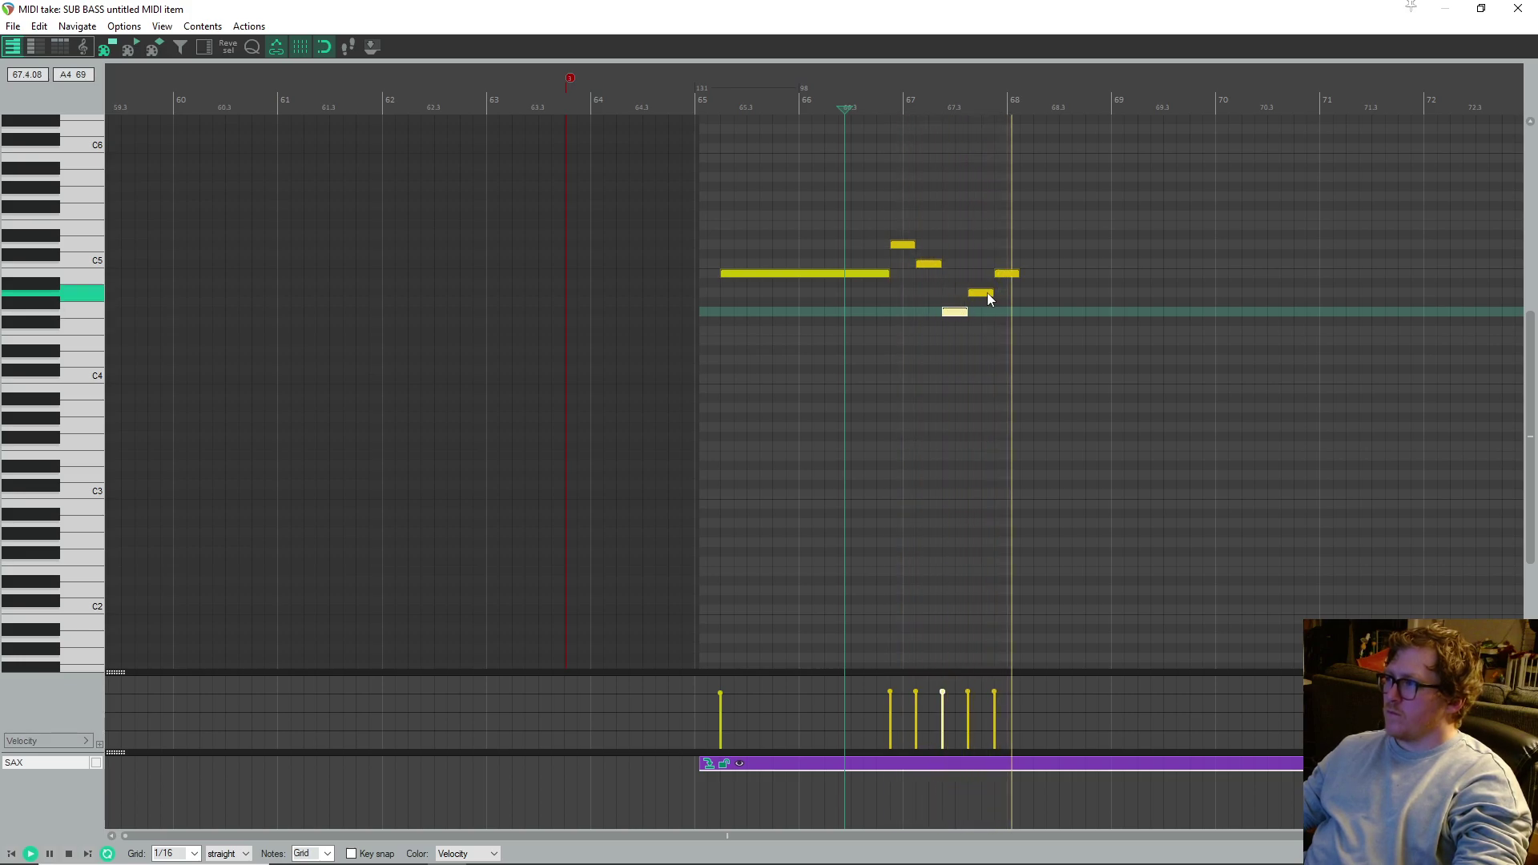
- Raise the G4 in bar 67 to B4 and audition the end of the phrase
key(space)
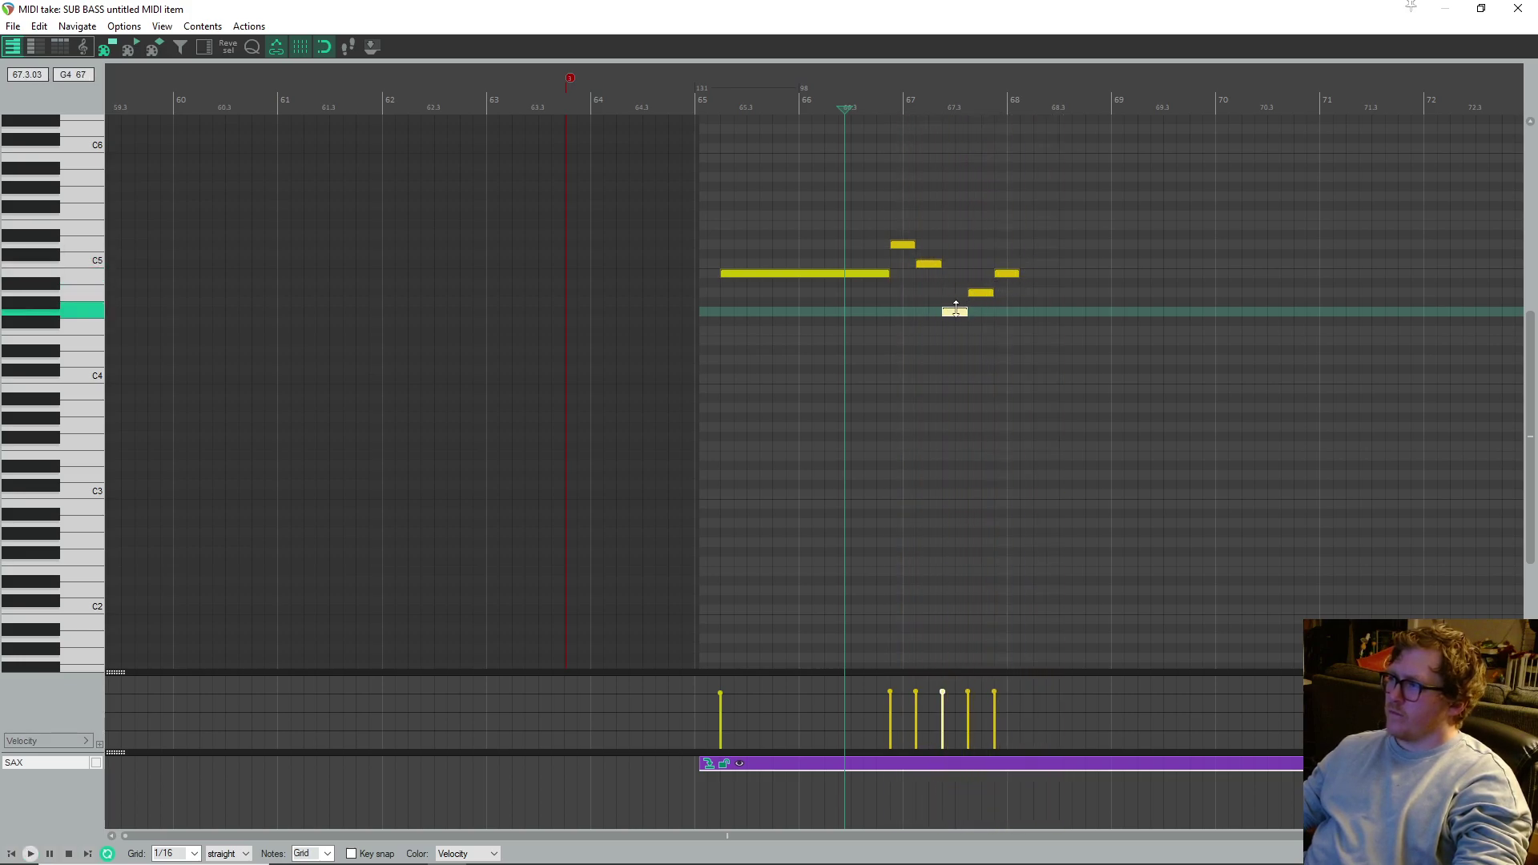
drag(955, 310, 965, 280)
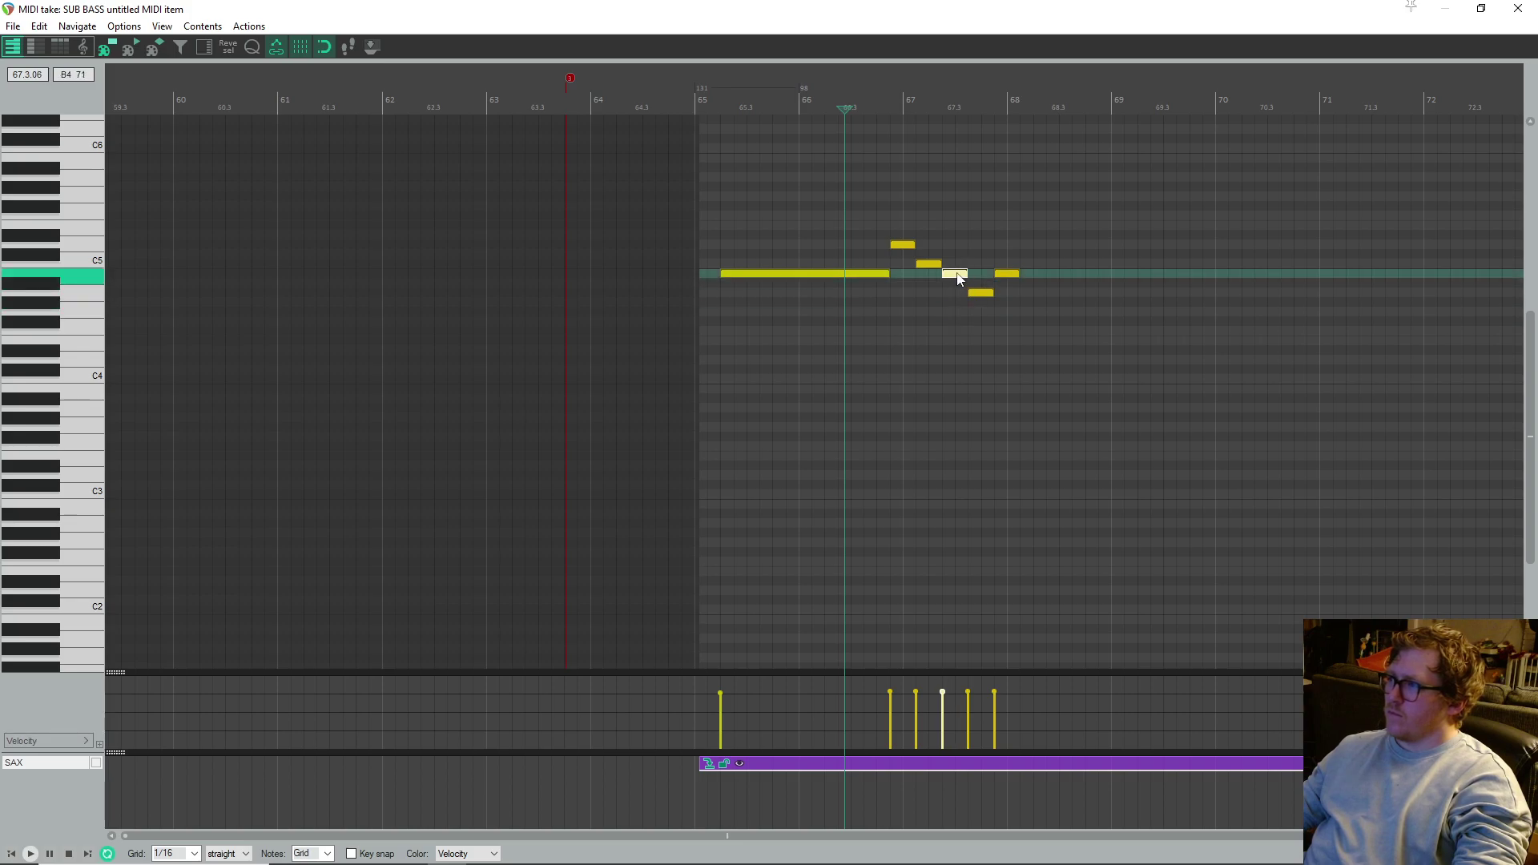
key(space)
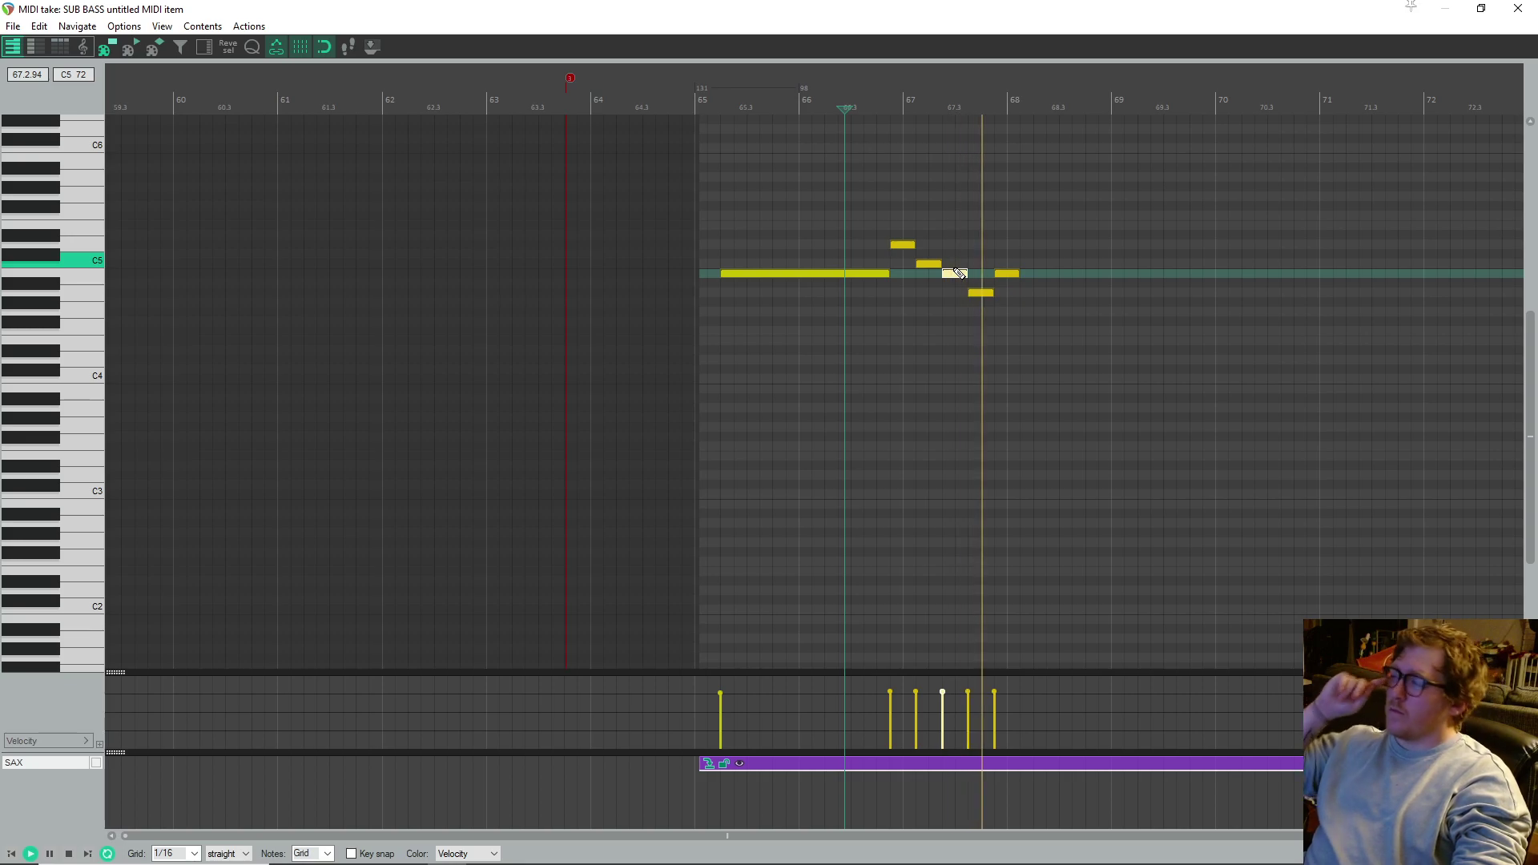
key(space)
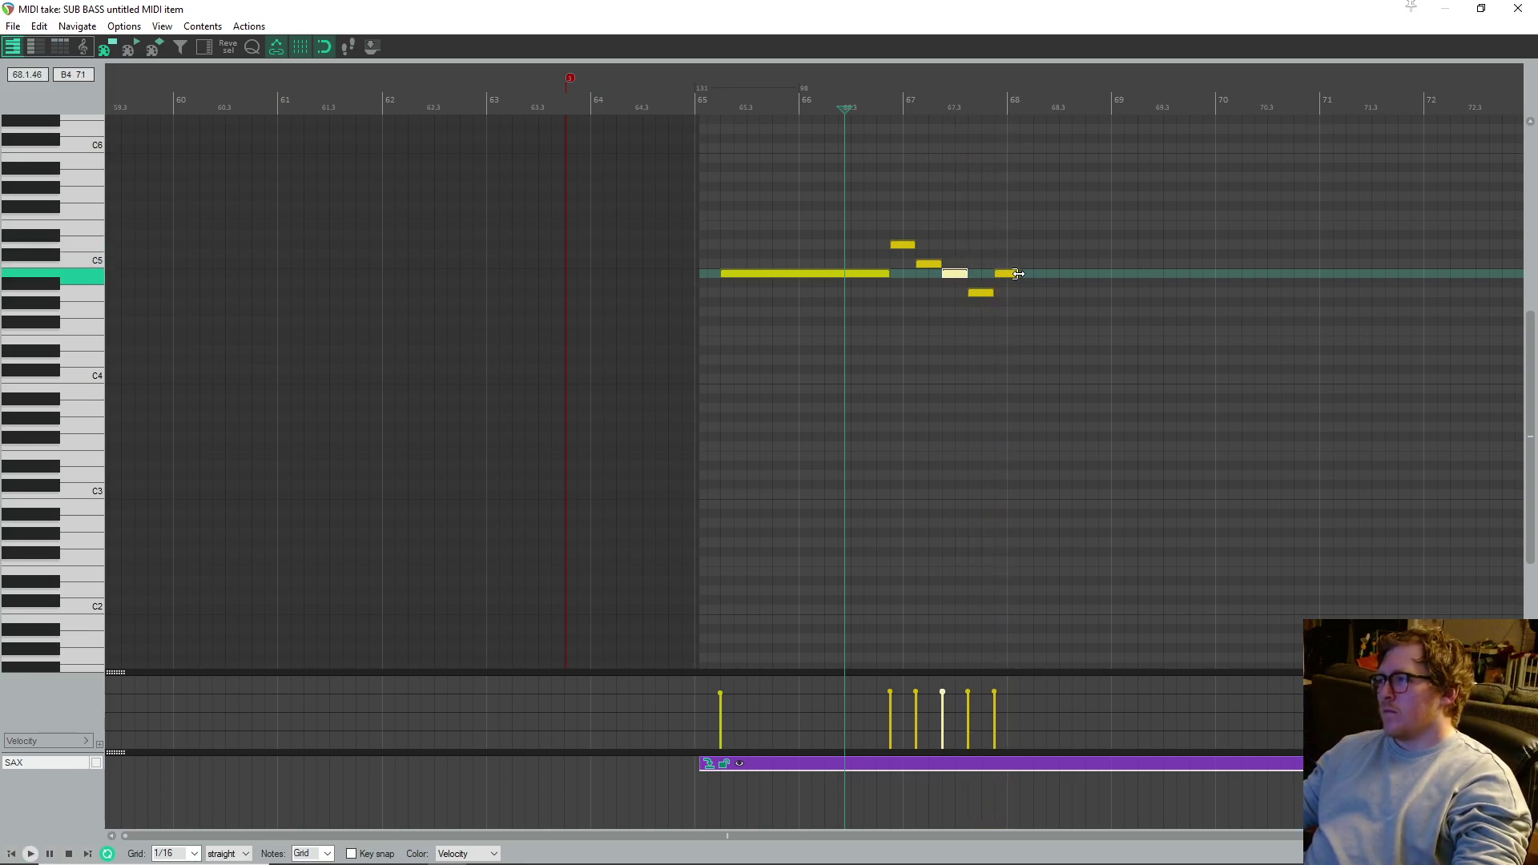
drag(1015, 274, 1018, 274)
click(982, 255)
key(space)
key(space)
- Add a D#4 on beat 2 of bar 68, after a short gap, and audition it
drag(901, 248, 1058, 354)
key(space)
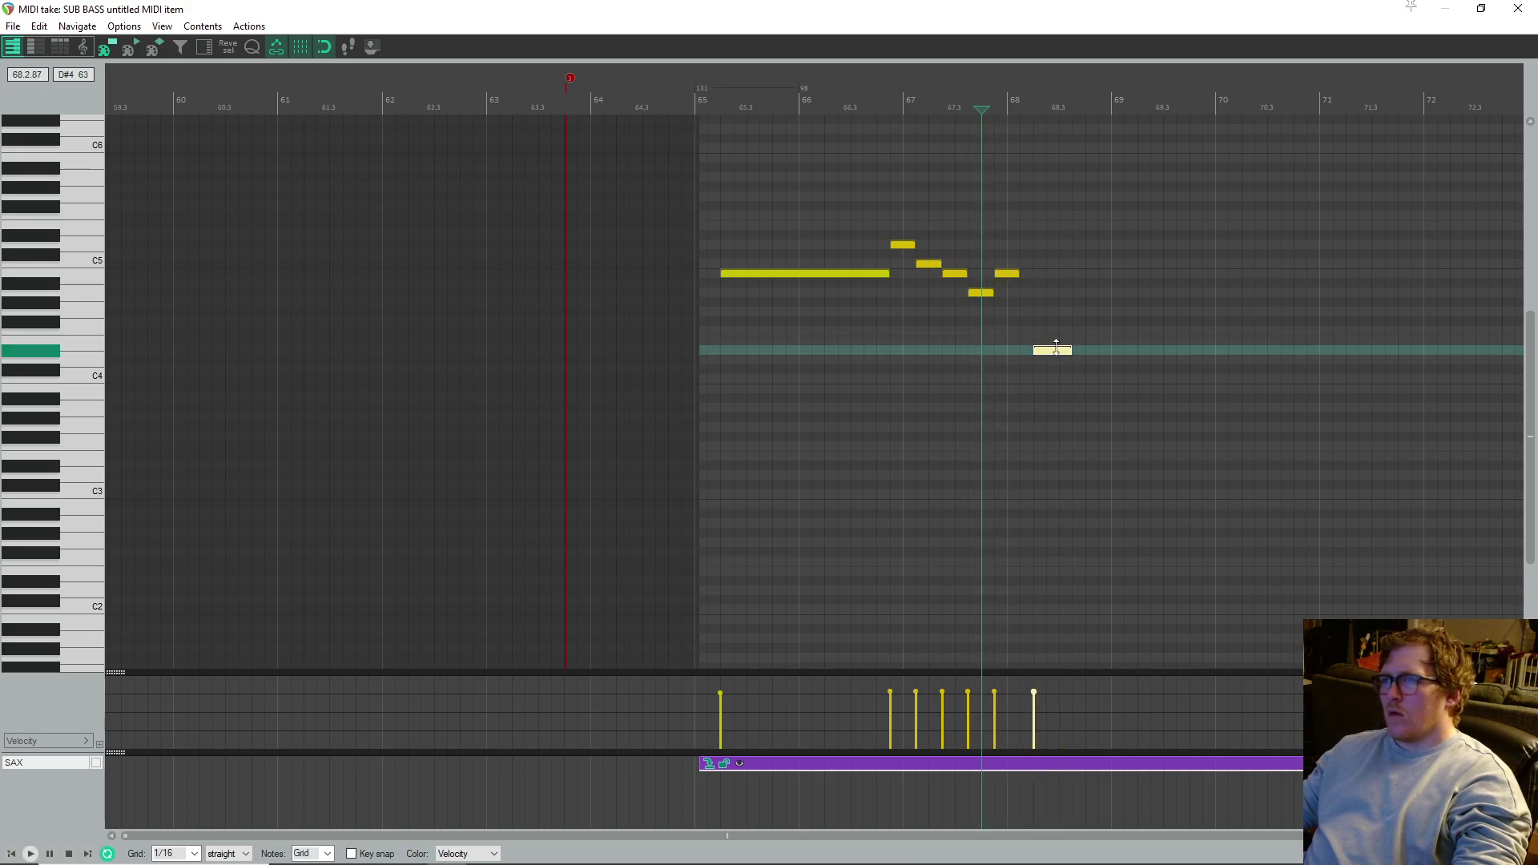
key(space)
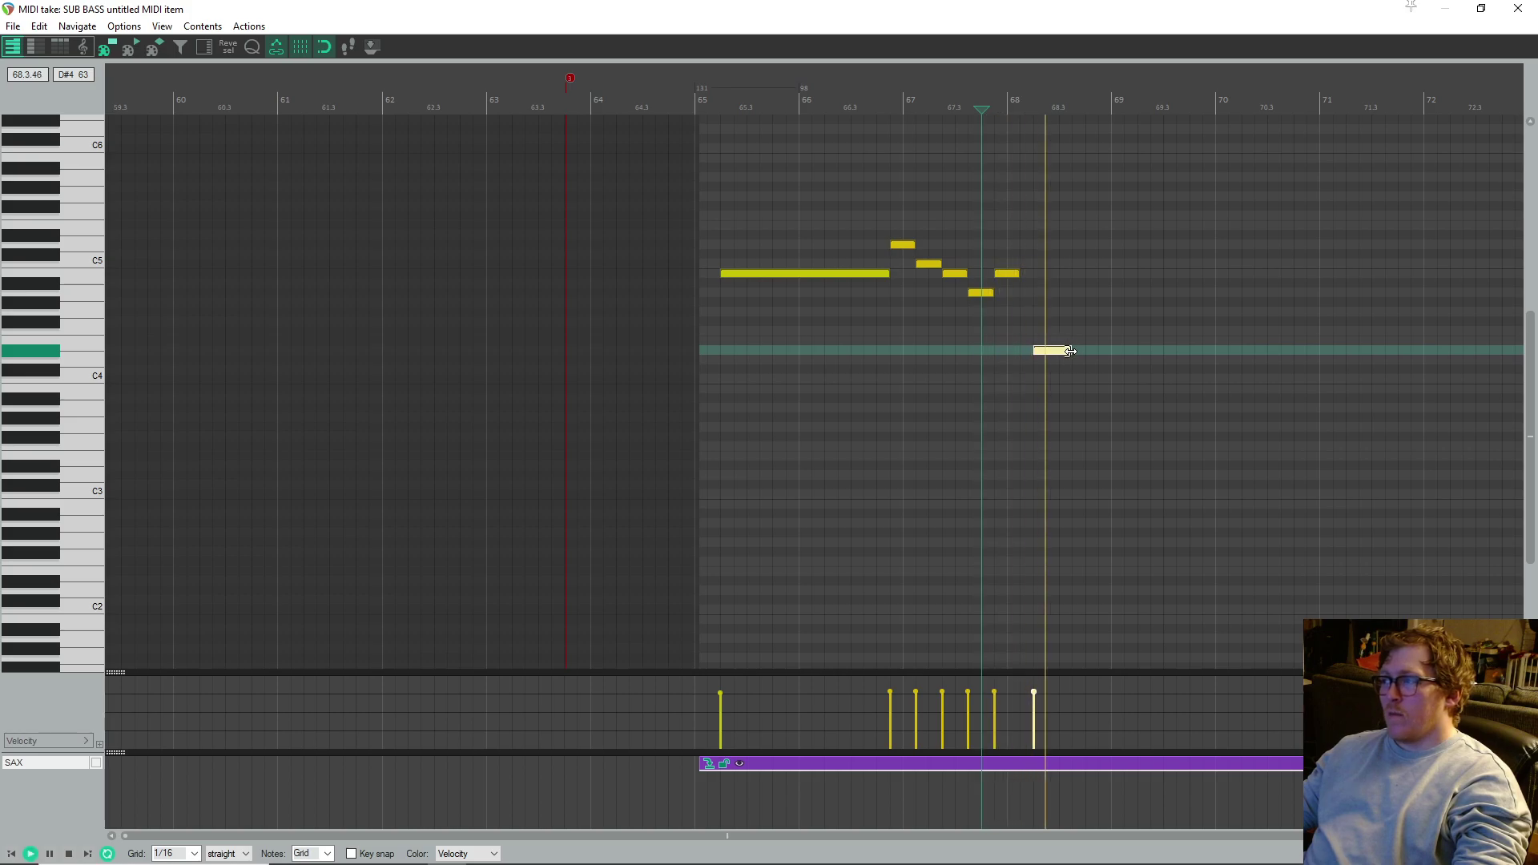
key(space)
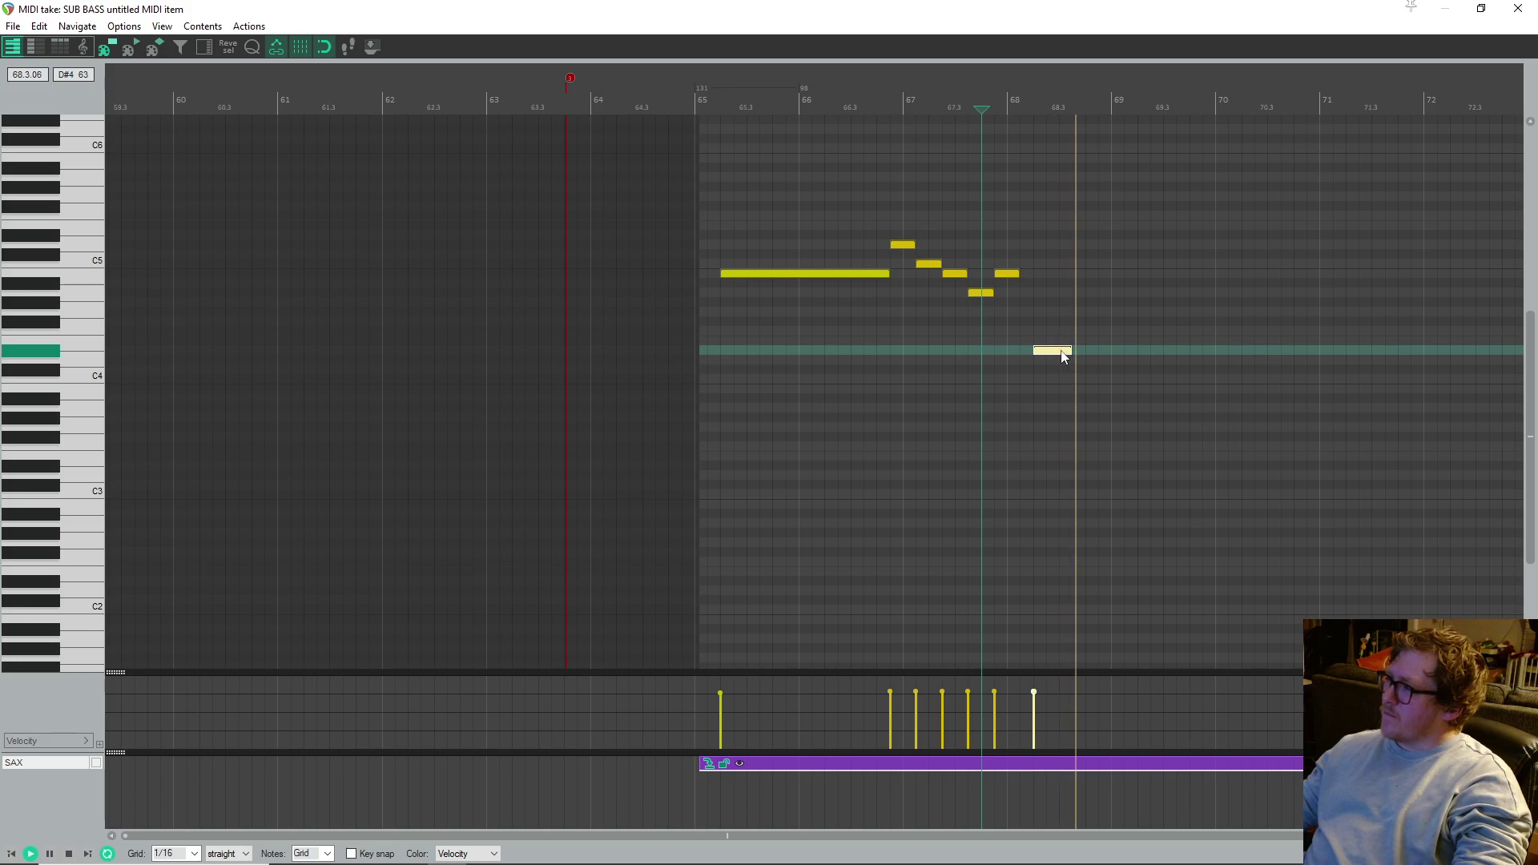
key(space)
- Lengthen the last note to the start of bar 69 and raise it to F4, auditioning the phrase
drag(1071, 350, 1111, 350)
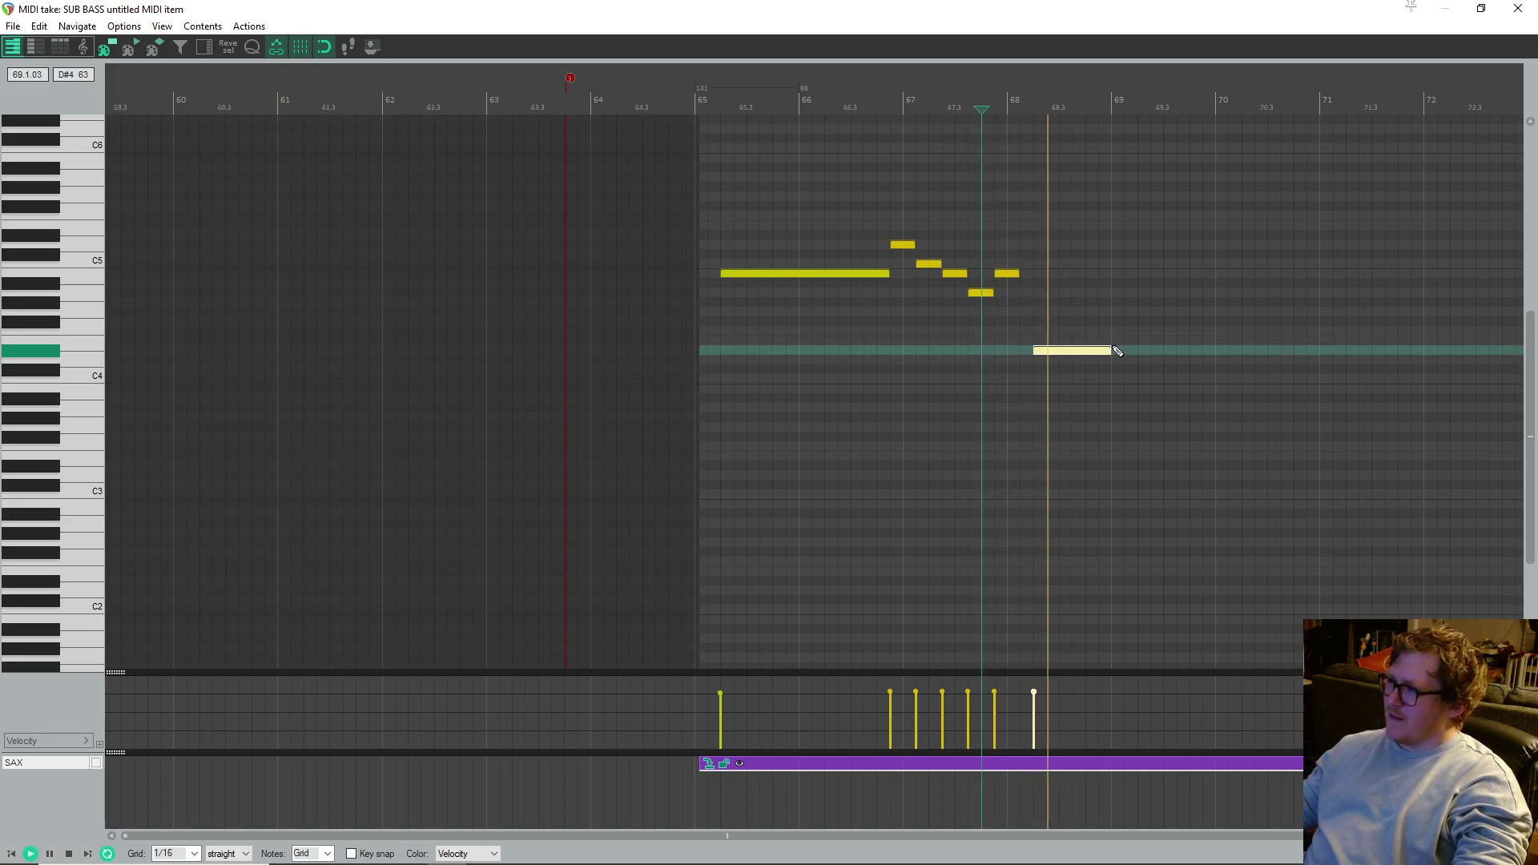
key(space)
drag(1091, 350, 1091, 322)
key(space)
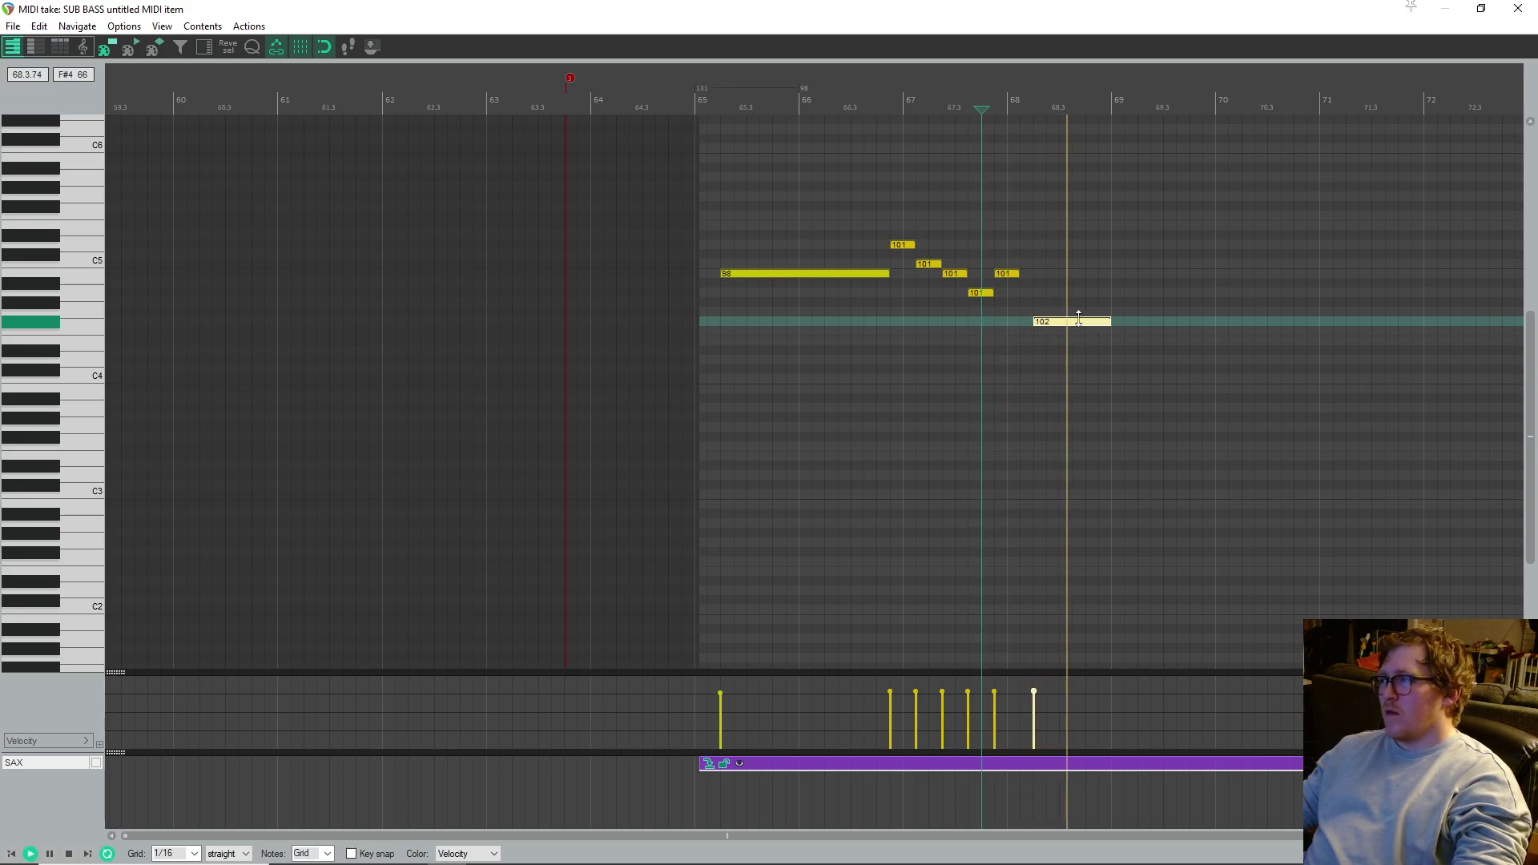
mouse_move(1078, 328)
mouse_down()
mouse_move(1077, 303)
mouse_move(1076, 333)
mouse_up()
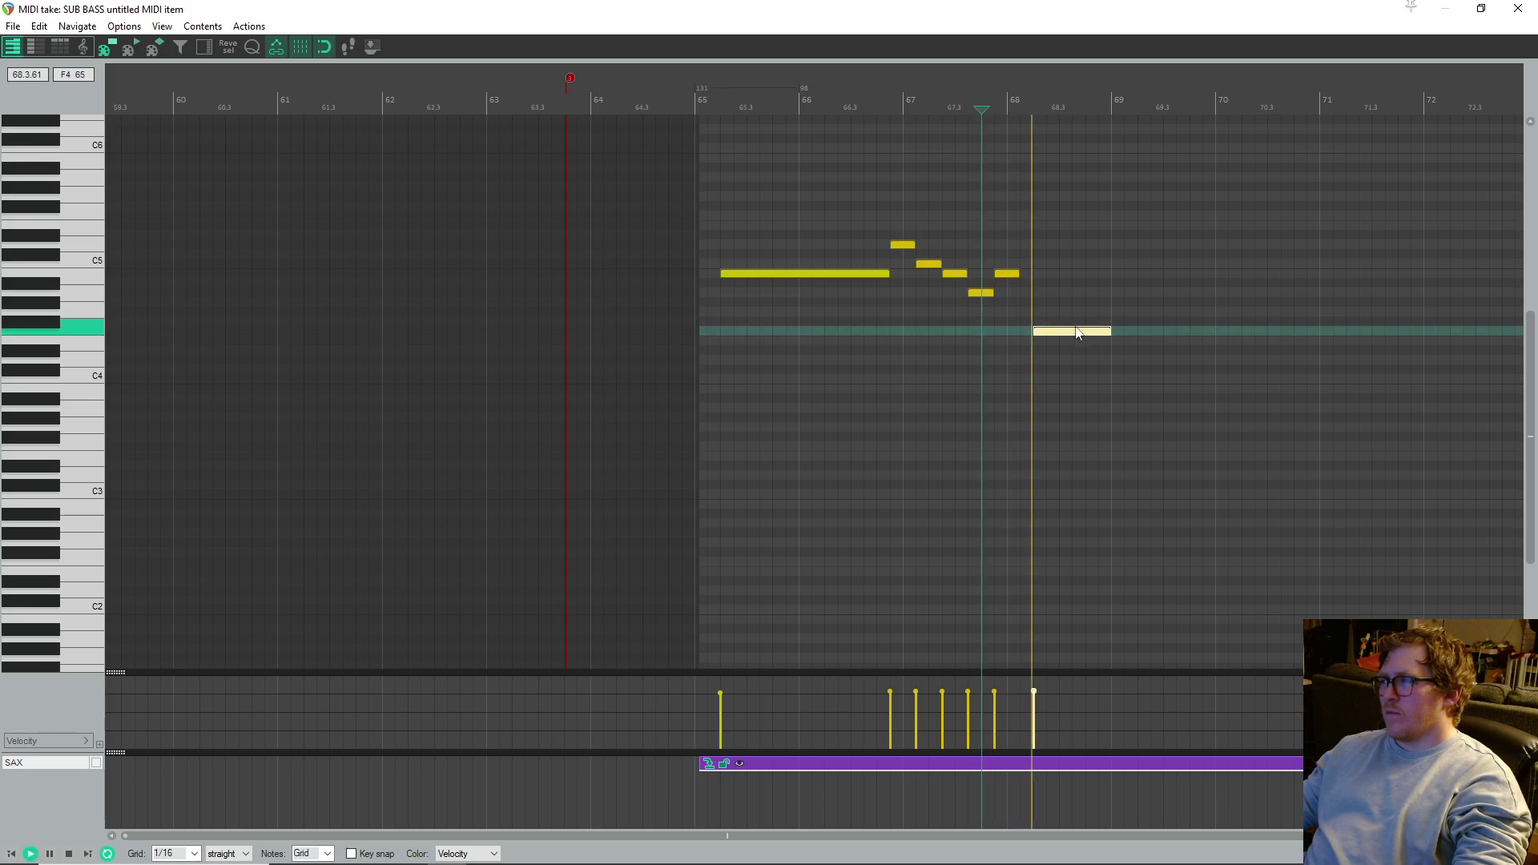
click(813, 247)
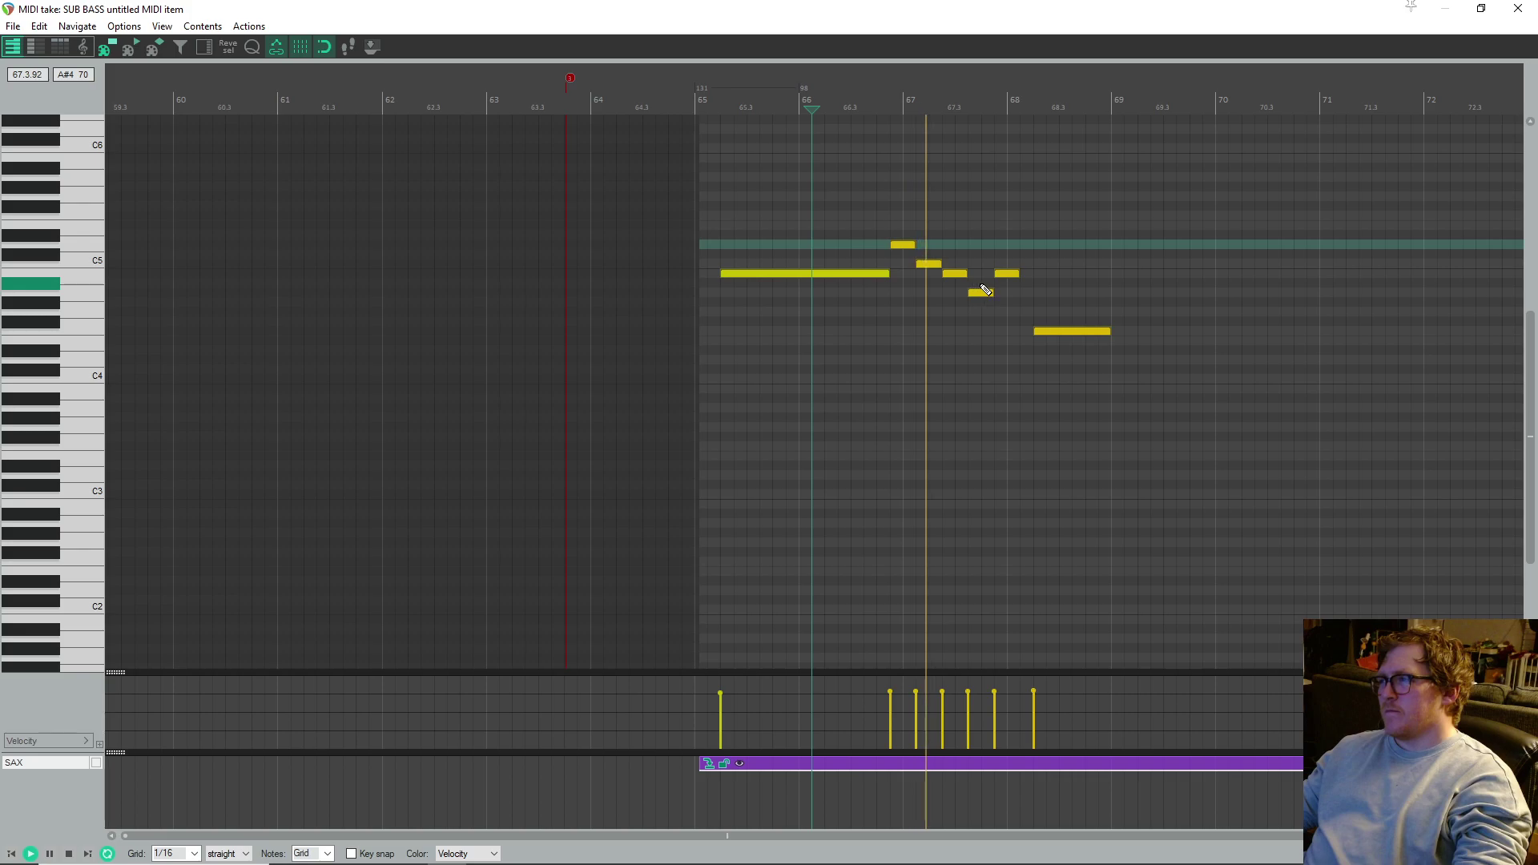
key(space)
- Delete the C5, B4, A4 and B4 notes between the D5 and the long F4, and play the remaining phrase
double_click(977, 293)
click(955, 274)
double_click(1006, 274)
double_click(931, 266)
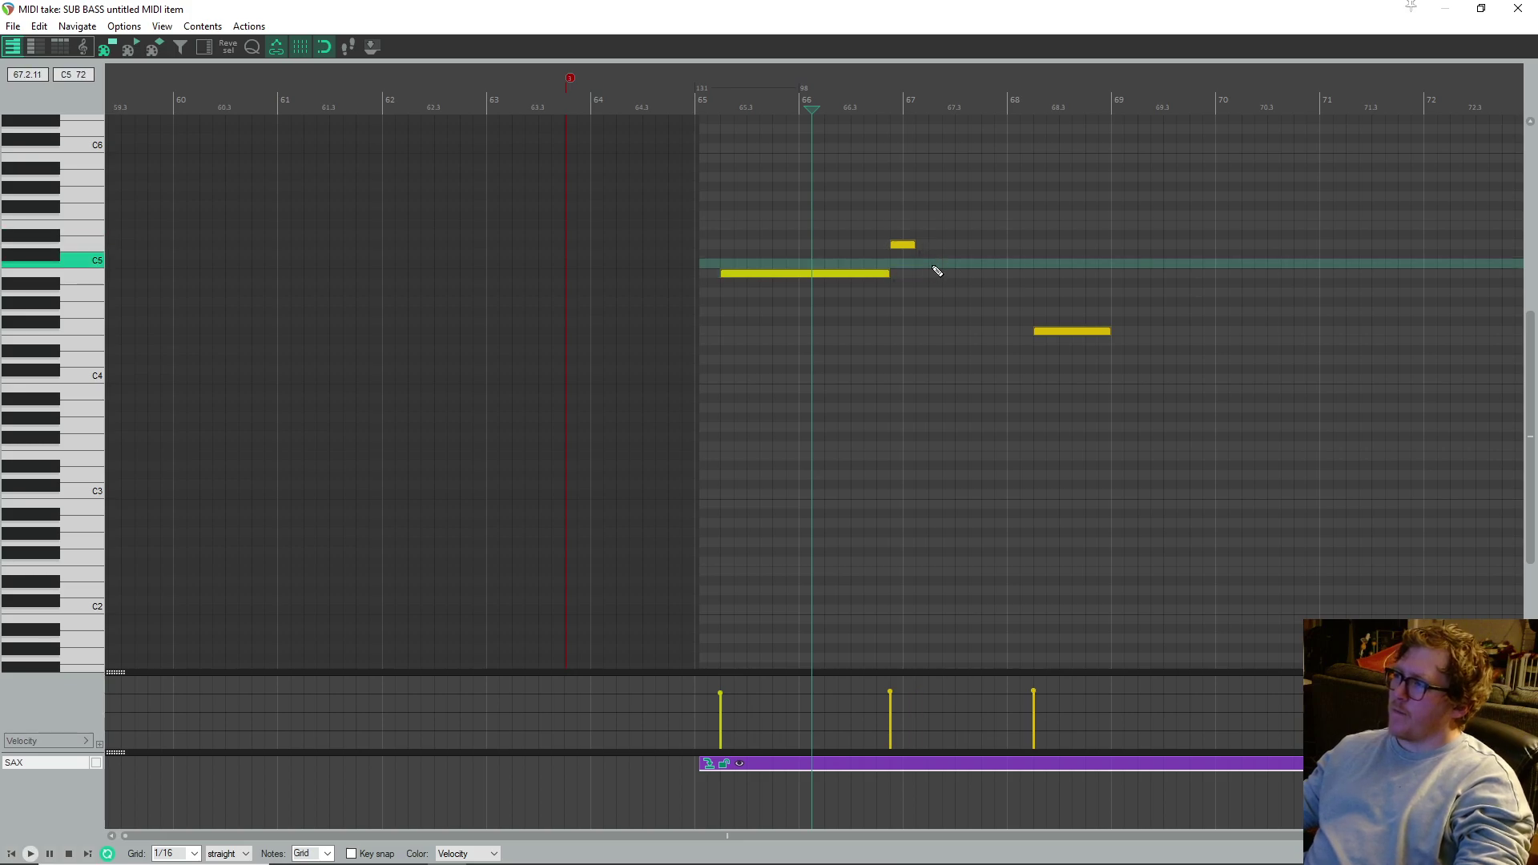
key(space)
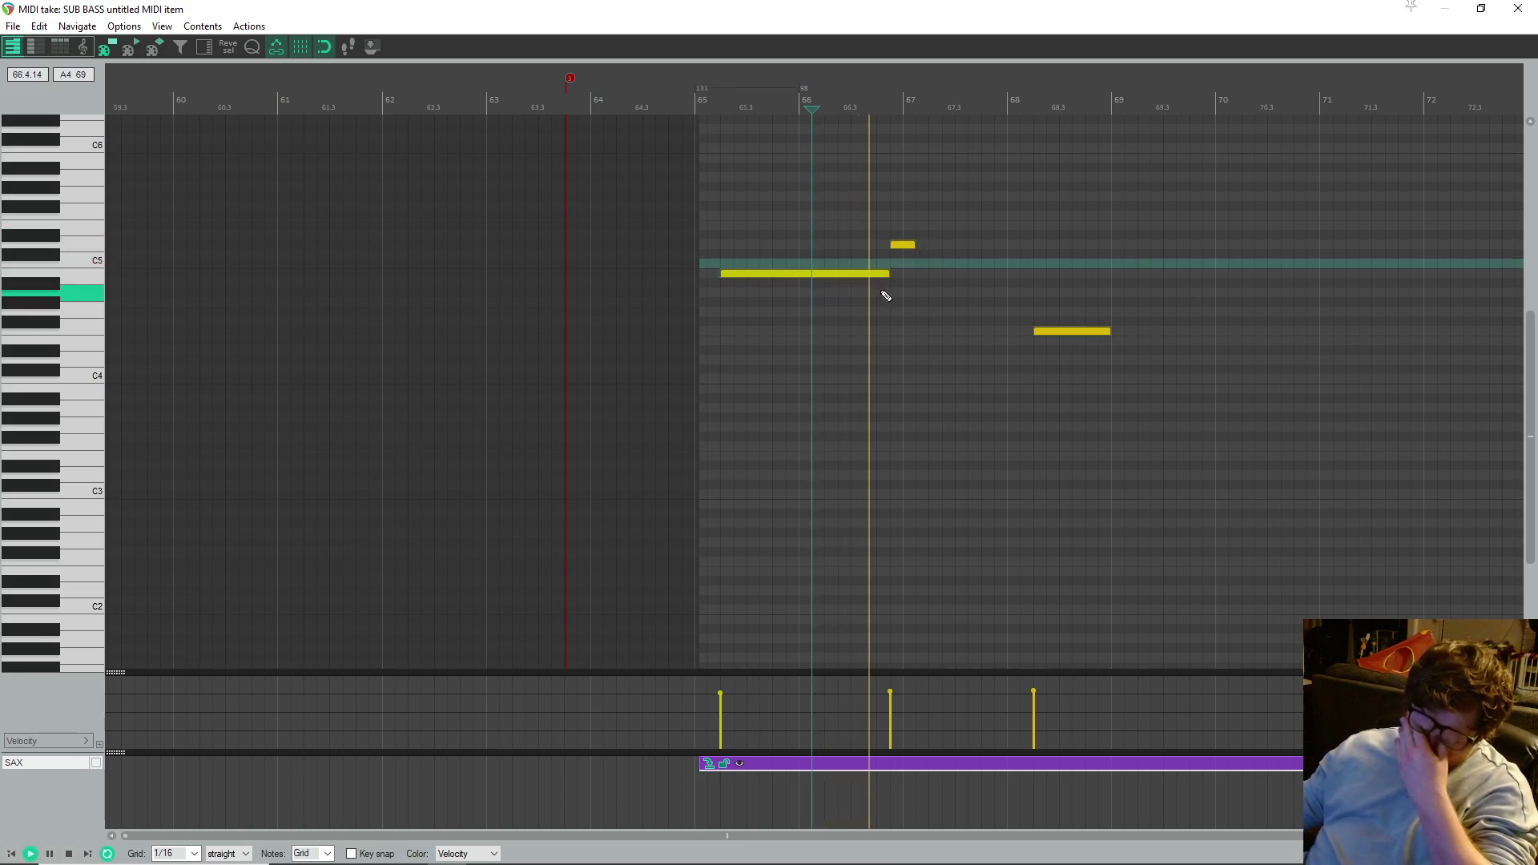
key(space)
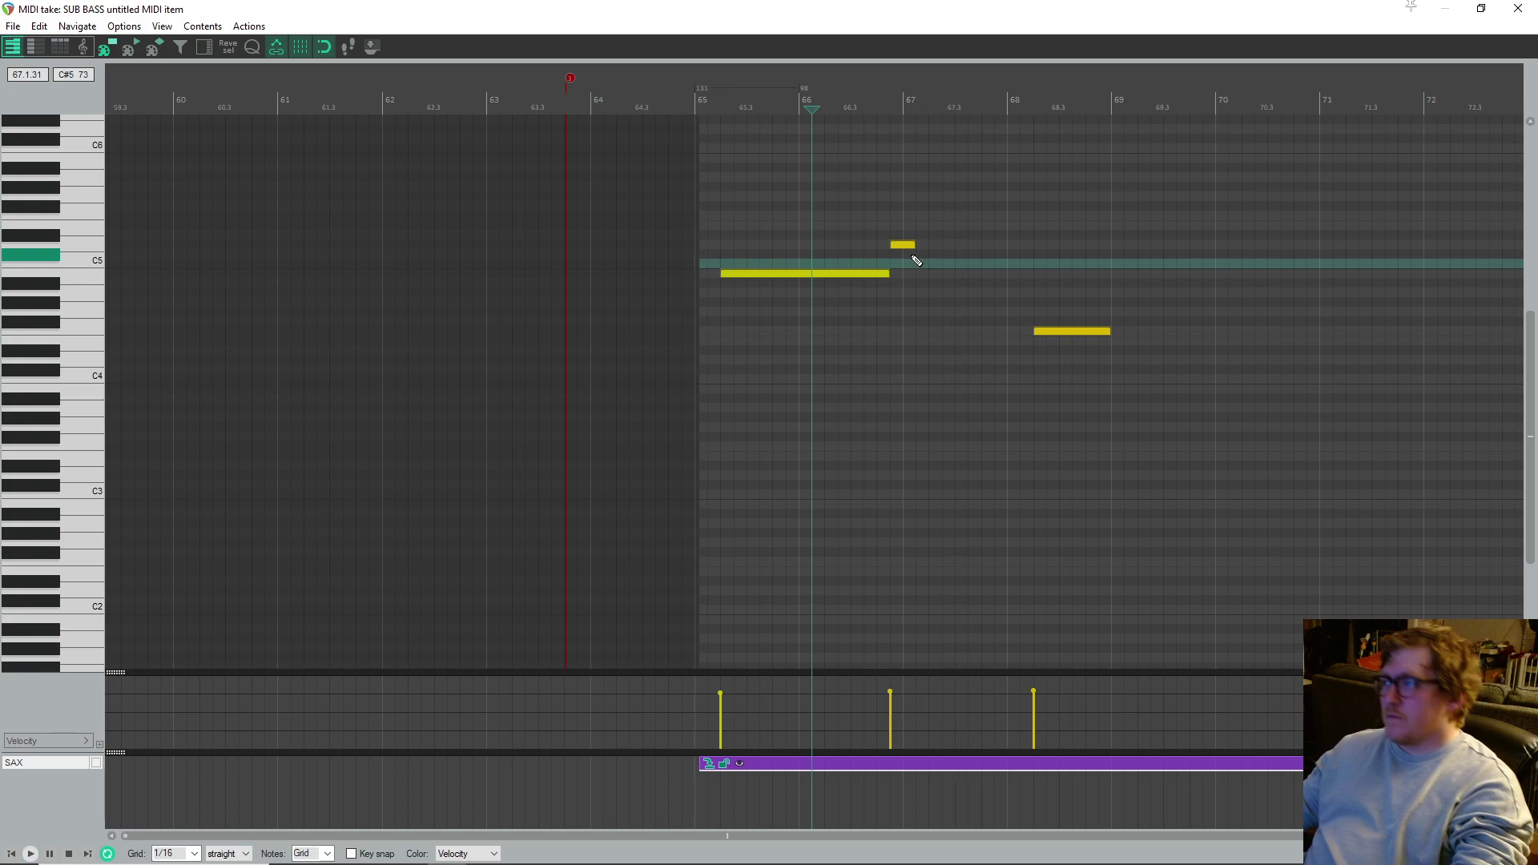
- Extend the D5 to beat 2 of bar 67 and add a slightly longer C5 directly after it, auditioning the phrase
key(space)
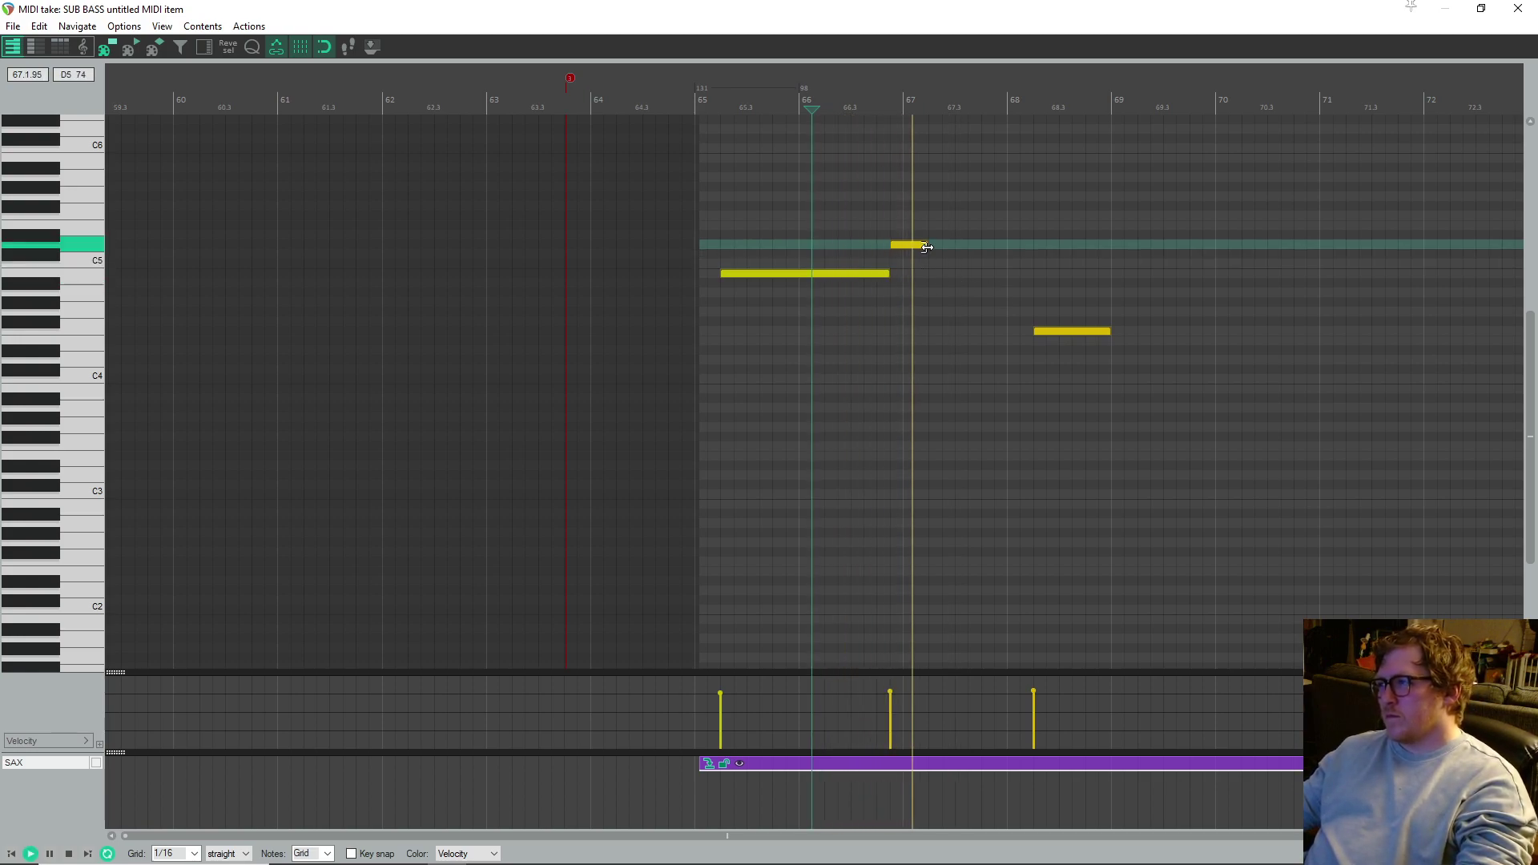
drag(916, 244, 959, 262)
key(space)
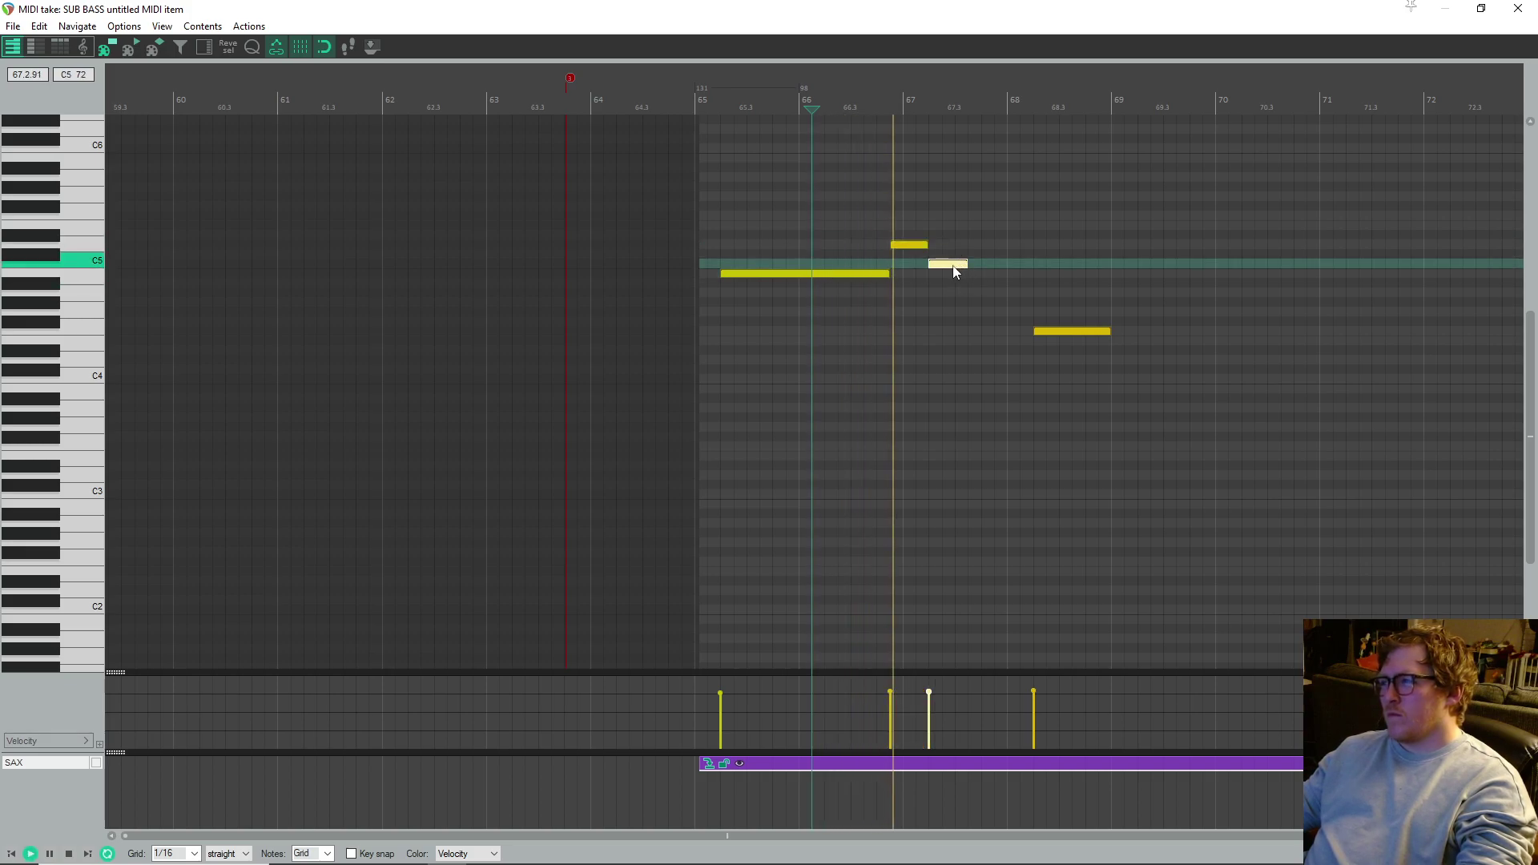
key(space)
- Lengthen the C5 to beat 4 of bar 67 and play the melody from before bar 65
drag(966, 264, 980, 265)
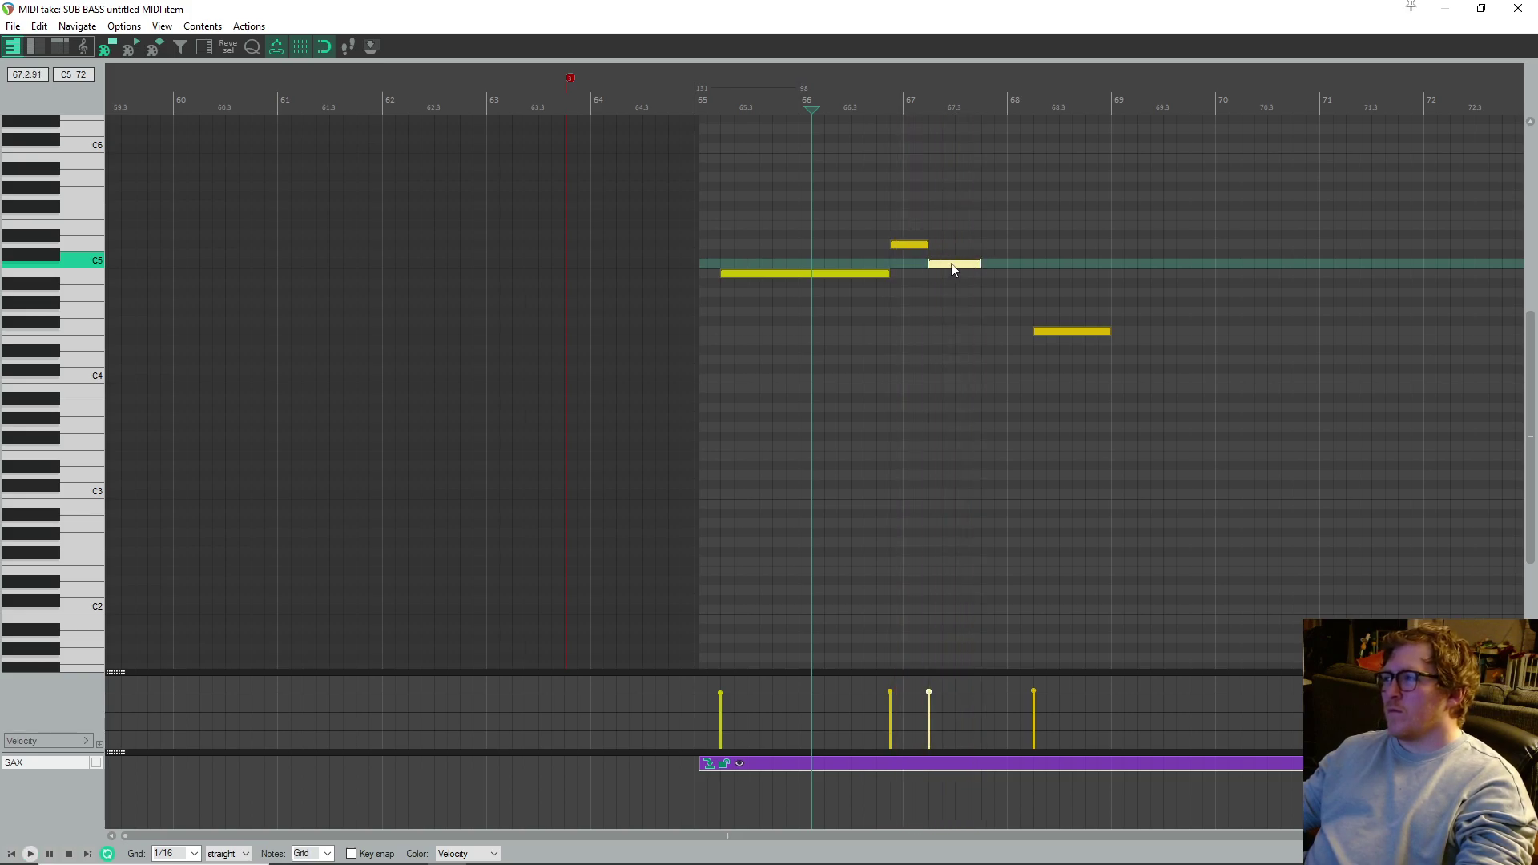
click(620, 210)
key(space)
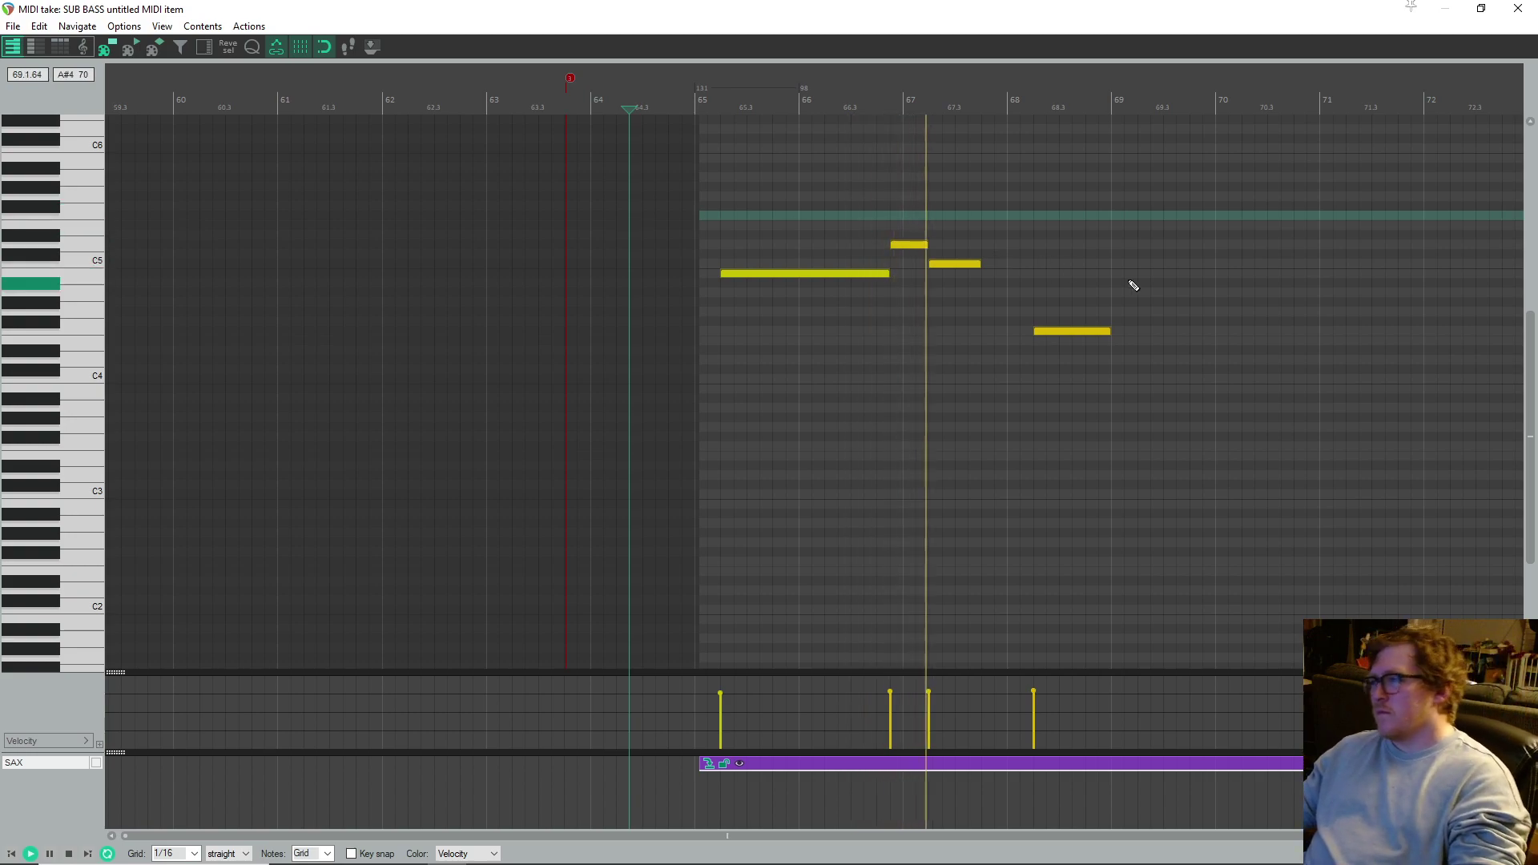
key(space)
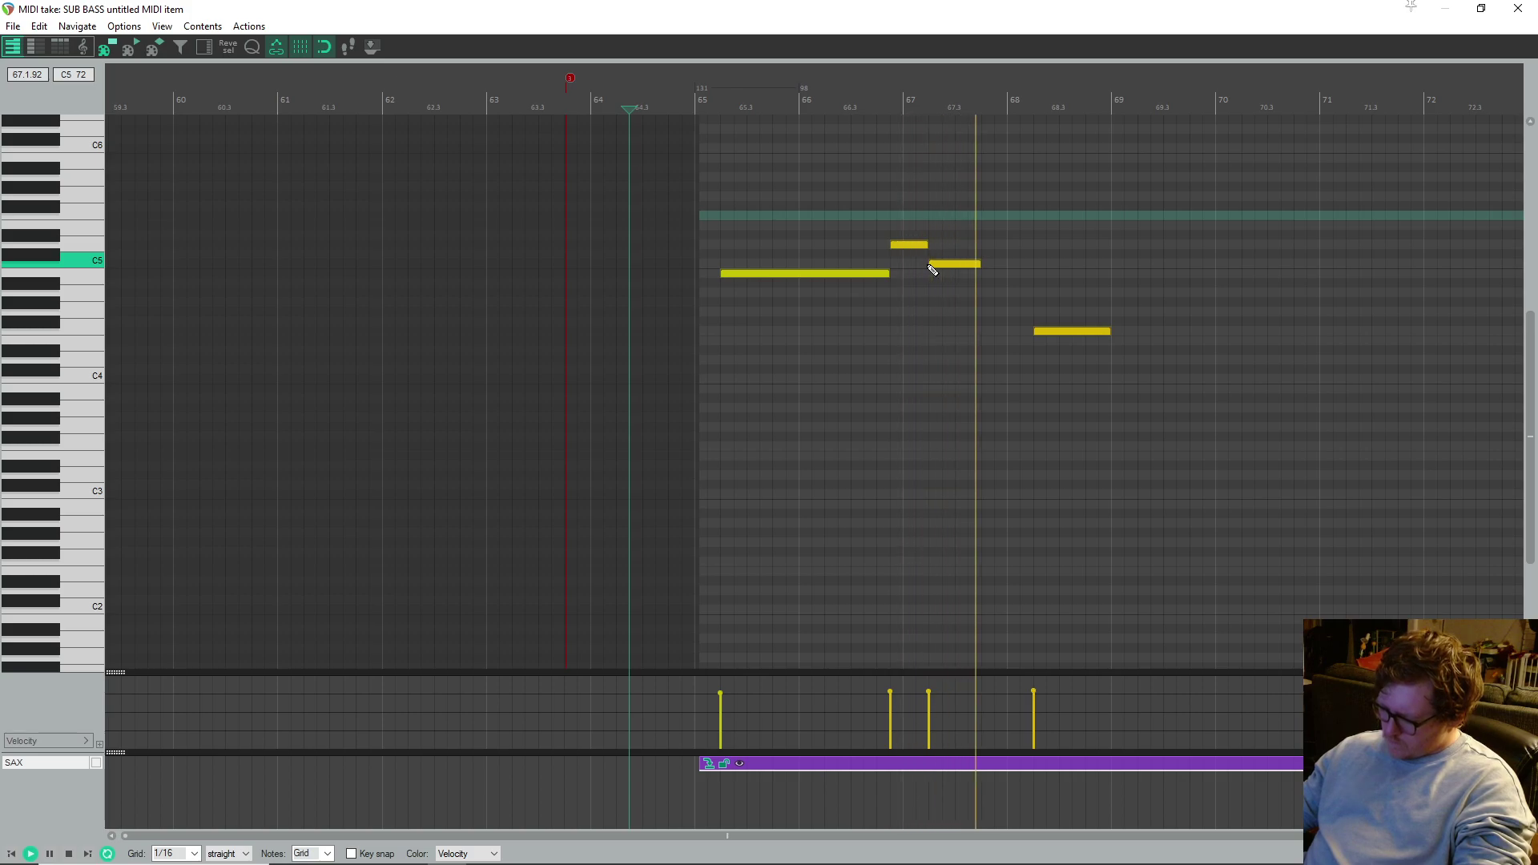
key(space)
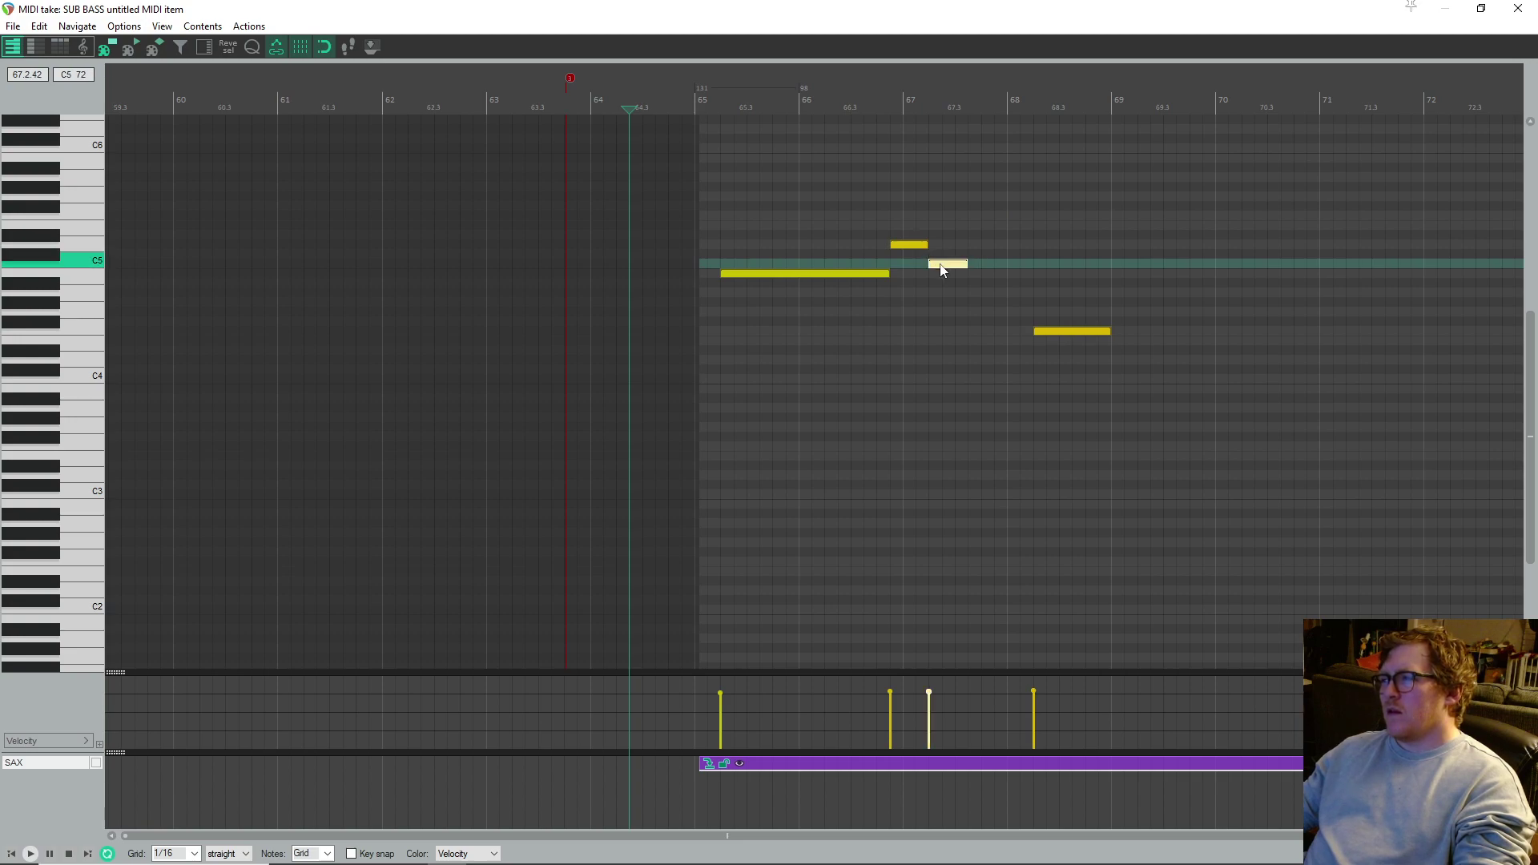
- Shorten the C5 to match the D5's length, add an equally long B4 directly after it, and play from bar 66
mouse_move(931, 267)
mouse_down()
mouse_move(898, 268)
mouse_move(943, 268)
mouse_up()
click(979, 275)
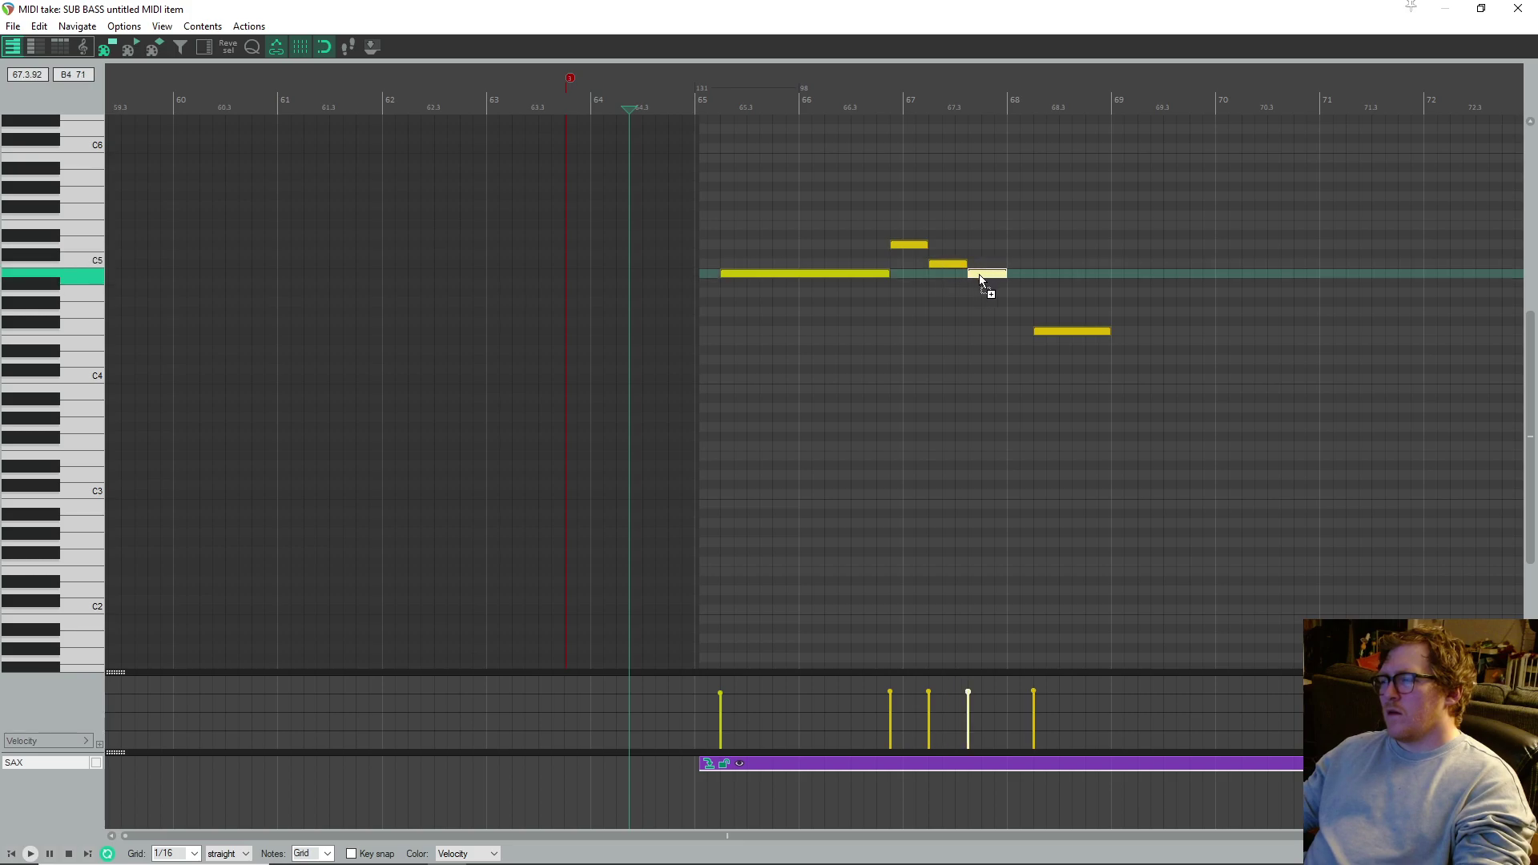
drag(980, 277, 978, 276)
click(830, 248)
key(space)
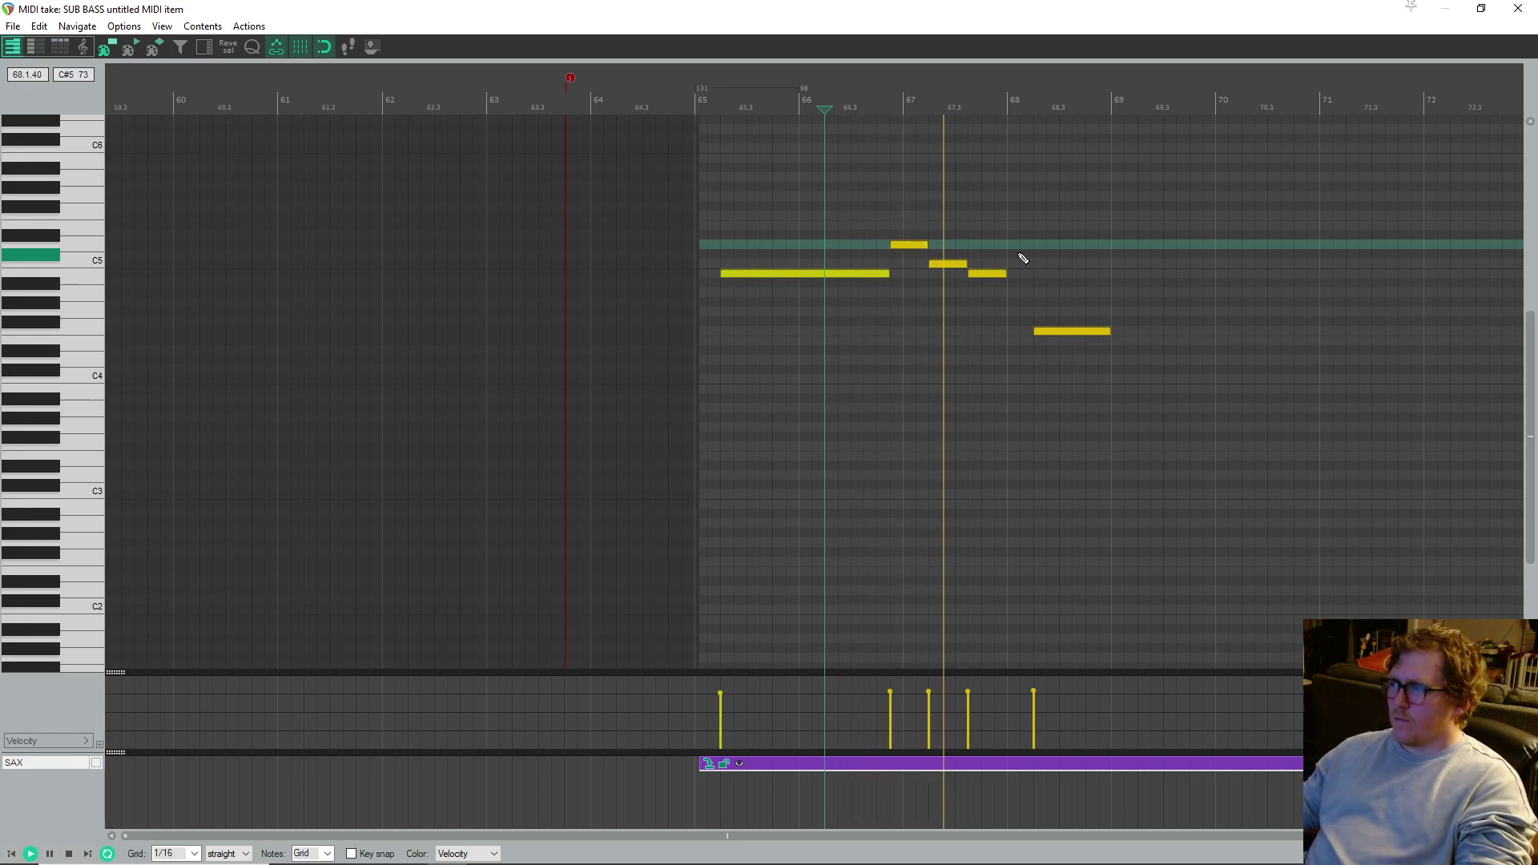
key(space)
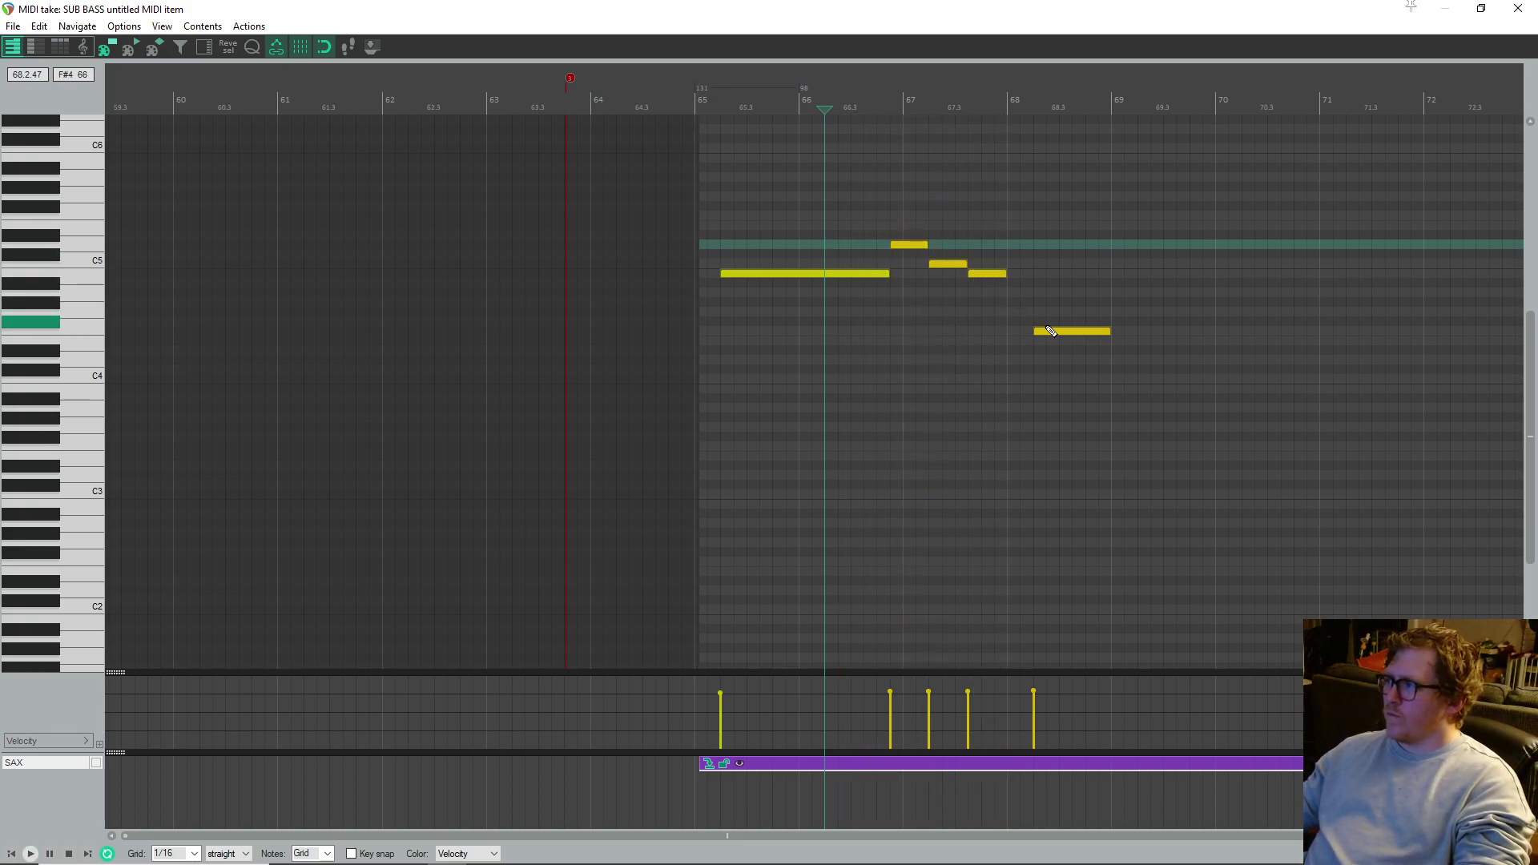
- Add an A4 at the start of bar 68, filling the gap before the long last note, and play the phrase
ctrl+drag(989, 282, 1020, 295)
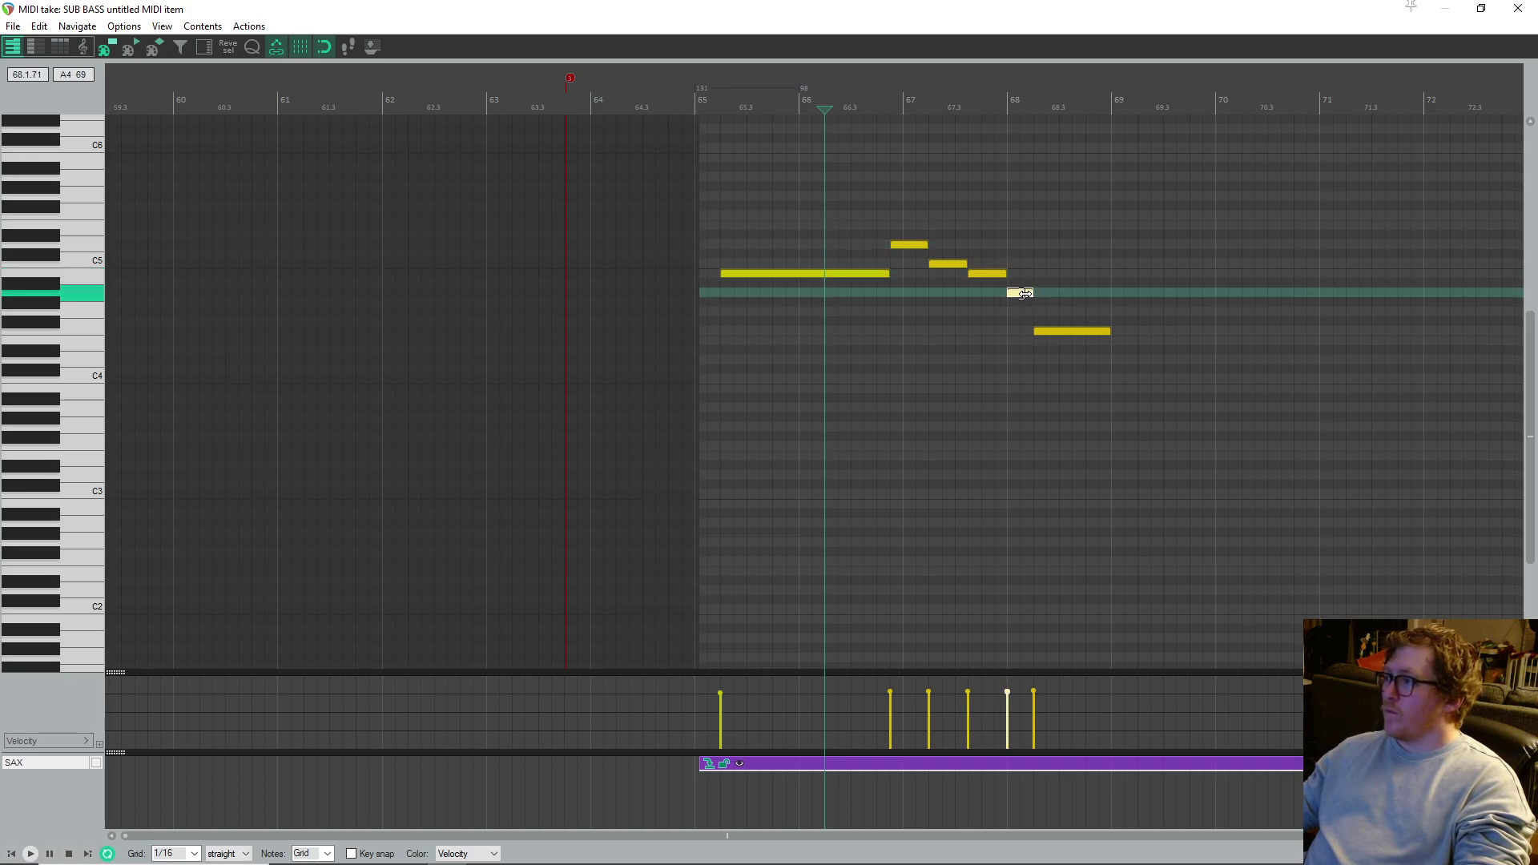
key(space)
- Try the long last note at D#4, F4, A#4 and C#5, auditioning the ending from late in bar 67
drag(1062, 333, 1070, 356)
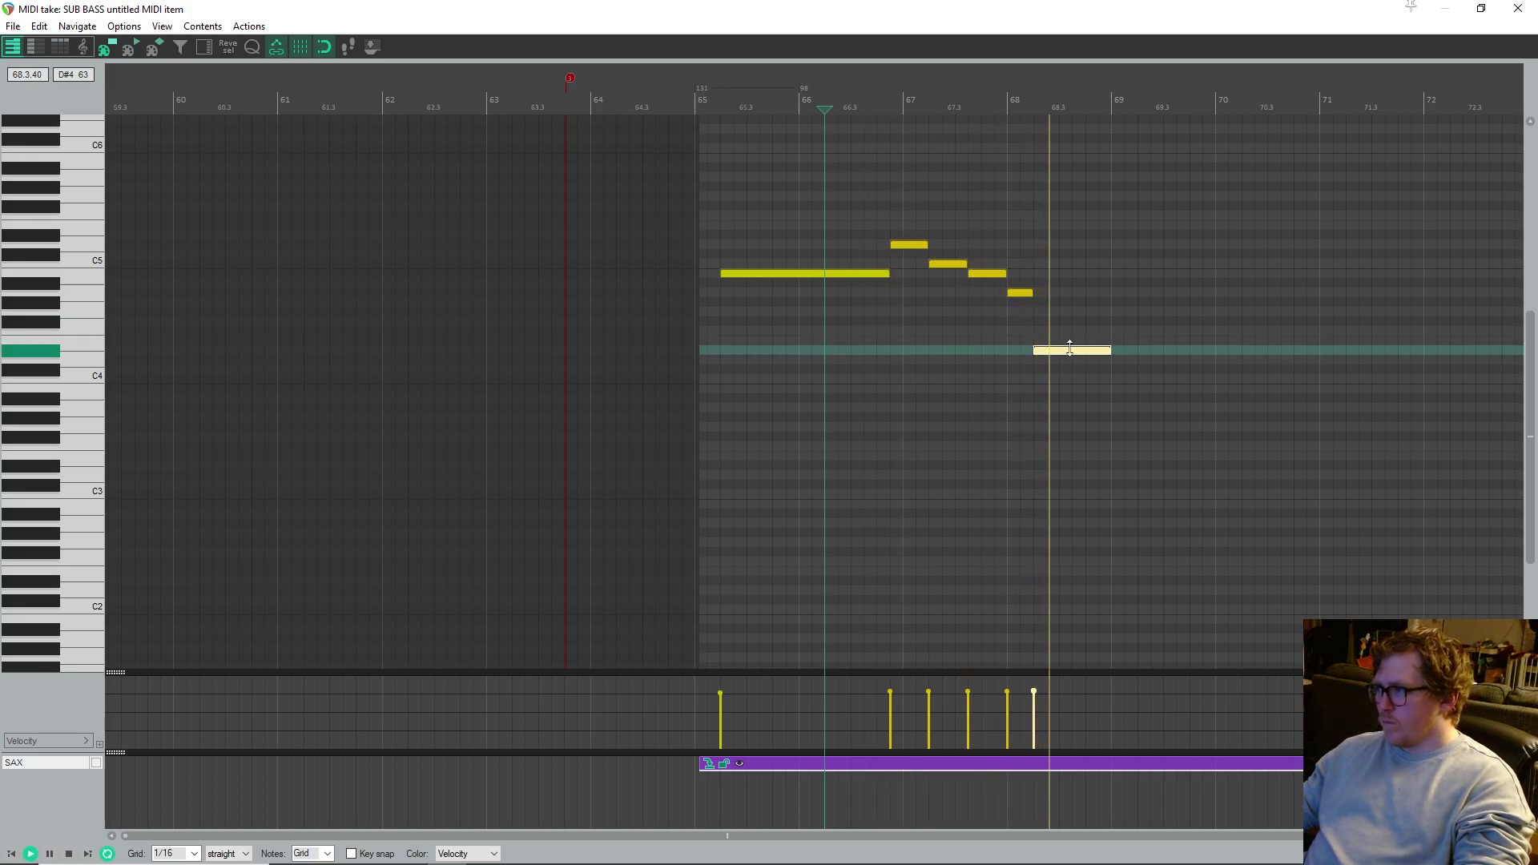
drag(1070, 358, 1071, 338)
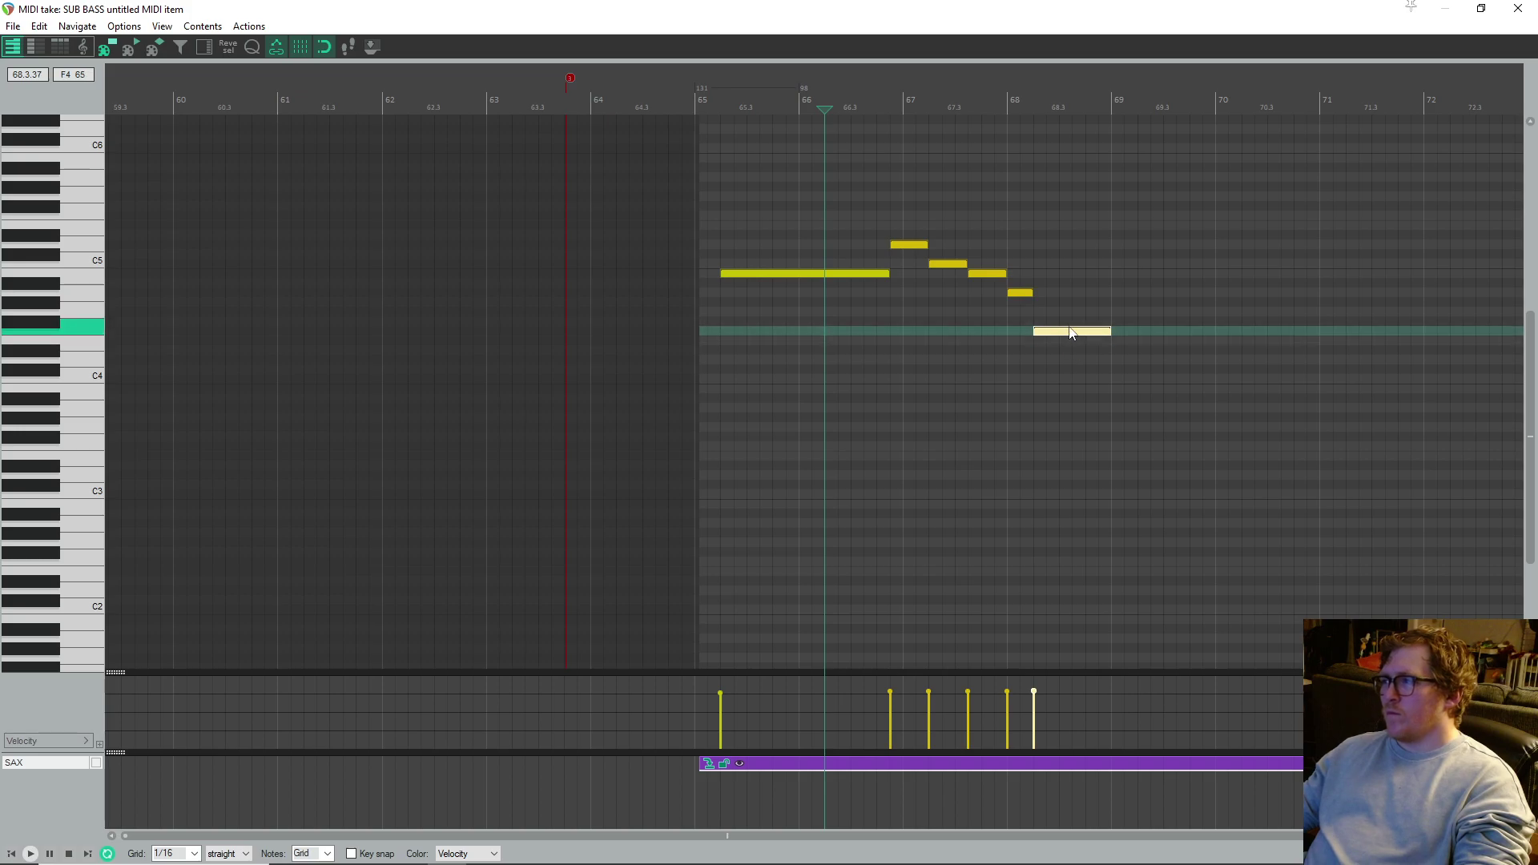
click(978, 240)
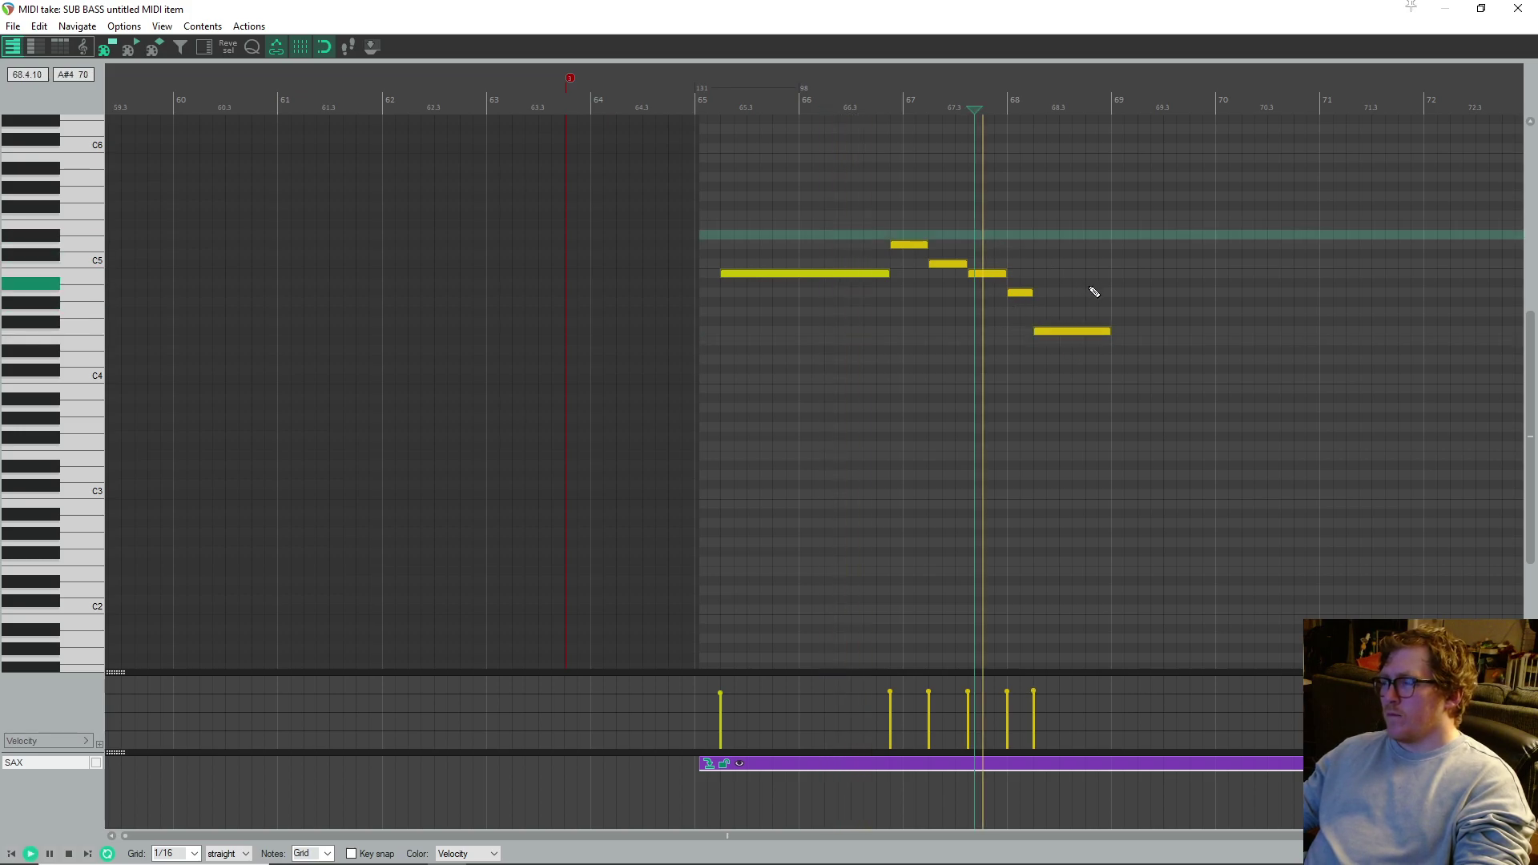
drag(1072, 331, 1072, 288)
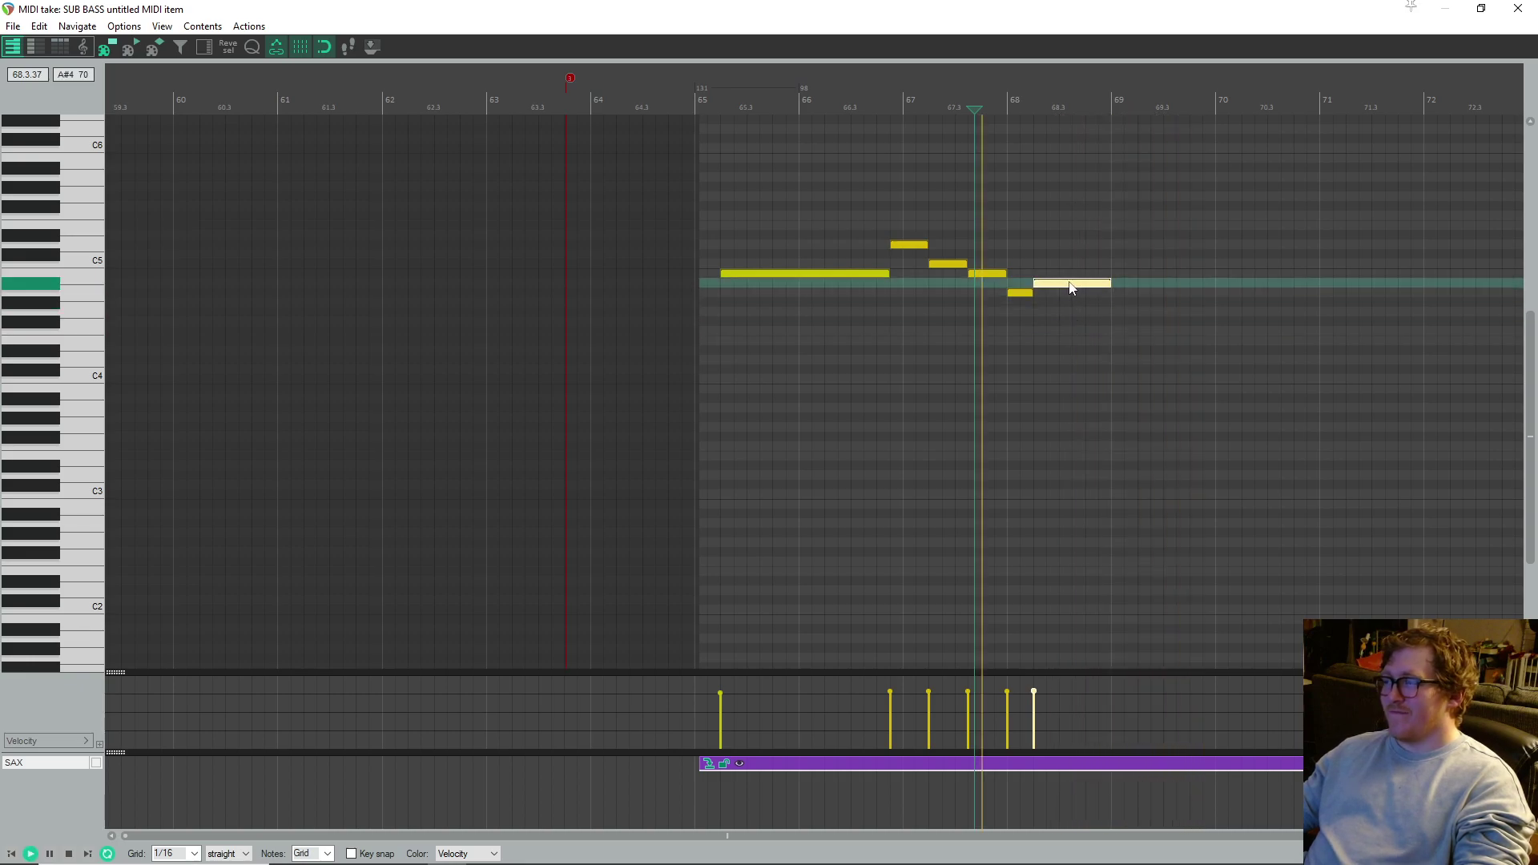
drag(1069, 289, 1066, 254)
key(space)
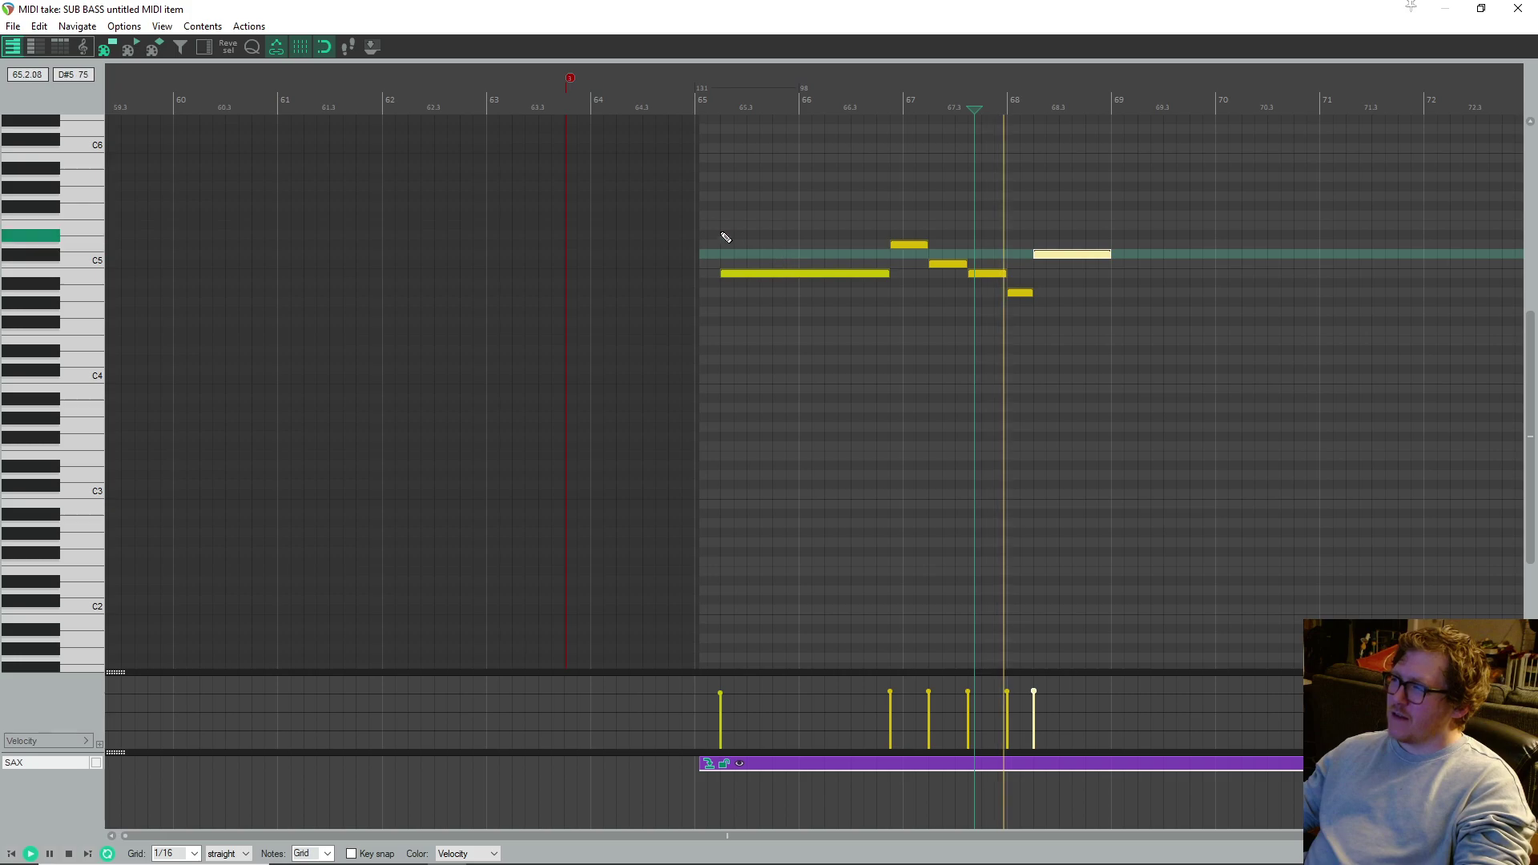
- Delete the long last note starting on beat 2 of bar 68, playing the melody from before bar 65
click(646, 210)
key(space)
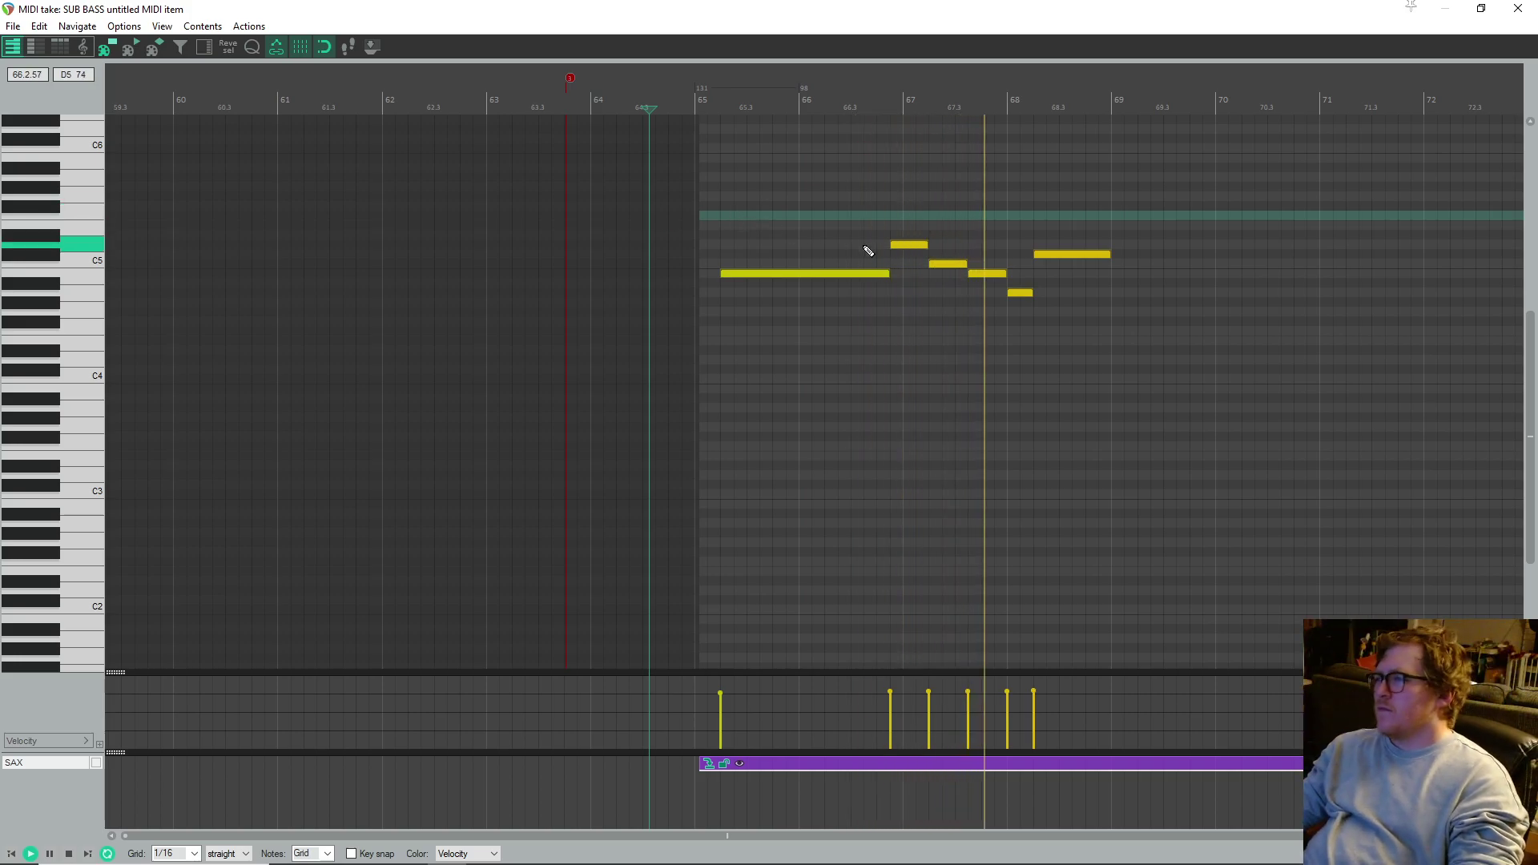
key(space)
drag(1081, 254, 1083, 320)
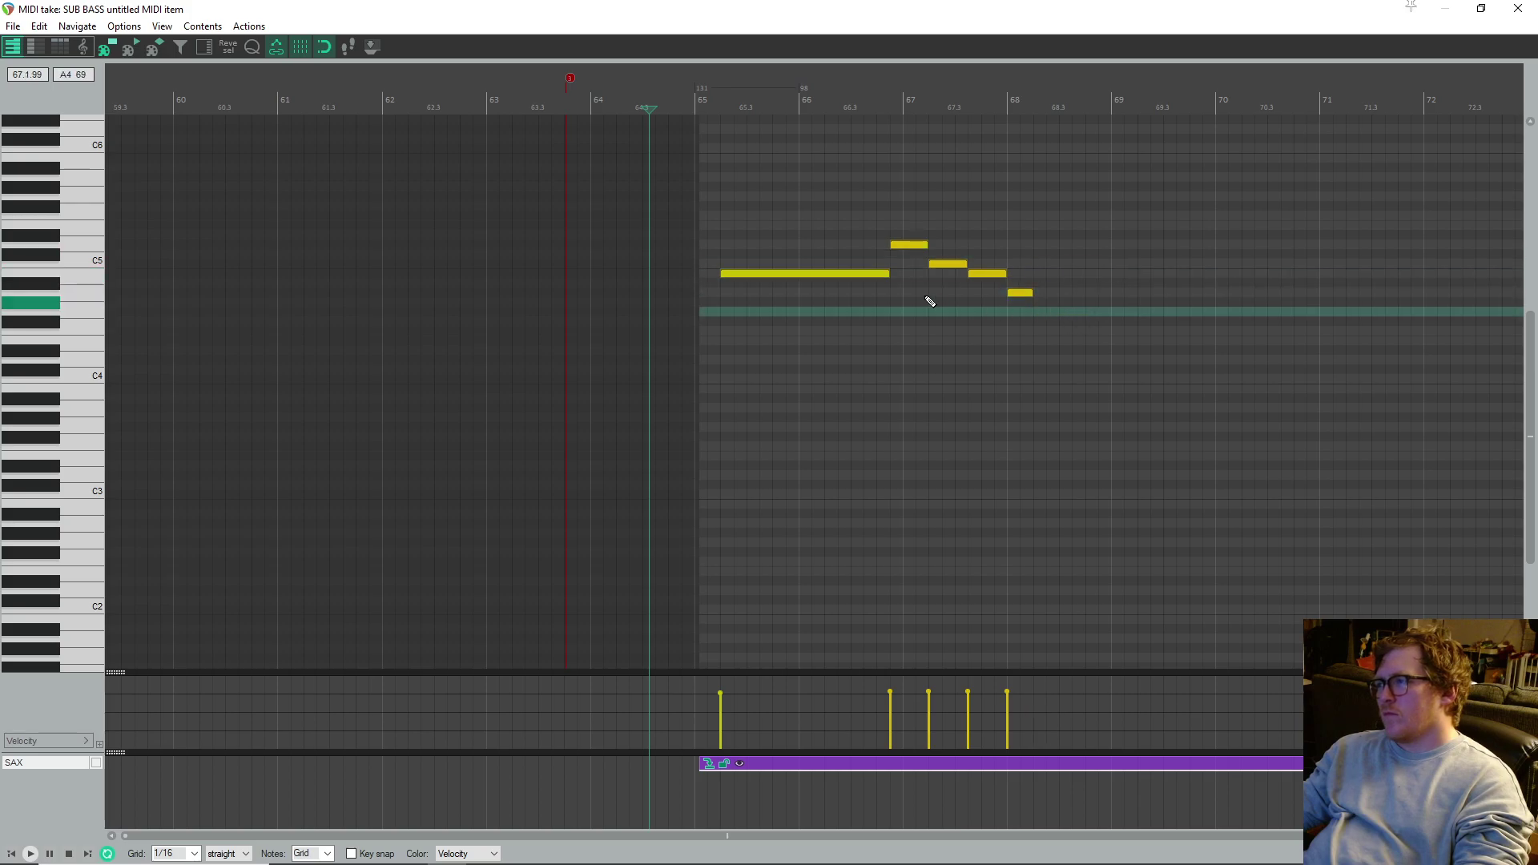
key(space)
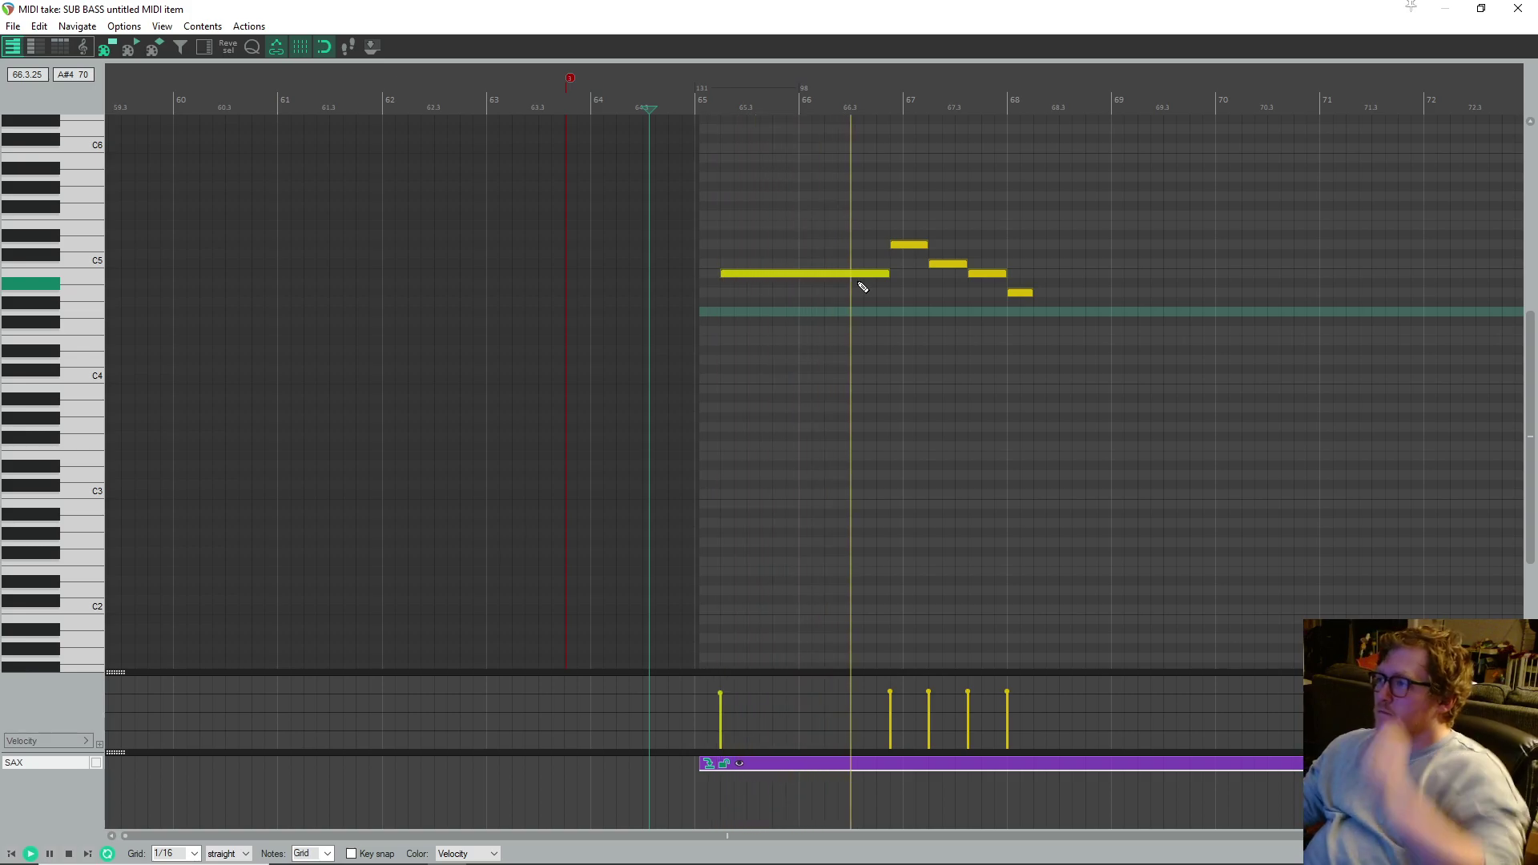
key(space)
- Shorten the opening B4 so it ends on beat 2 of bar 66, and play the melody
click(881, 273)
drag(883, 272, 822, 274)
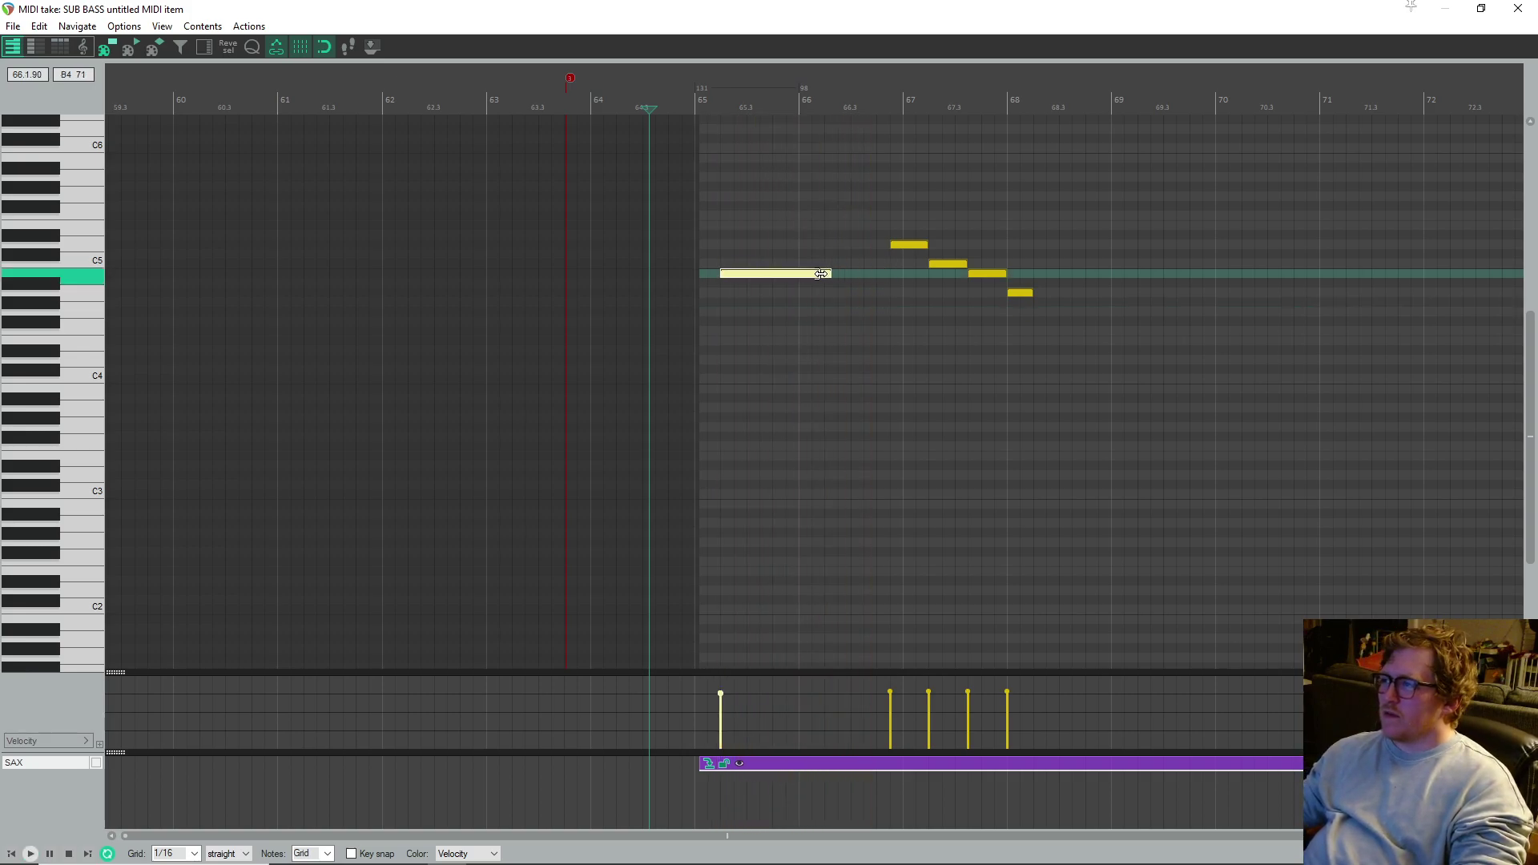
key(space)
- Copy the opening note to A4 directly after it and shorten the copy to end where the D5 starts
drag(802, 273, 903, 295)
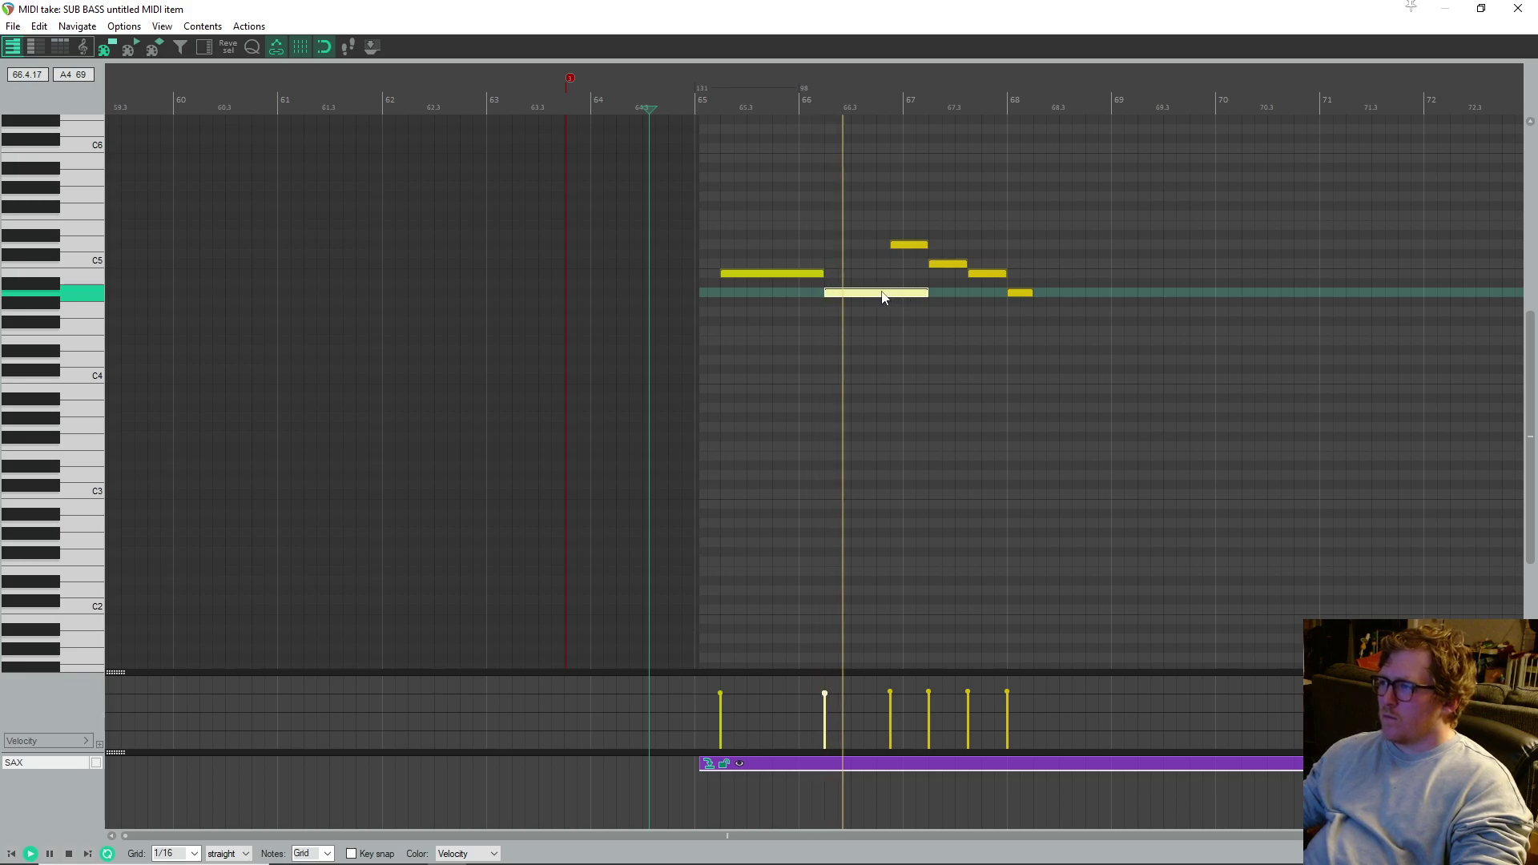
key(space)
drag(921, 295, 889, 295)
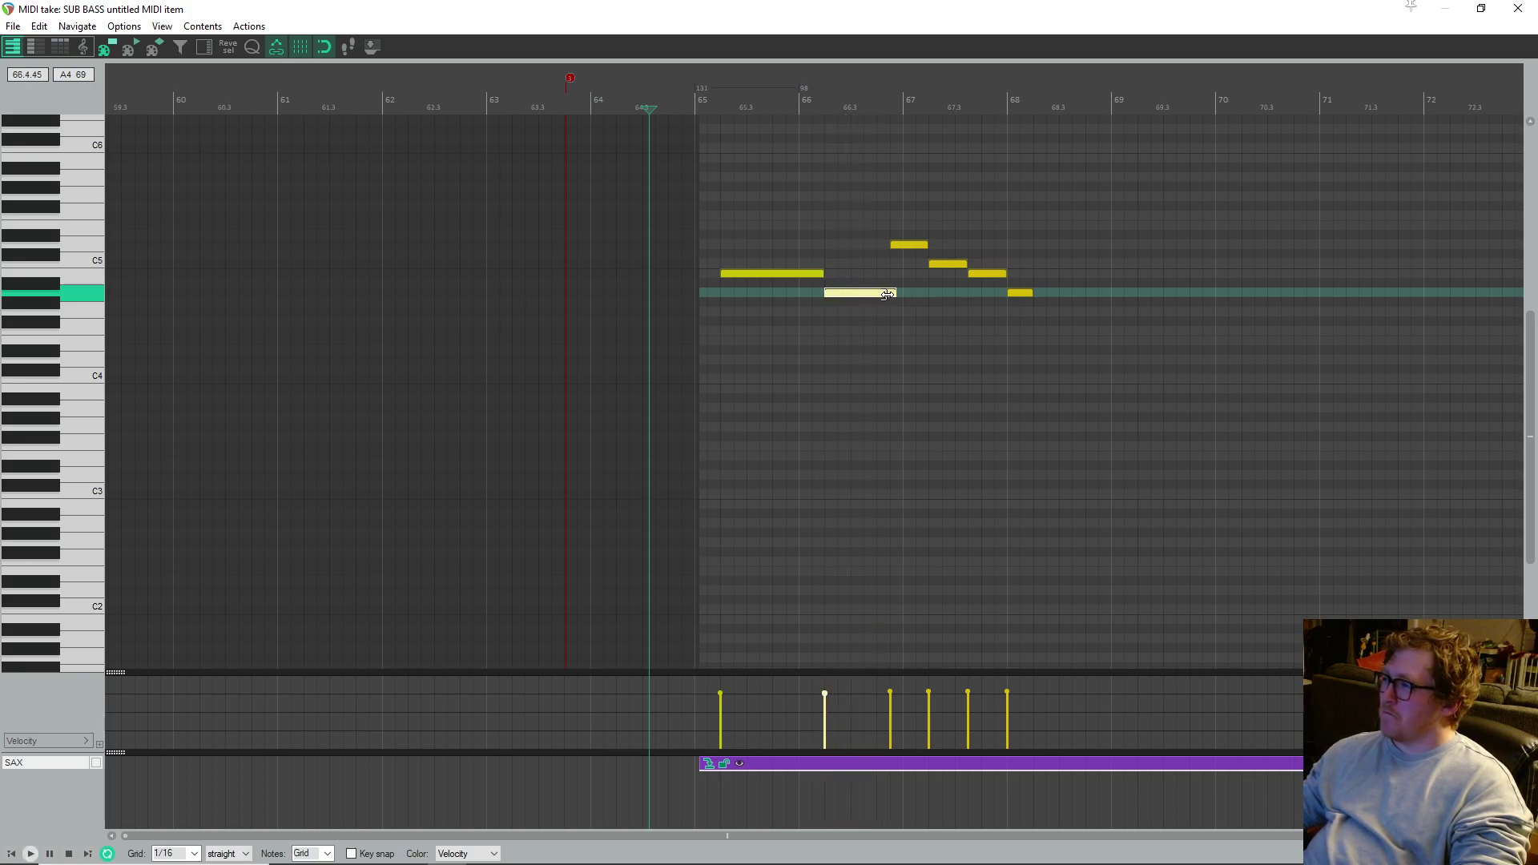
- Extend the A4 to the start of bar 67 and delete the four notes after it, auditioning the melody
key(space)
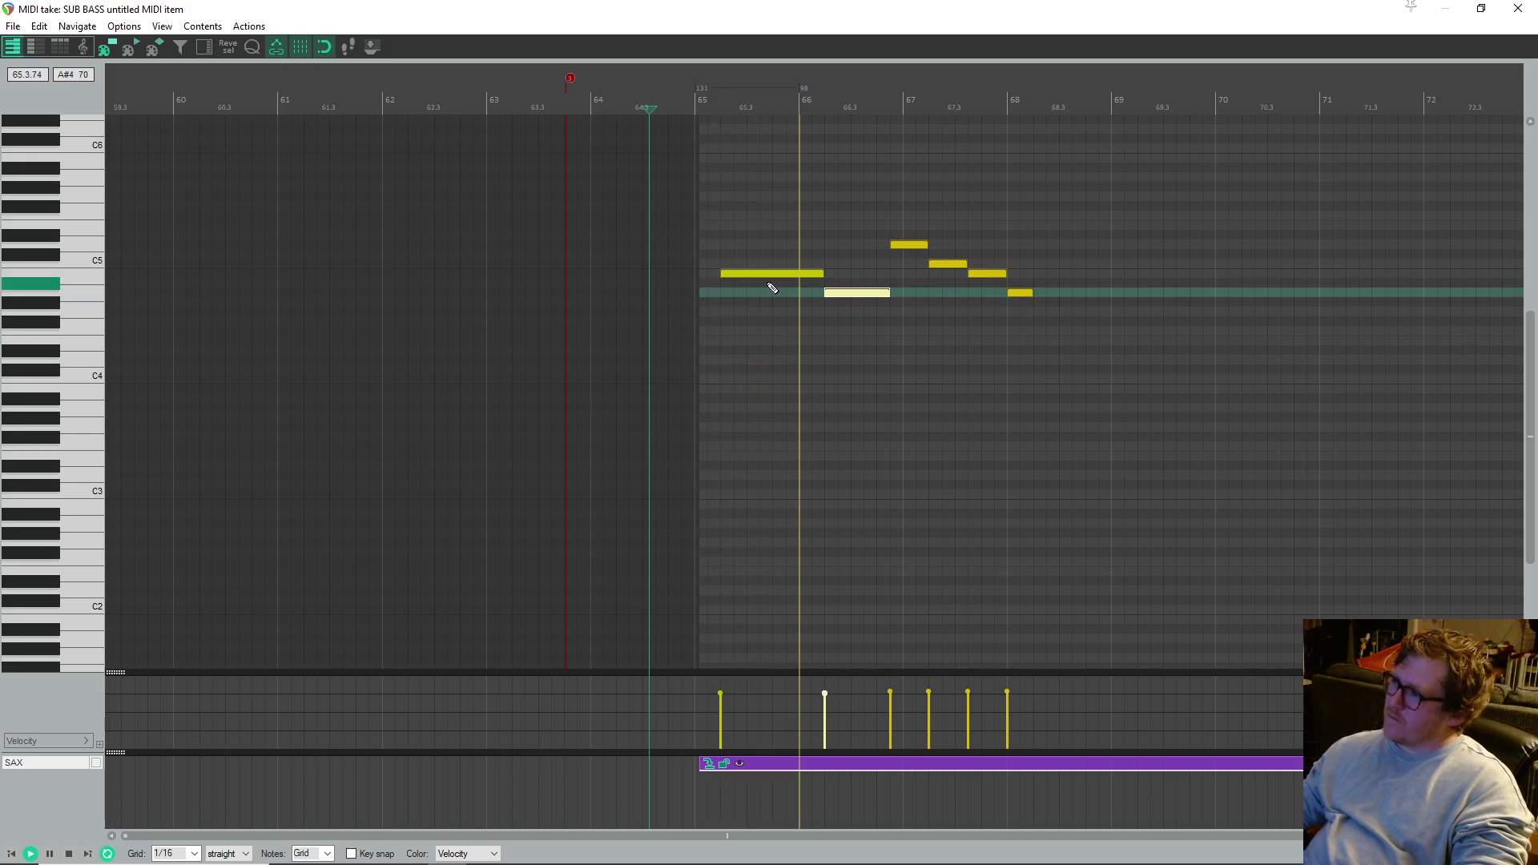
key(space)
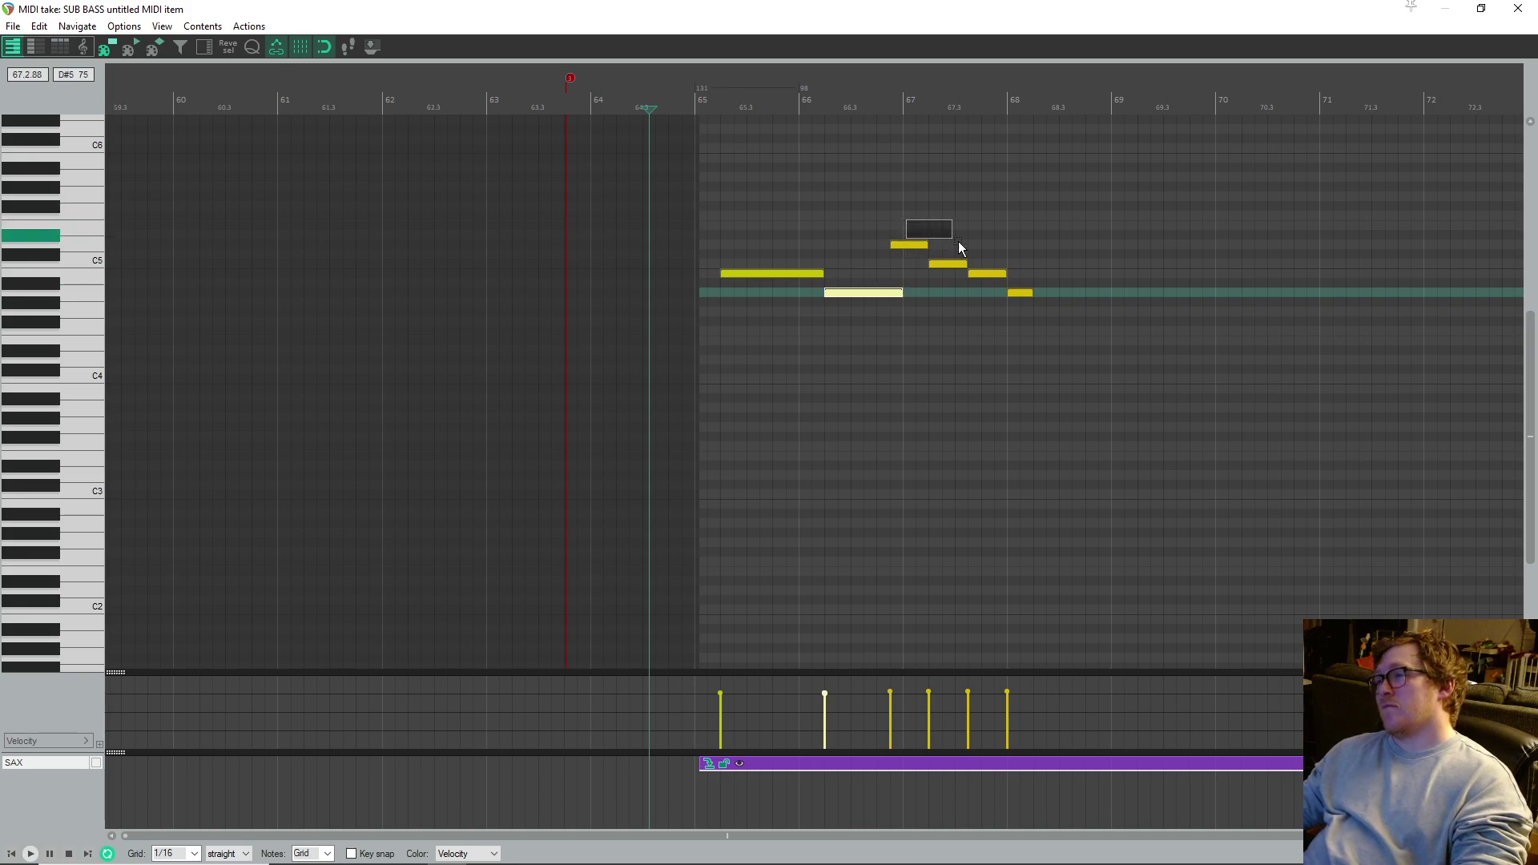
right_click(1064, 298)
click(1027, 304)
mouse_move(1027, 305)
mouse_down()
mouse_move(903, 231)
mouse_move(1038, 319)
mouse_up()
key(Delete)
key(space)
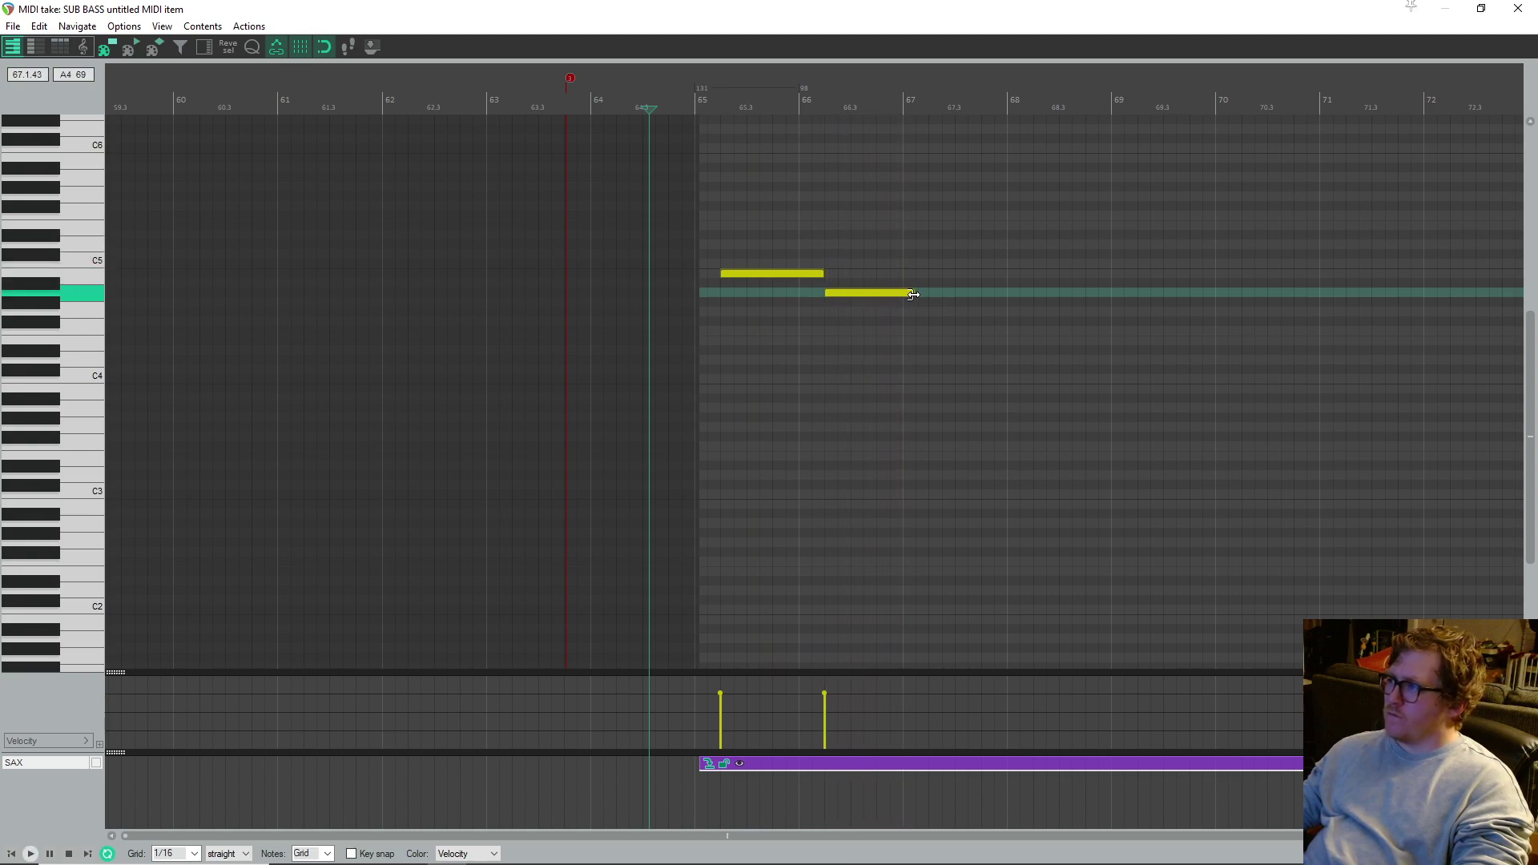
- Extend the A4 half a beat into bar 67, add a G4 from the start of bar 67, and play from bar 66
click(905, 295)
drag(903, 312, 994, 314)
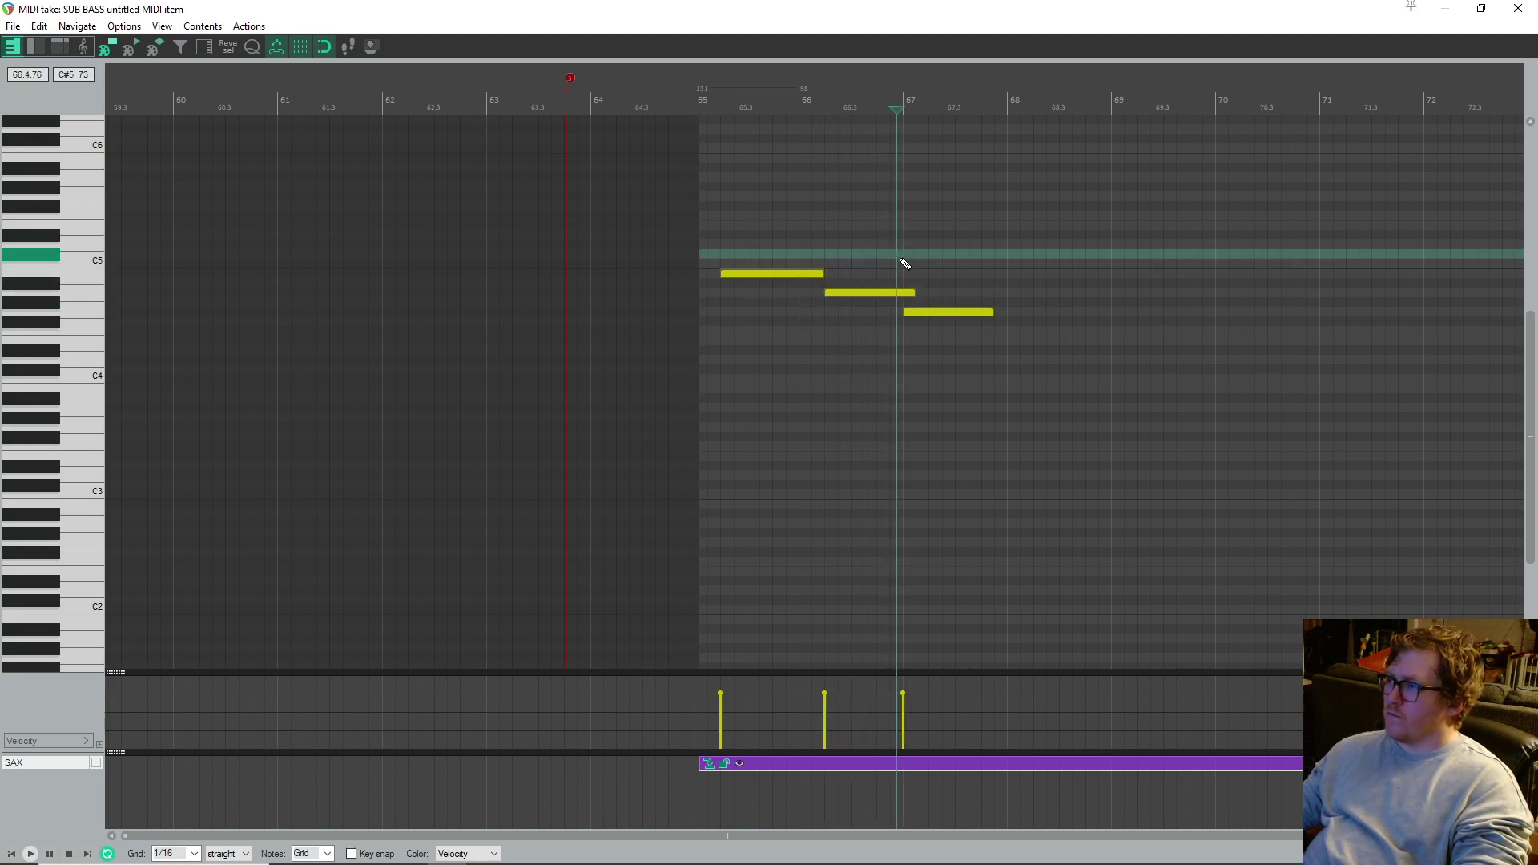
key(space)
click(800, 240)
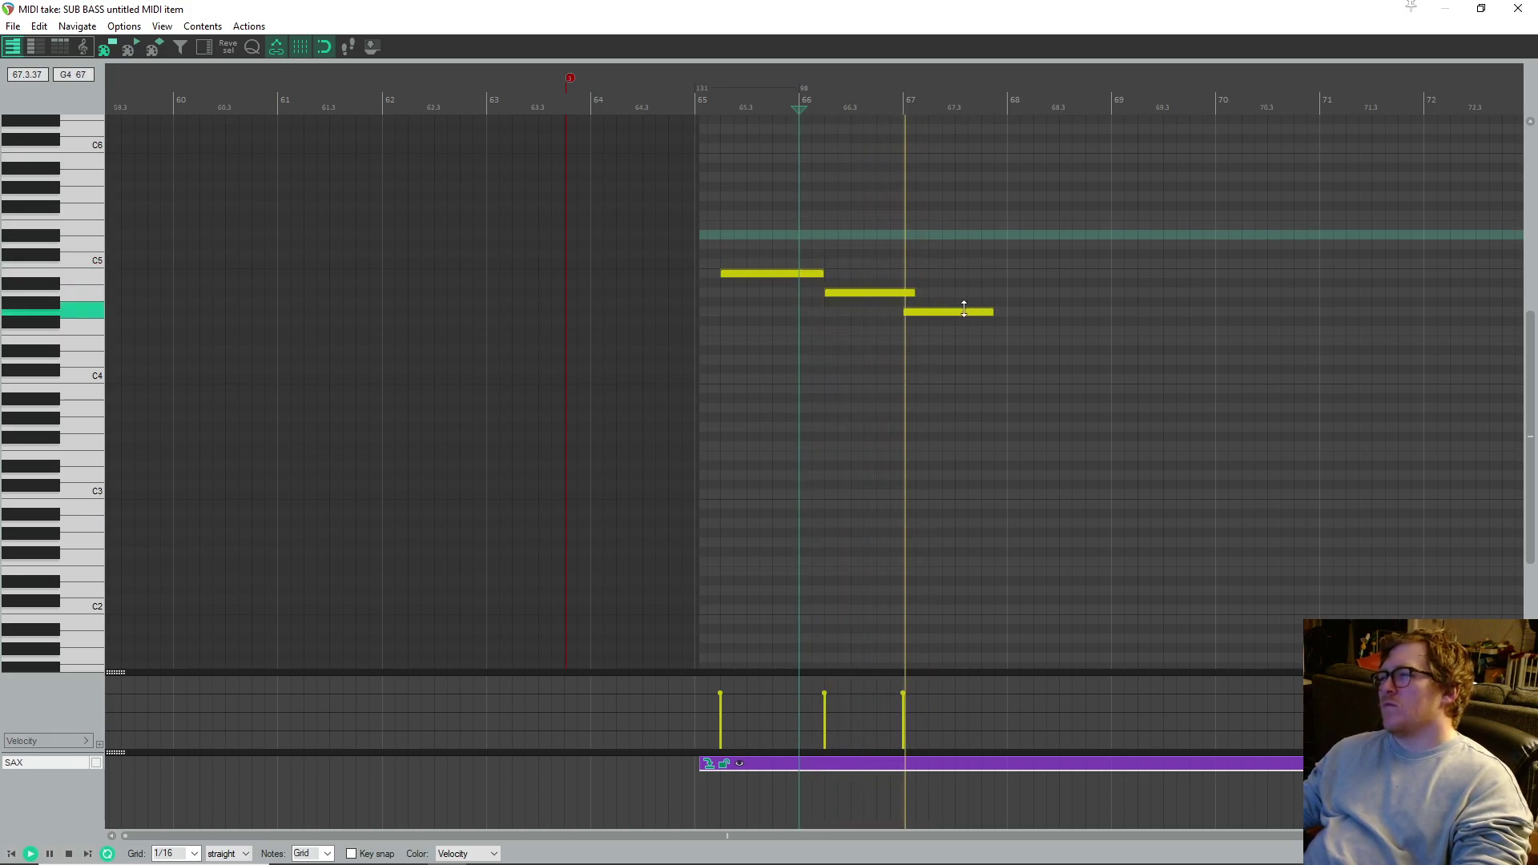
key(space)
- Move the G4 to start on beat 2 of bar 67 and shorten it to end on beat 4, auditioning from bar 66
drag(934, 314, 965, 318)
key(space)
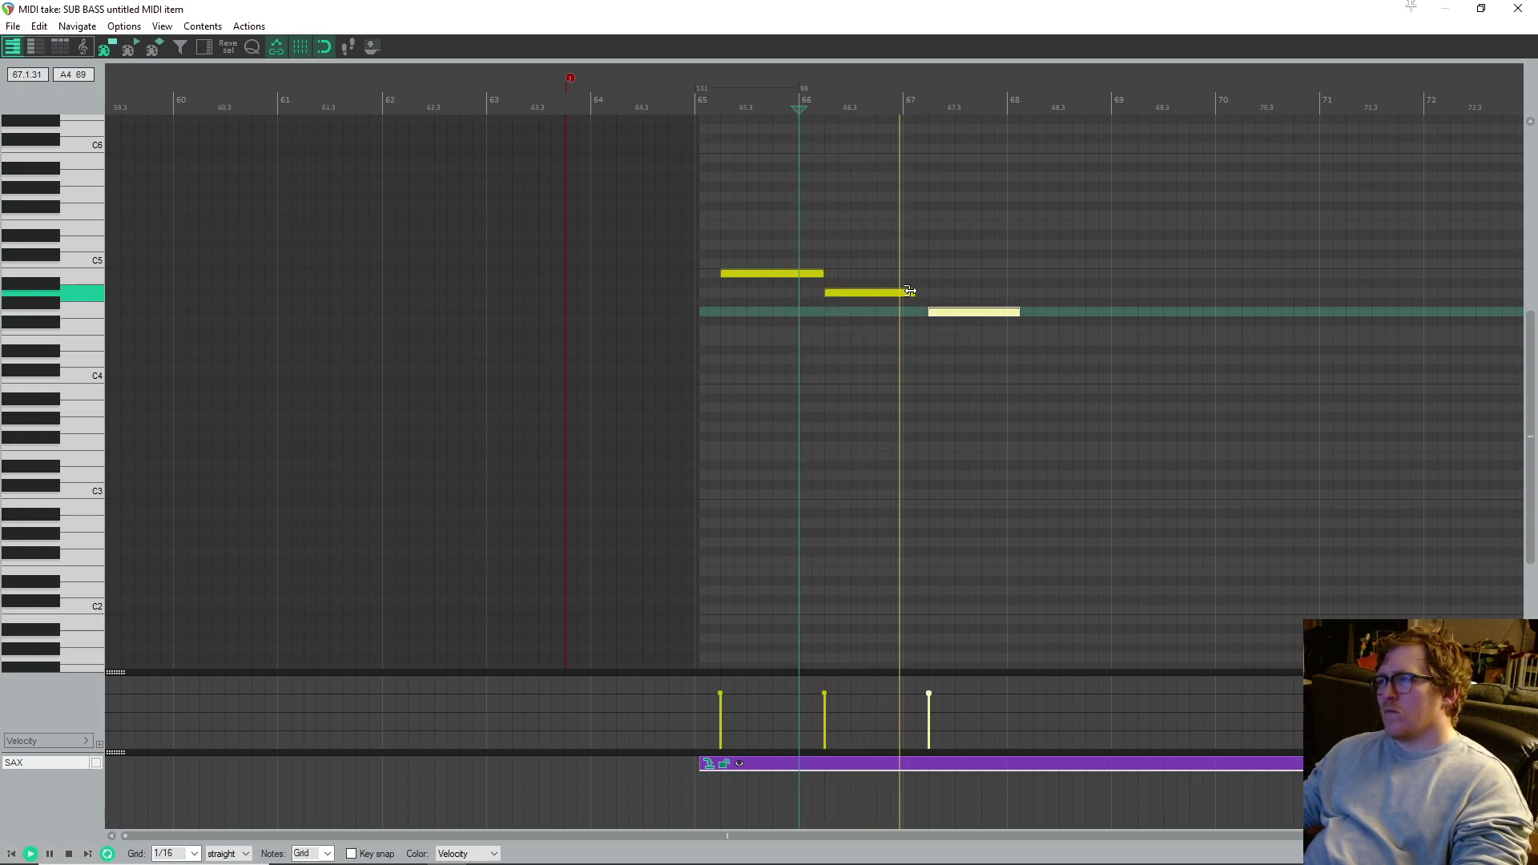
key(space)
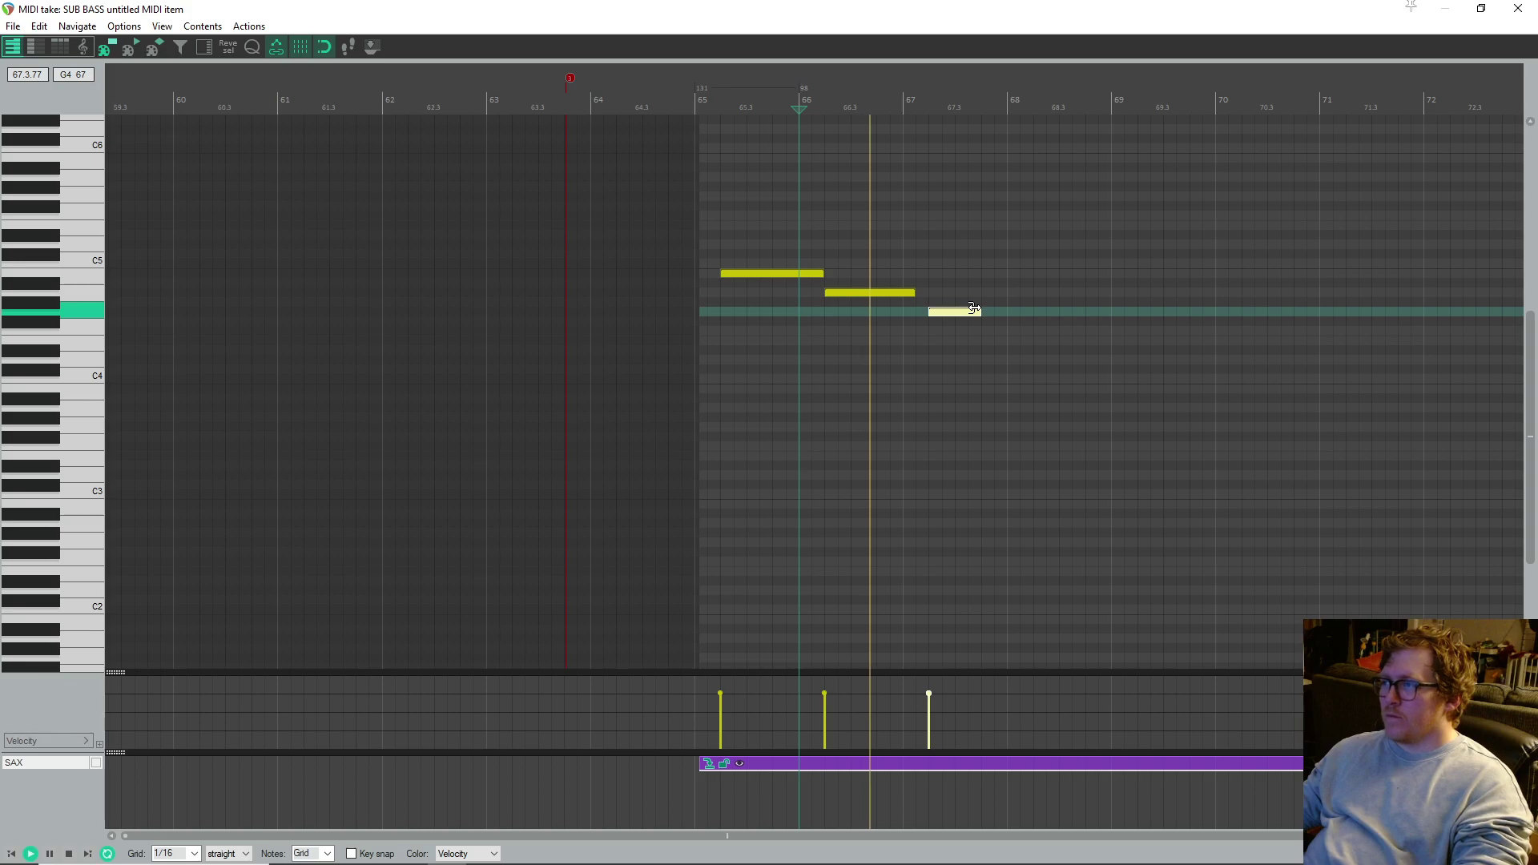
key(space)
- Return to the arrangement and mute the LEAD 1 track 14, whose take starts near bar 66, during playback
key(Escape)
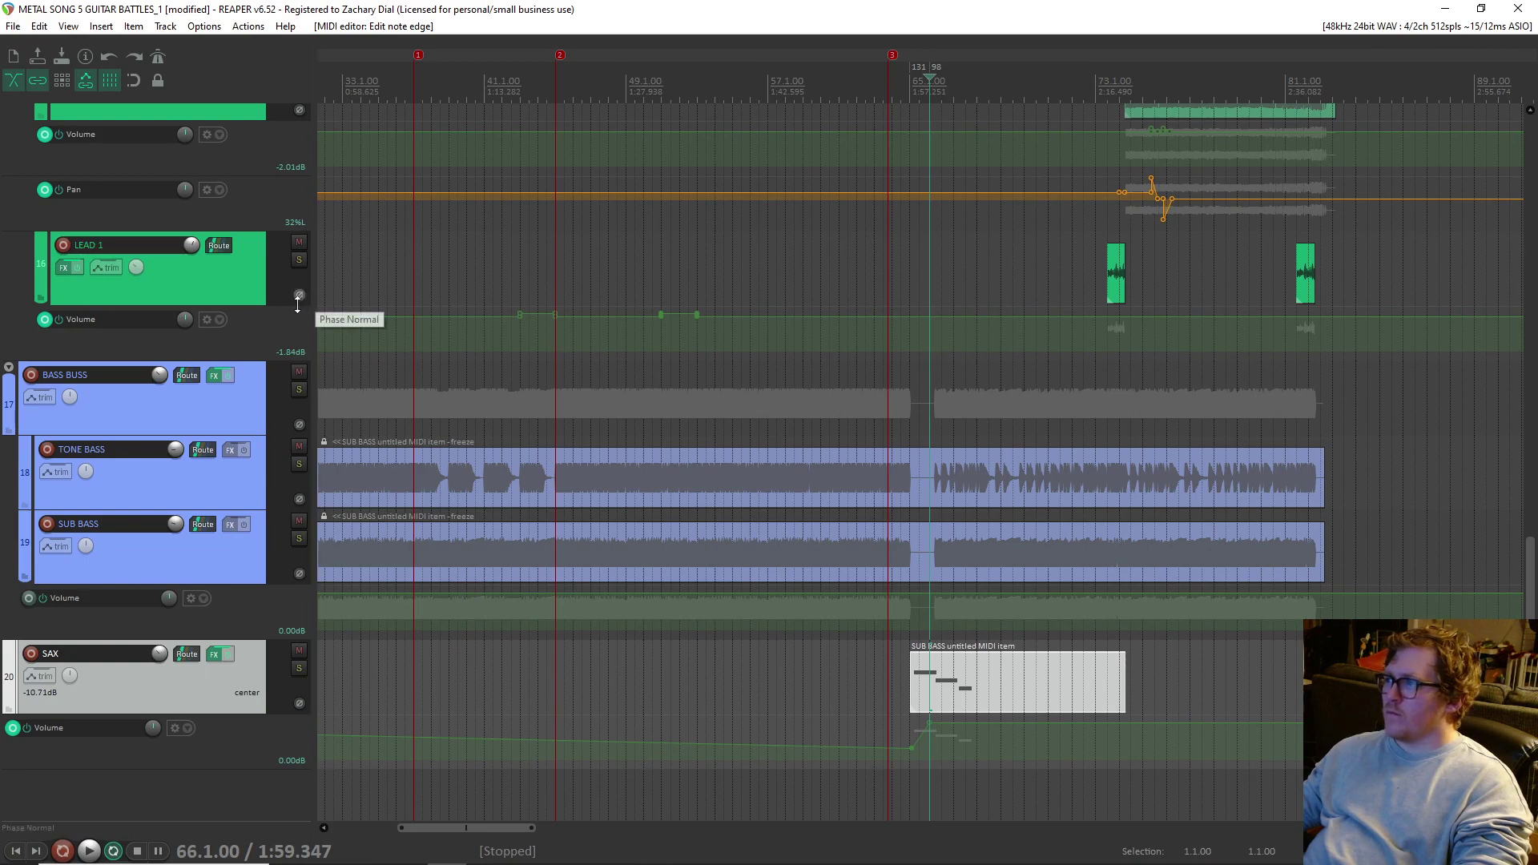
scroll(303, 309, up, 3)
key(space)
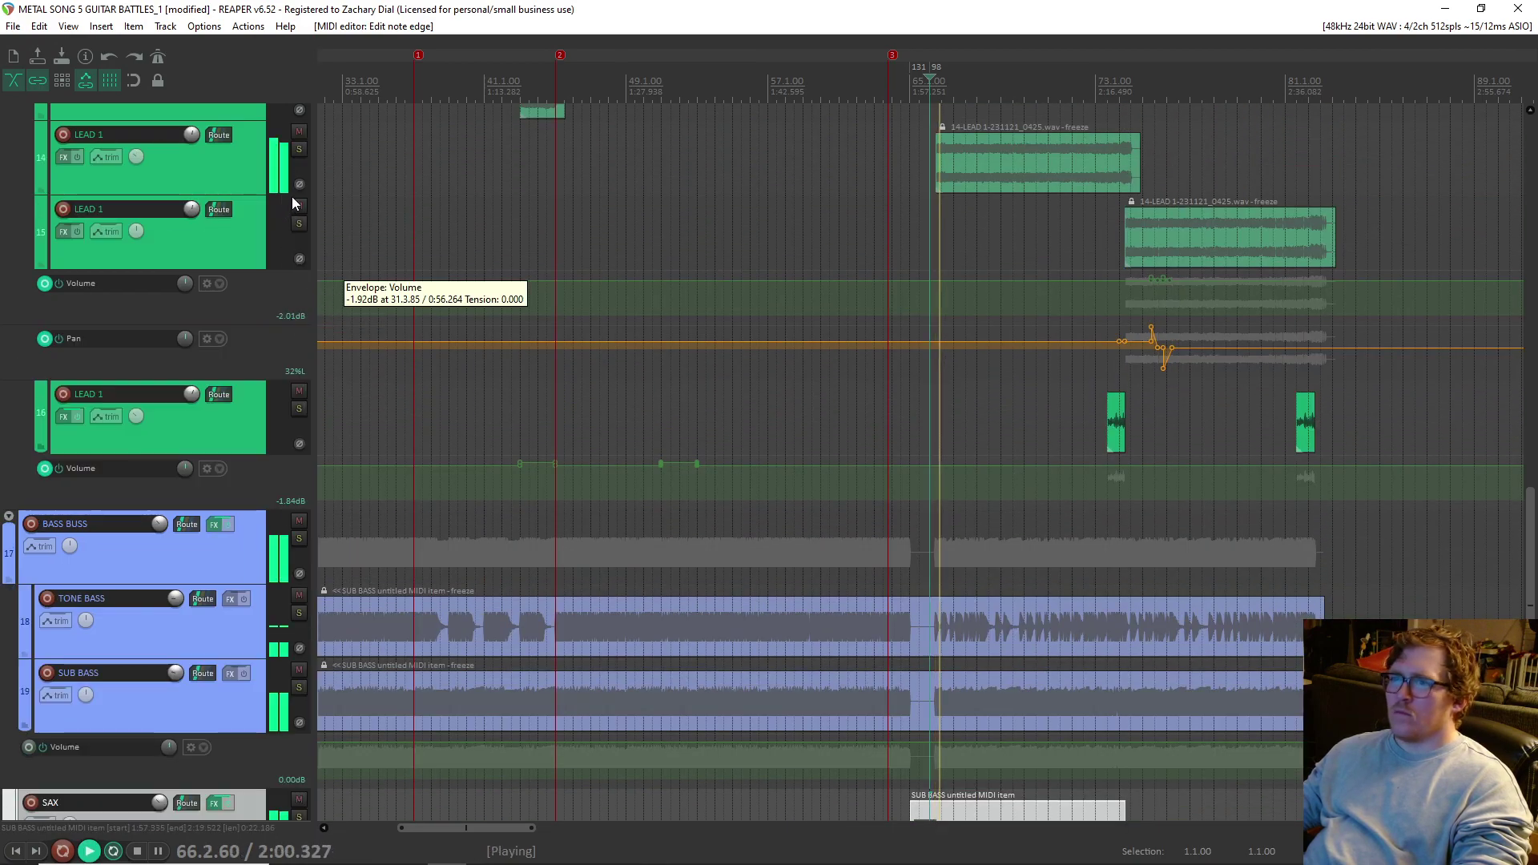
click(299, 131)
scroll(262, 312, down, 3)
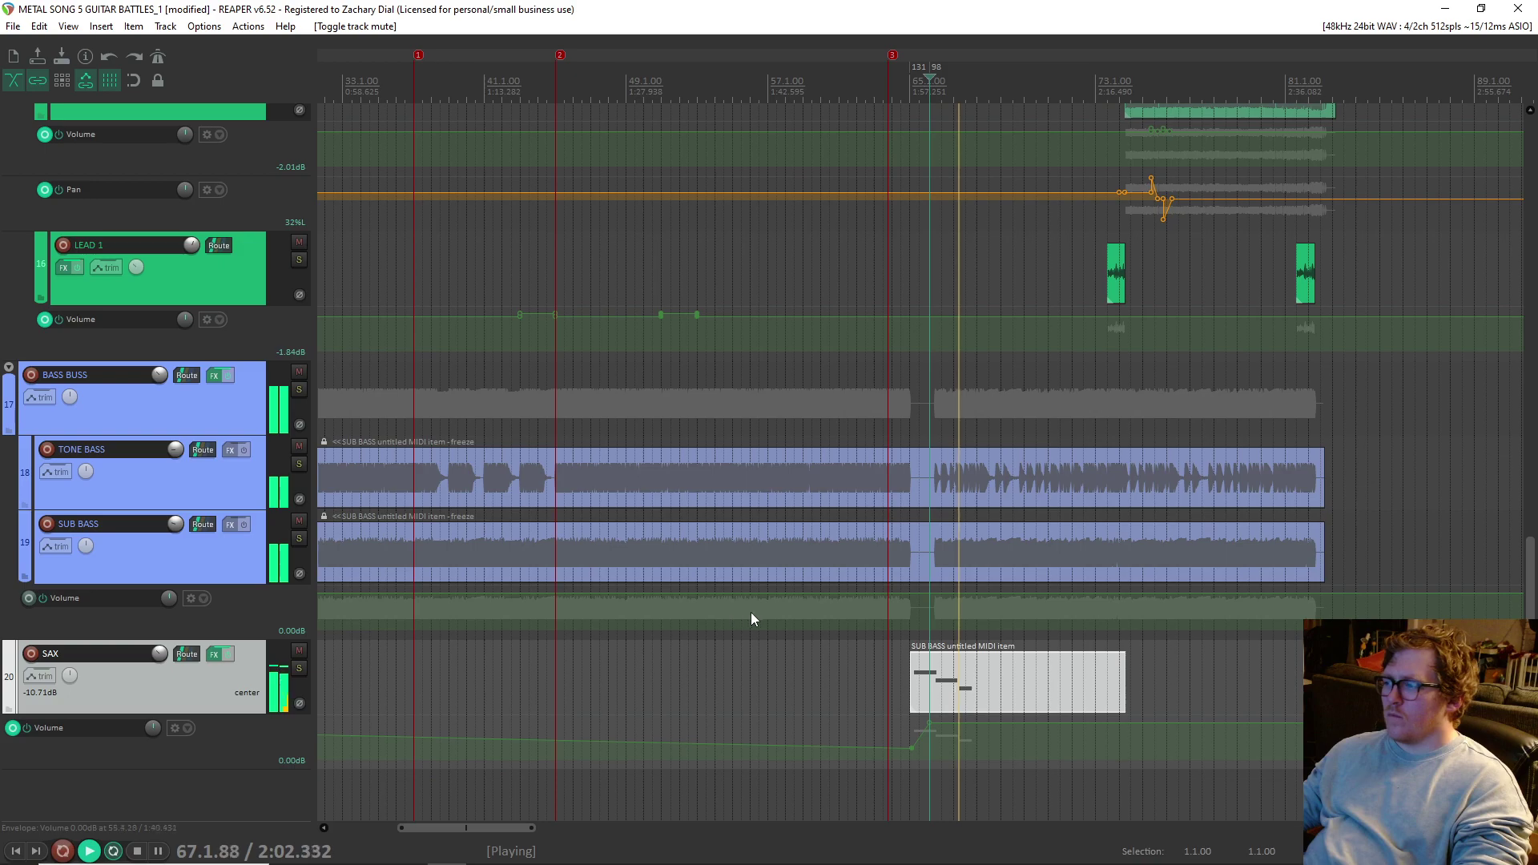
- Reopen the SAX MIDI item, extend the A4 to meet the G4 on beat 2 of bar 67, and play from late bar 65
click(950, 677)
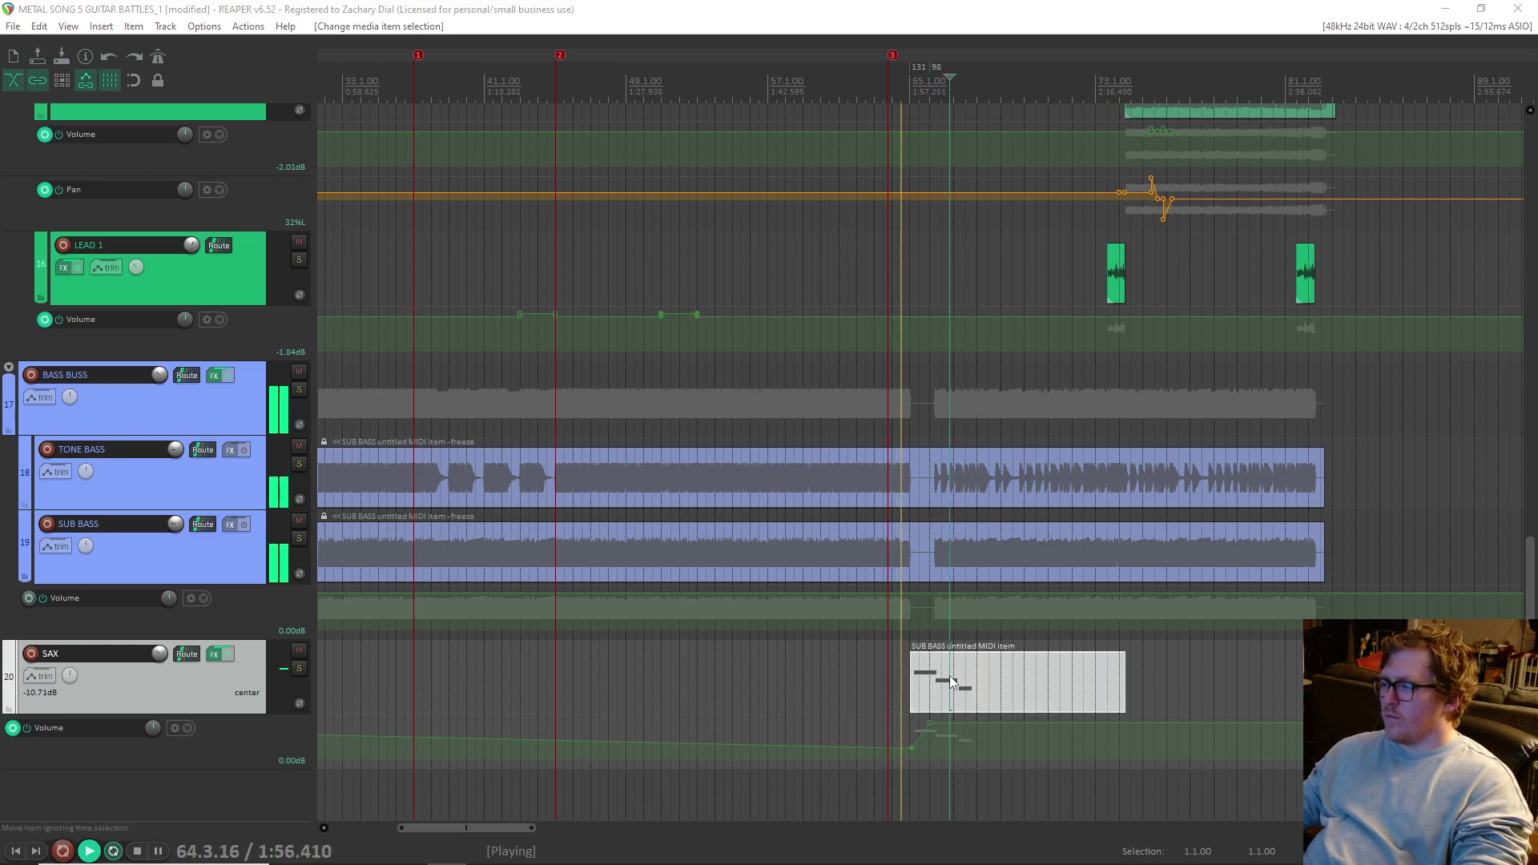
double_click(949, 676)
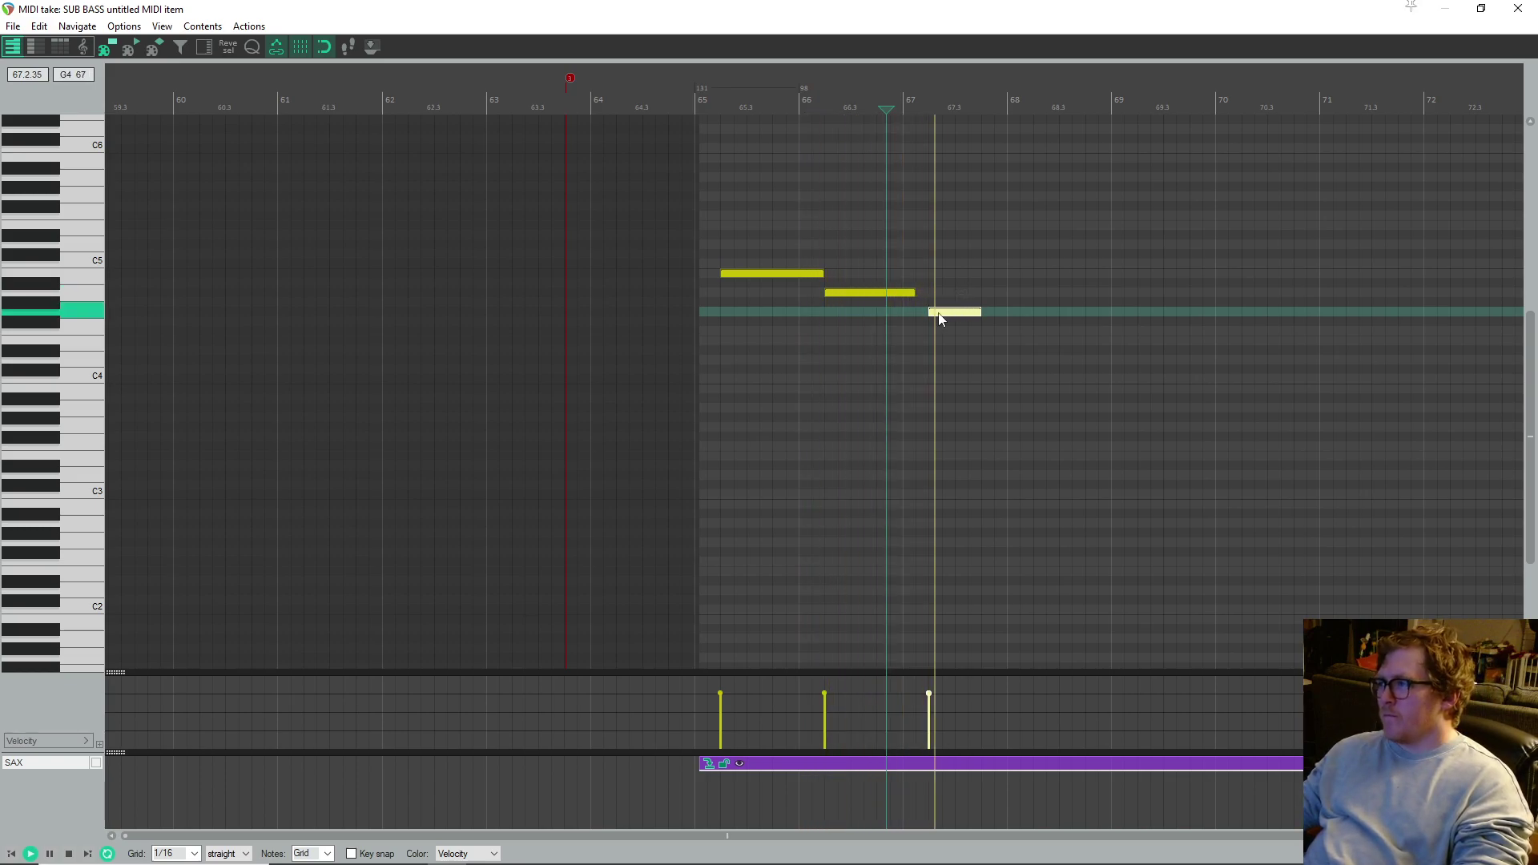
key(space)
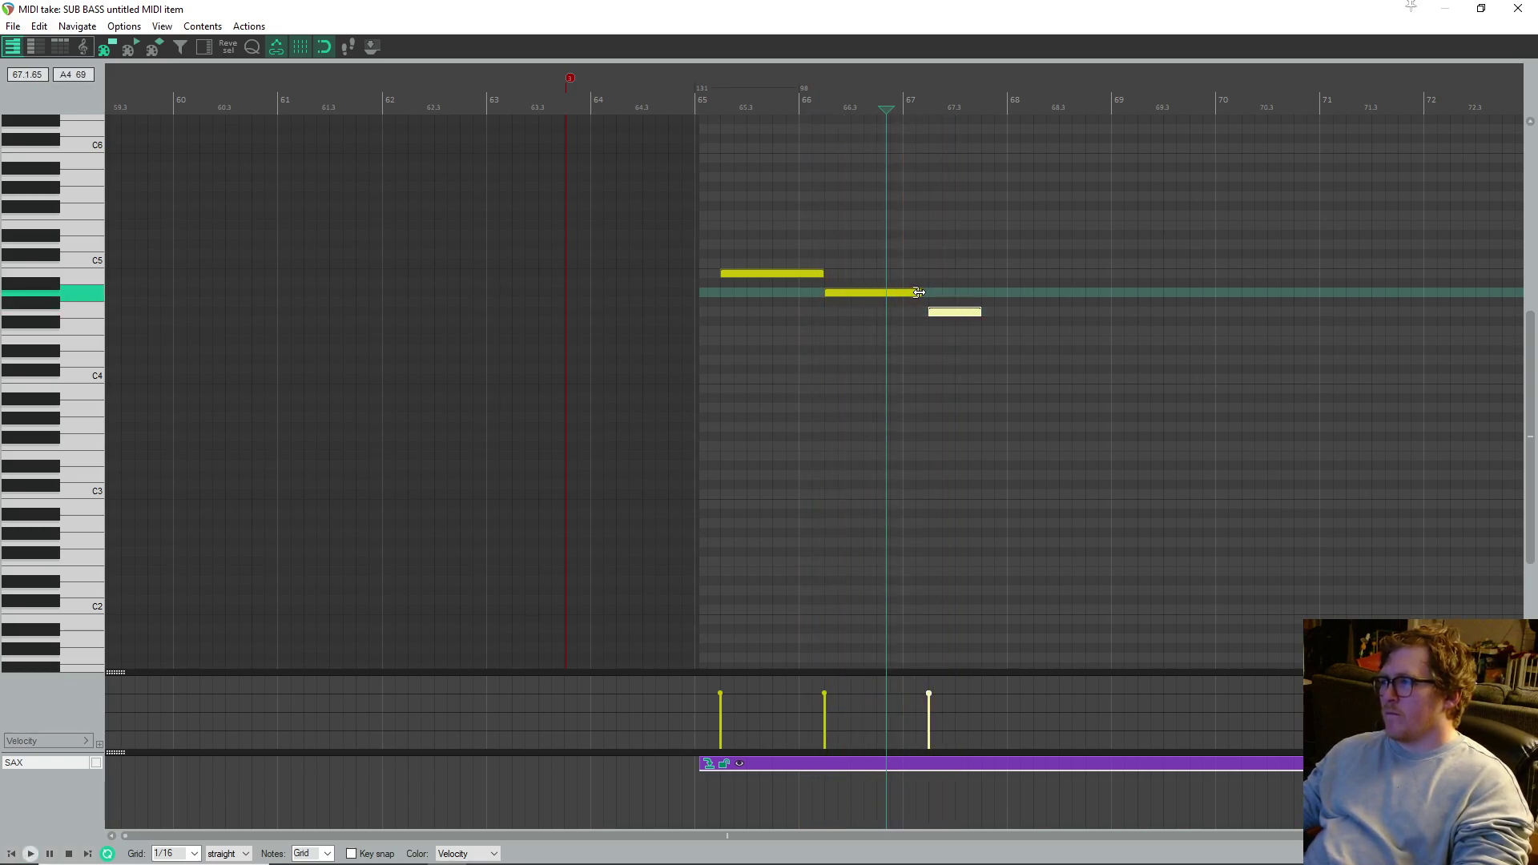
click(786, 245)
key(space)
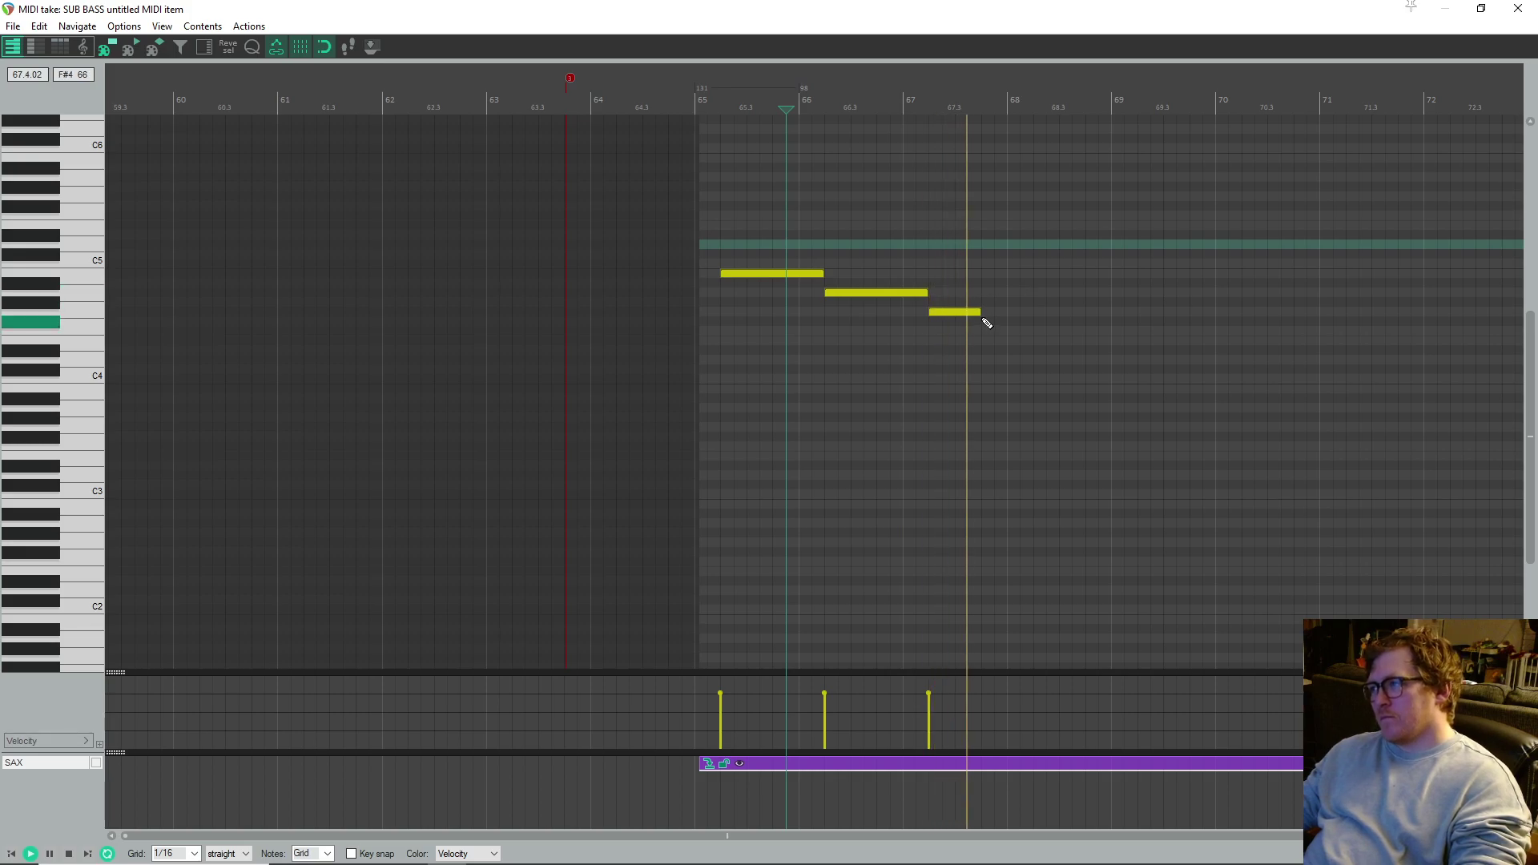
- Add an F#4 from beat 4 of bar 67 and an E4 from beat 2 of bar 68, playing the melody from bar 64
key(space)
click(1022, 322)
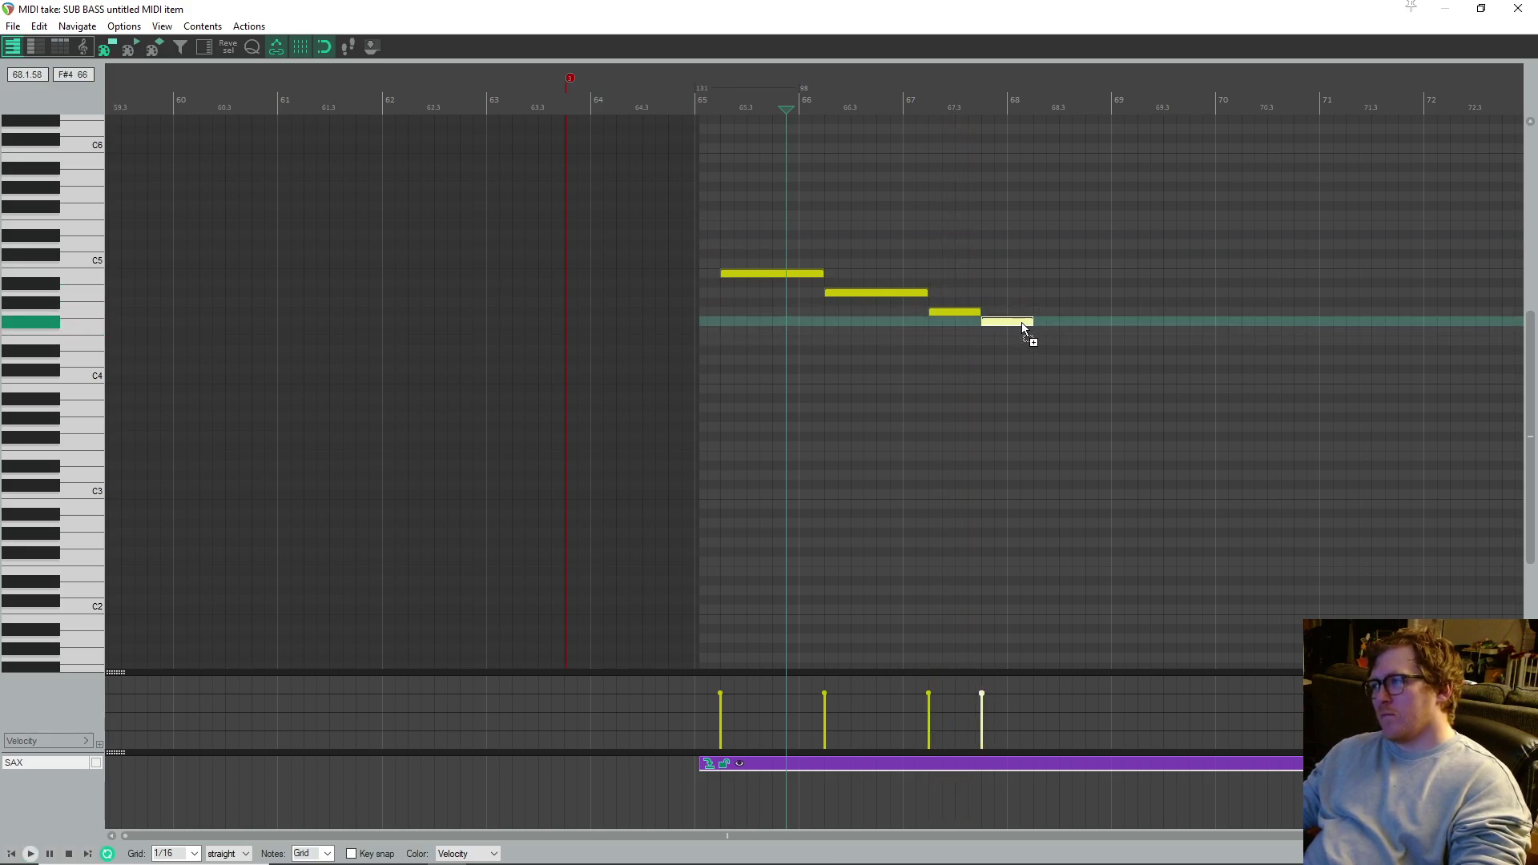
click(1093, 342)
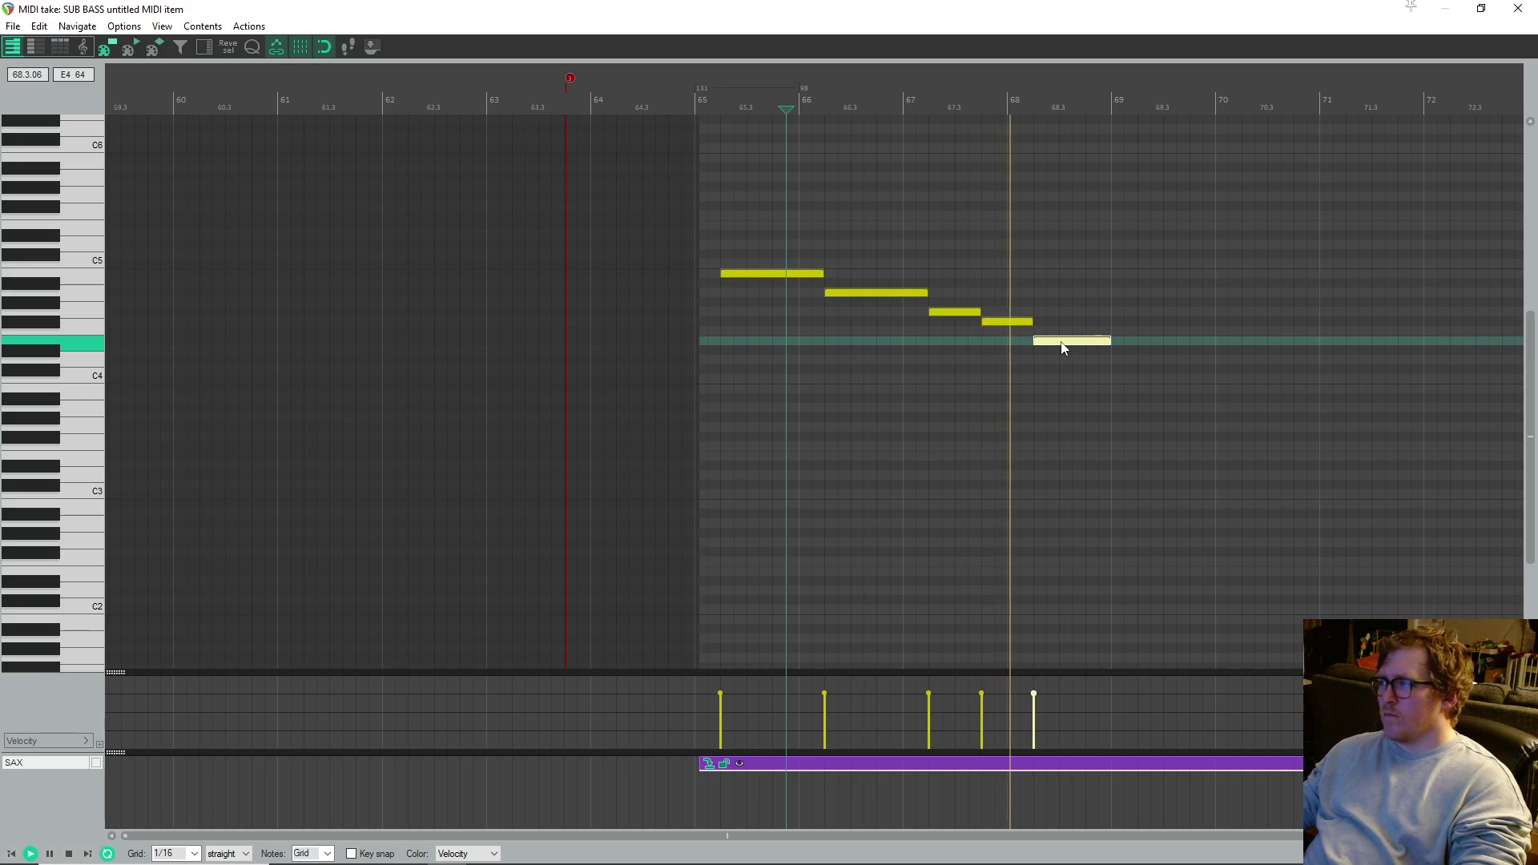
key(space)
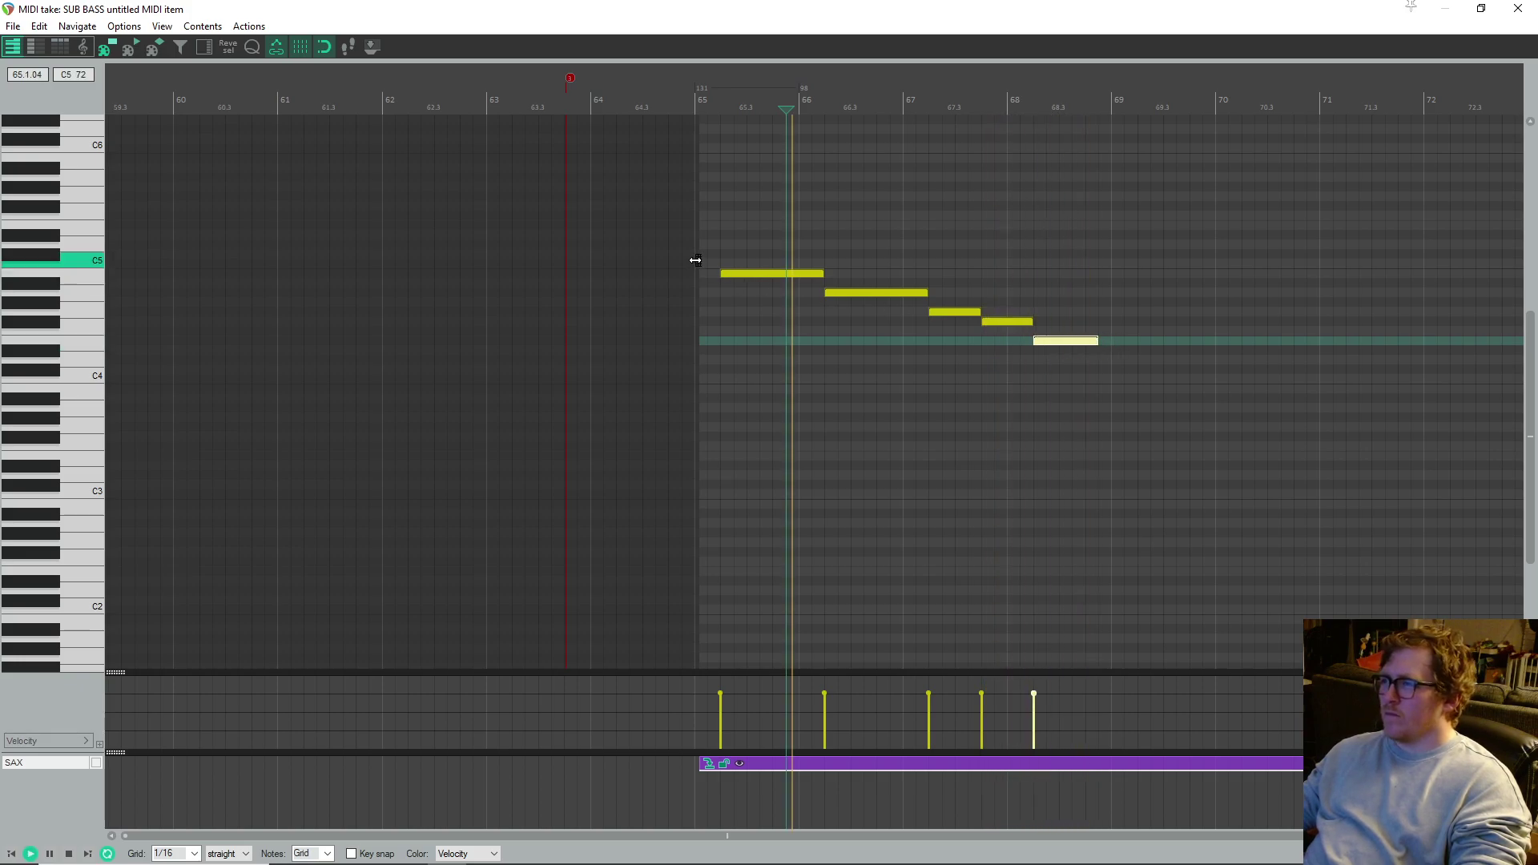
click(628, 237)
key(space)
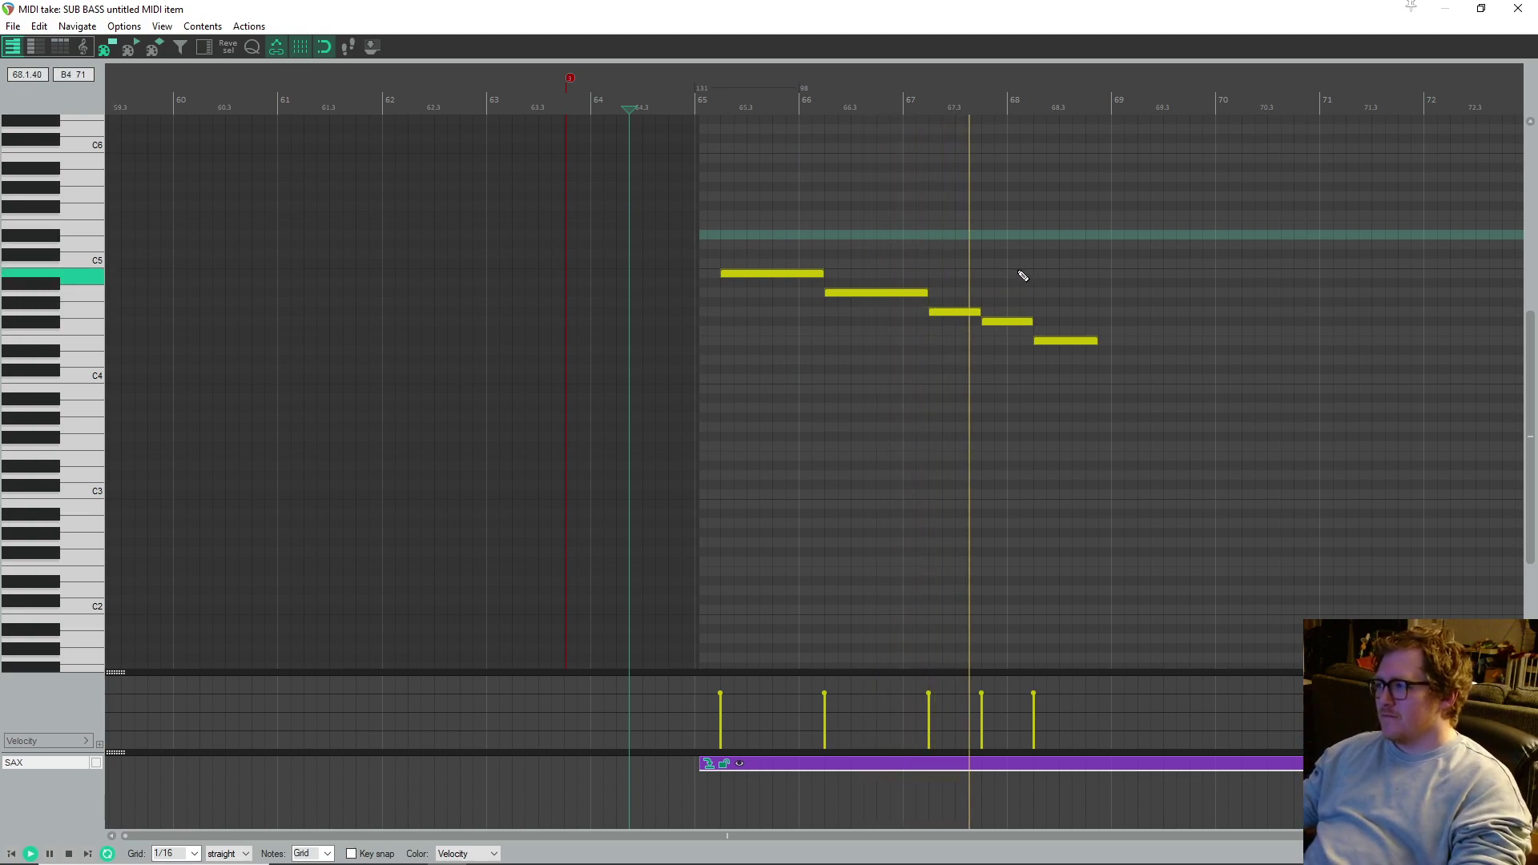
- Raise the F#4 on beat 4 of bar 67 to A4 and audition from late in bar 66
key(space)
drag(998, 323, 1001, 301)
click(947, 282)
click(891, 265)
key(space)
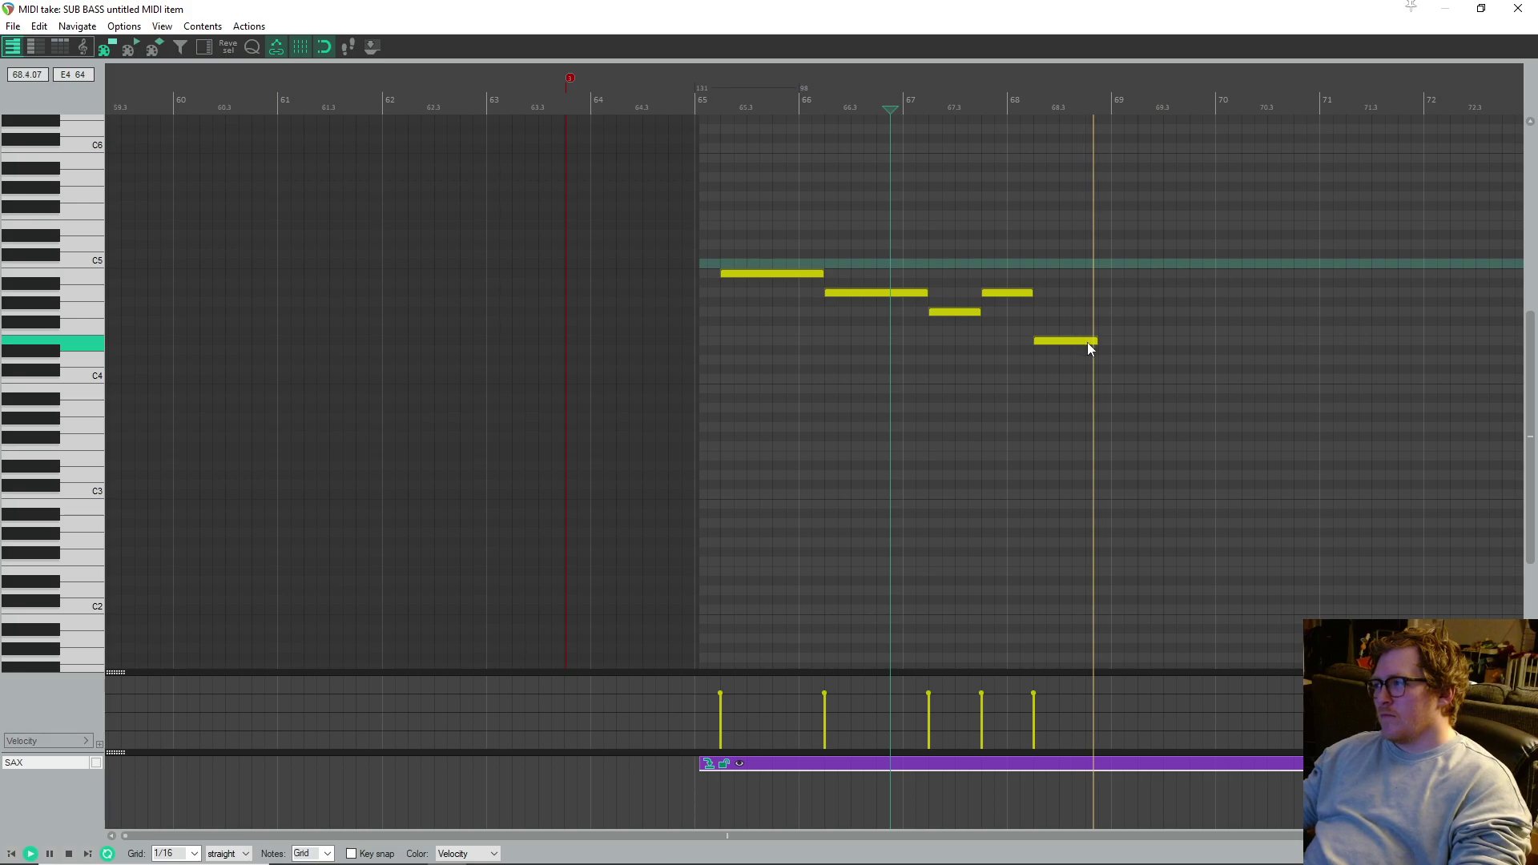
- Add two short E4 notes at the start of bar 69 and an F#4 from beat 2 to bar 70, and play the phrase
key(space)
drag(1086, 342, 1162, 339)
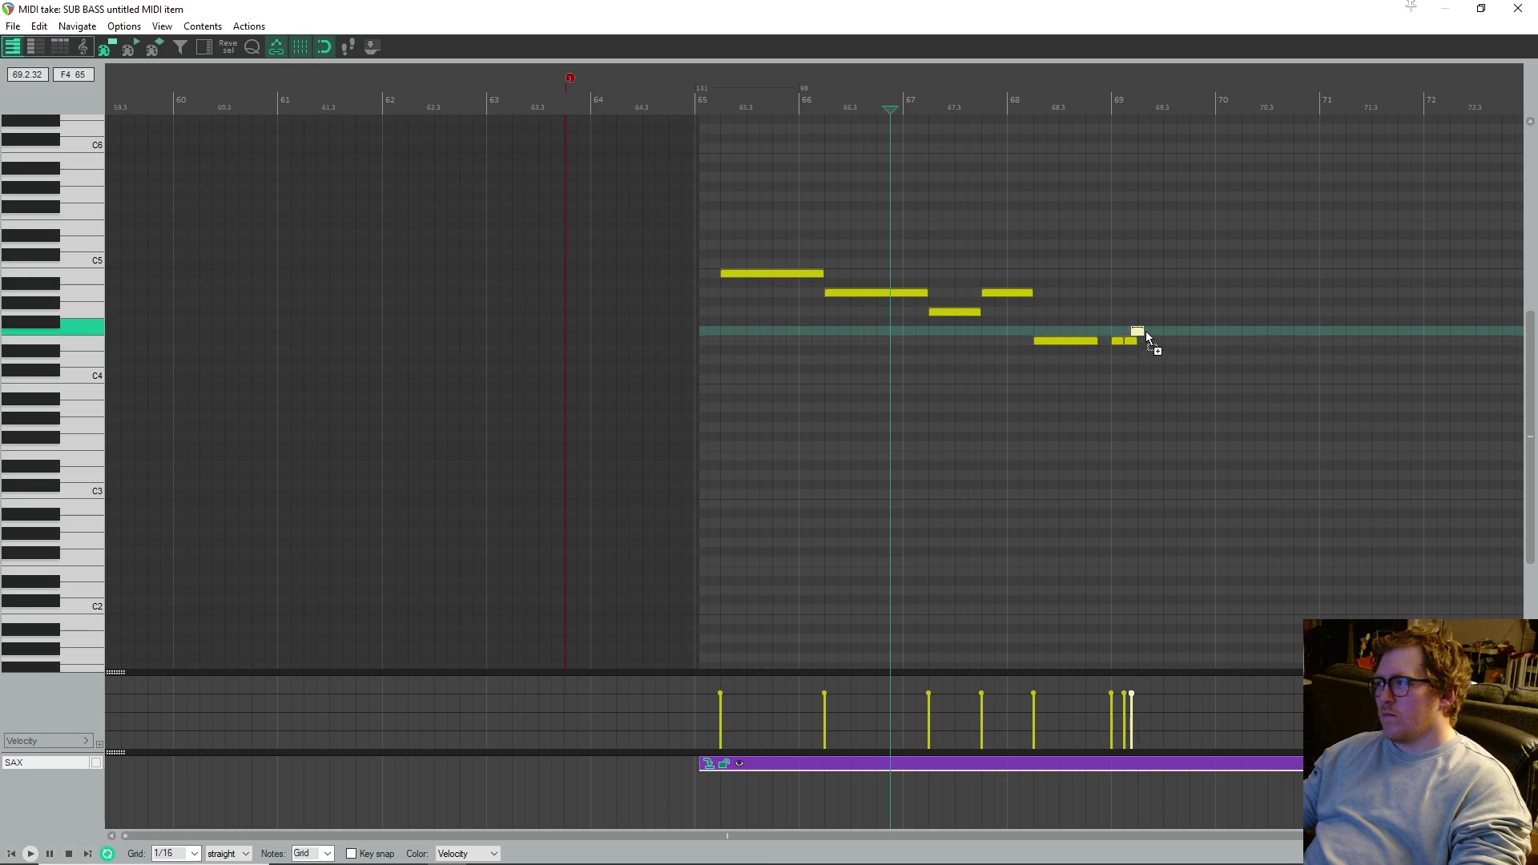
drag(1139, 321, 1170, 319)
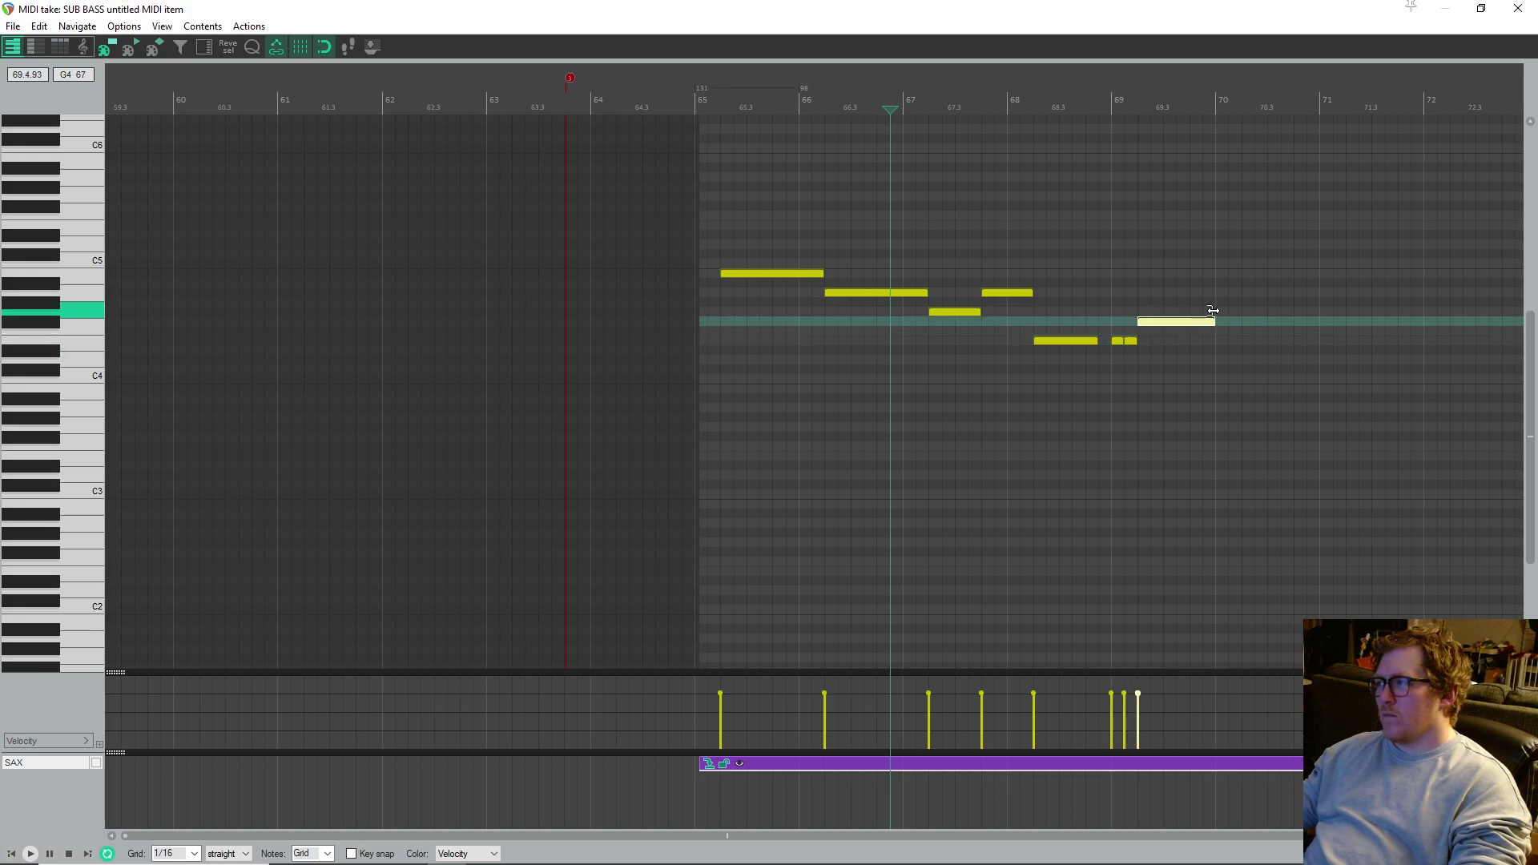
key(space)
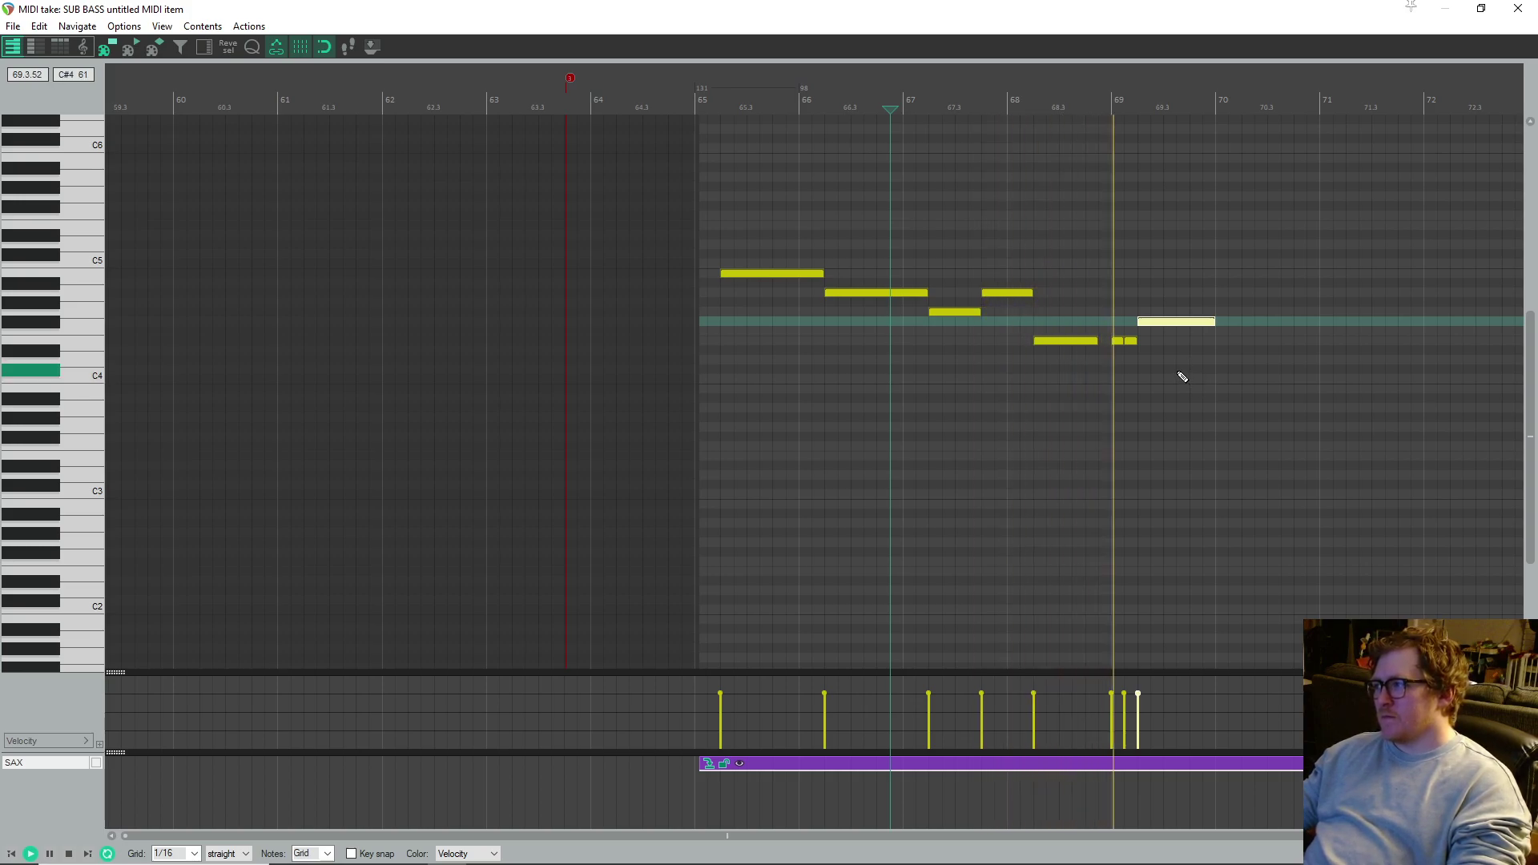
- Replace the two short E4 notes with a single E4 filling beat 1 of bar 69, auditioning from late in bar 67
key(space)
click(1078, 322)
scroll(1121, 333, up, 3)
key(space)
key(space)
click(969, 343)
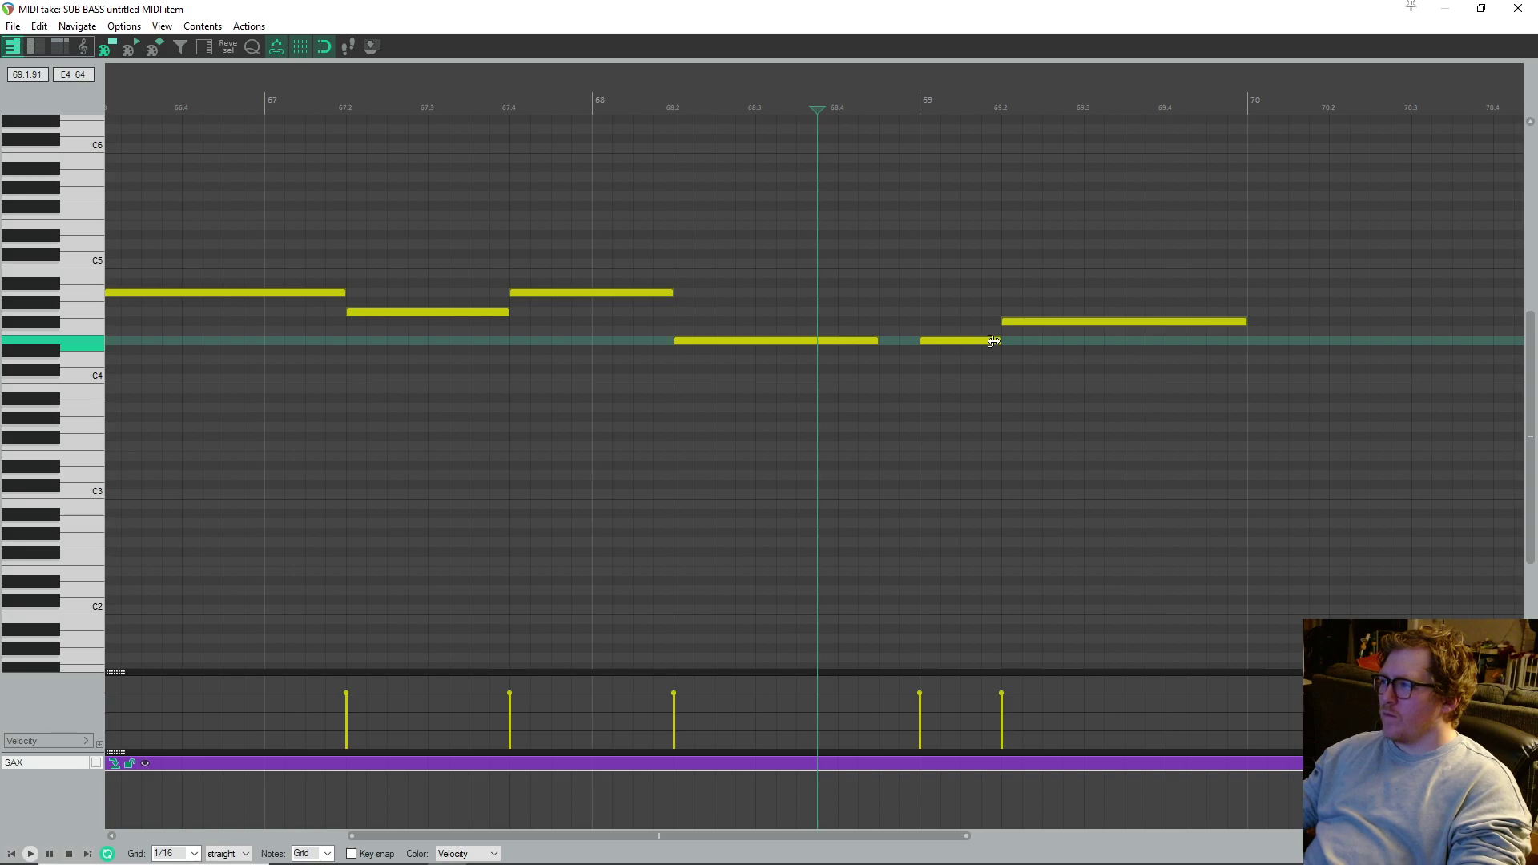
drag(993, 341, 1002, 341)
key(space)
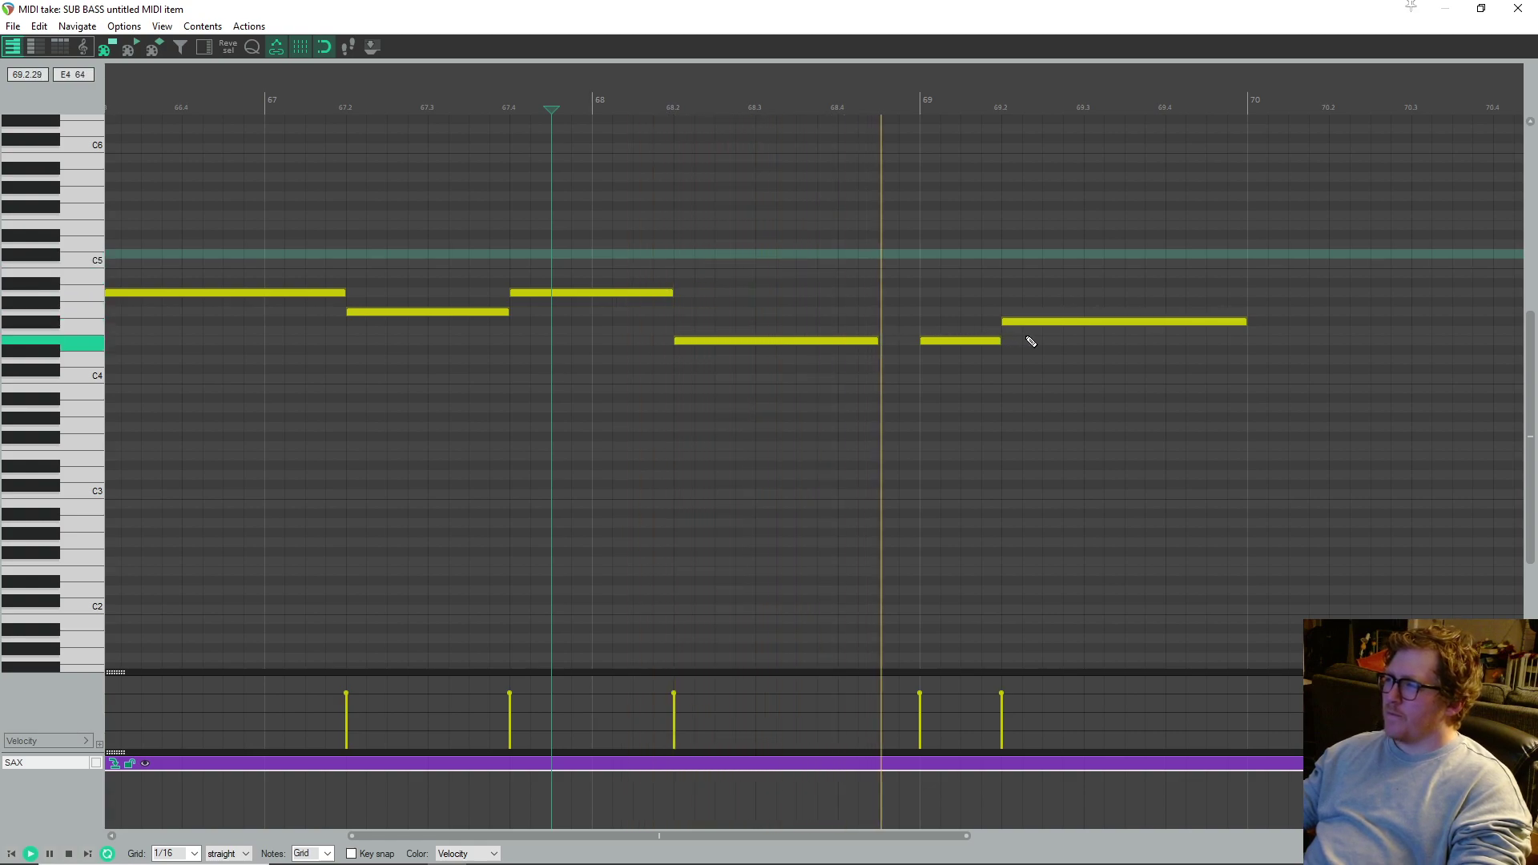
- Move the closing F#4 a sixteenth later, extend the E4 before it to meet it, and play from before bar 65
key(space)
click(1022, 323)
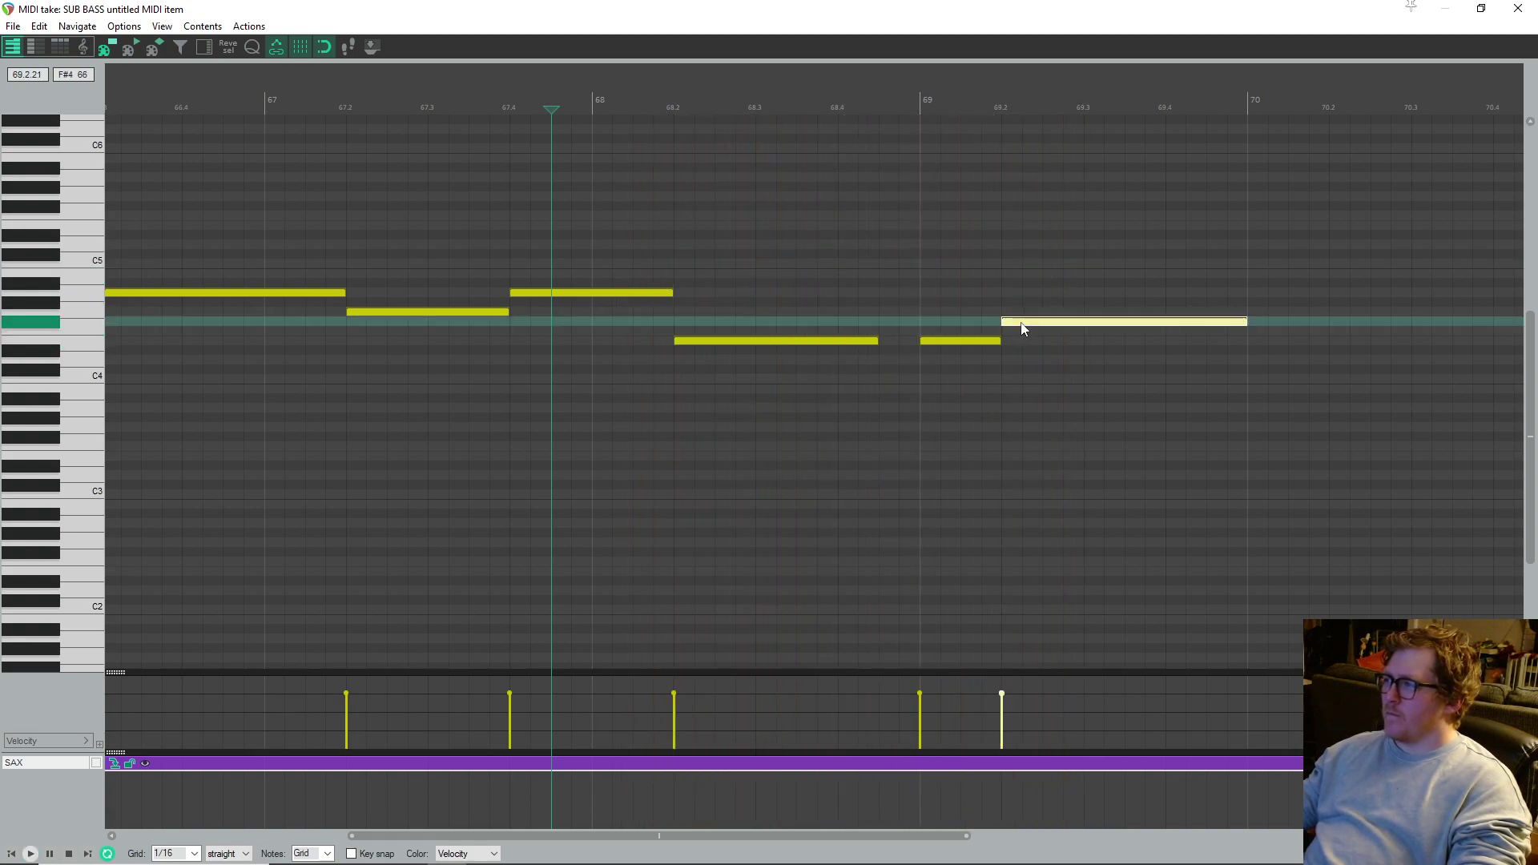
key(space)
drag(999, 340, 1012, 340)
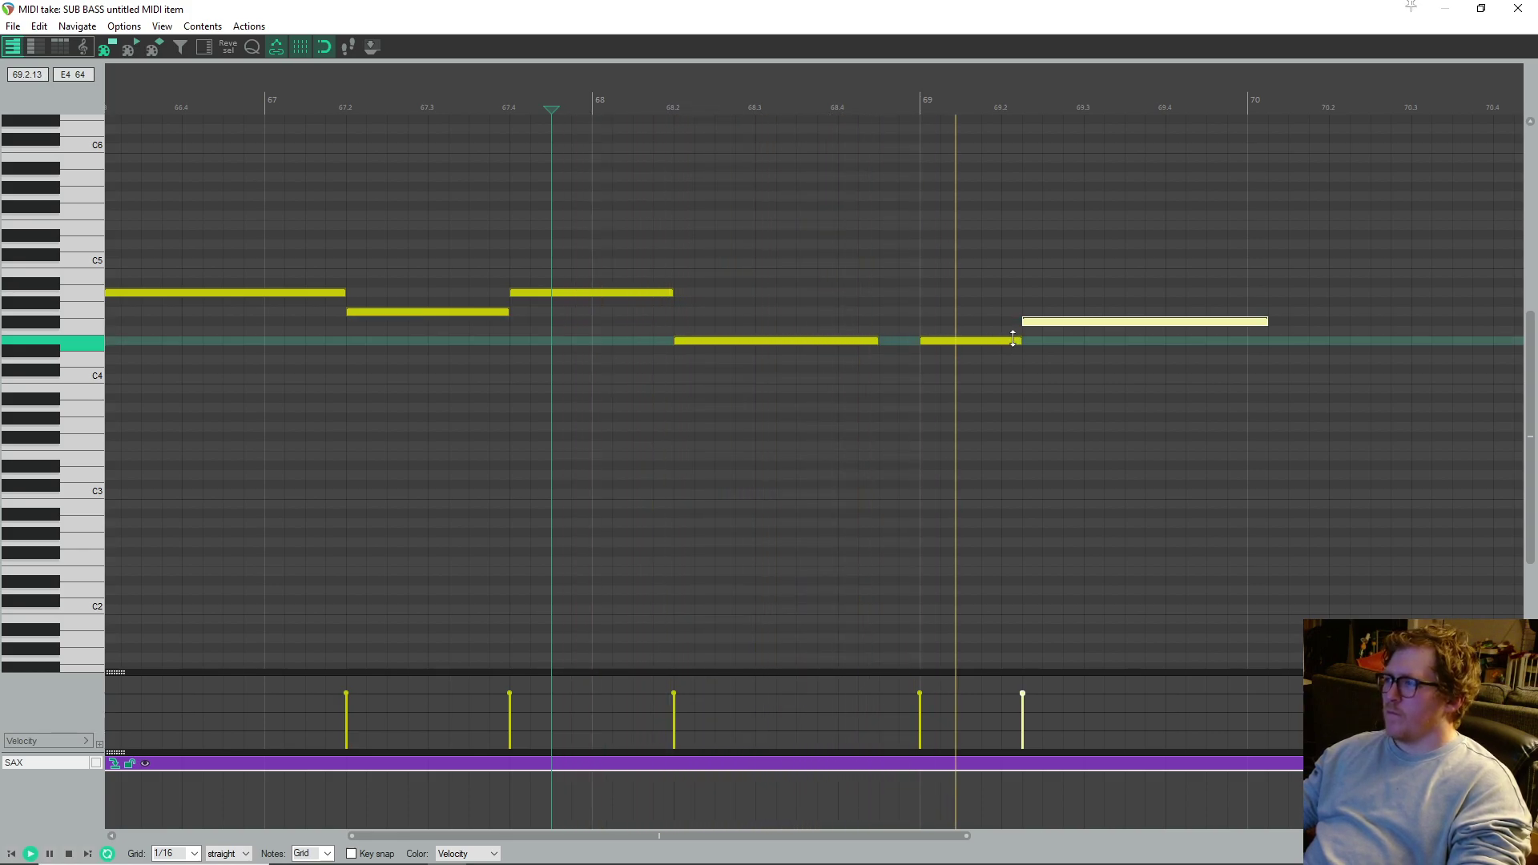
scroll(991, 341, down, 5)
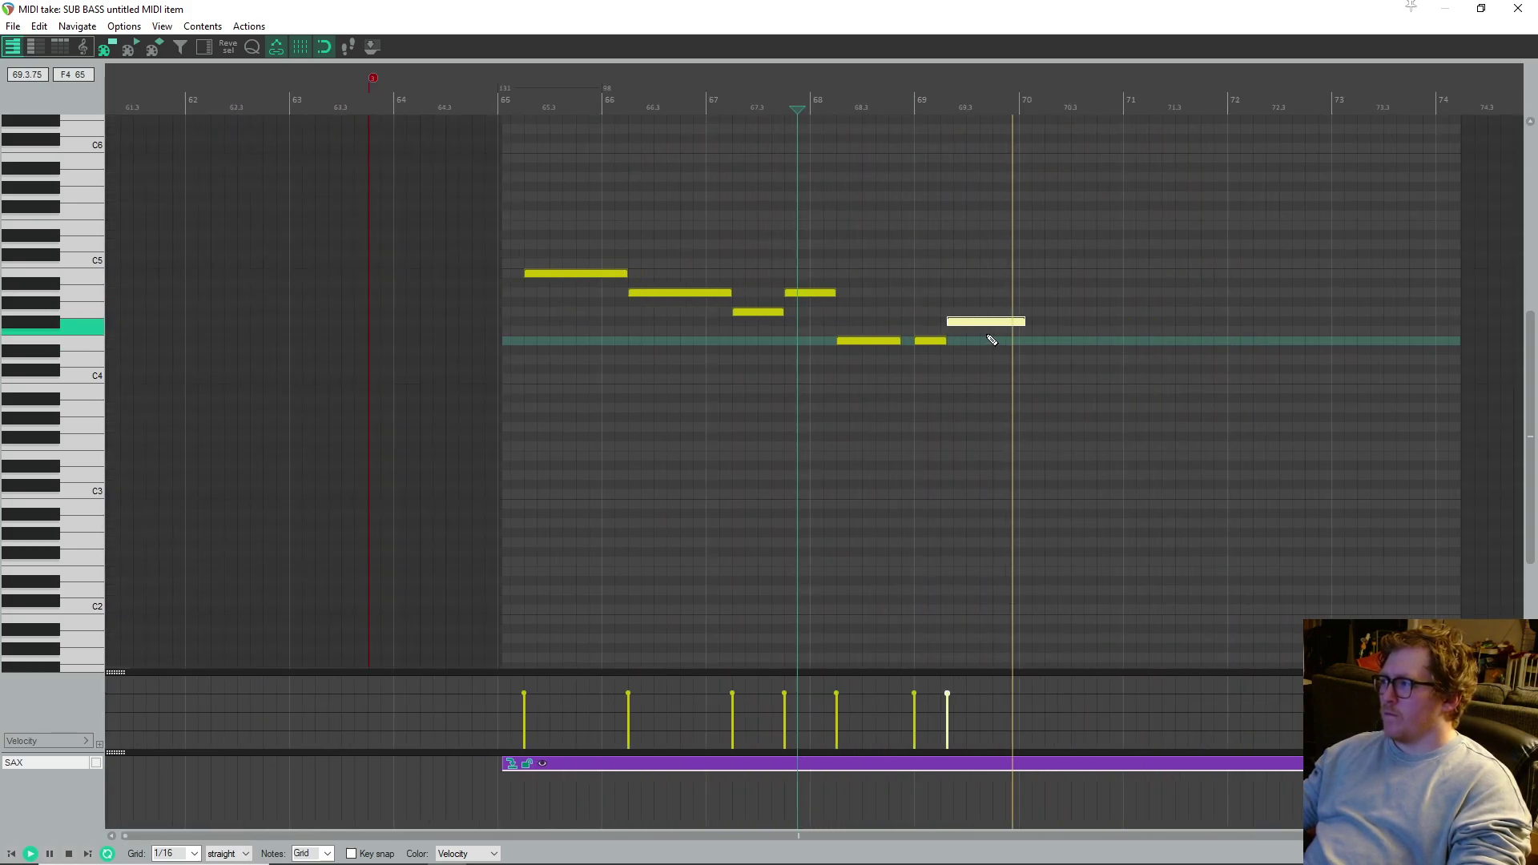
click(464, 225)
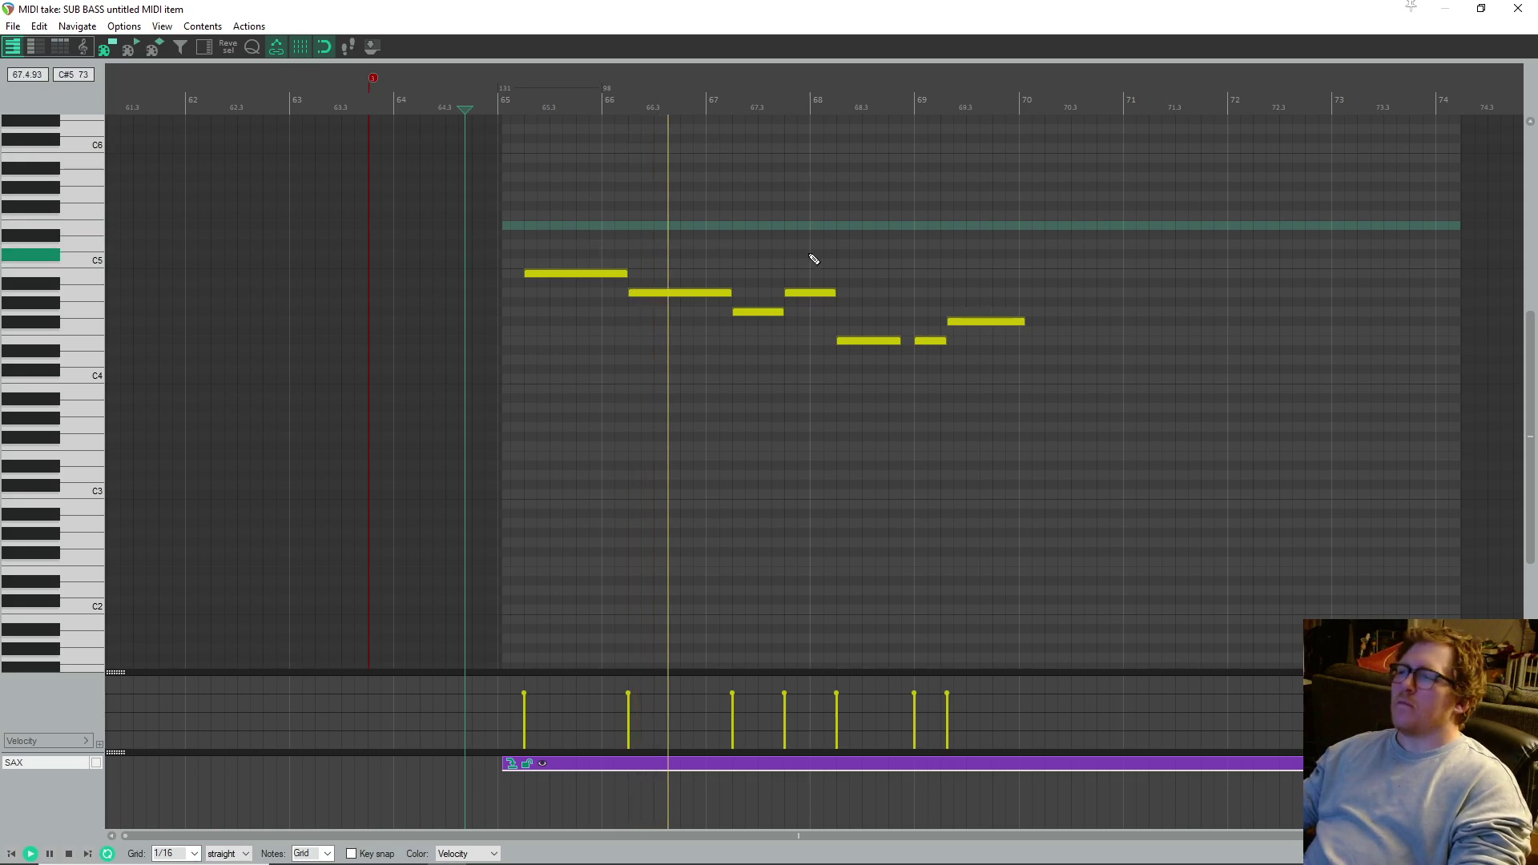
- Shorten the long A4 to end at bar 67, fill beat 1 of bar 67 with a B4, and play the melody
key(space)
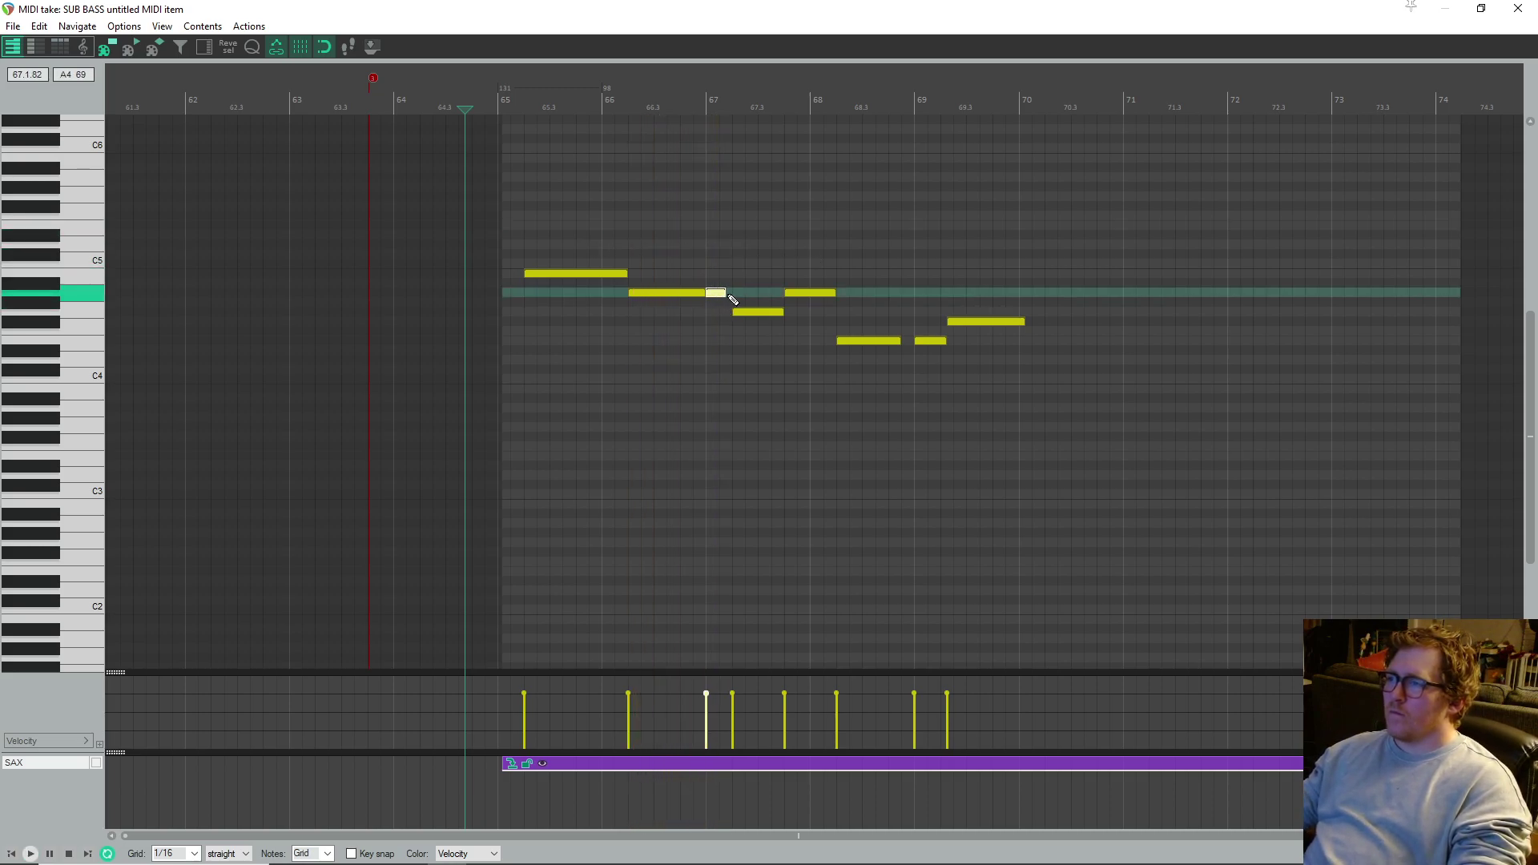
drag(727, 294, 727, 275)
key(space)
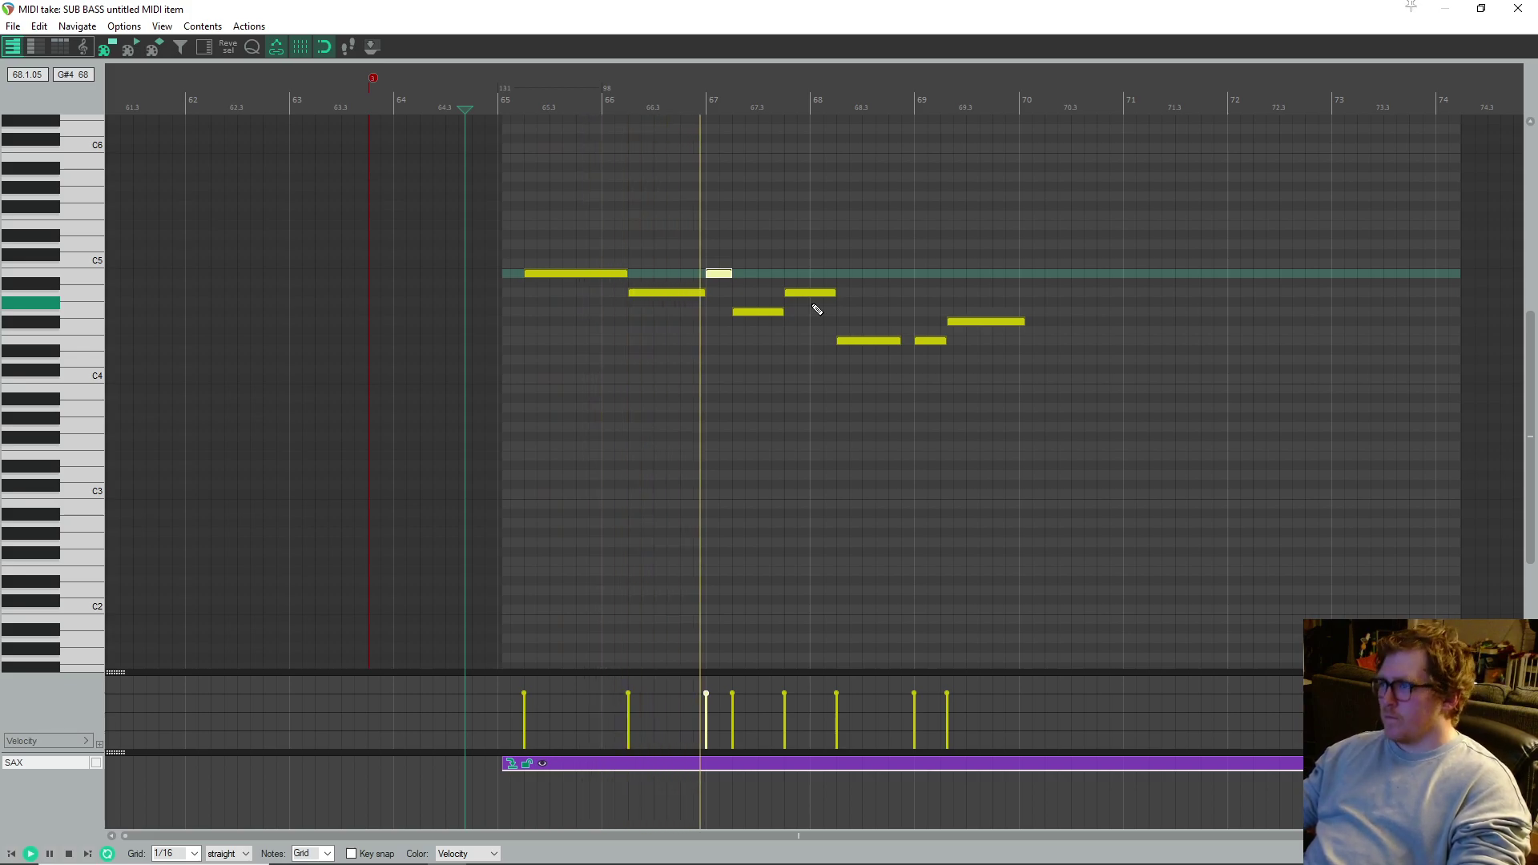
- Shift the change from the long A4 to the short B4 earlier by ear, settling two sixteenths before bar 67
click(681, 268)
scroll(738, 320, up, 3)
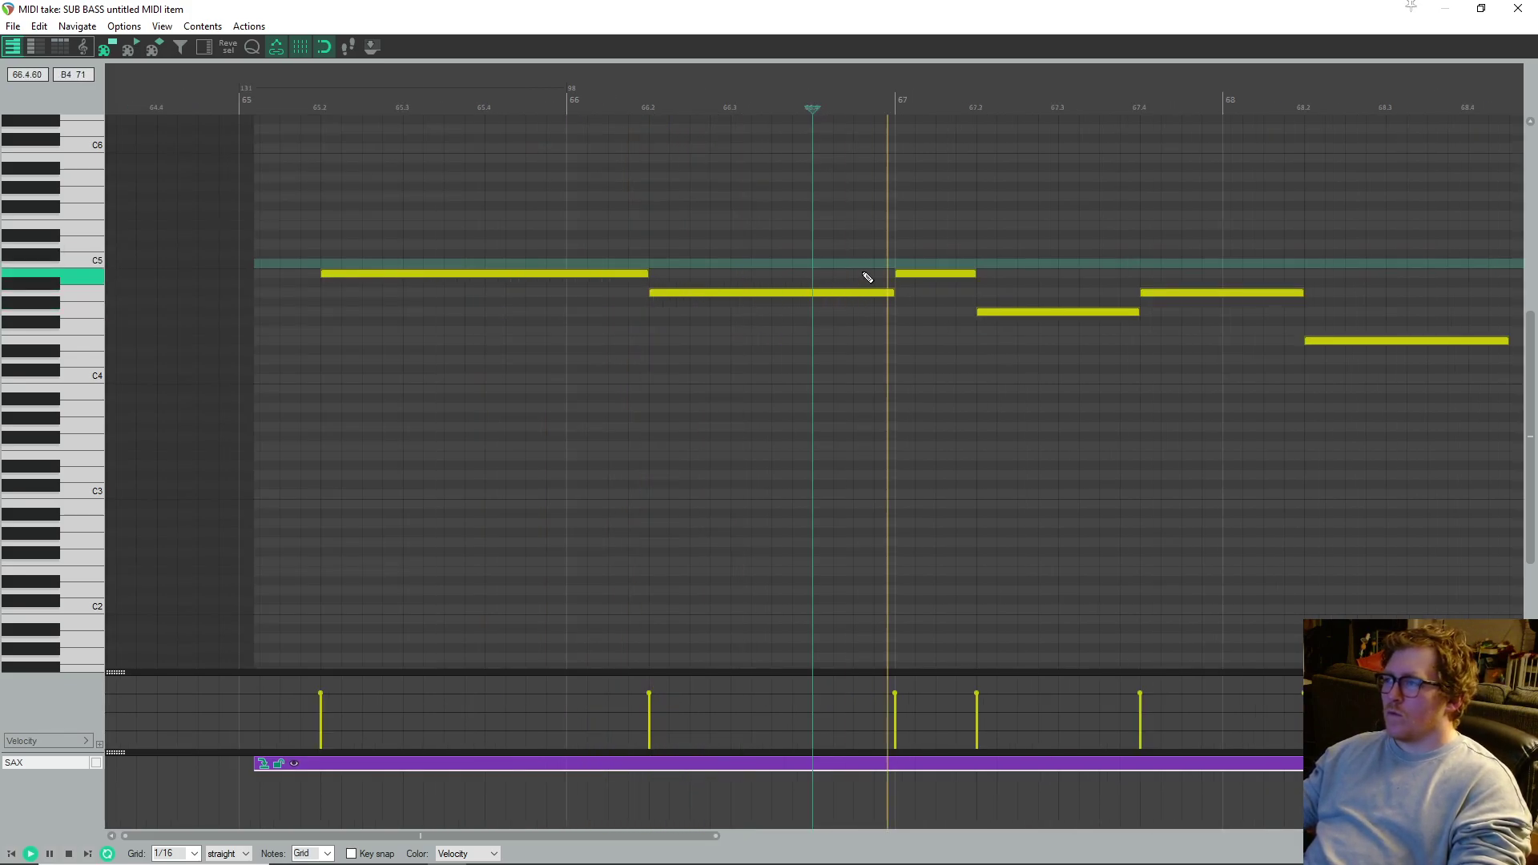
drag(892, 293, 873, 293)
click(610, 226)
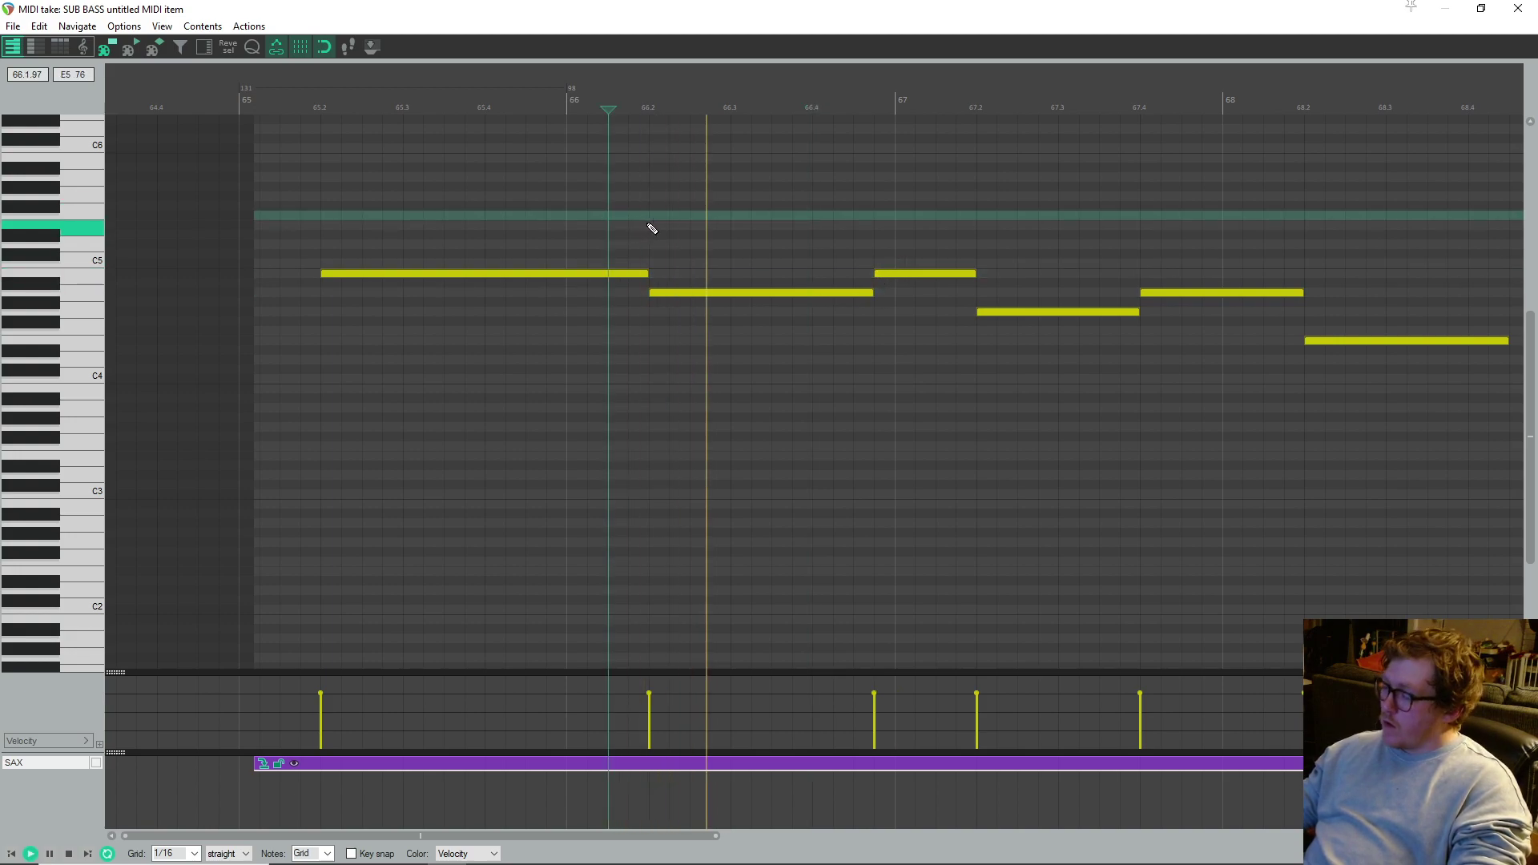
key(space)
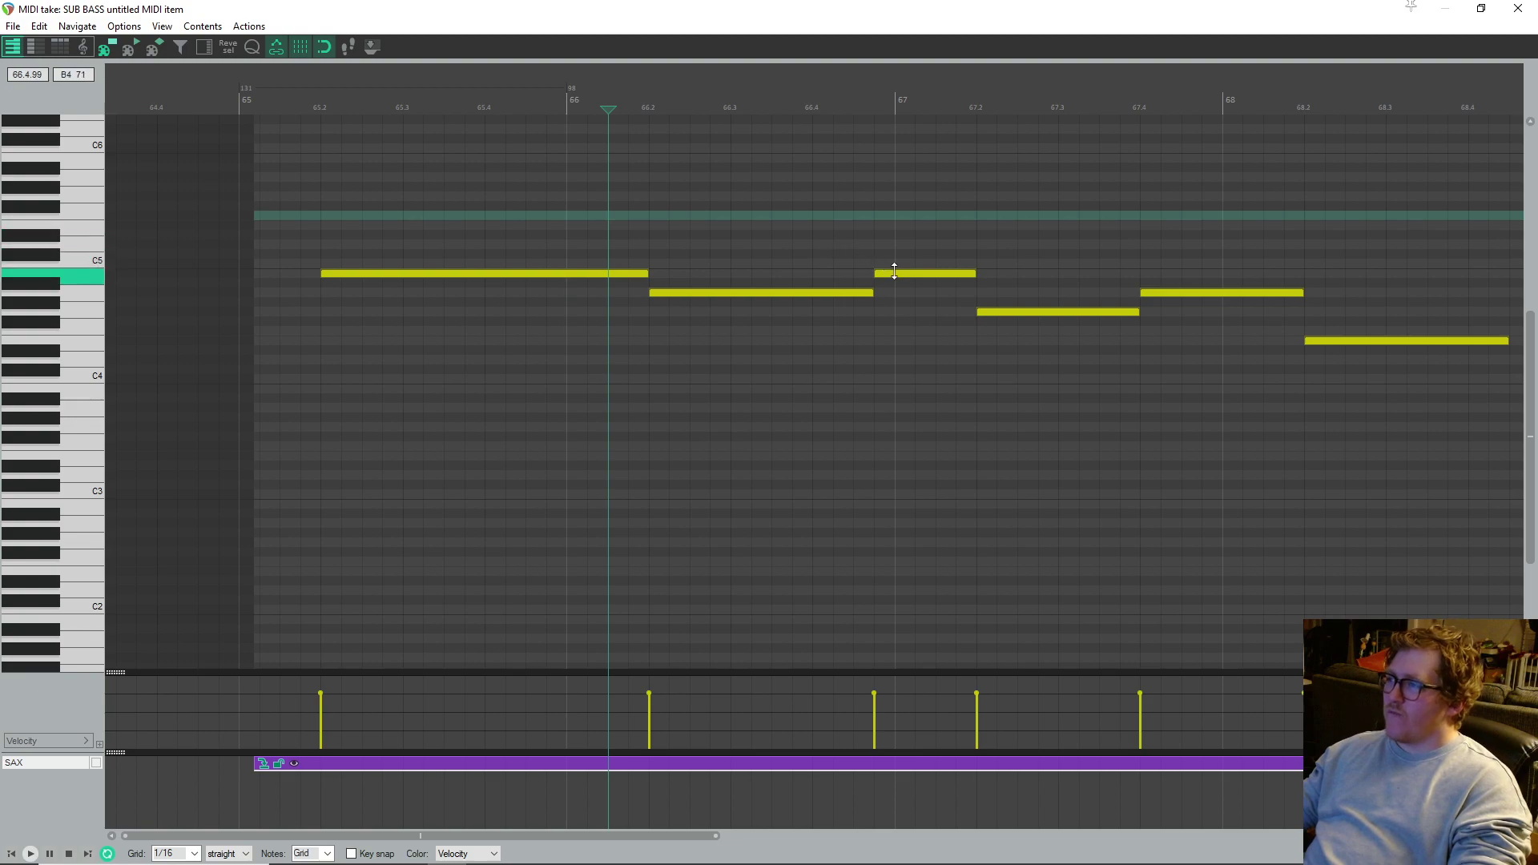
drag(875, 272, 835, 294)
key(space)
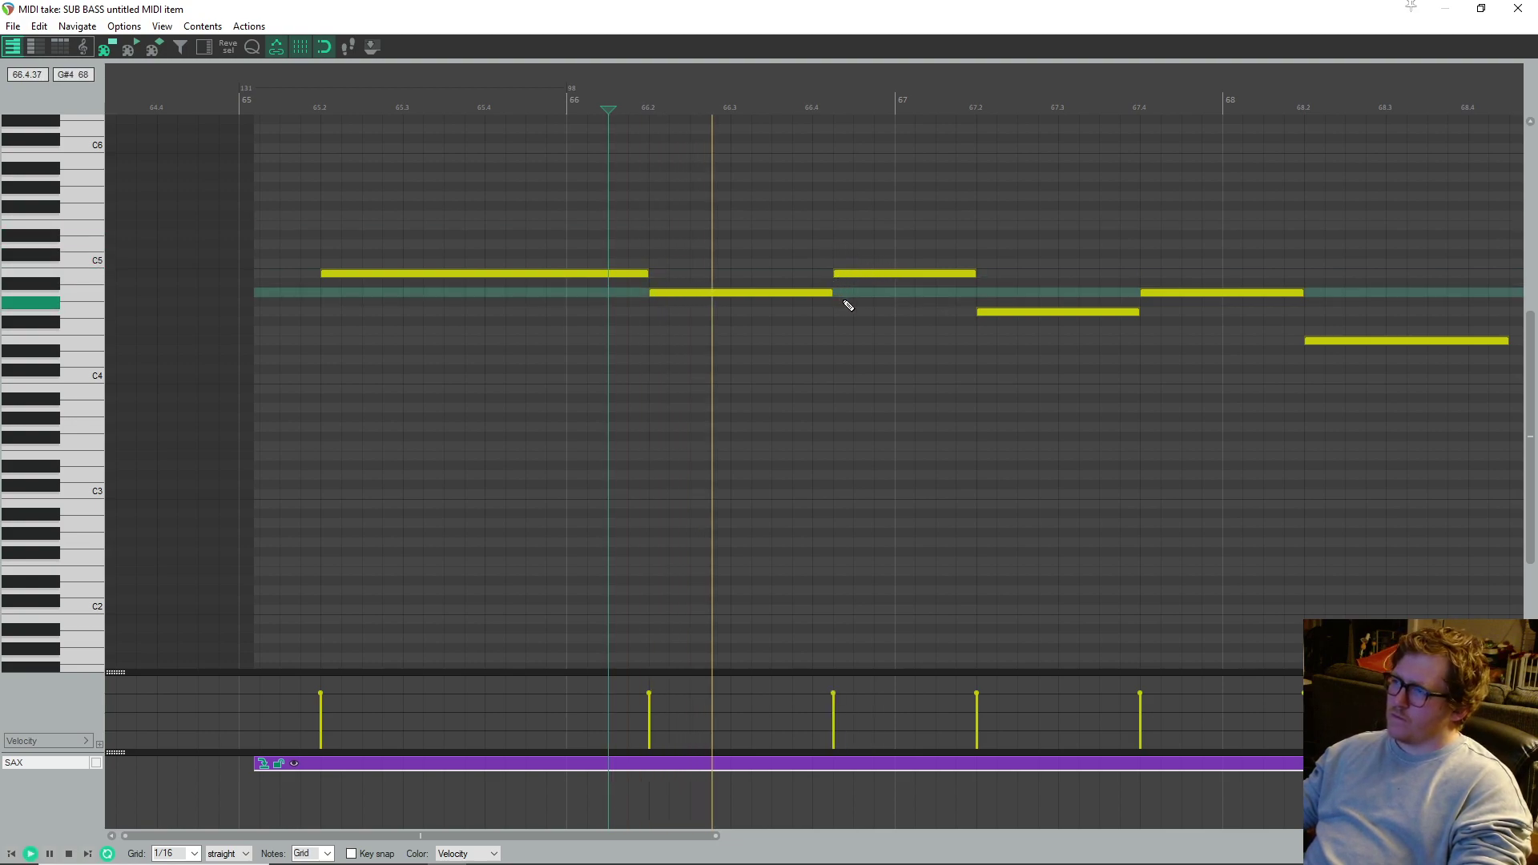
key(space)
drag(836, 274, 848, 291)
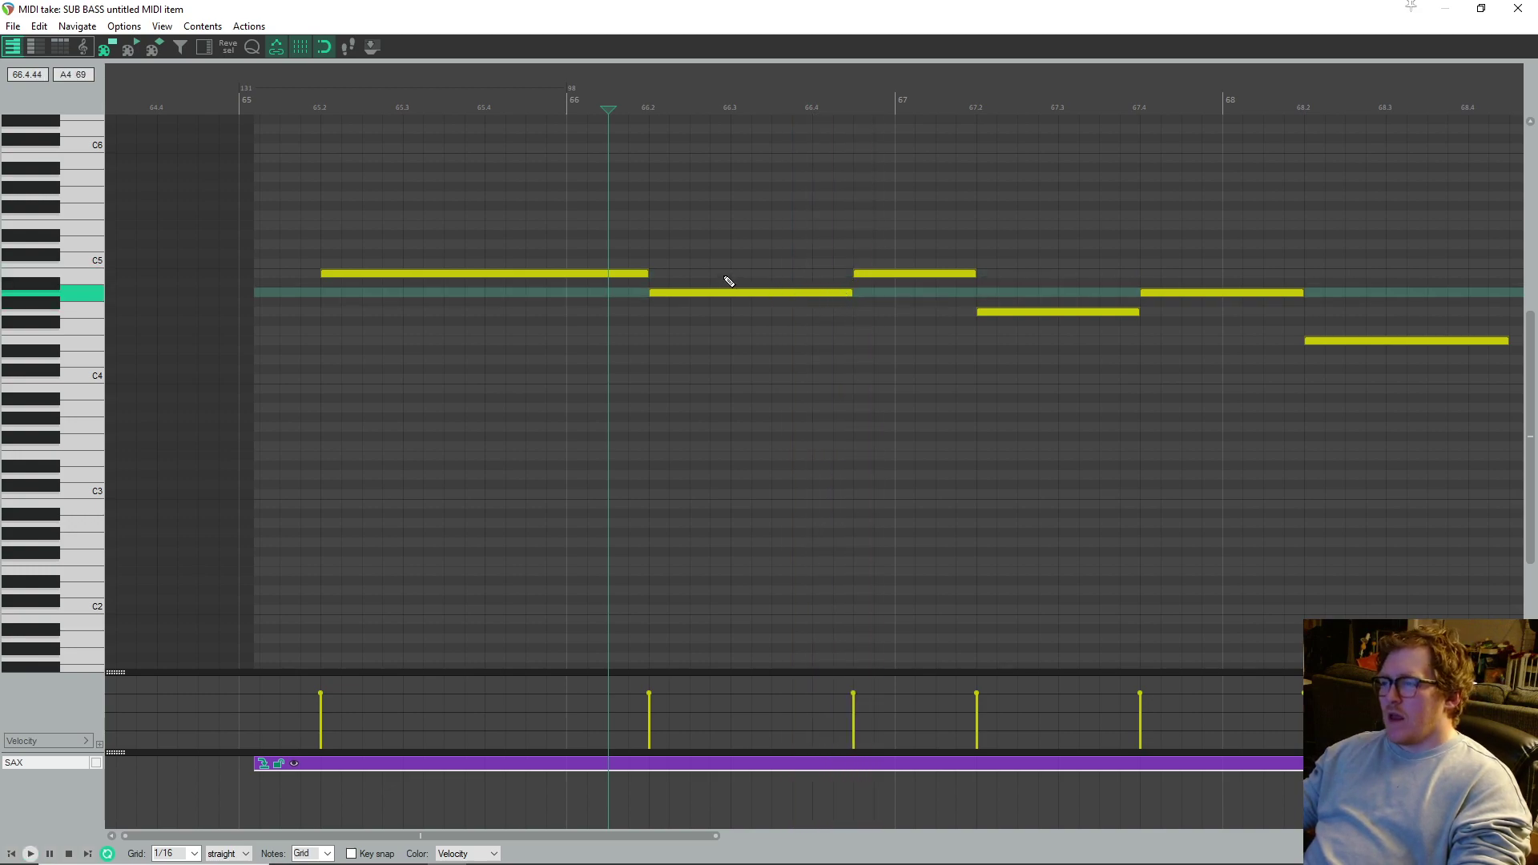
- Shorten the short B4 to end two sixteenths into bar 67, extend the following G4 back to meet it, and play the melody
key(space)
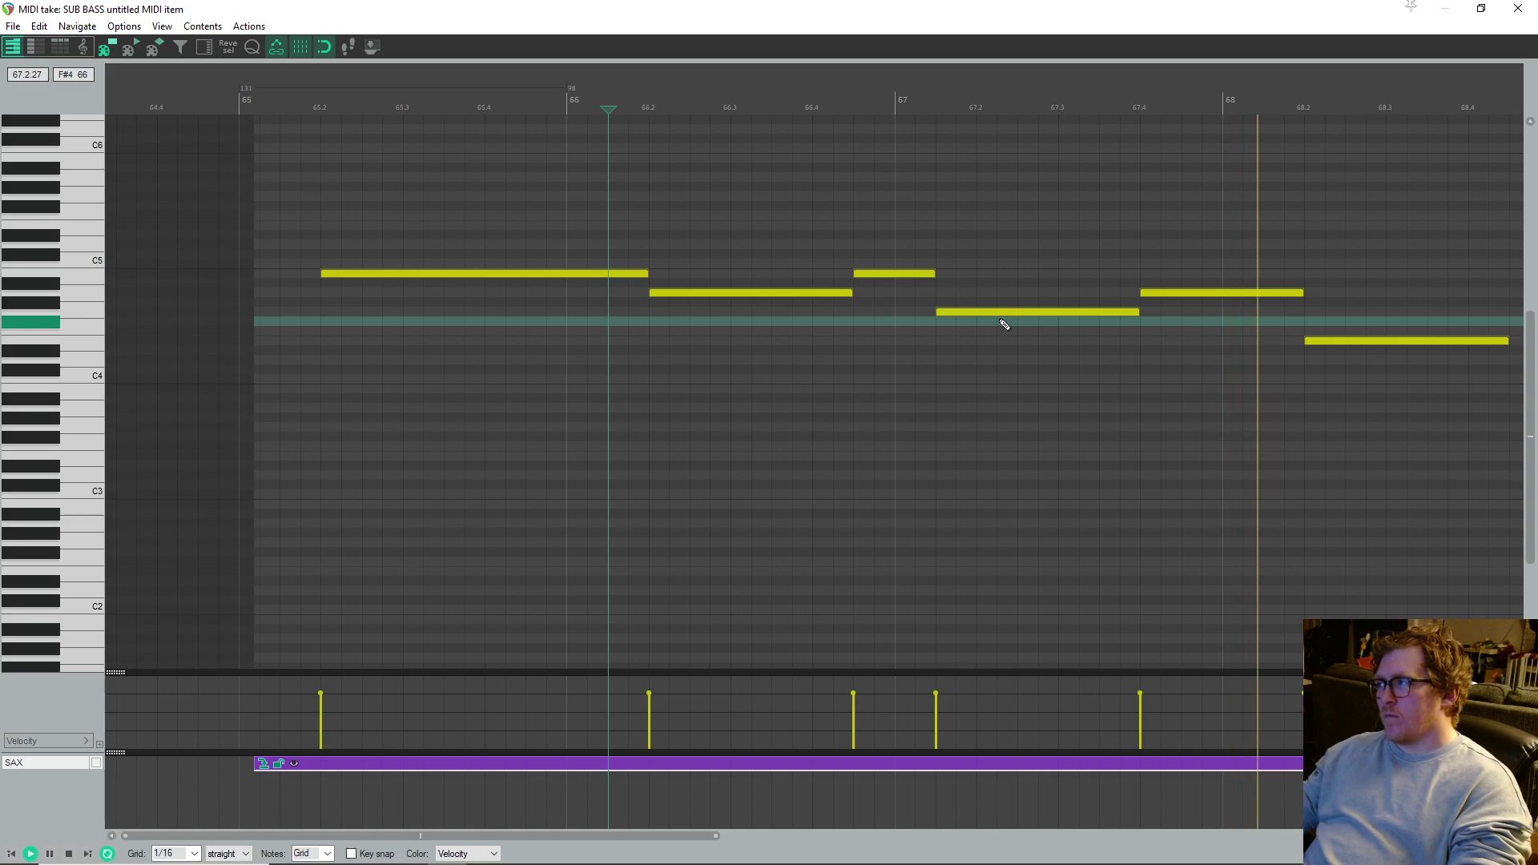
scroll(1137, 312, down, 5)
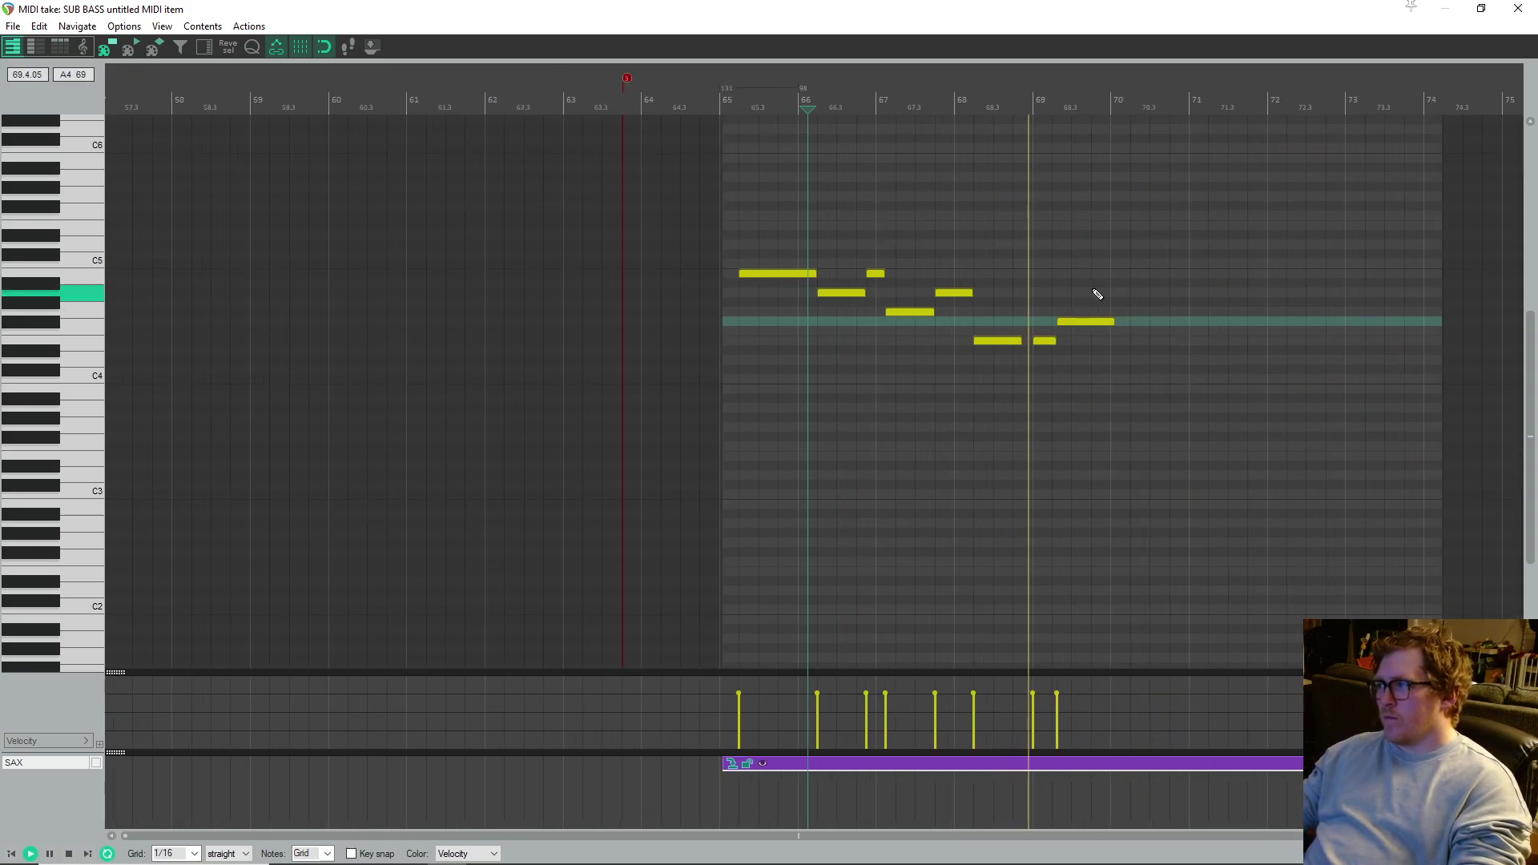
key(space)
- Move the F#4 in bar 69 a sixteenth later, extend the E4 before it to meet it, and play from early in bar 68
click(1072, 324)
click(997, 315)
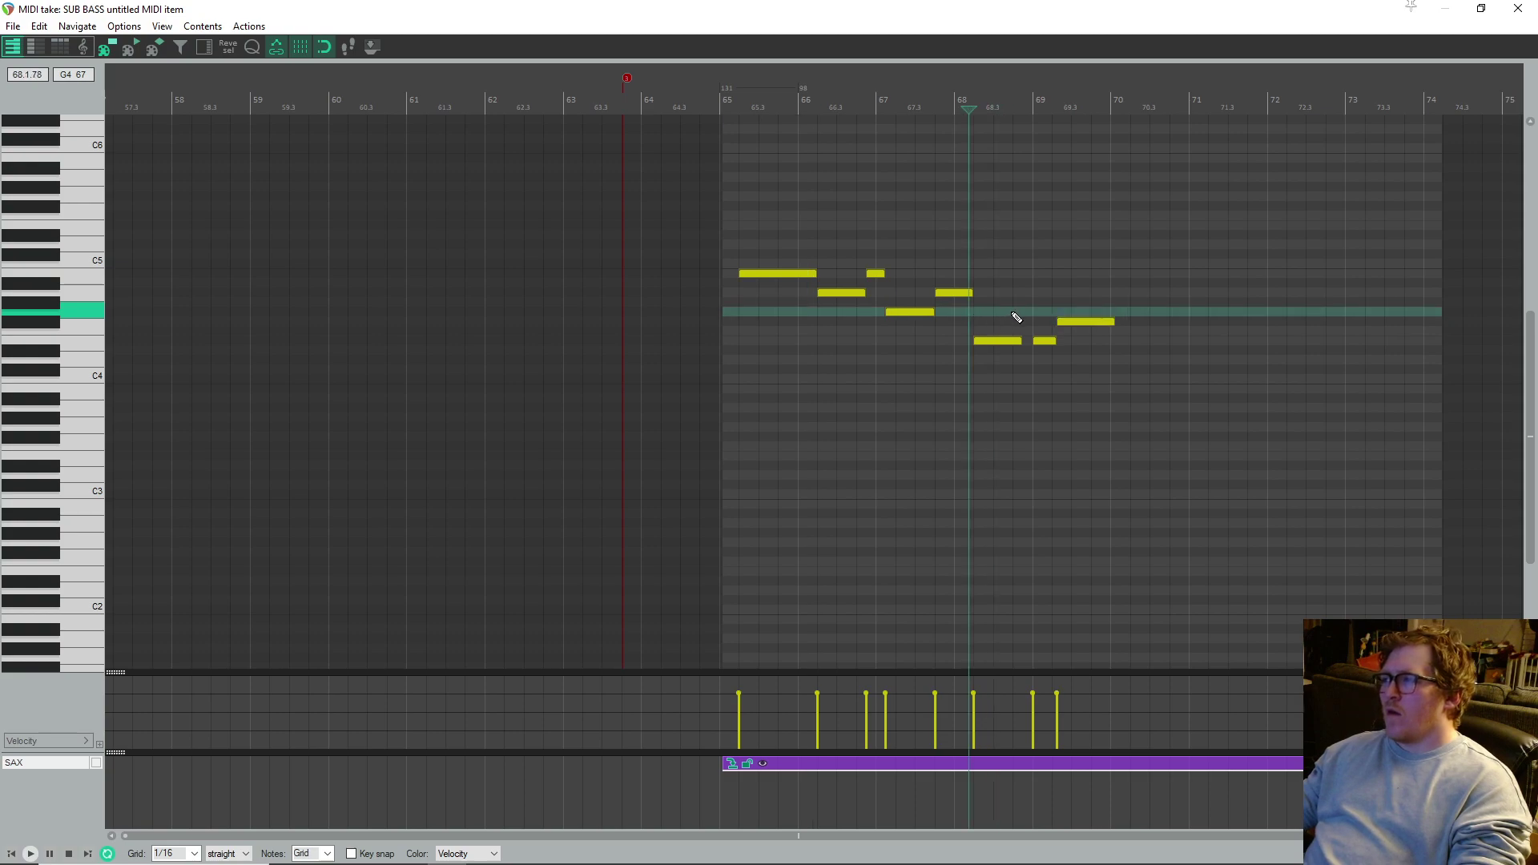
key(space)
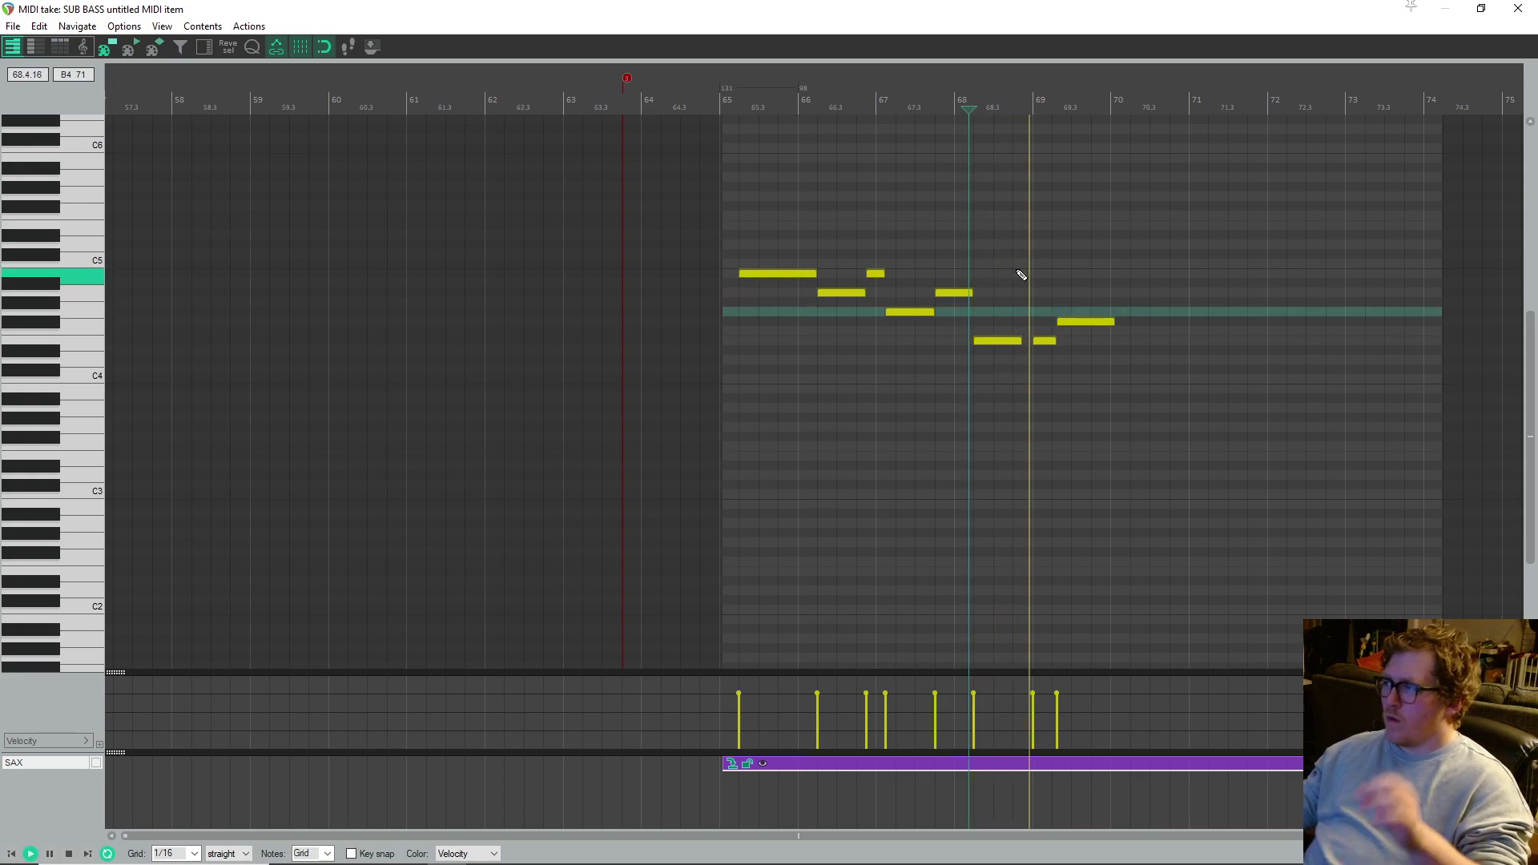
key(space)
click(1069, 322)
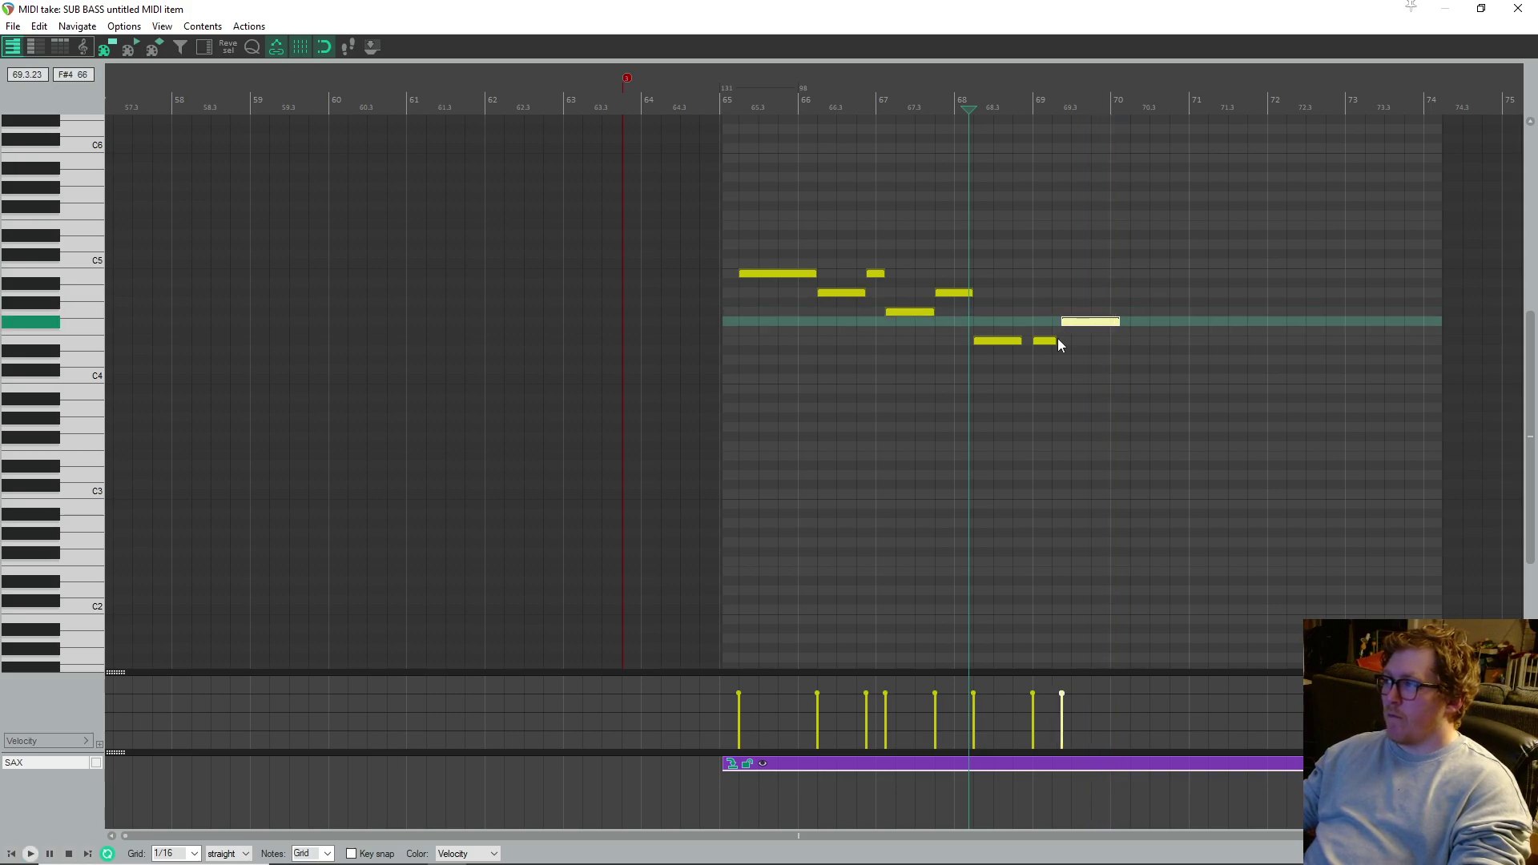
key(space)
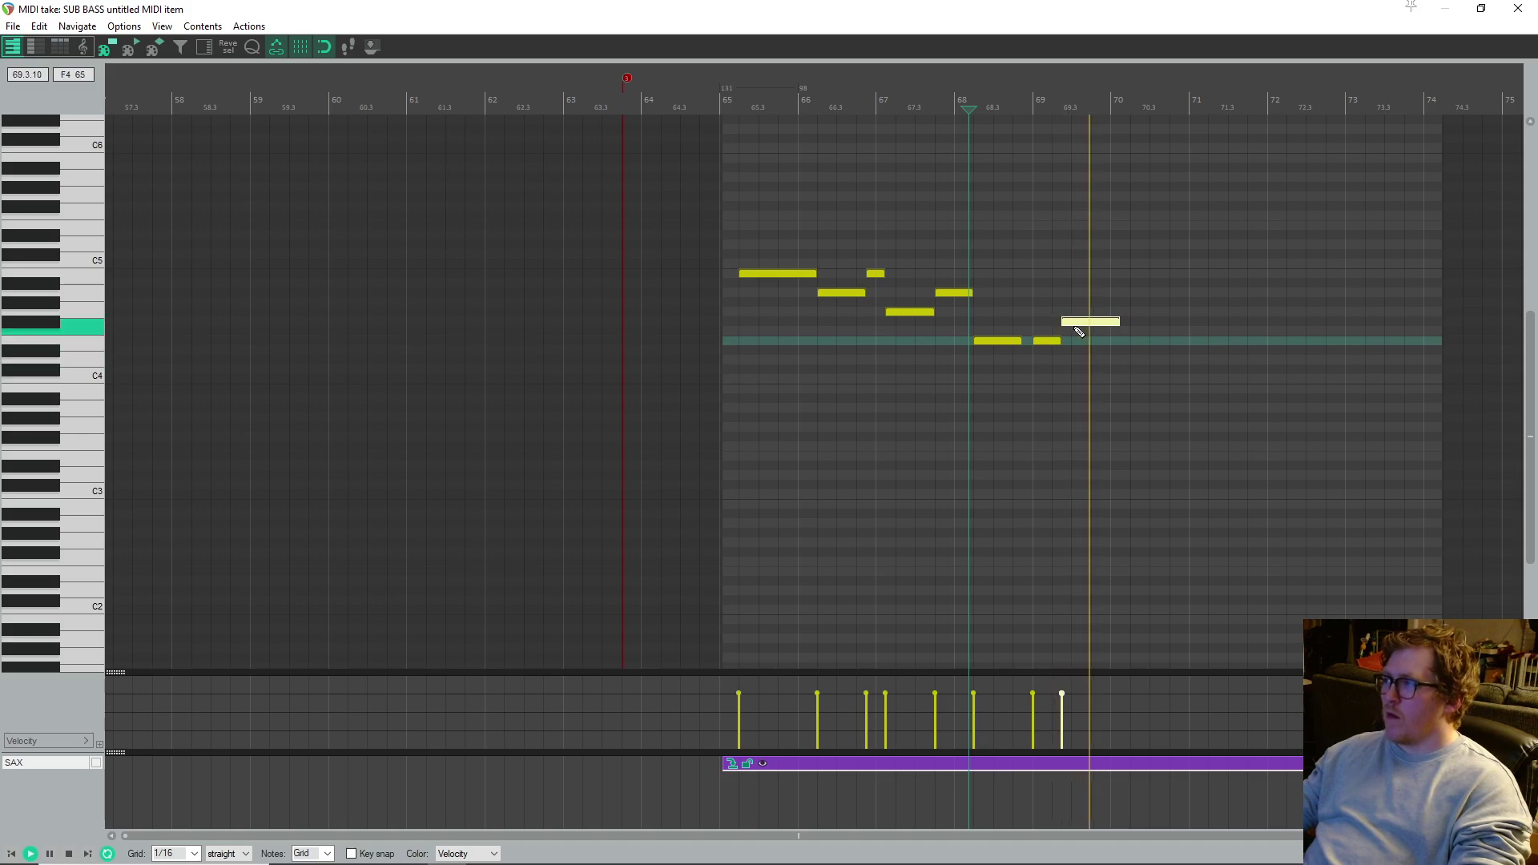
- Trim the F#4 to end three sixteenths before bar 70, fill the gap up to bar 70 with an A4, and play it
click(1035, 316)
scroll(1163, 381, up, 6)
key(space)
key(space)
mouse_move(1197, 321)
mouse_down()
mouse_move(1098, 321)
mouse_move(1147, 300)
mouse_up()
key(space)
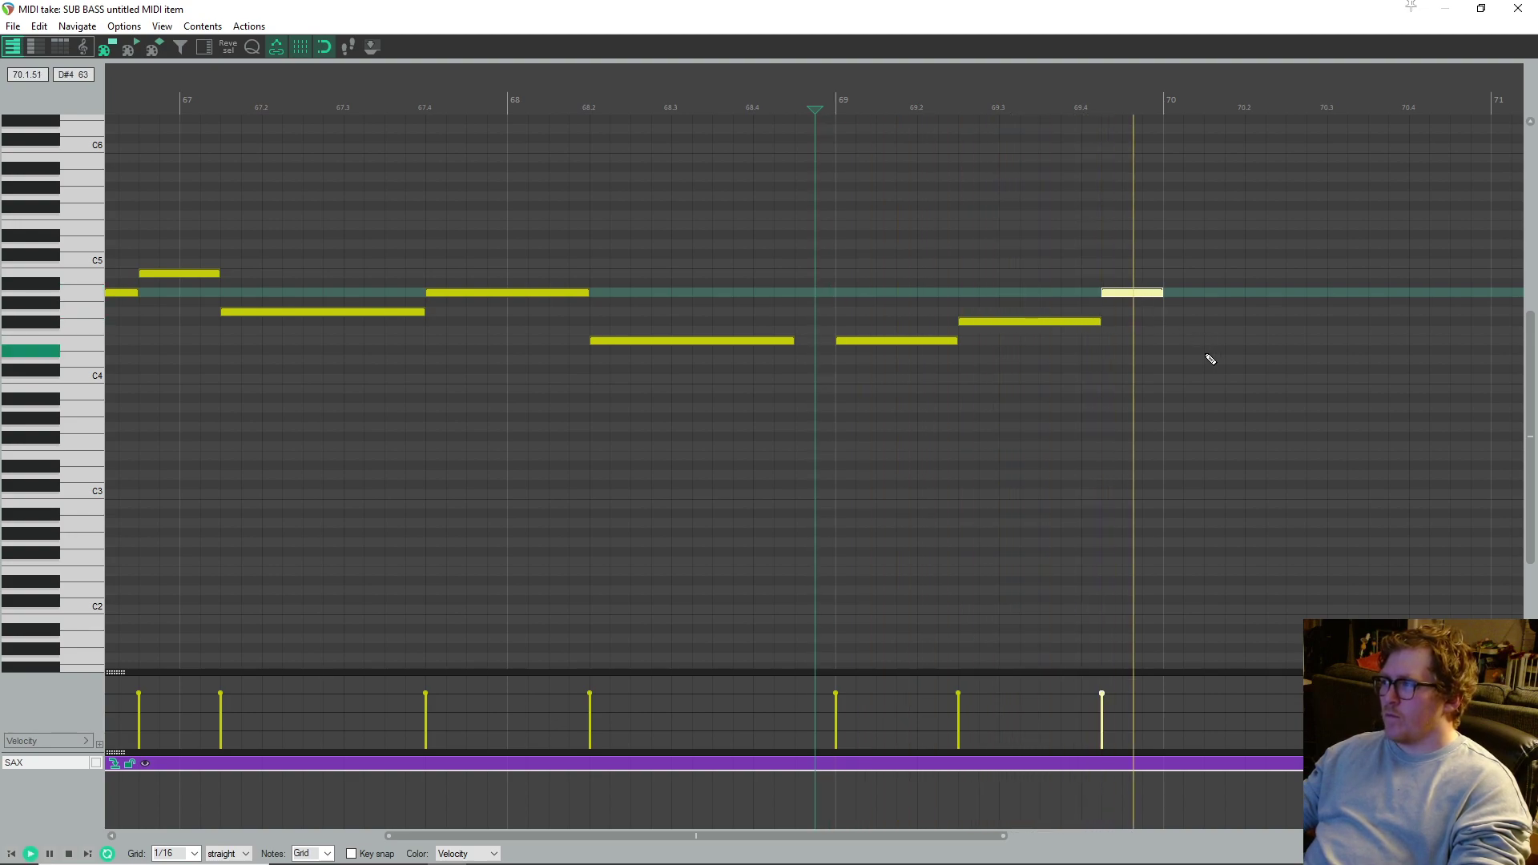
- Extend the F#4 to two sixteenths before bar 70, run the A4 from there to beat 2 of bar 70, and play it
key(space)
drag(1156, 295, 1121, 321)
key(space)
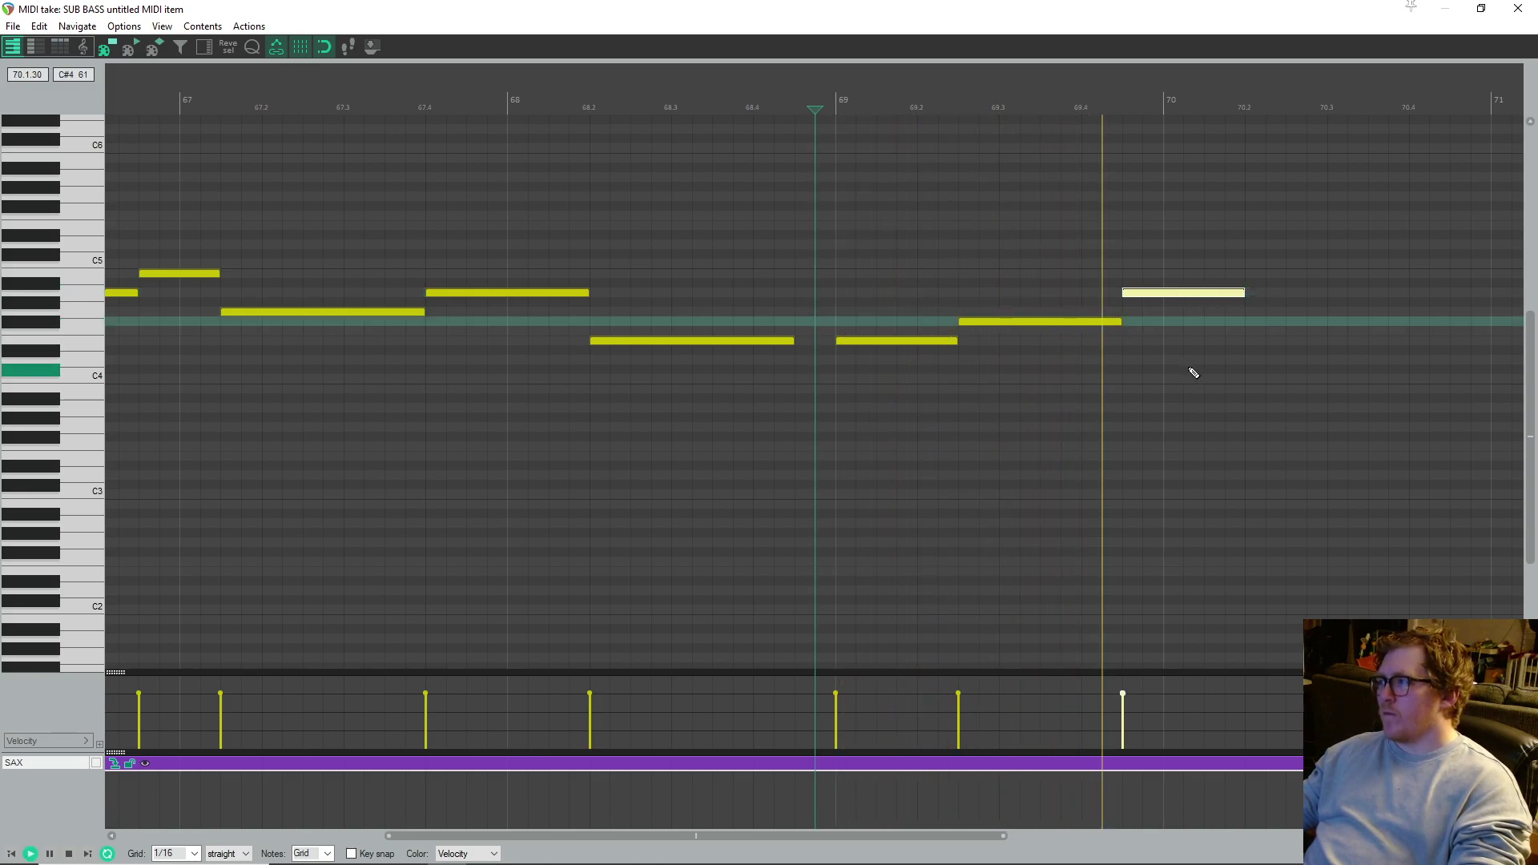
scroll(1184, 322, down, 3)
key(space)
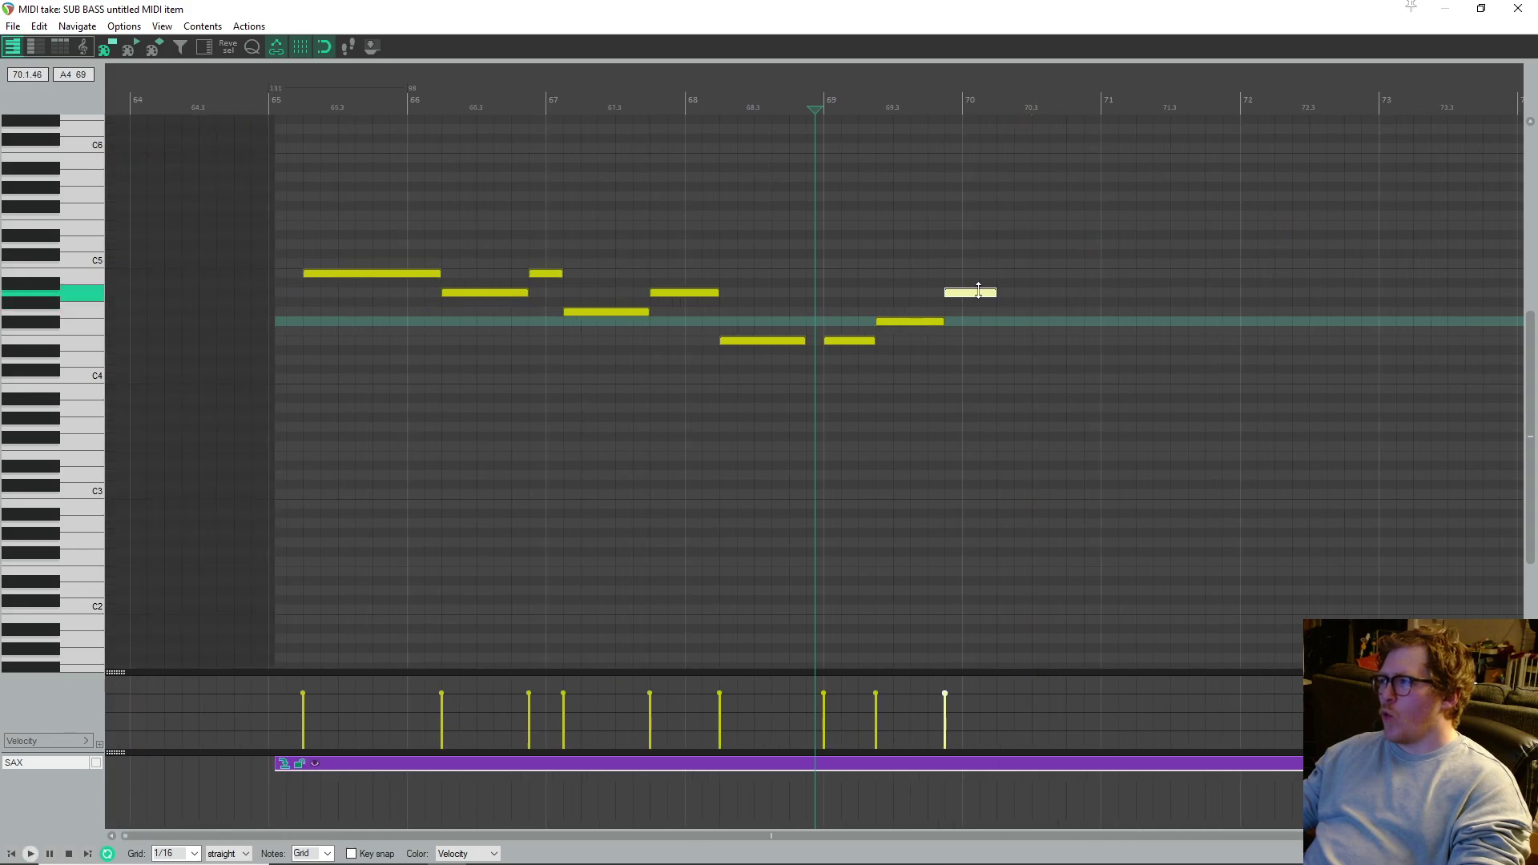
- Add a G4 six sixteenths long from beat 2 of bar 70, directly after the A4, and audition from just before bar 69
drag(976, 299, 1033, 319)
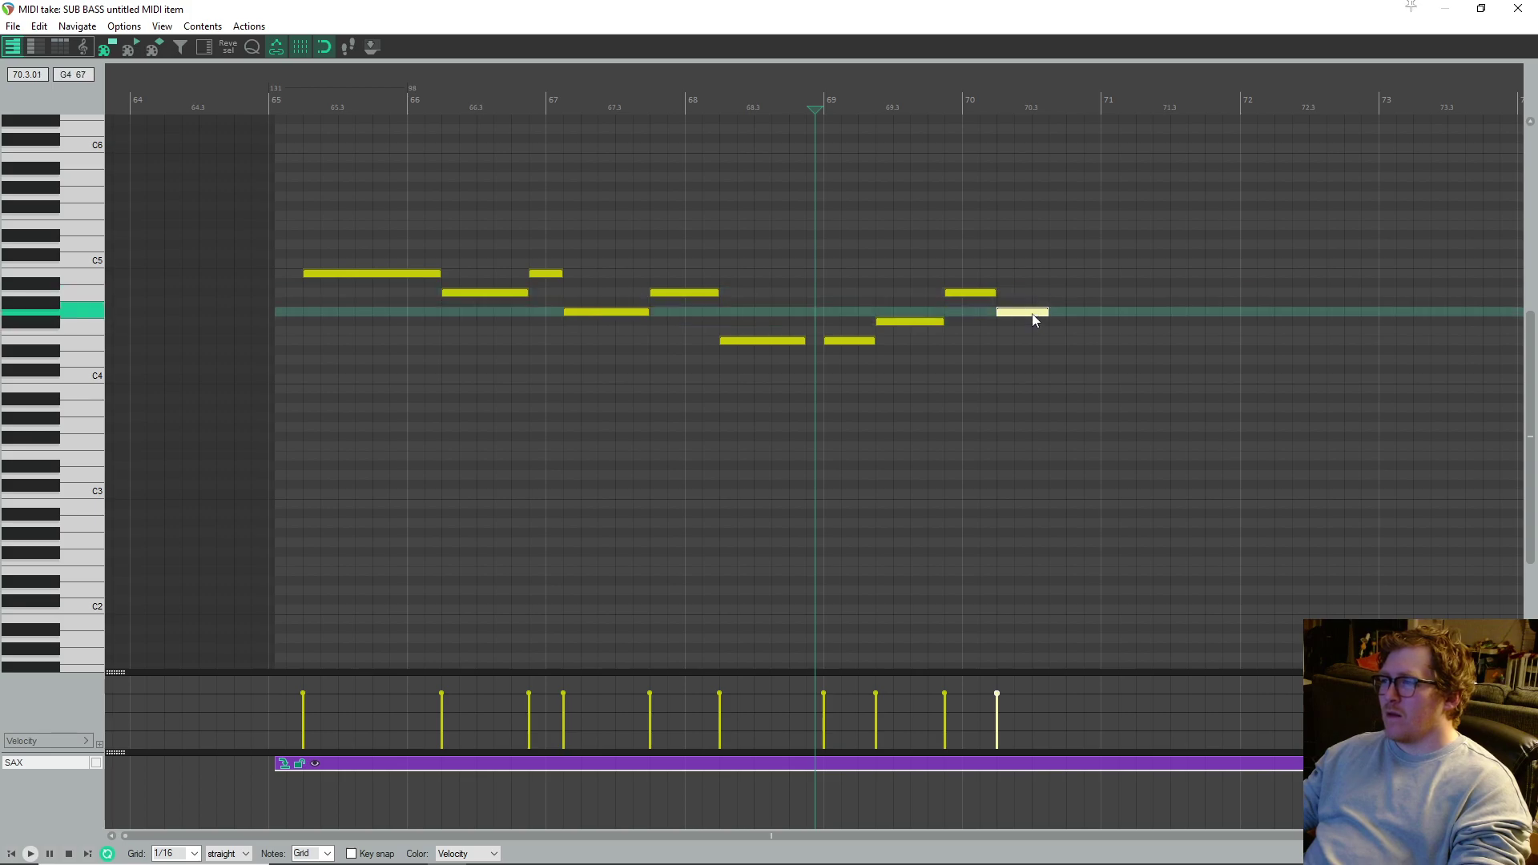
key(space)
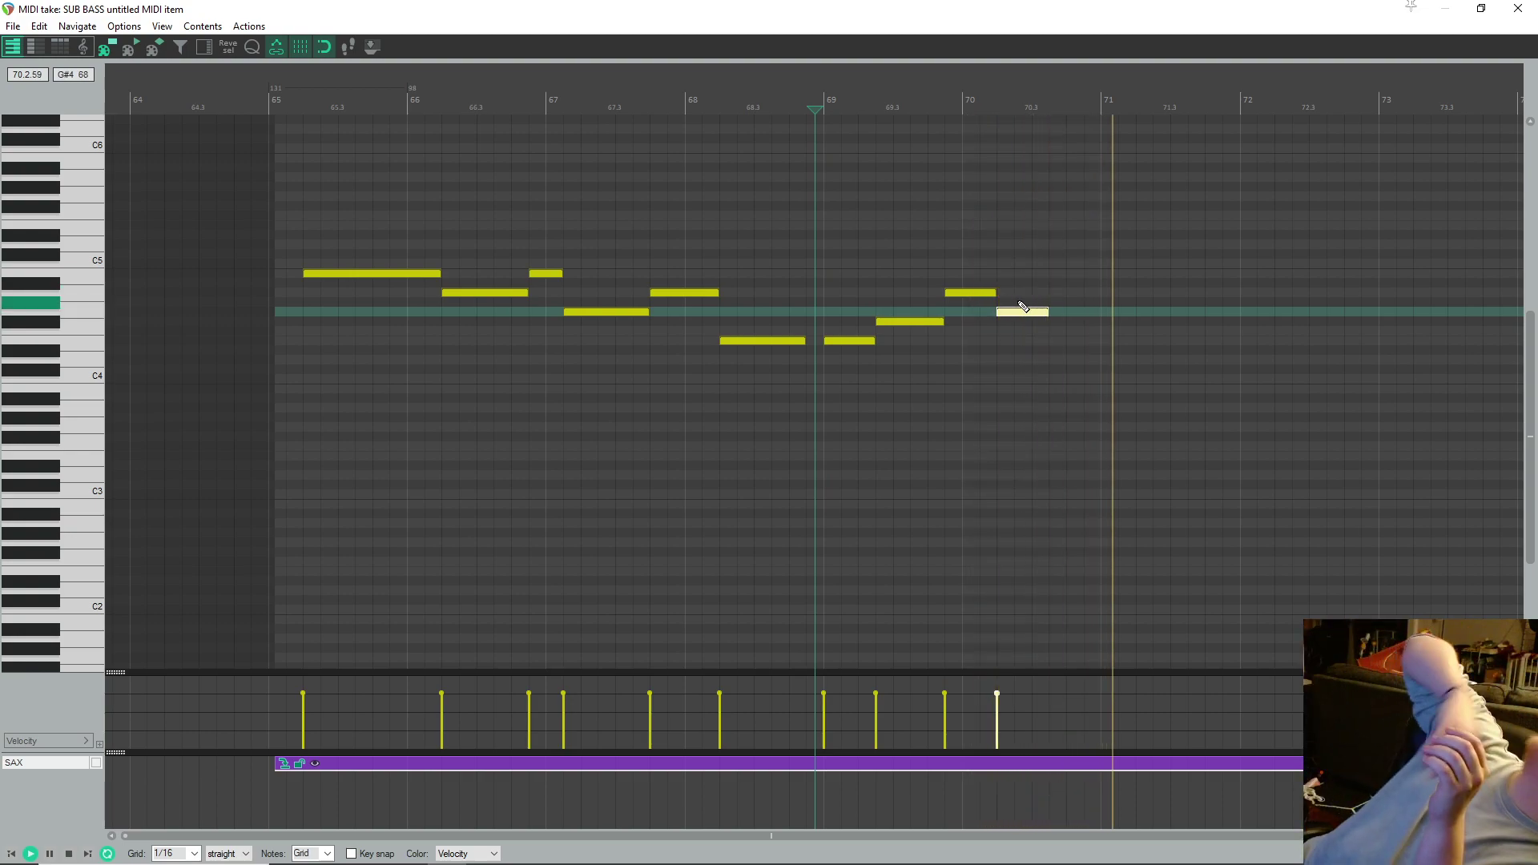
key(space)
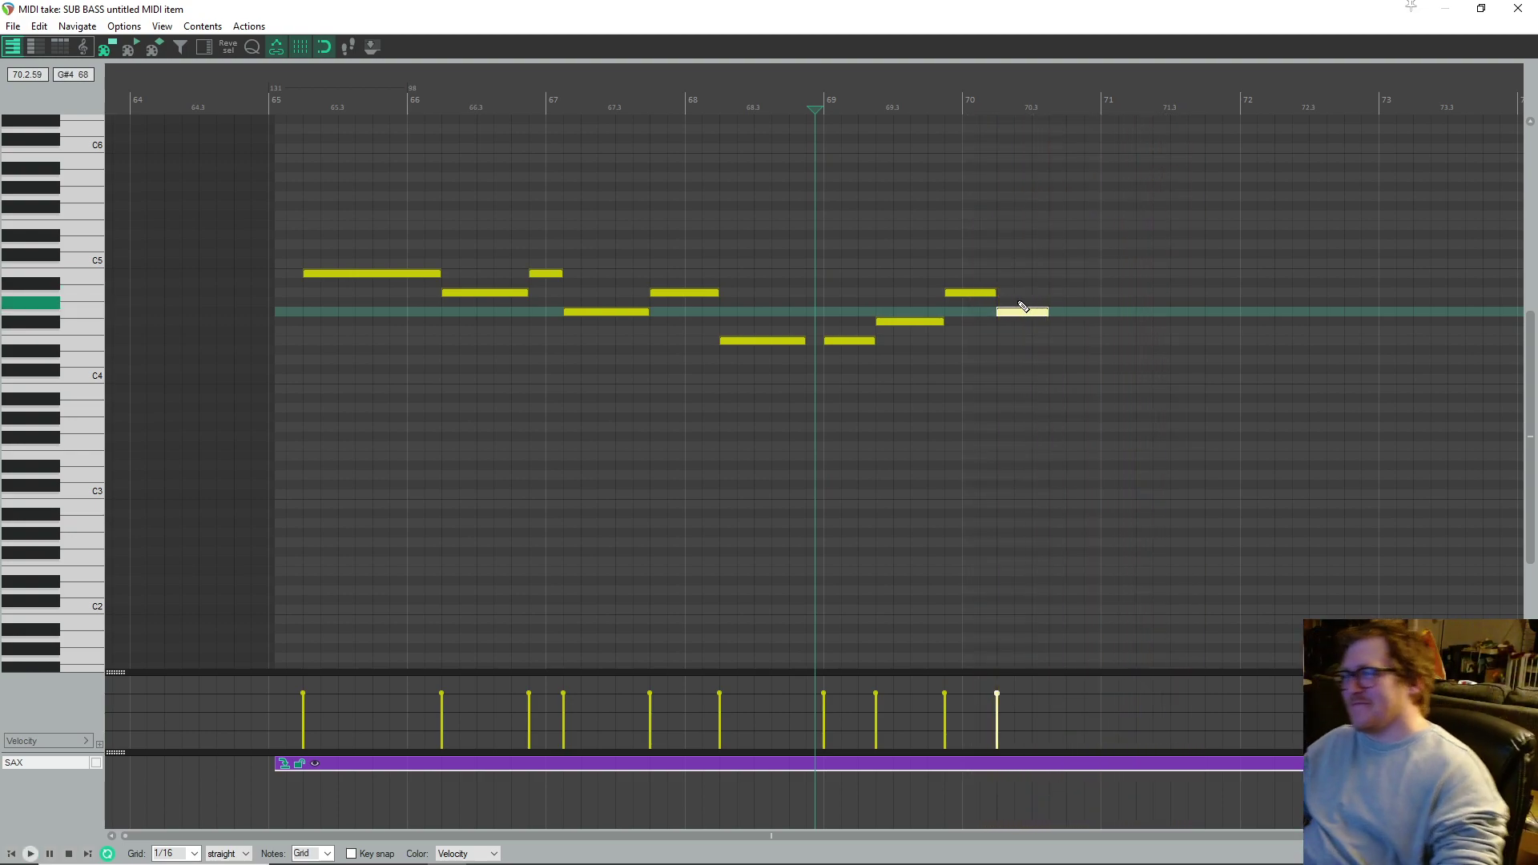
key(space)
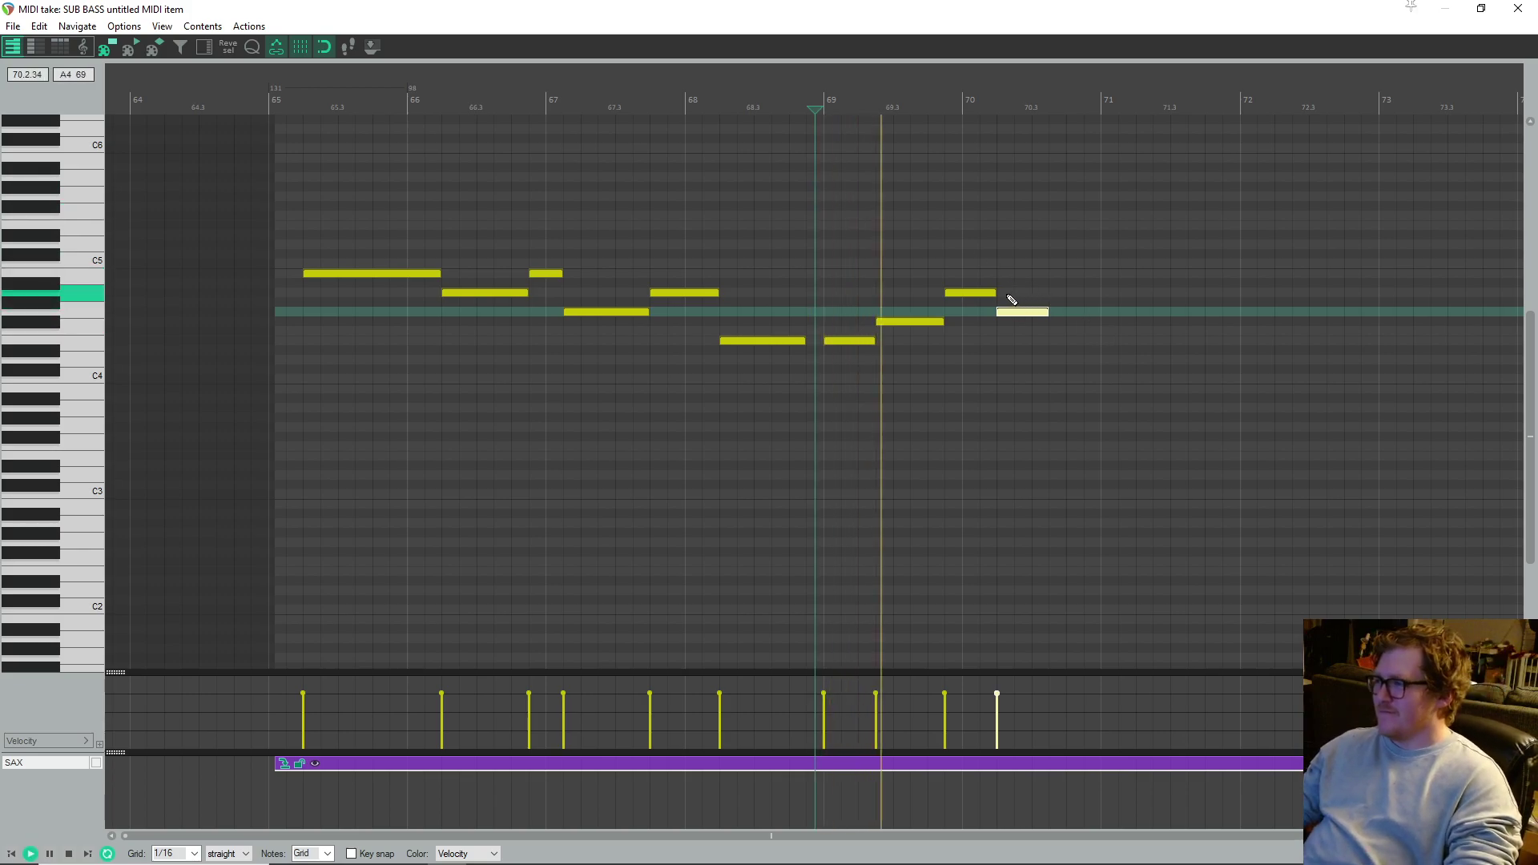
key(space)
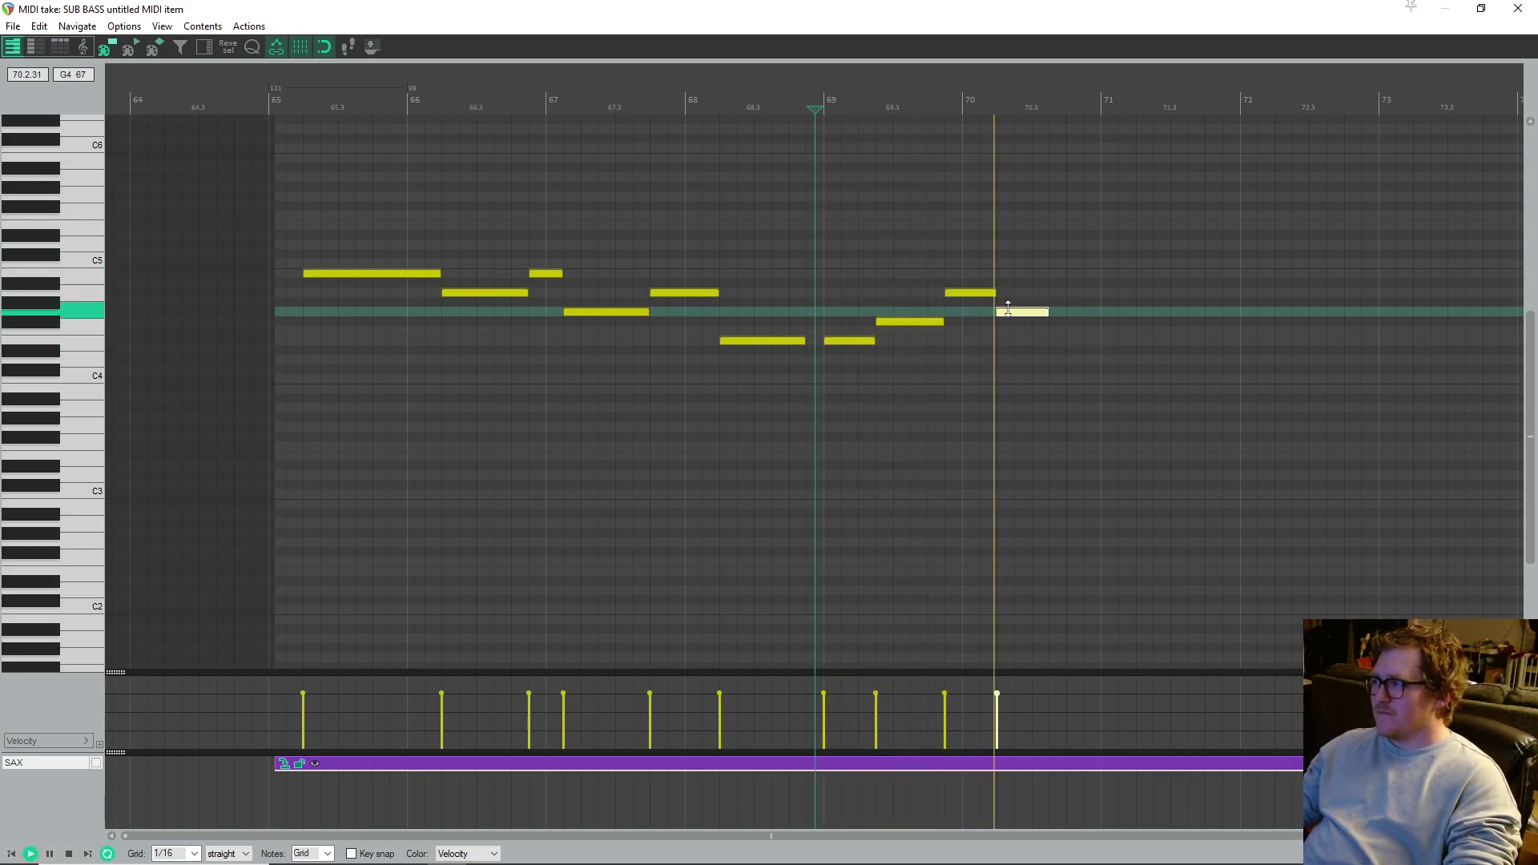
- Shorten the A4 crossing into bar 70 by a sixteenth, lengthen the following G4 by two sixteenths, and play from before bar 65
drag(990, 295, 978, 294)
key(space)
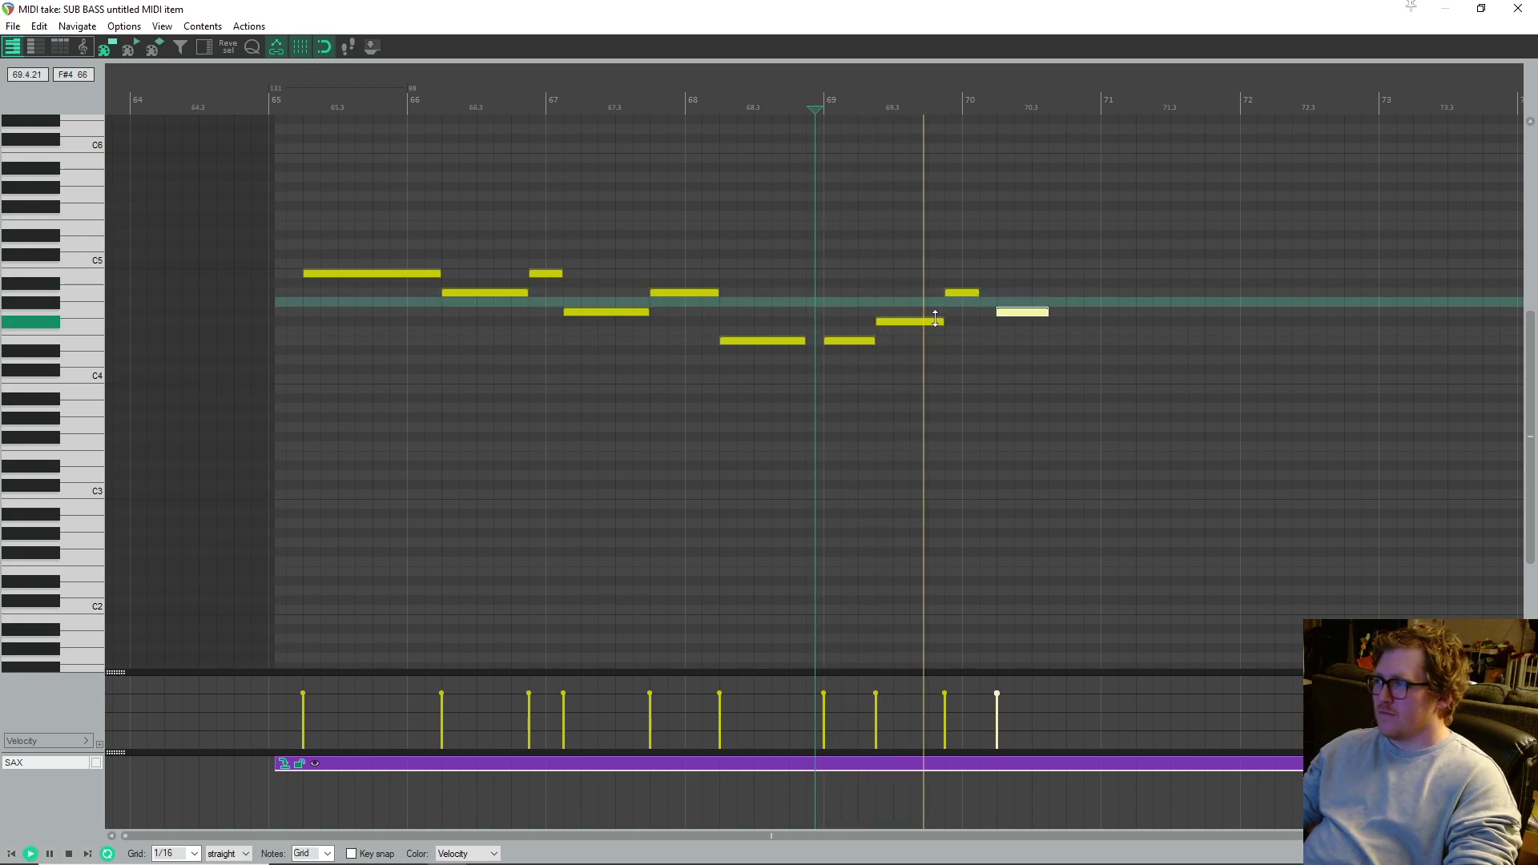
key(space)
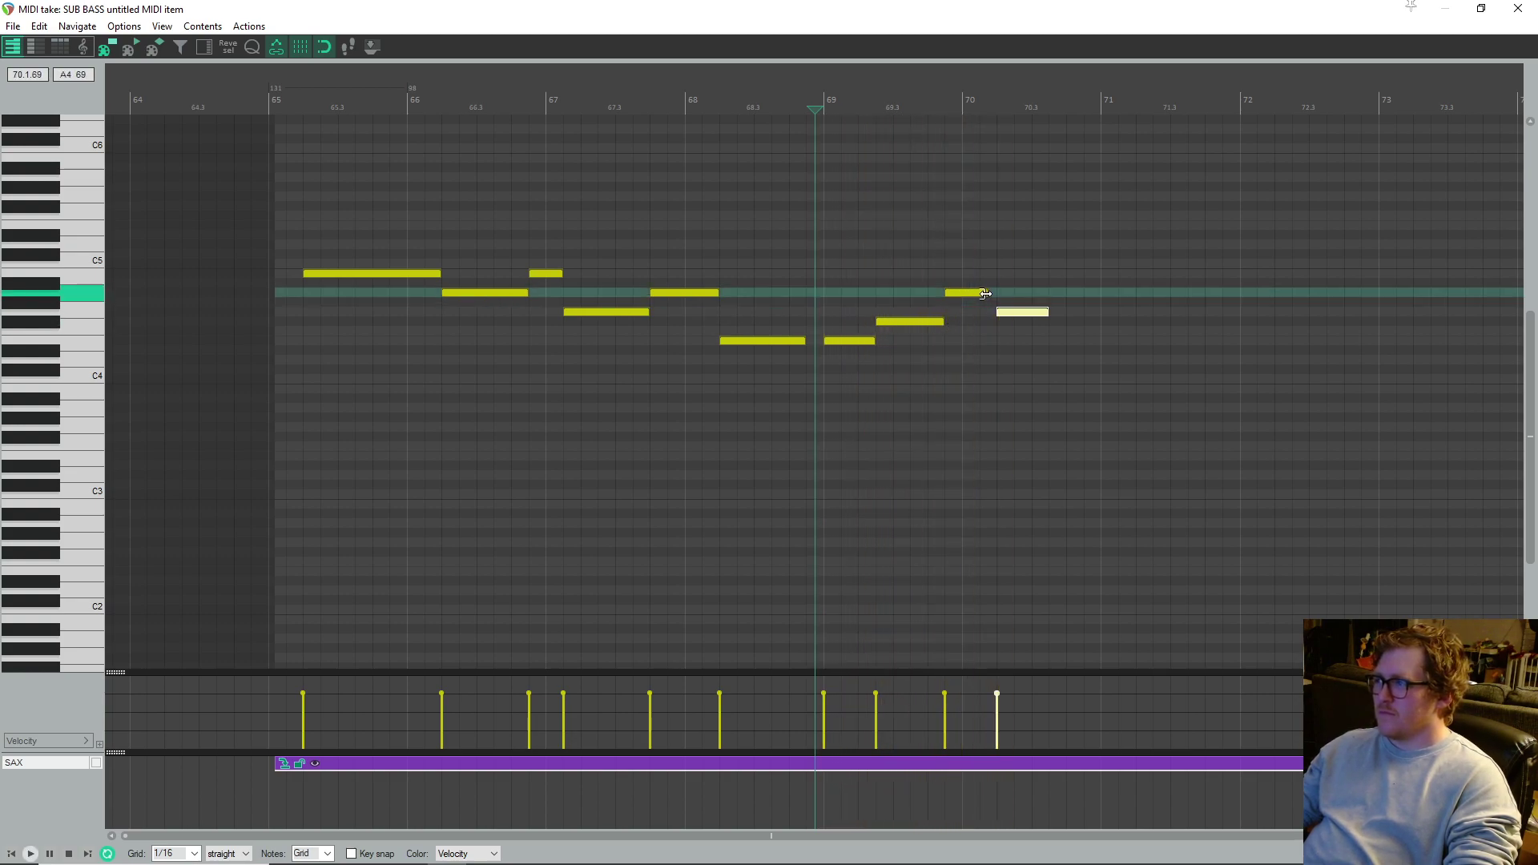
key(space)
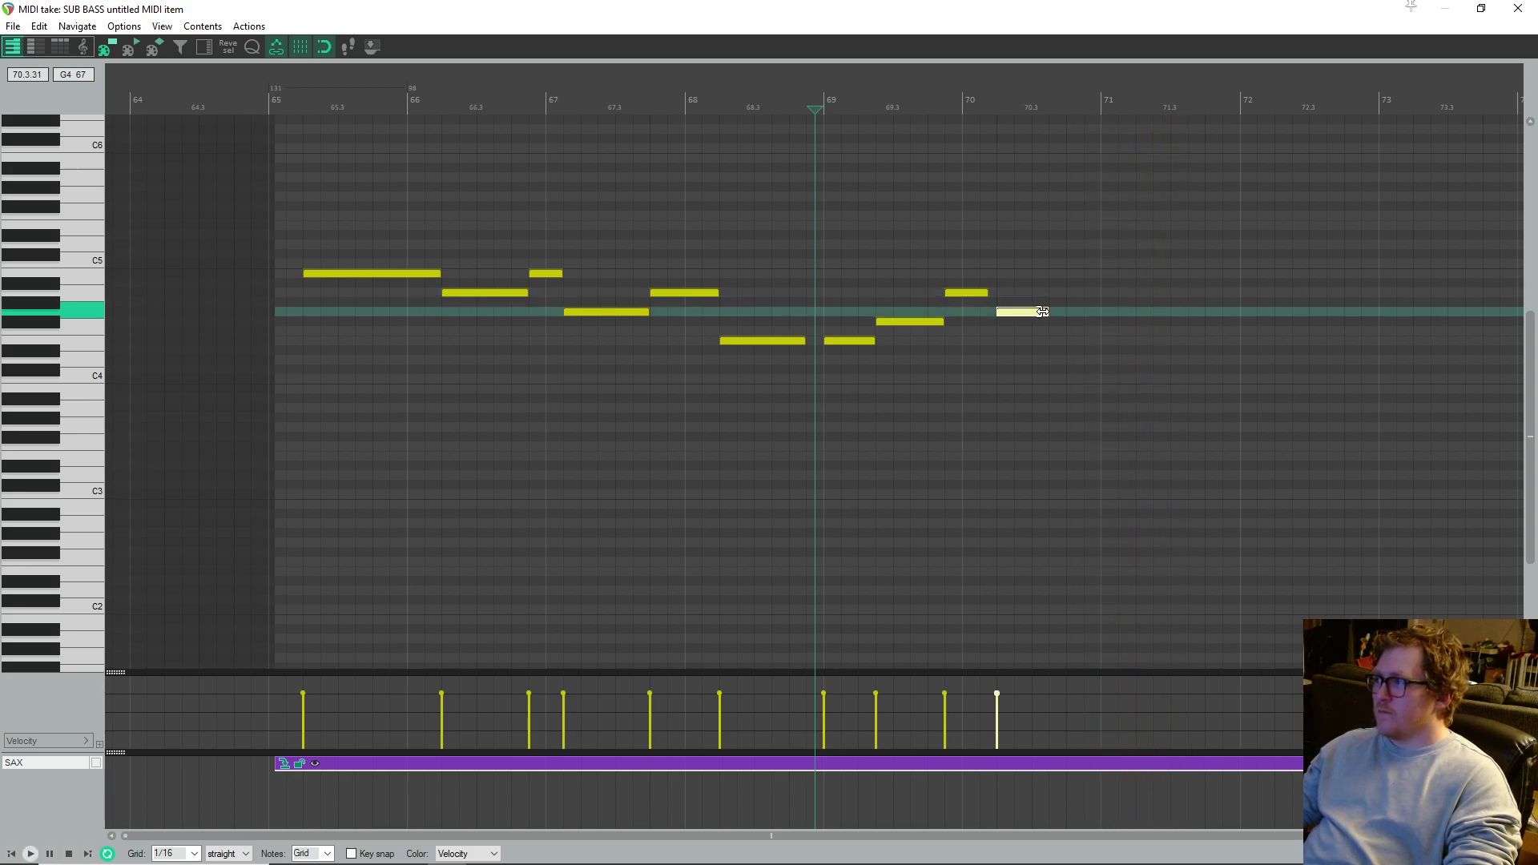
click(205, 215)
key(space)
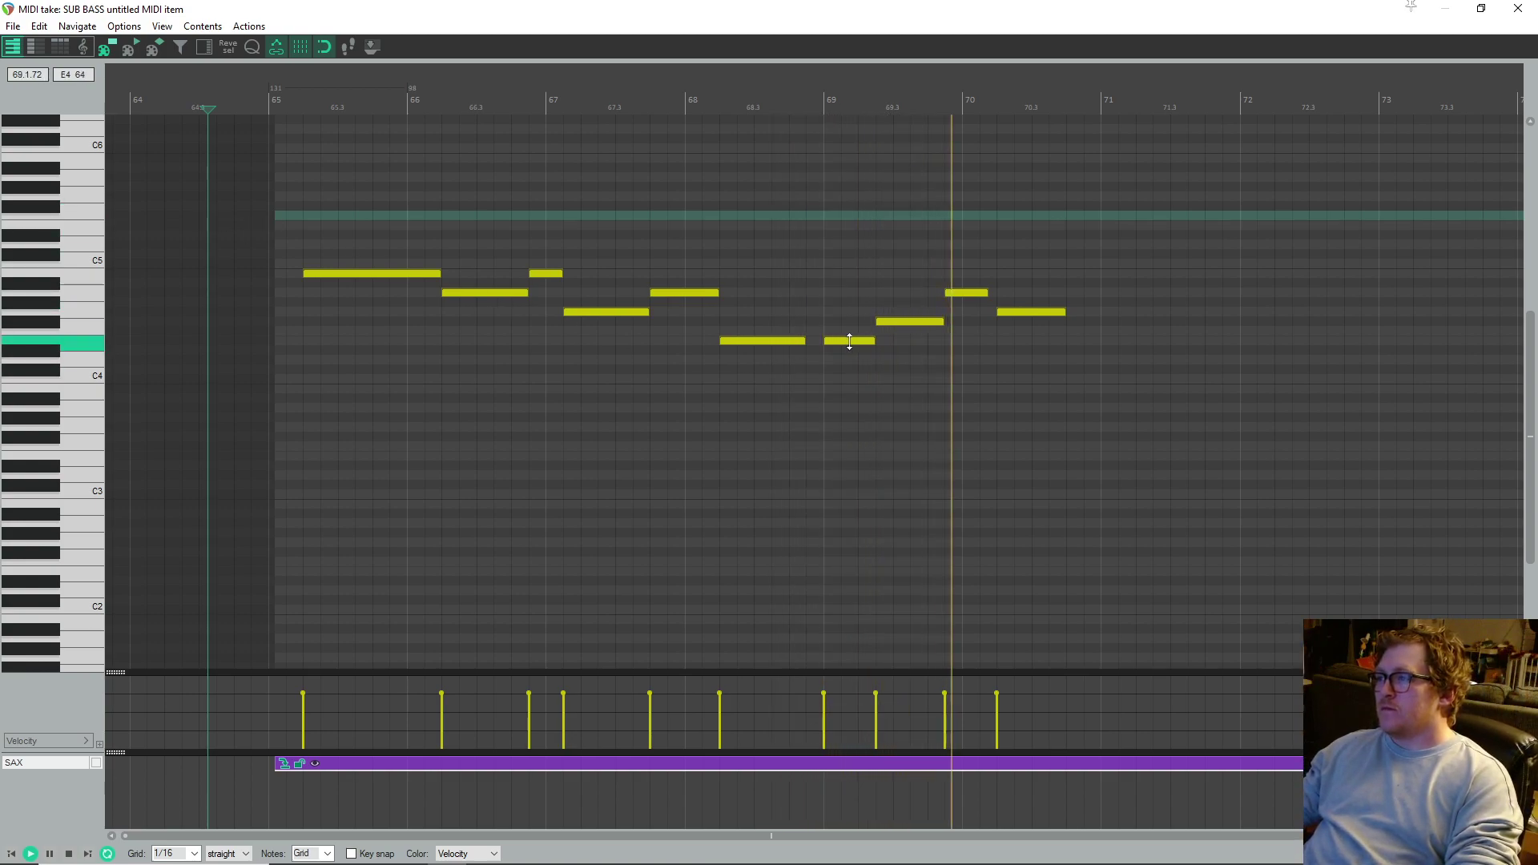
key(space)
- Copy the A4 and G4 pair around bar 70 to start three sixteenths before bar 71, and play from the original pair
right_click(965, 292)
click(954, 293)
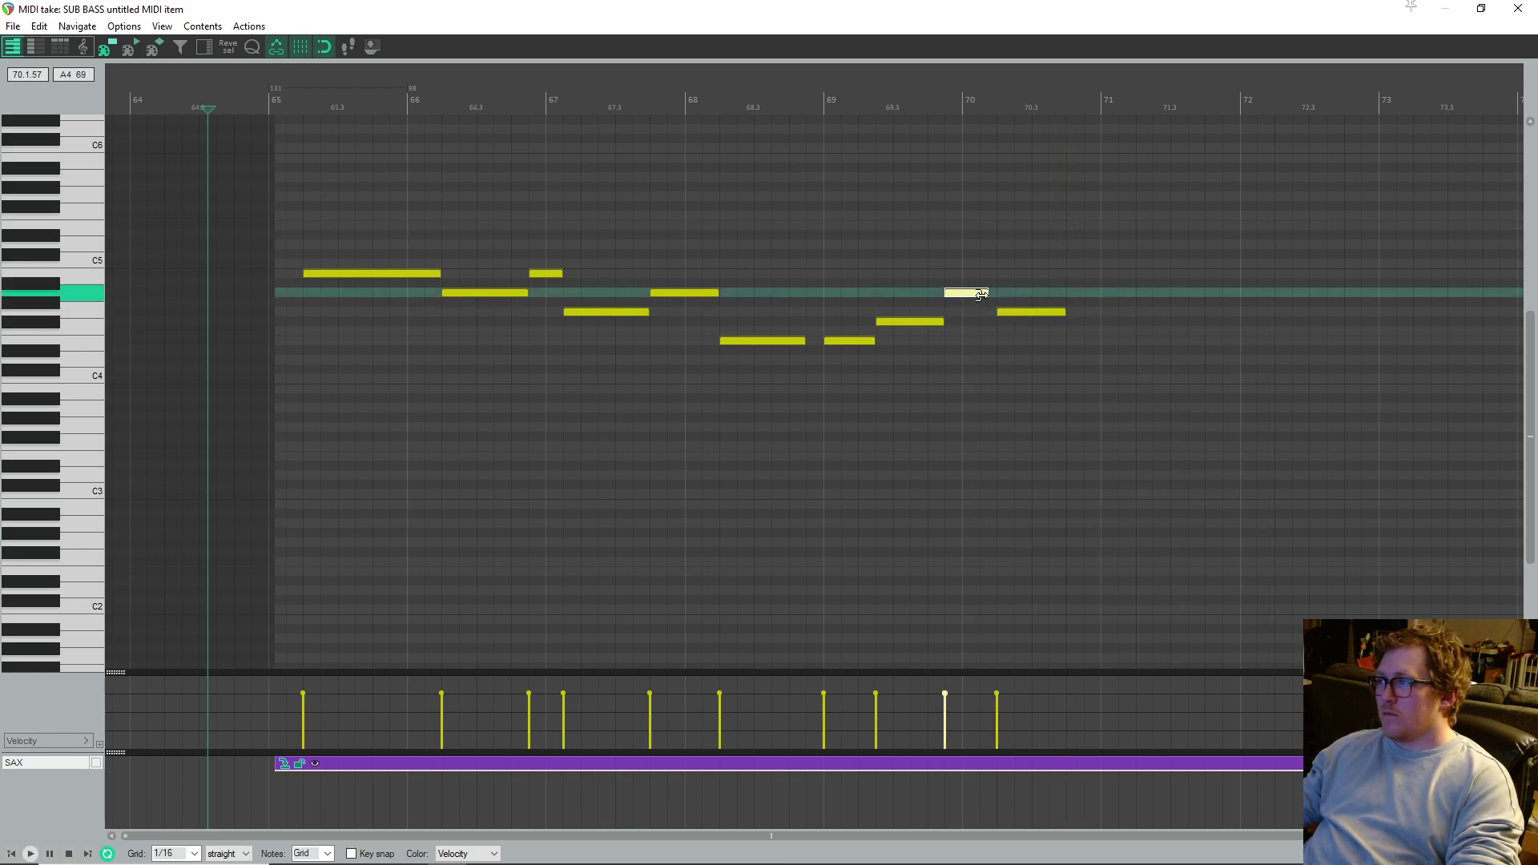
ctrl+click(1031, 312)
drag(975, 302, 1108, 303)
key(space)
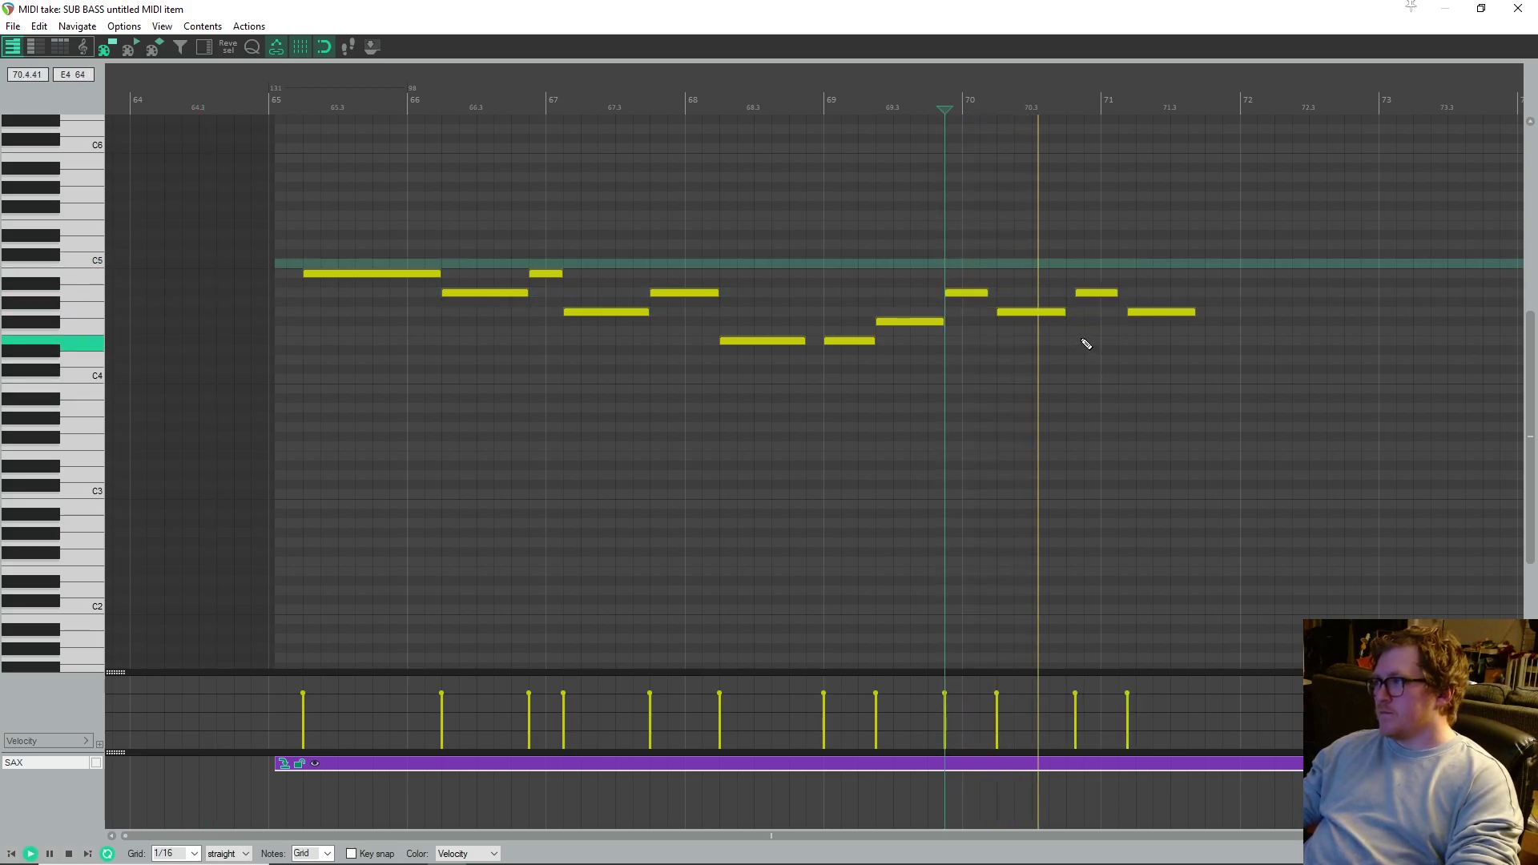
key(space)
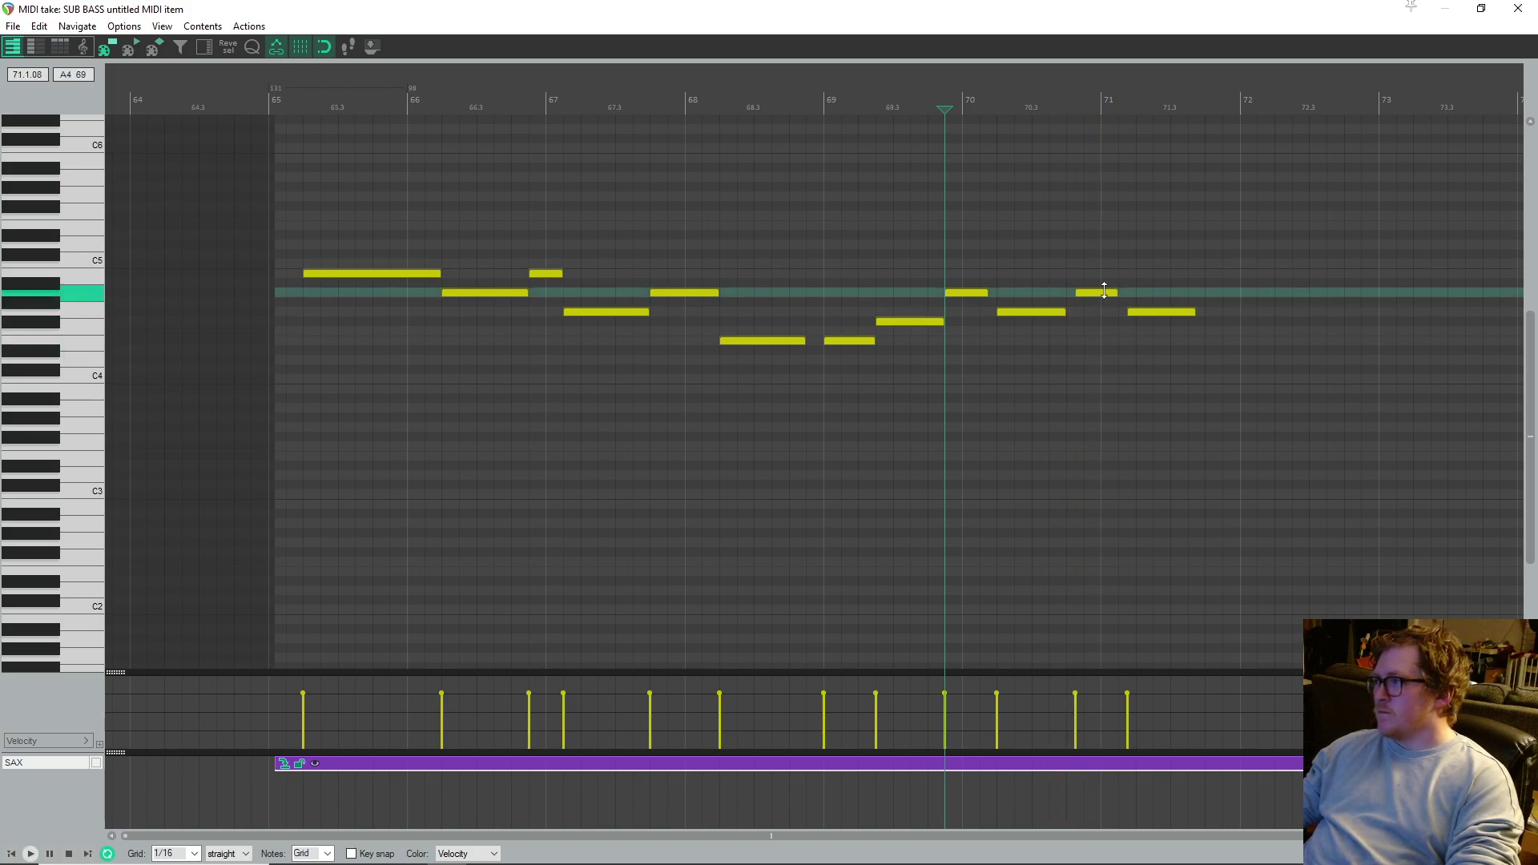
- Move the copied A4 a sixteenth later, lower the copied G4 to E4, and tune their change by ear to two sixteenths into bar 71
drag(1166, 313, 1161, 339)
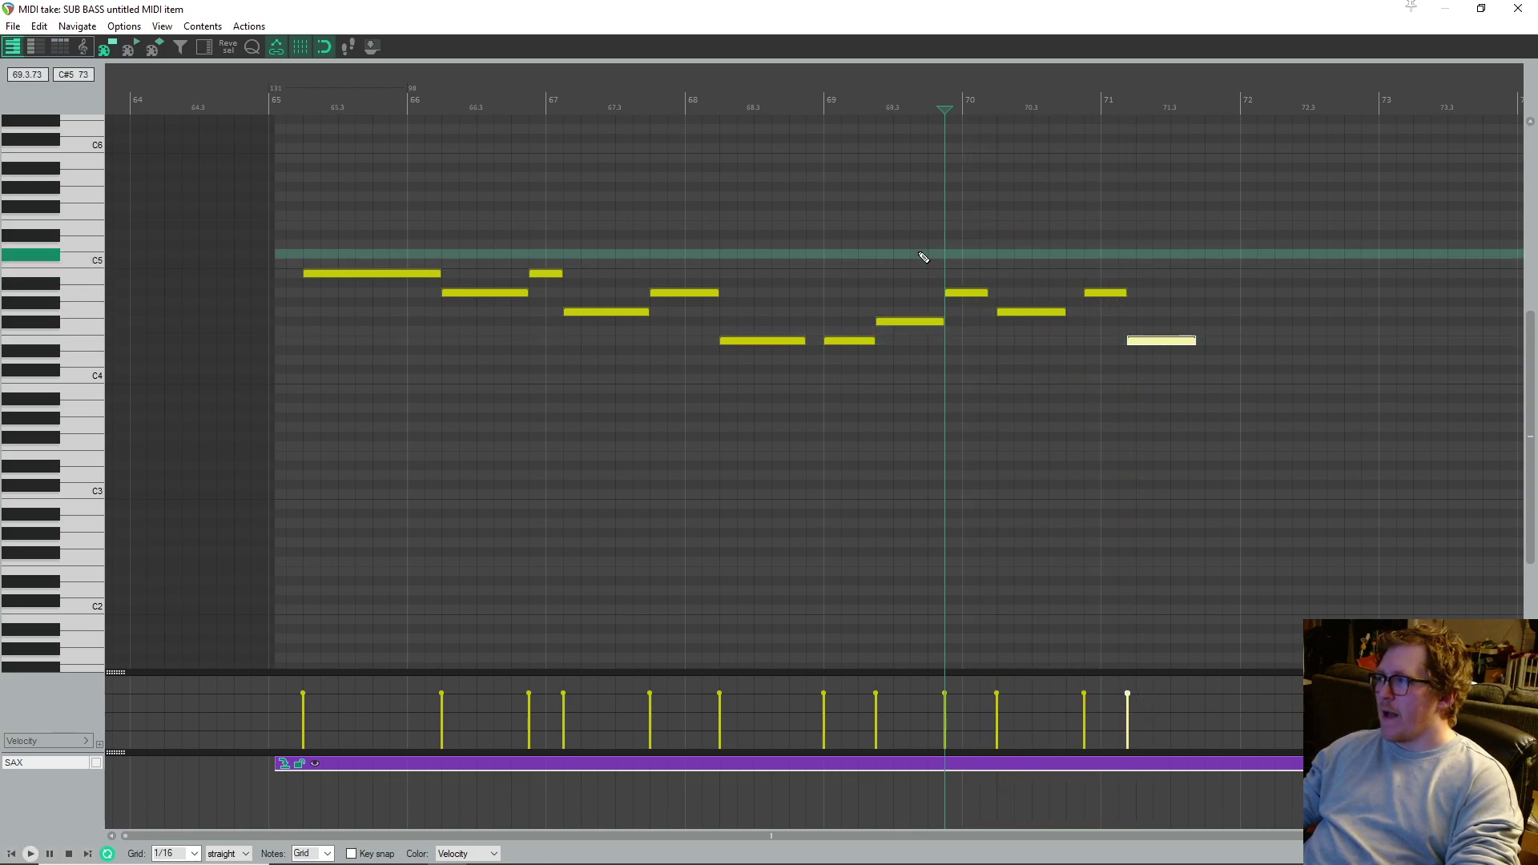
key(space)
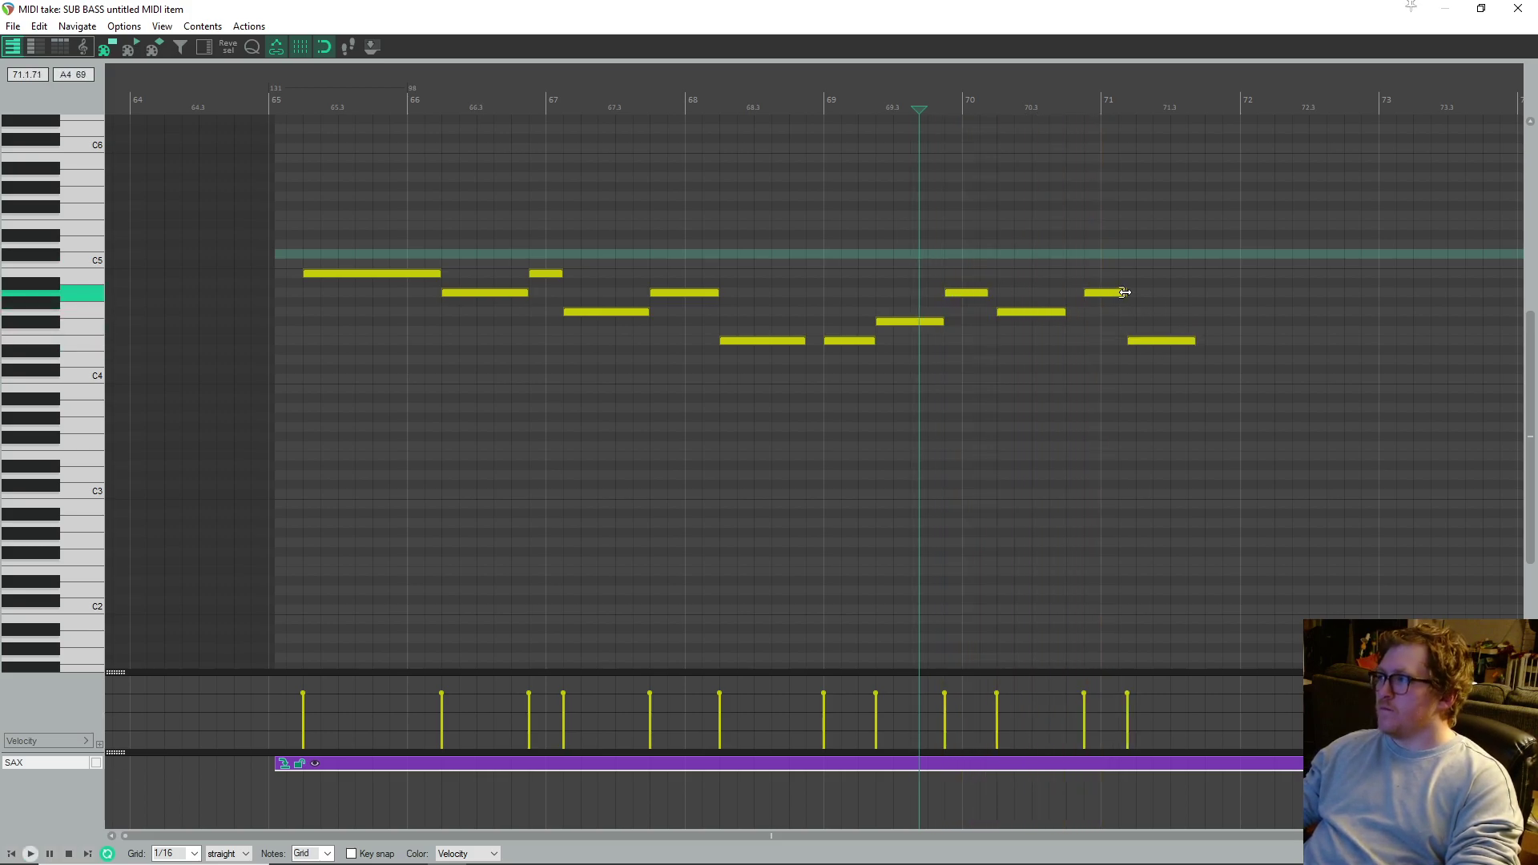
drag(1161, 342, 1126, 342)
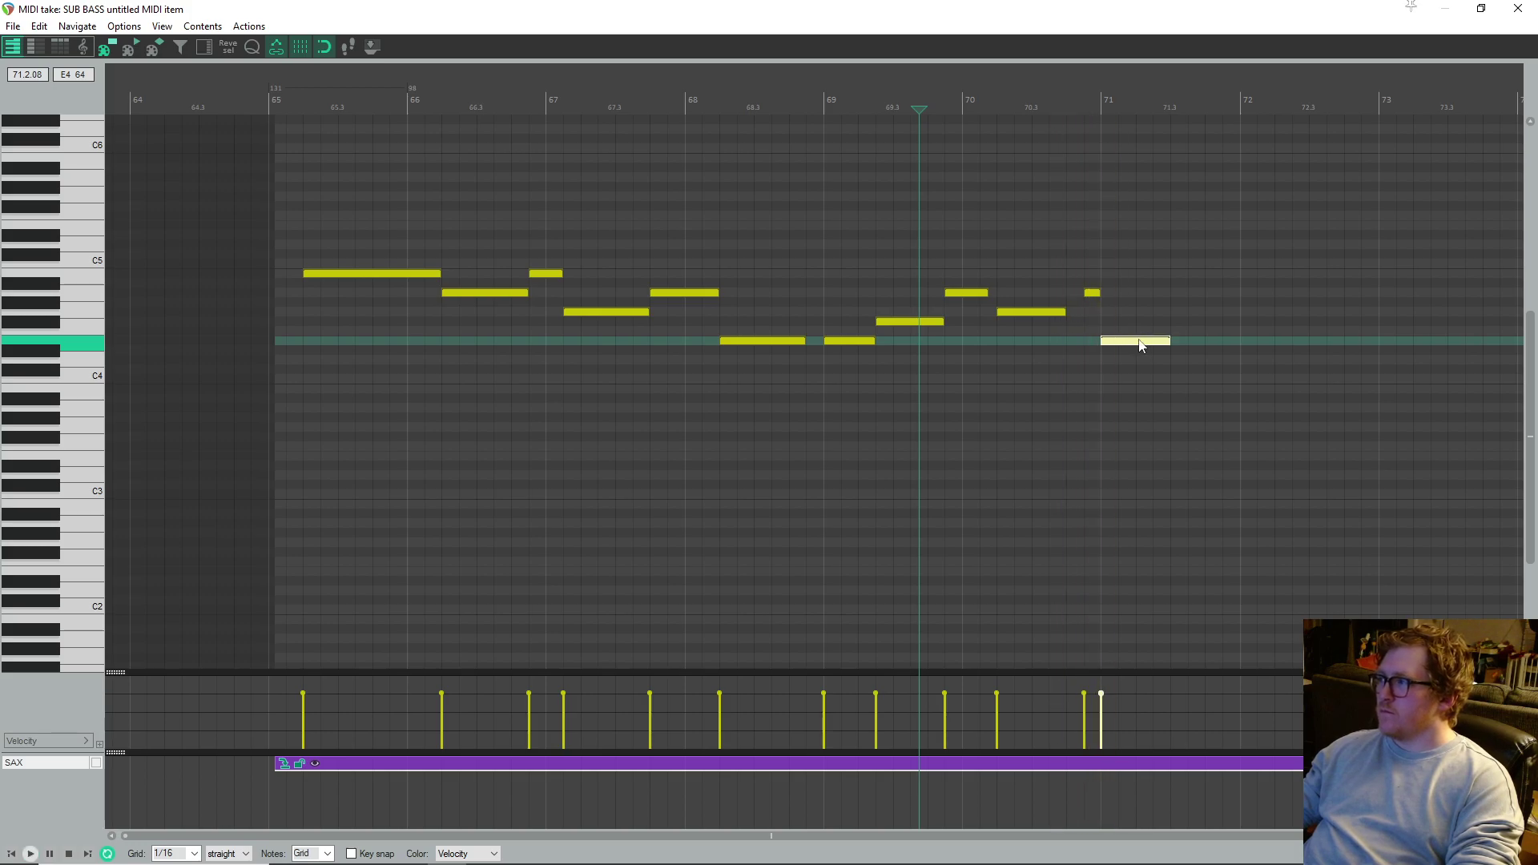
key(space)
drag(1099, 293, 1117, 293)
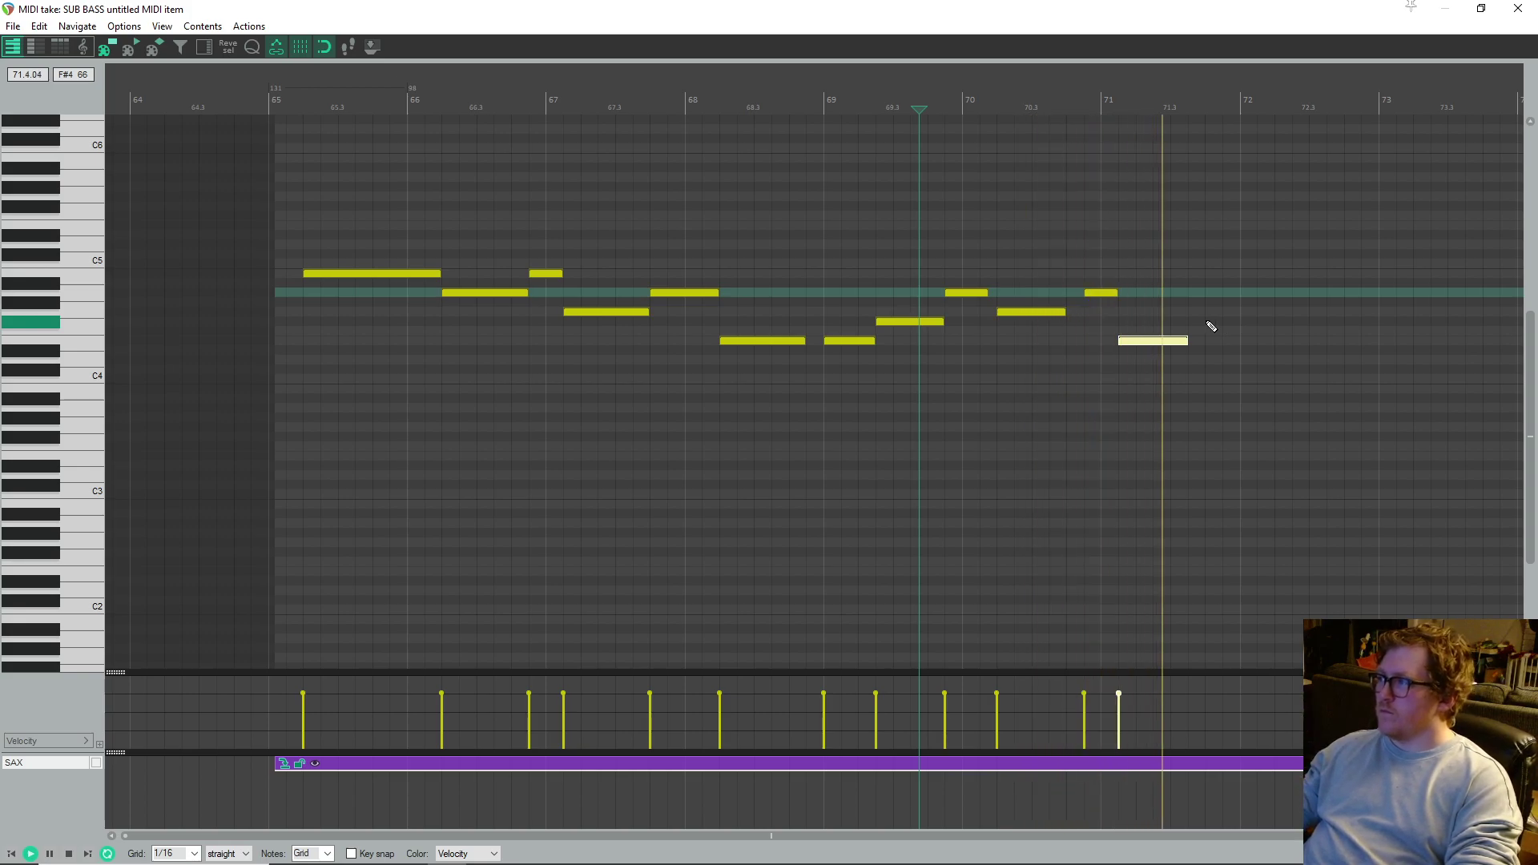
key(space)
- Add an A4 from beat 3 of bar 71 to two sixteenths before bar 72, and trim the E4 to meet it
click(1227, 288)
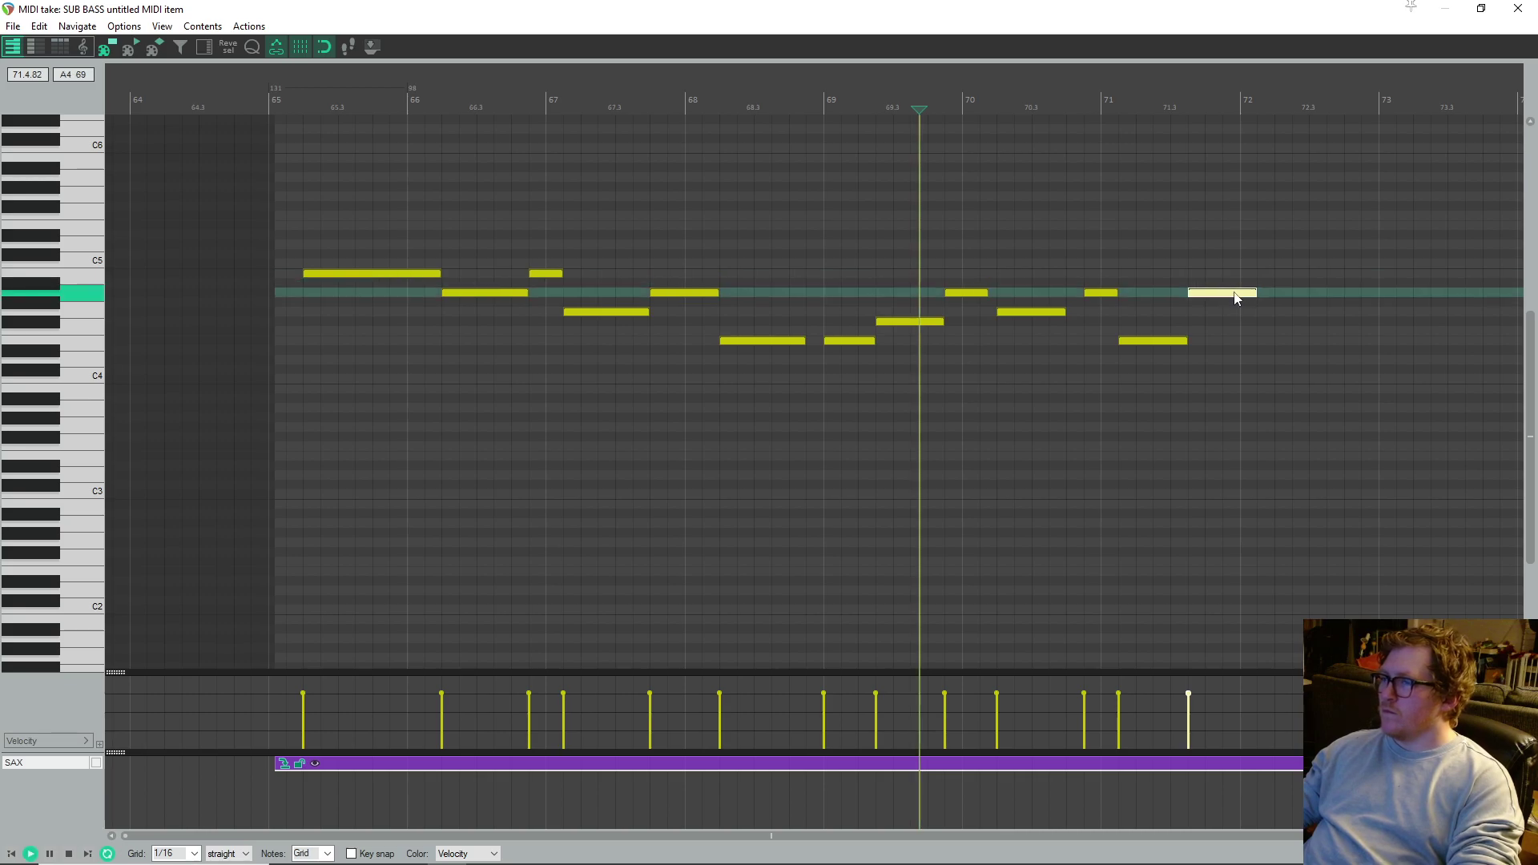
key(space)
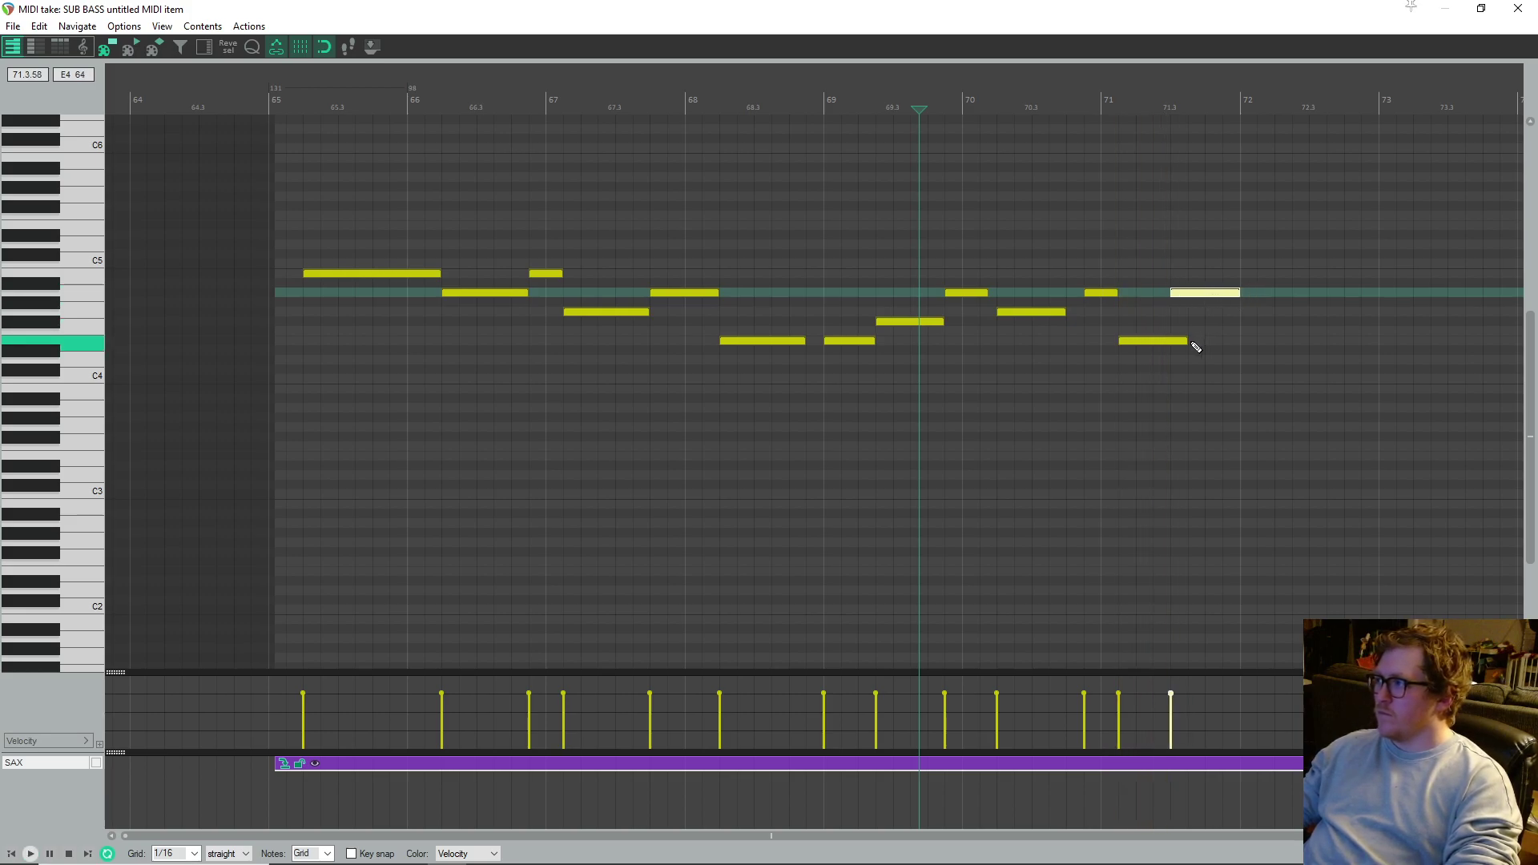
key(space)
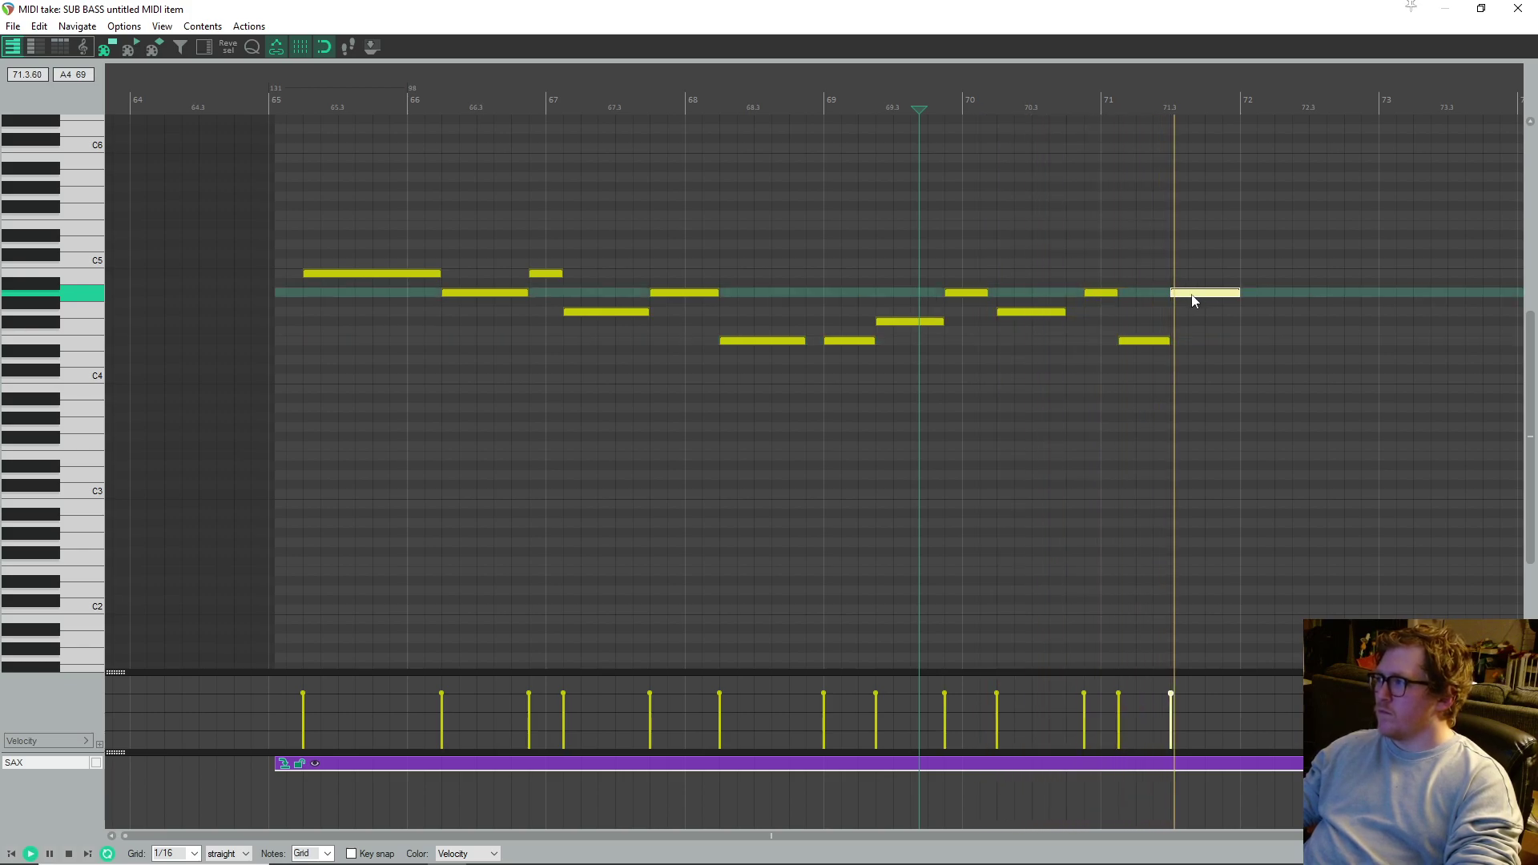
key(space)
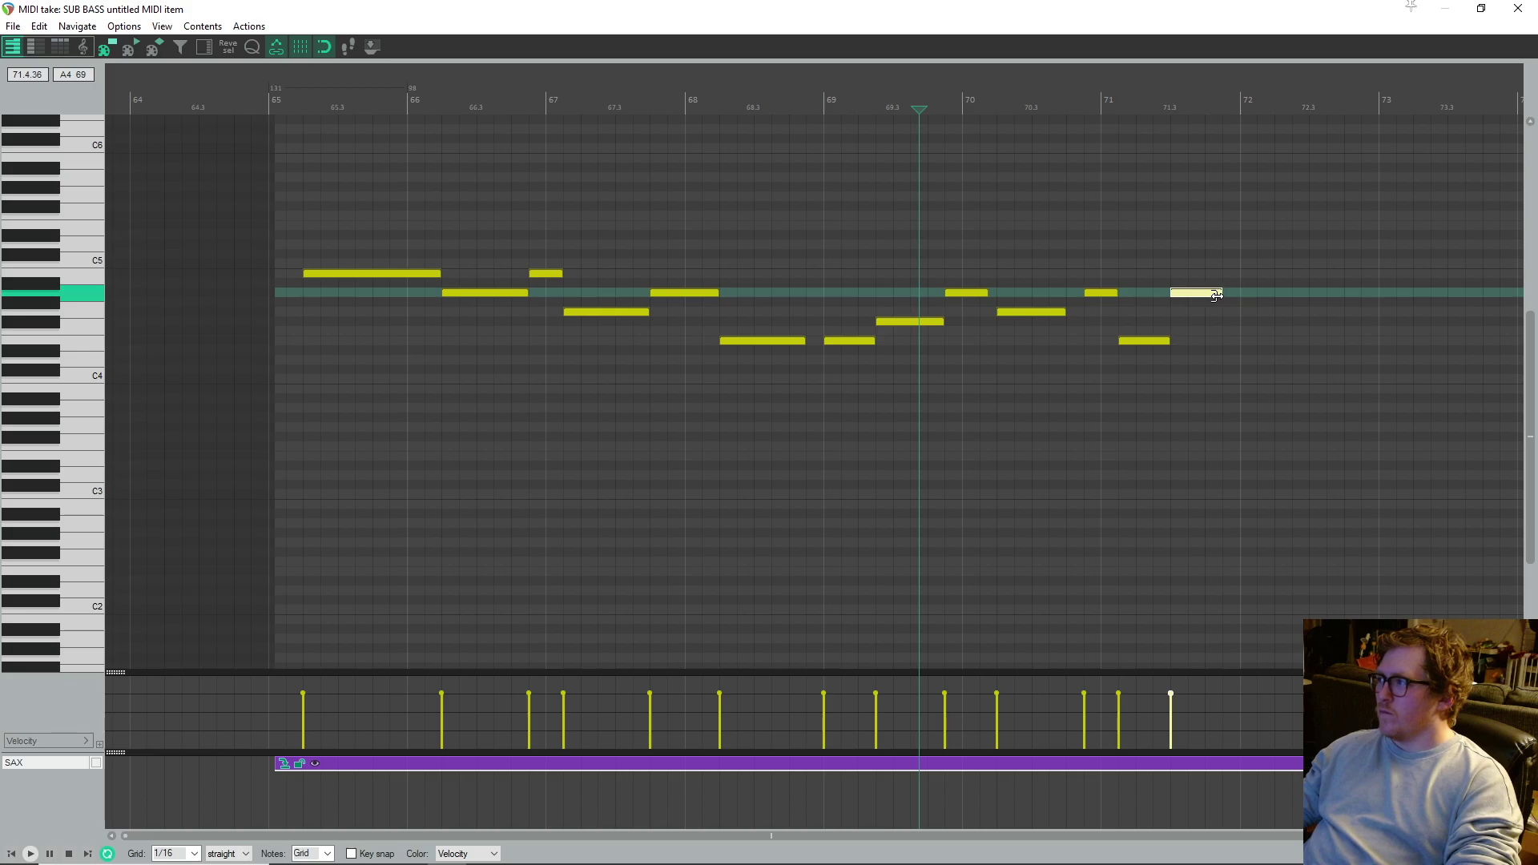
- Add a G4 up to beat 2 of bar 72 and a B4 from there to bar 73, and play the new phrase
drag(1199, 301, 1305, 279)
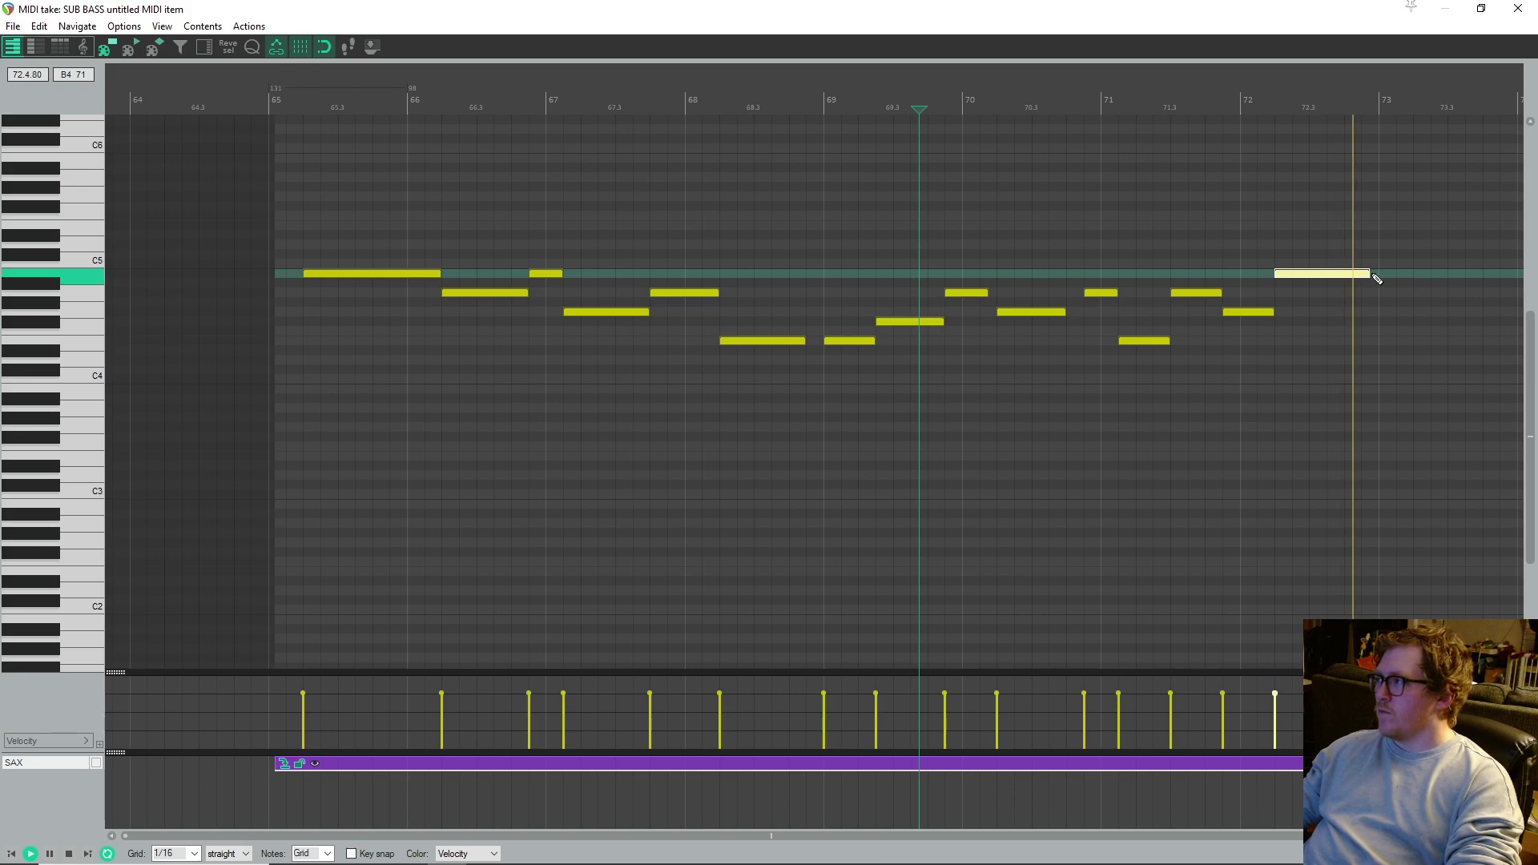
key(space)
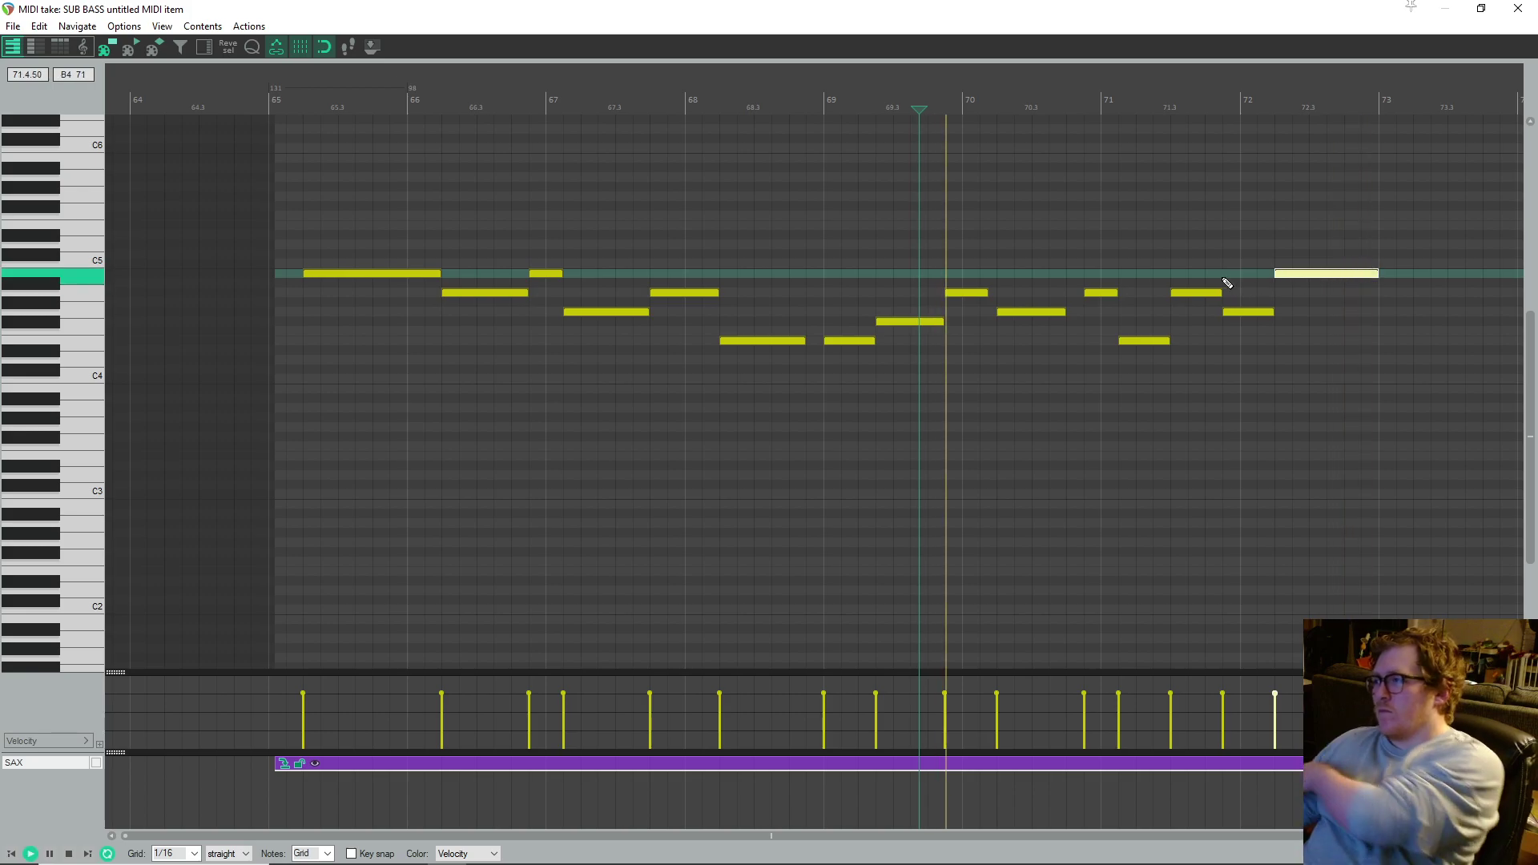
scroll(1170, 230, down, 3)
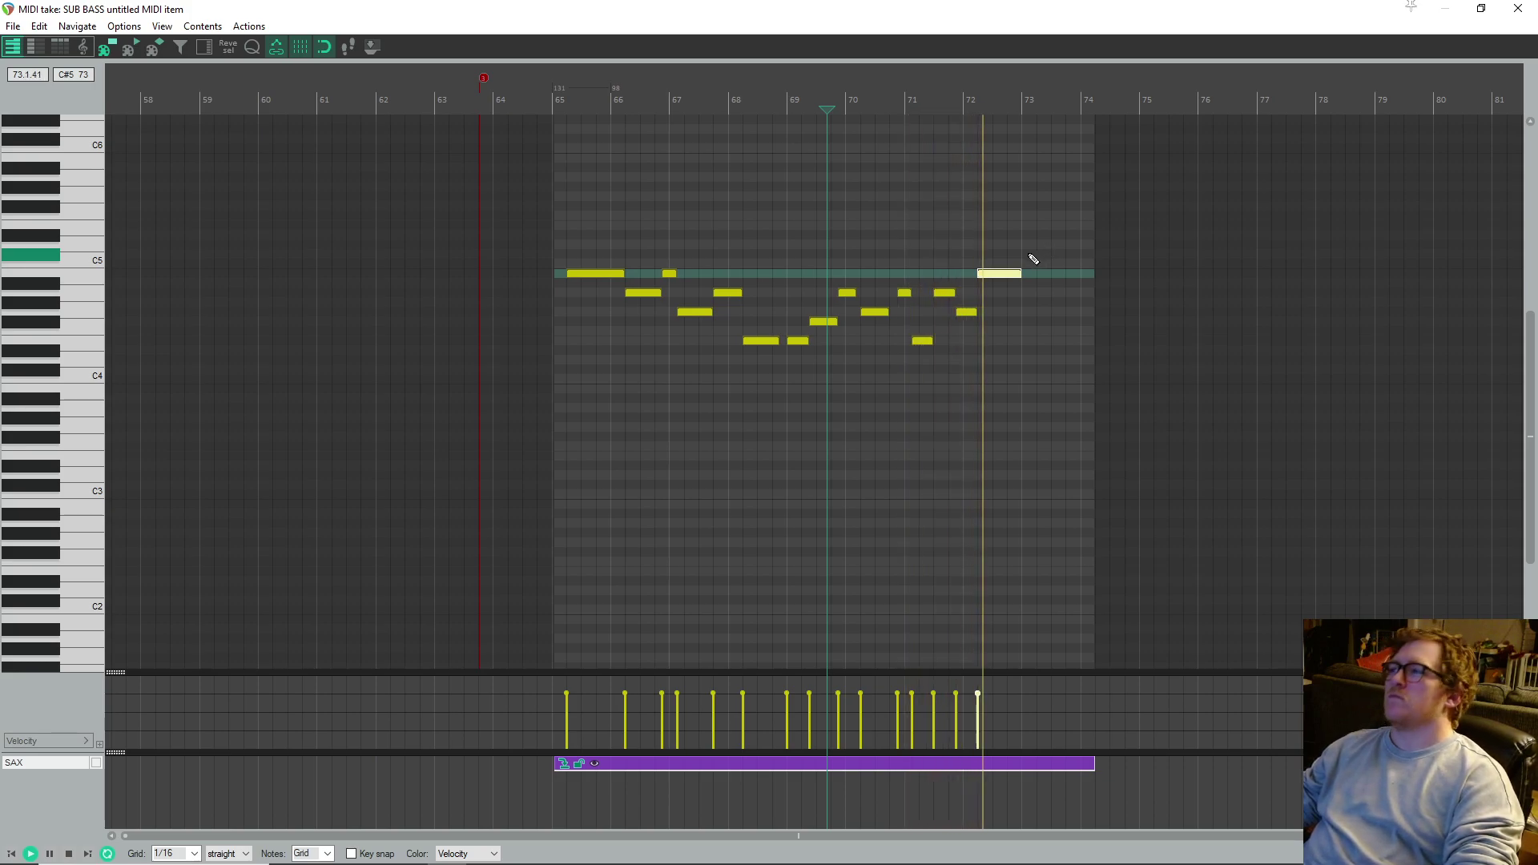
- Shorten the B4 to end at beat 4 of bar 72, add an A4 from there to beat 2 of bar 73, and play
scroll(1001, 281, up, 5)
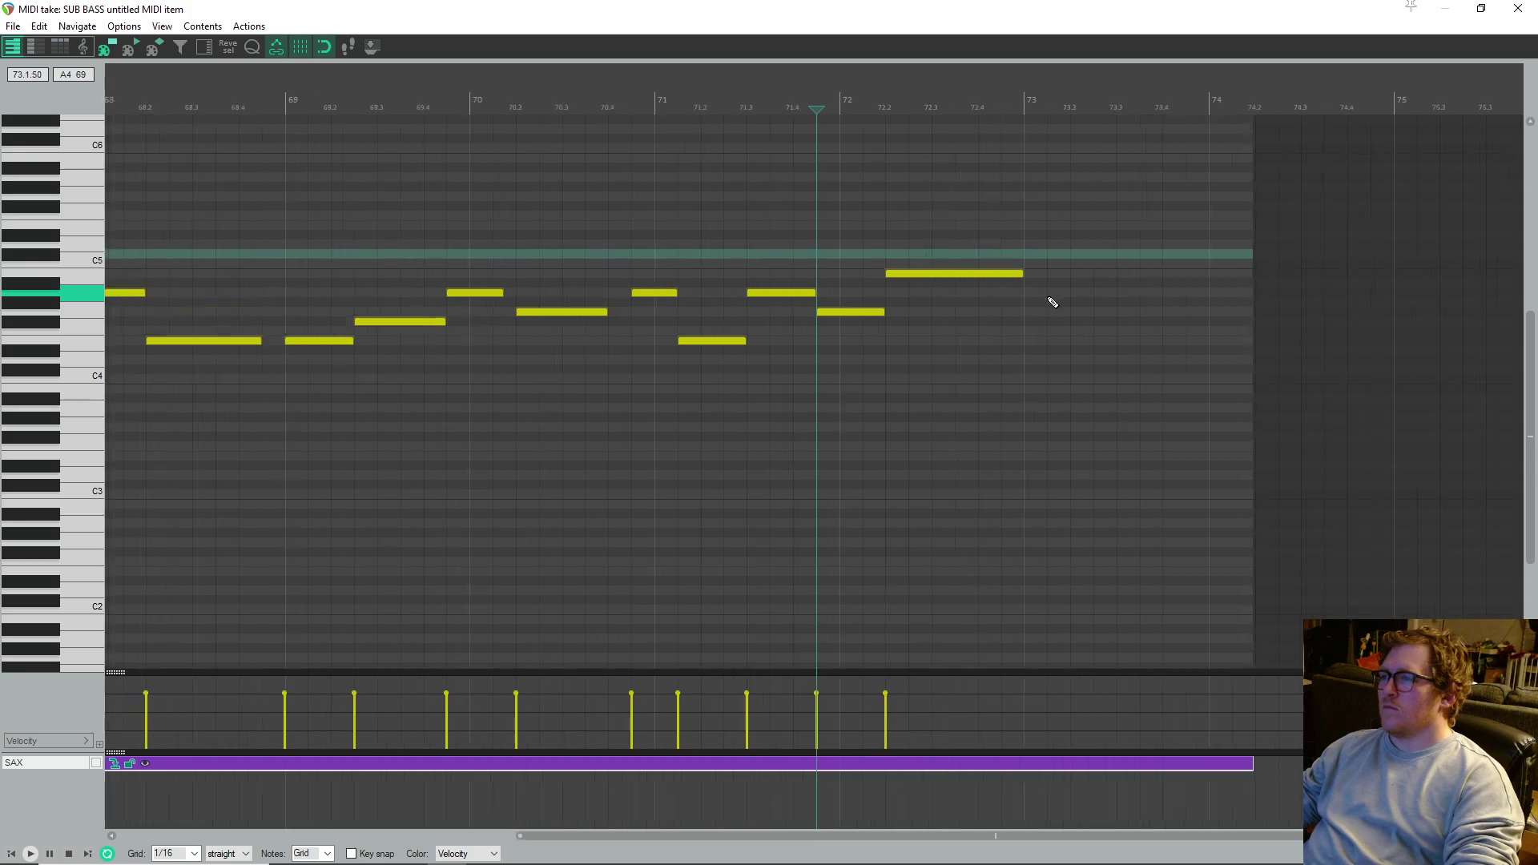
key(space)
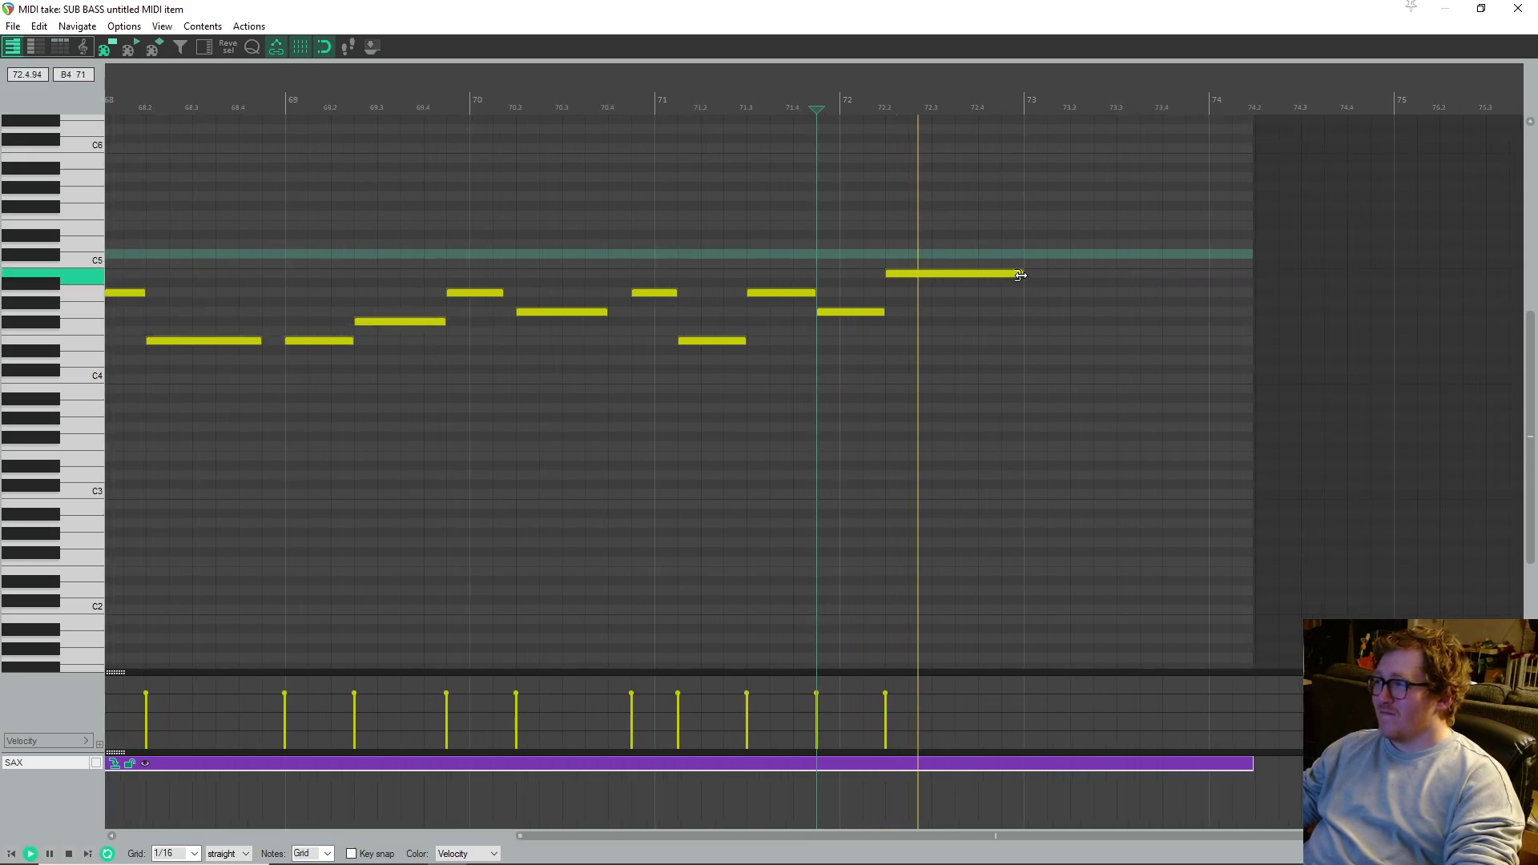
key(space)
drag(1021, 276, 1055, 295)
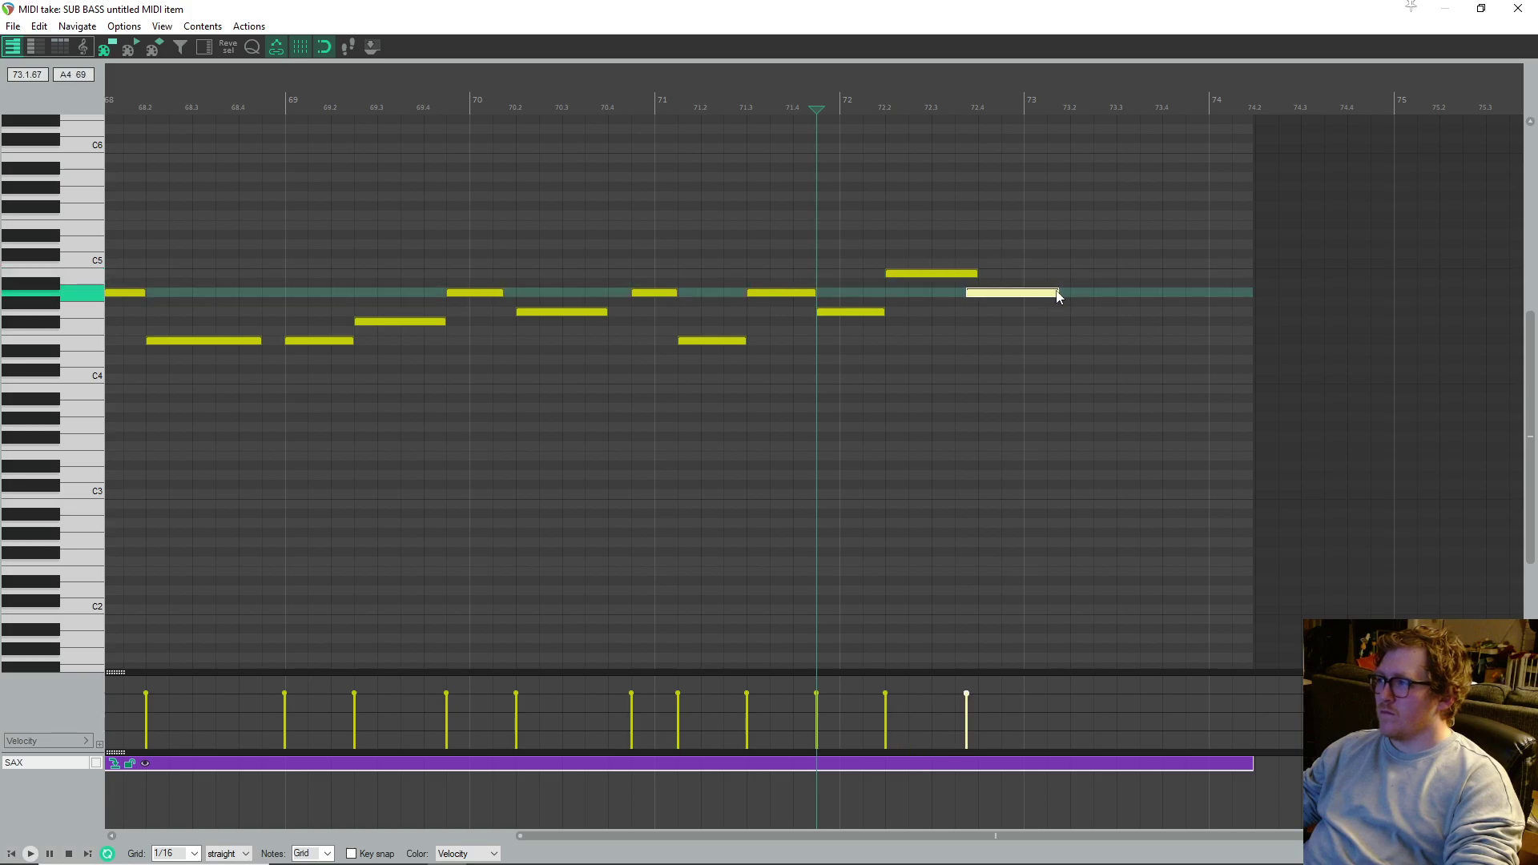
scroll(1061, 299, down, 5)
key(space)
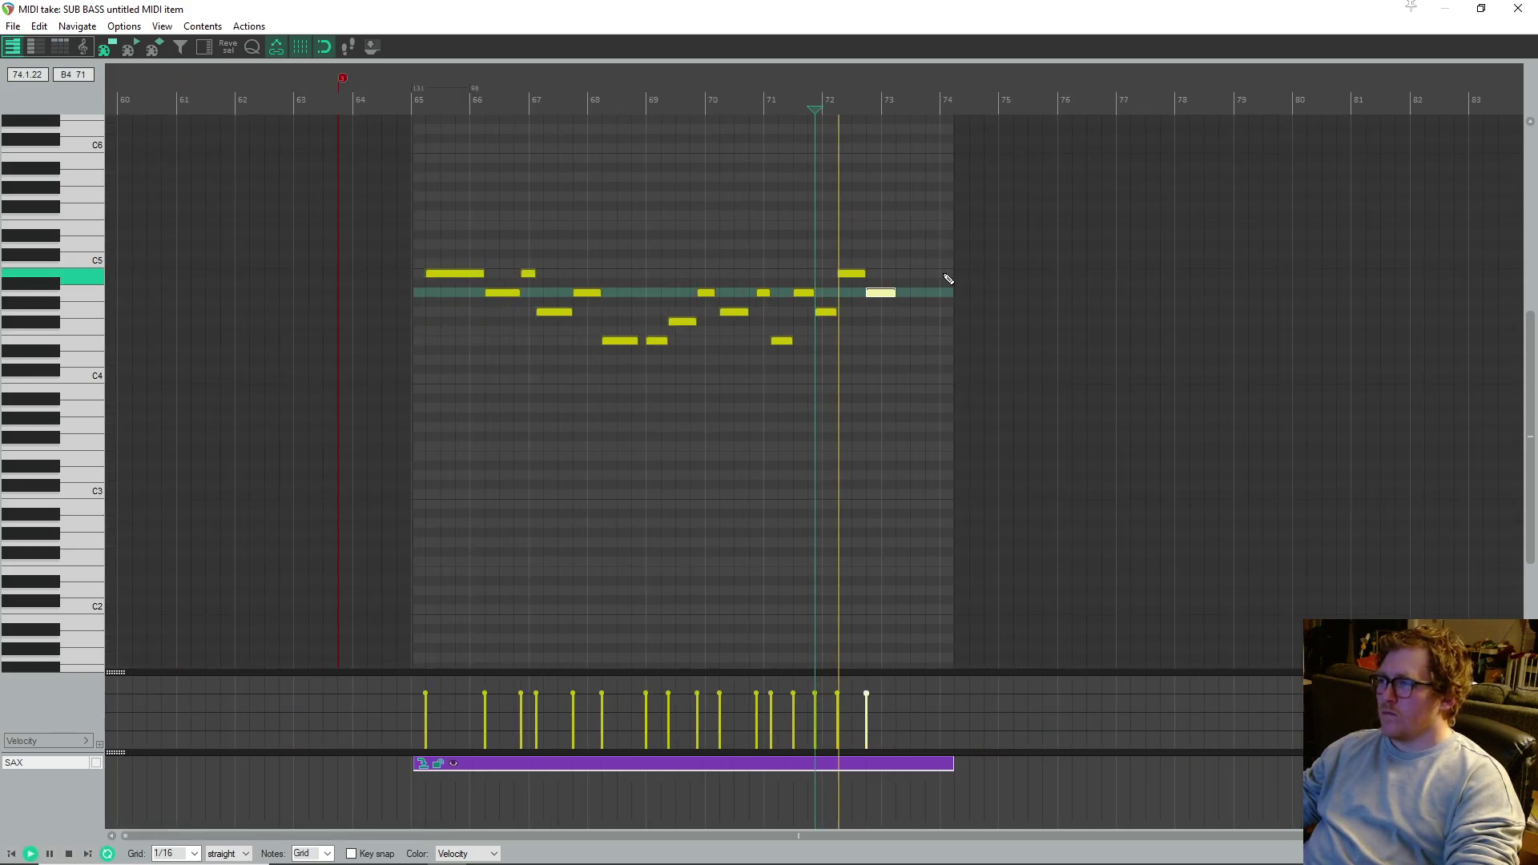
- Audition C5 and A#4 as pitches for the note leading into bar 73, and return it to A4
drag(881, 295, 887, 266)
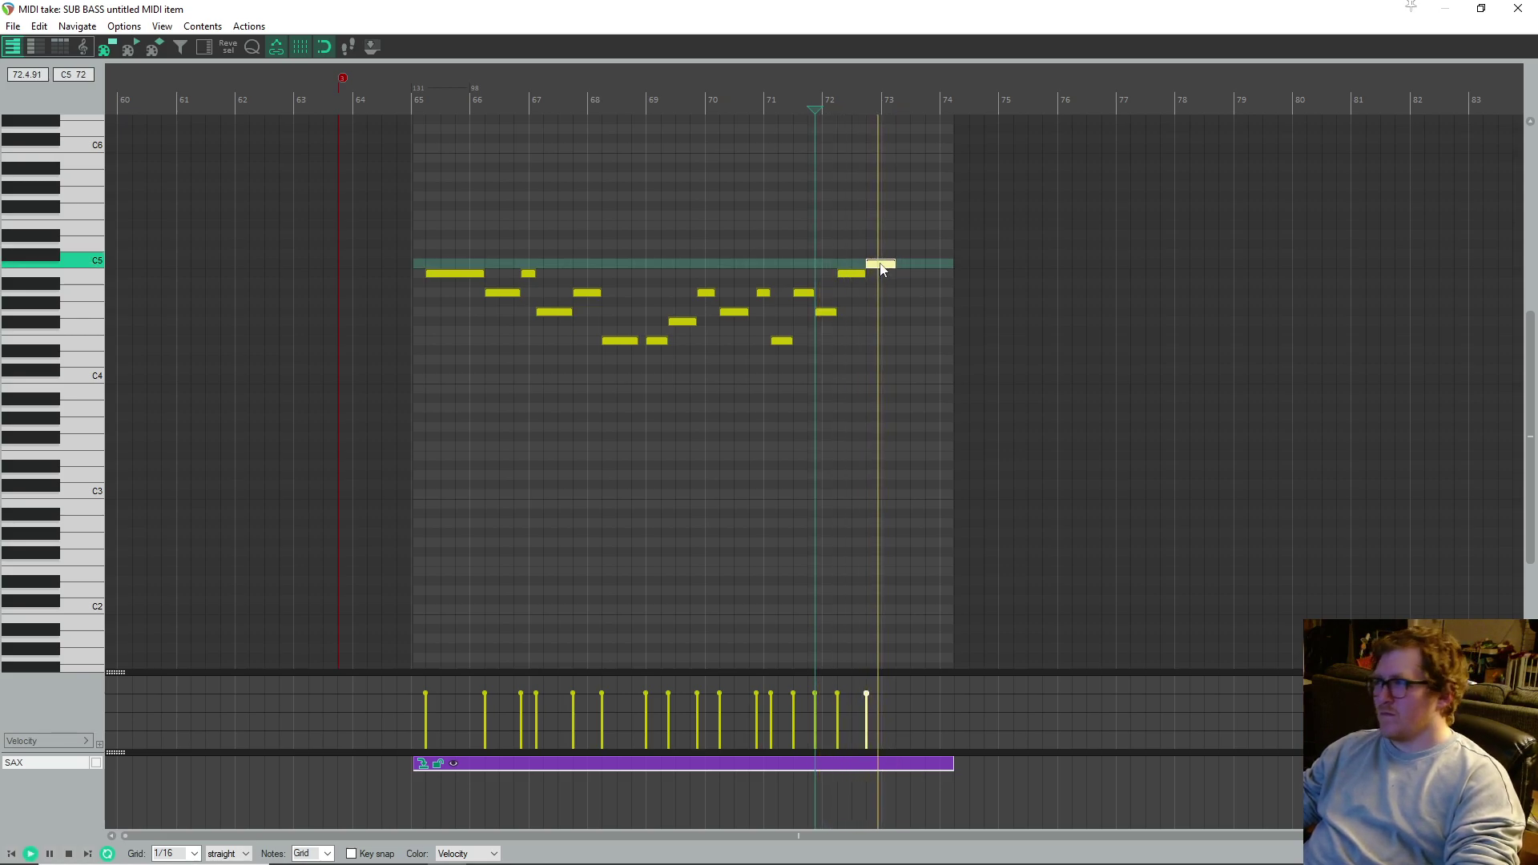
mouse_move(879, 262)
mouse_down()
mouse_move(882, 231)
mouse_move(883, 284)
mouse_up()
key(space)
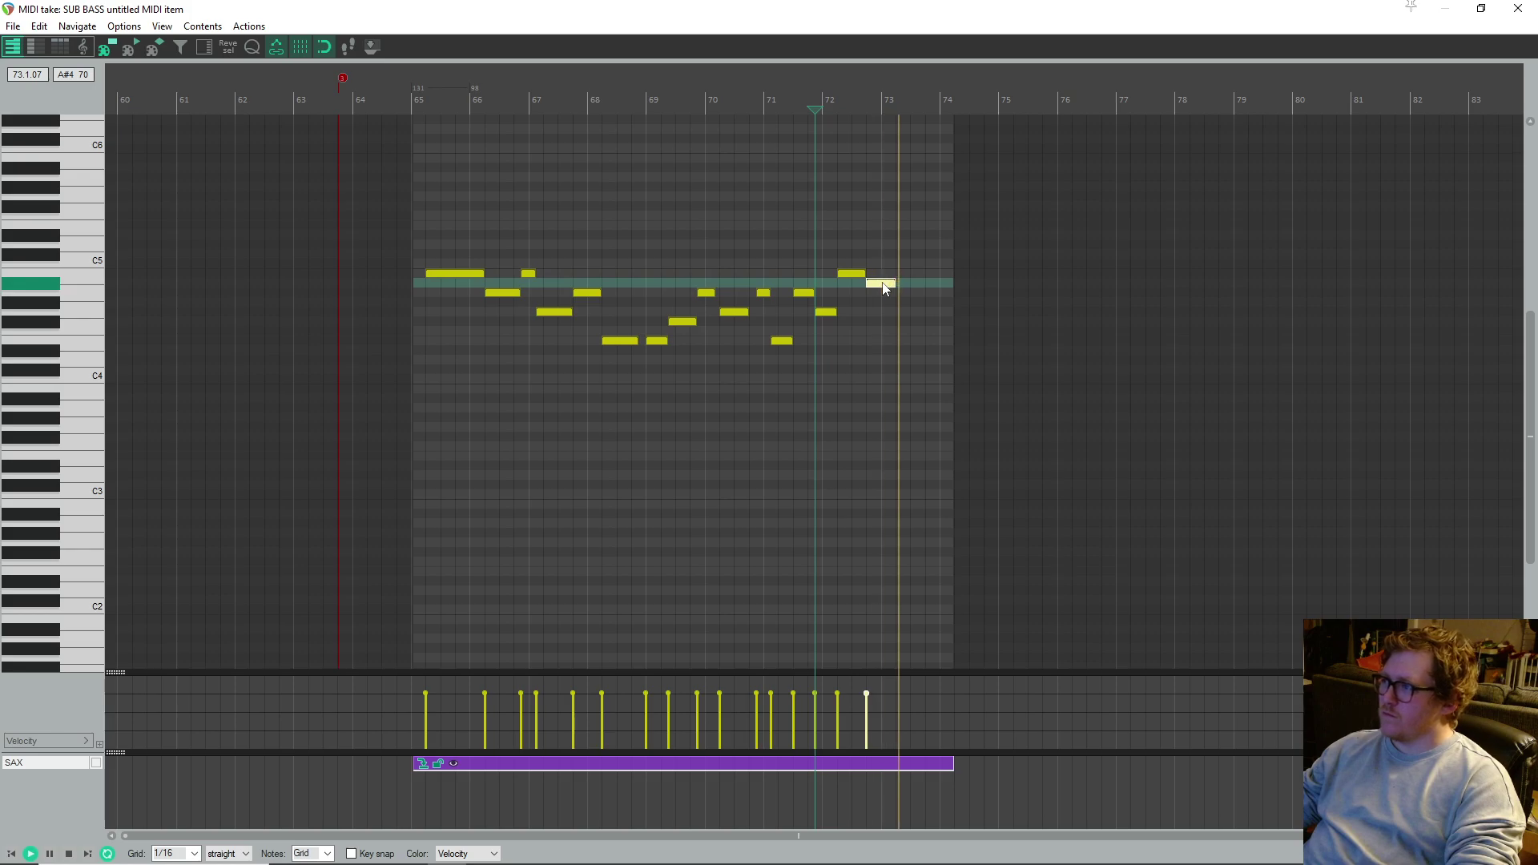
drag(885, 289, 884, 297)
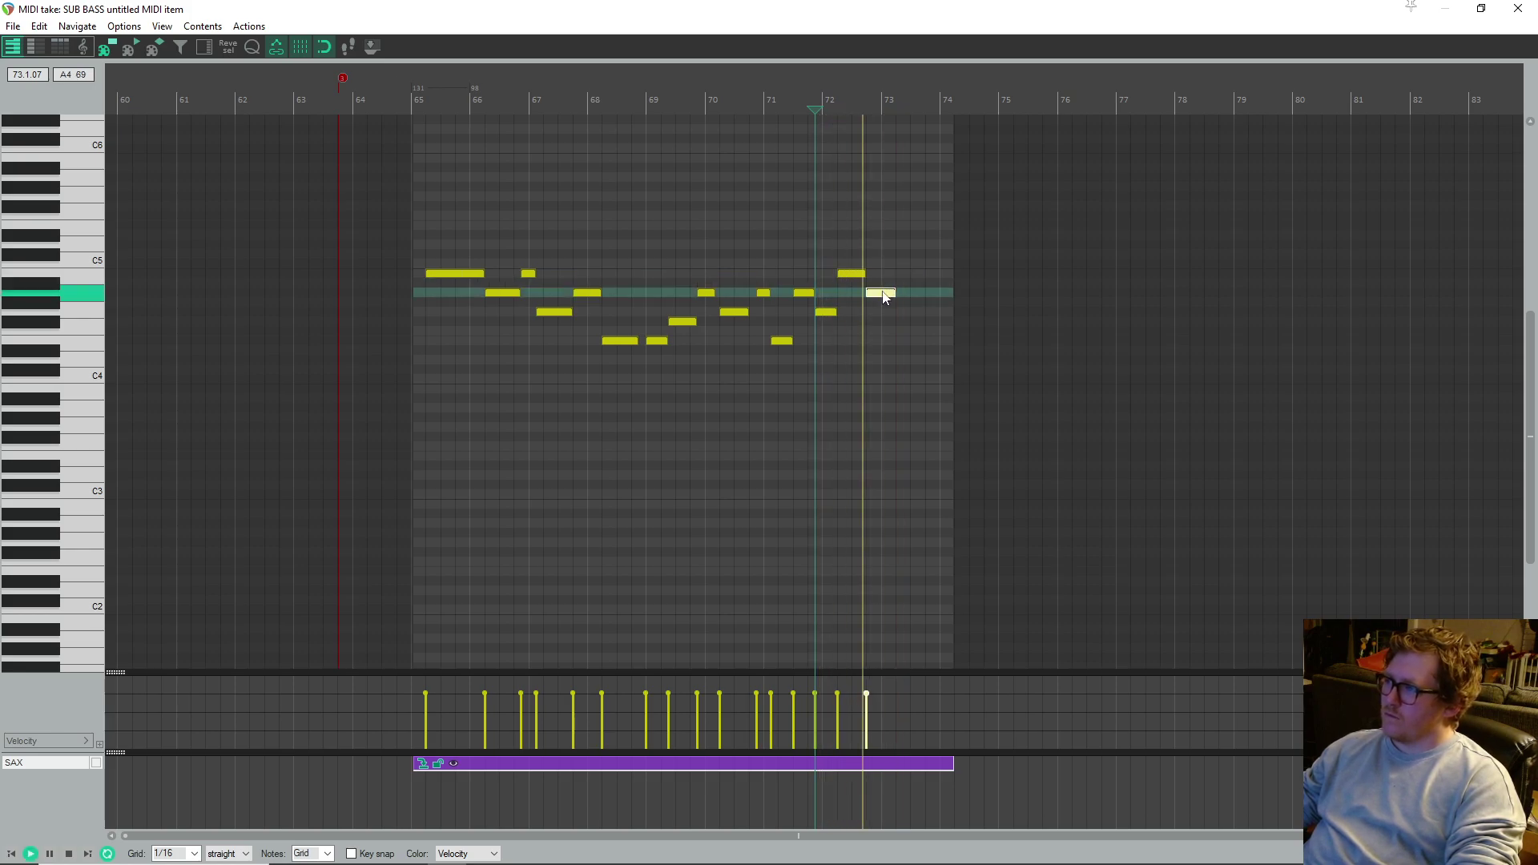
- Add a G4 from beat 2 to beat 4 of bar 73 and an F#4 from there to the item's end
click(918, 303)
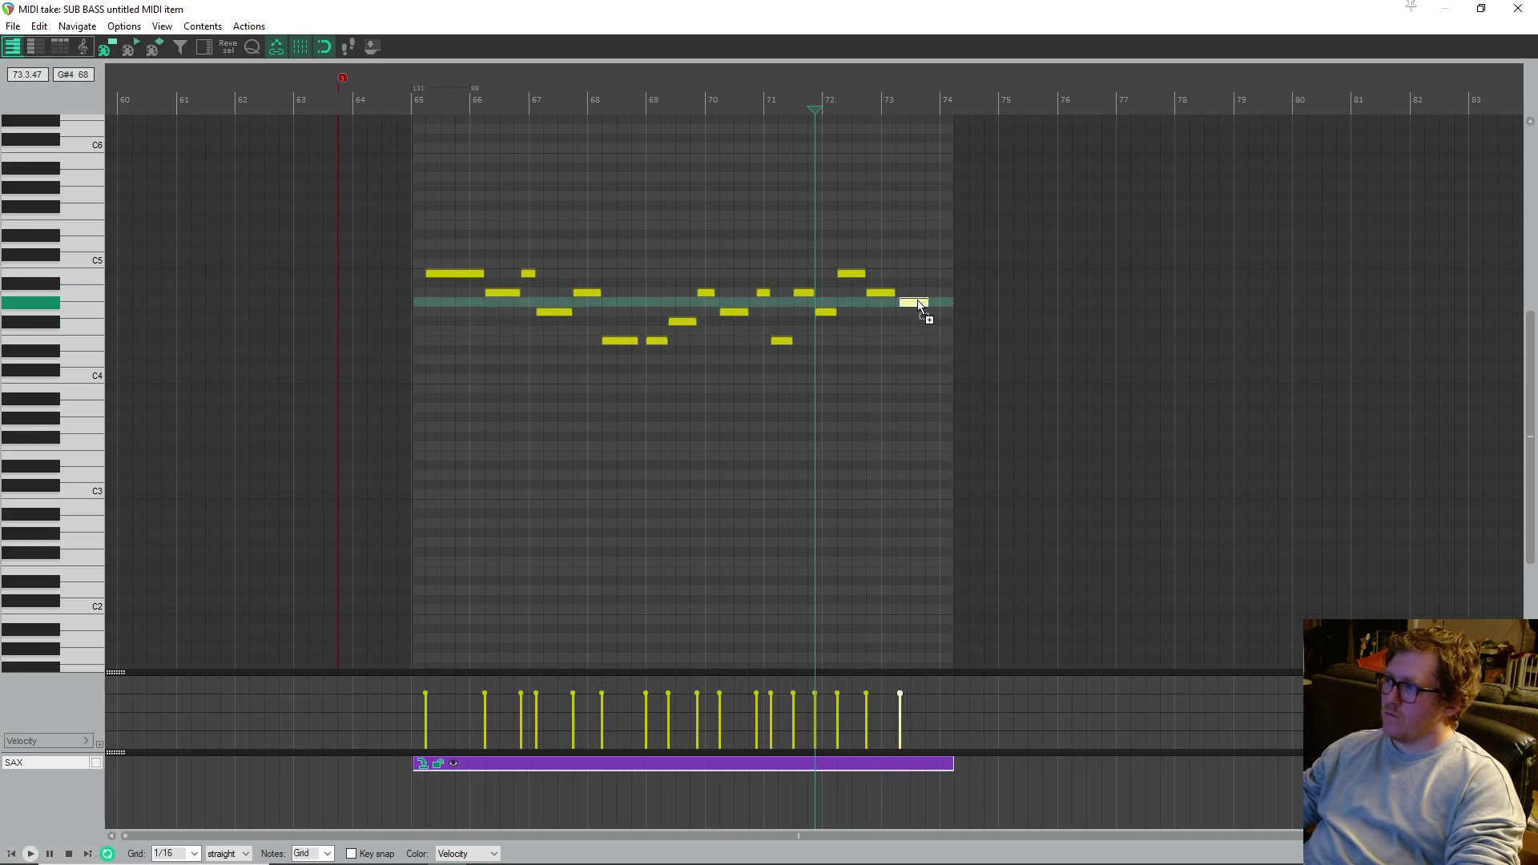
drag(914, 304, 943, 324)
click(935, 321)
key(space)
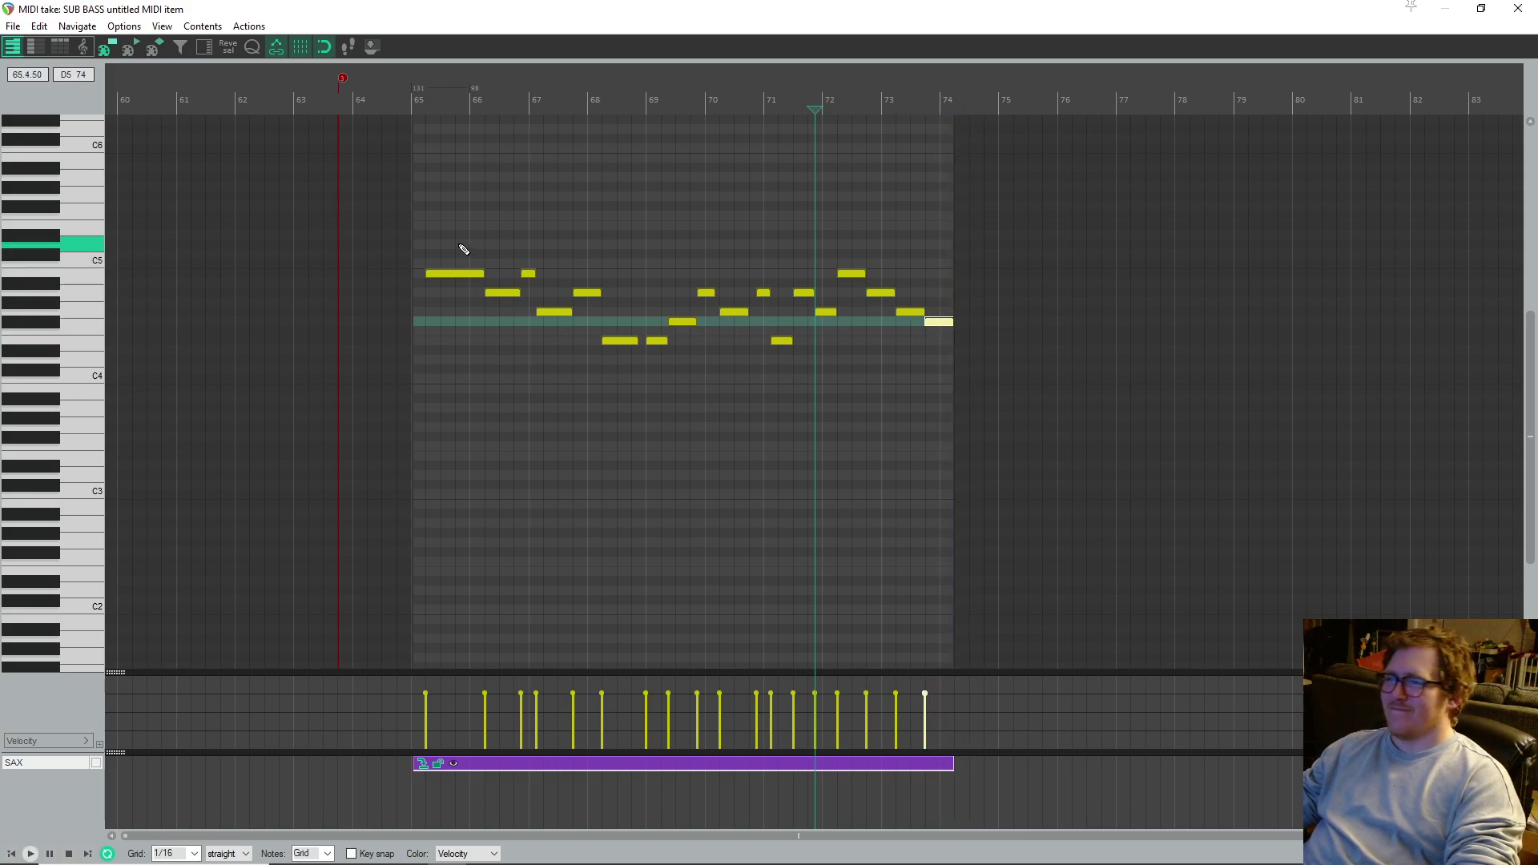
- Play the melody from its start, and try the short B4 just before bar 67 at E4
click(384, 234)
key(space)
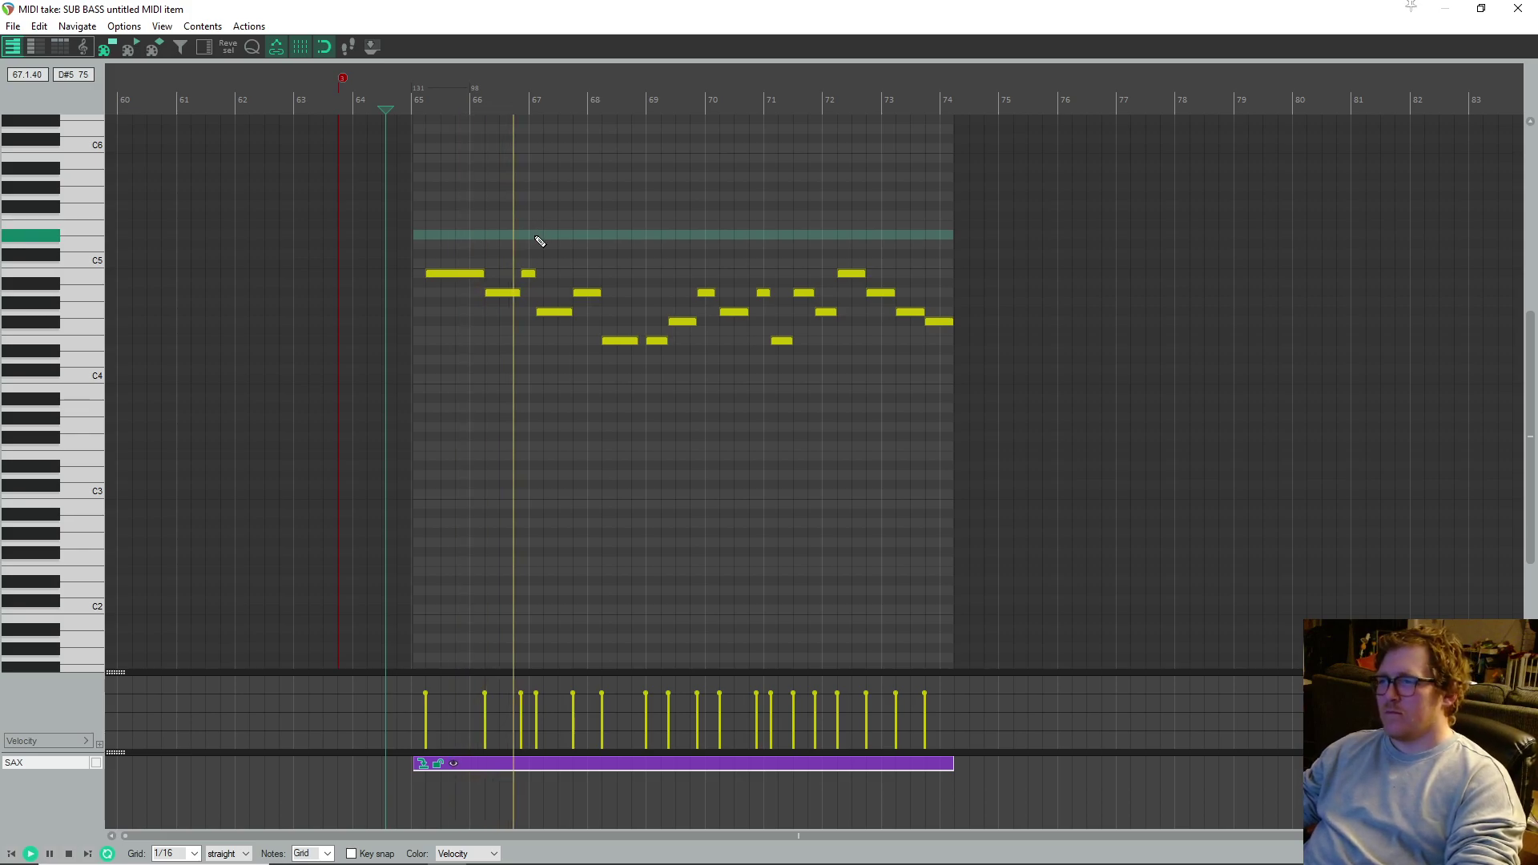
key(space)
click(529, 274)
drag(530, 278, 528, 346)
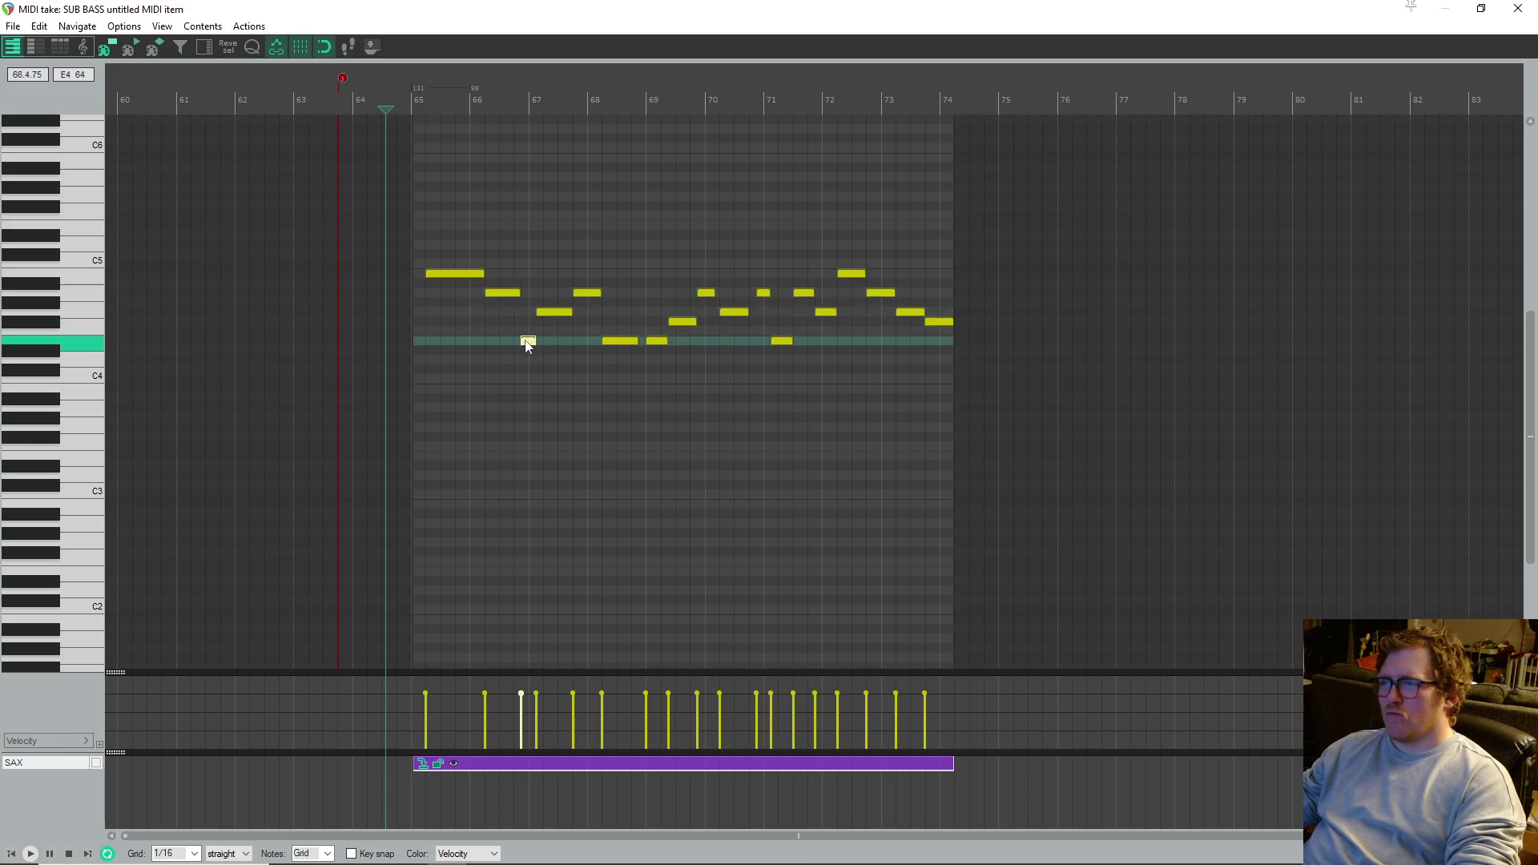
click(448, 319)
key(space)
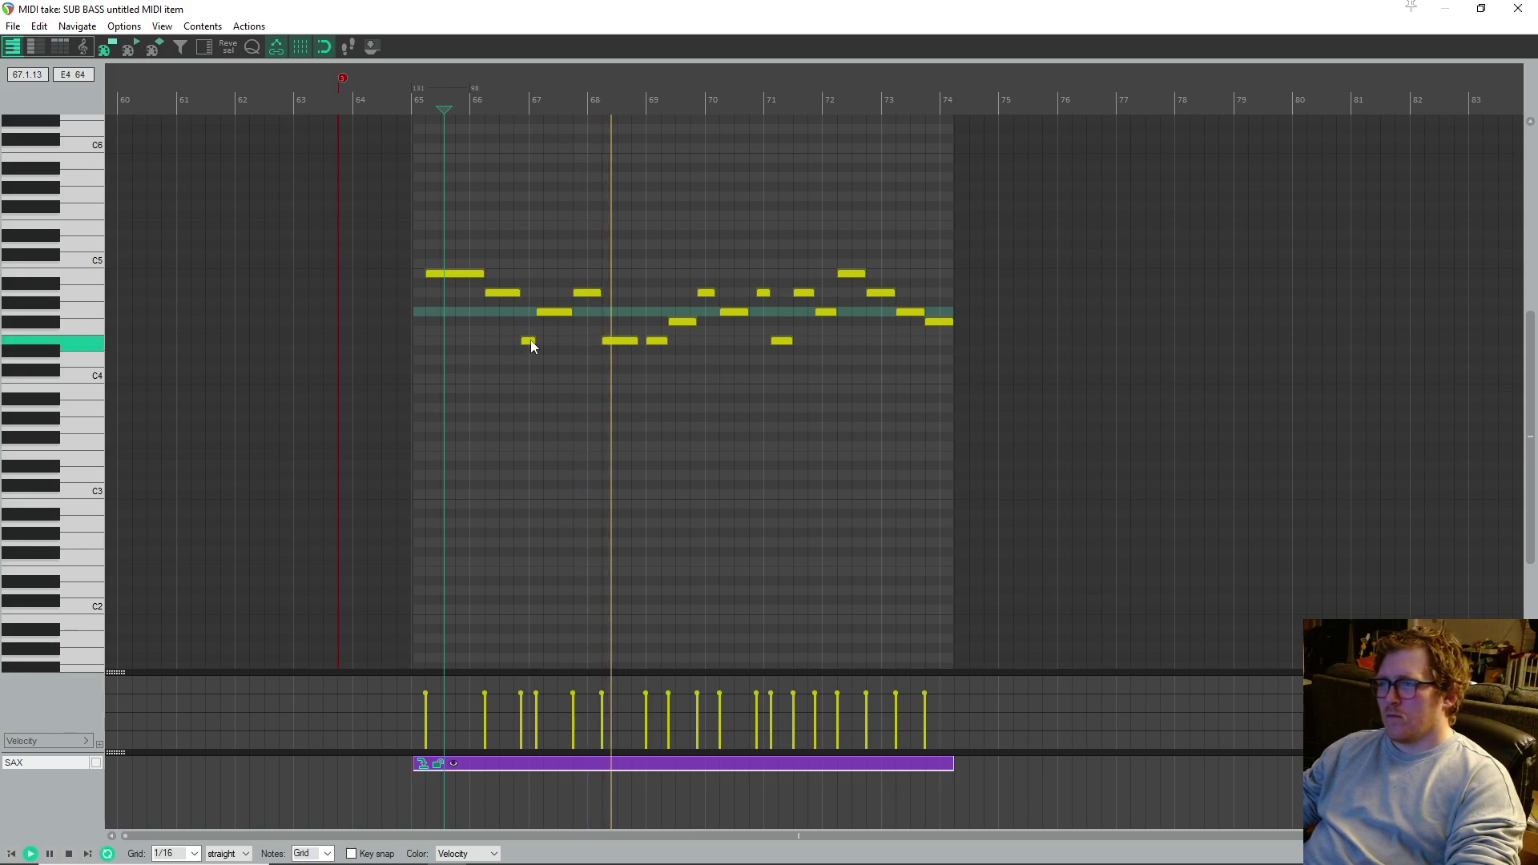
- Try G#4 for the short note before bar 67, raise it back to B4, and play it
drag(531, 342, 531, 305)
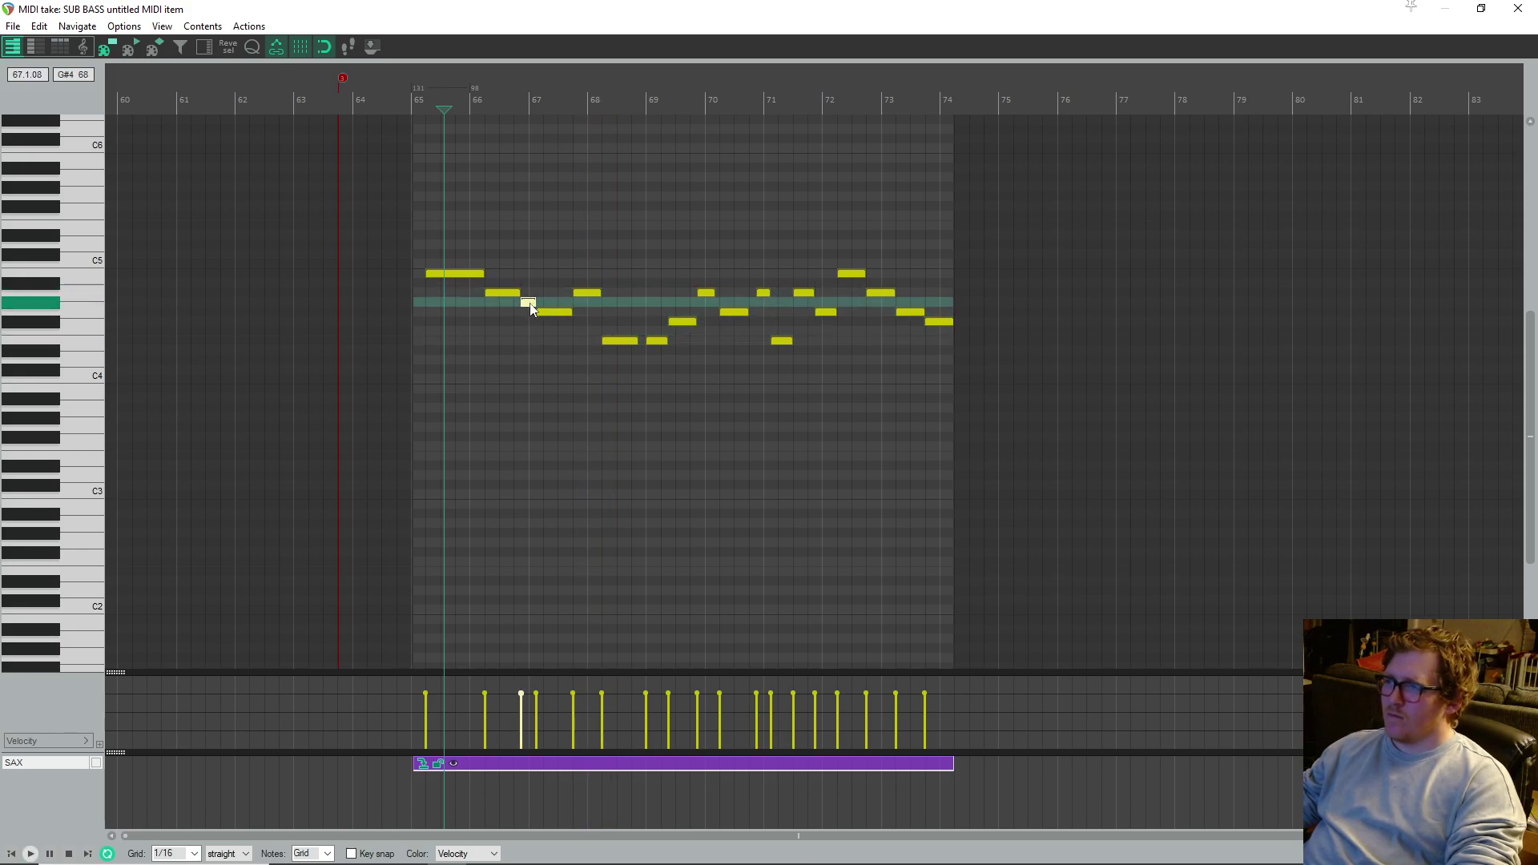
key(Up)
key(Up)
key(Up)
key(Up)
key(Up)
key(Up)
key(Up)
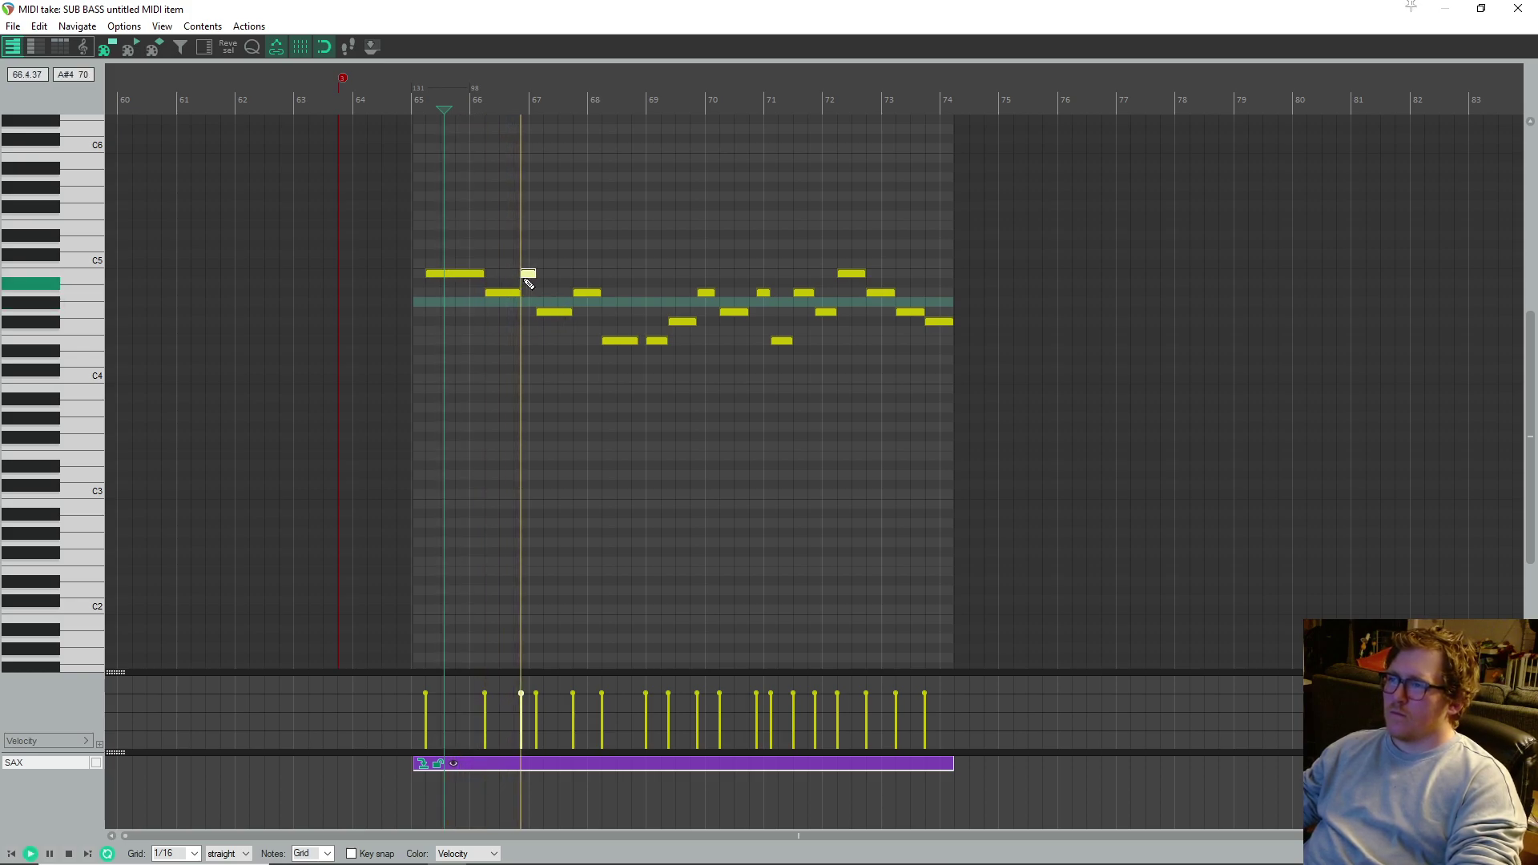
key(space)
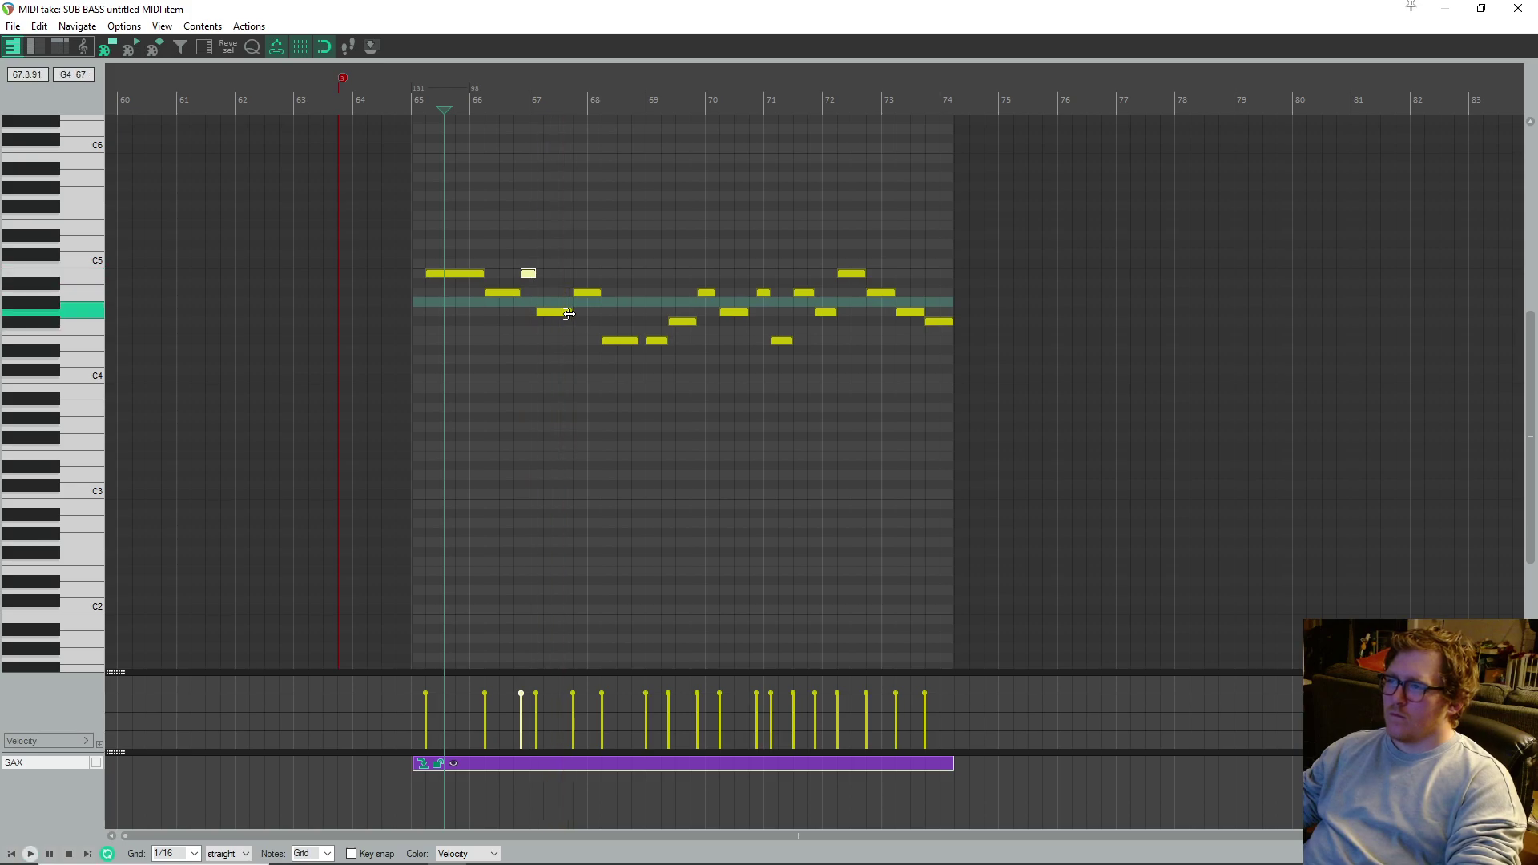
- Trim the G4 in bar 67 to end midway through beat 3, and extend the E4 in bar 68 to bar 69
key(space)
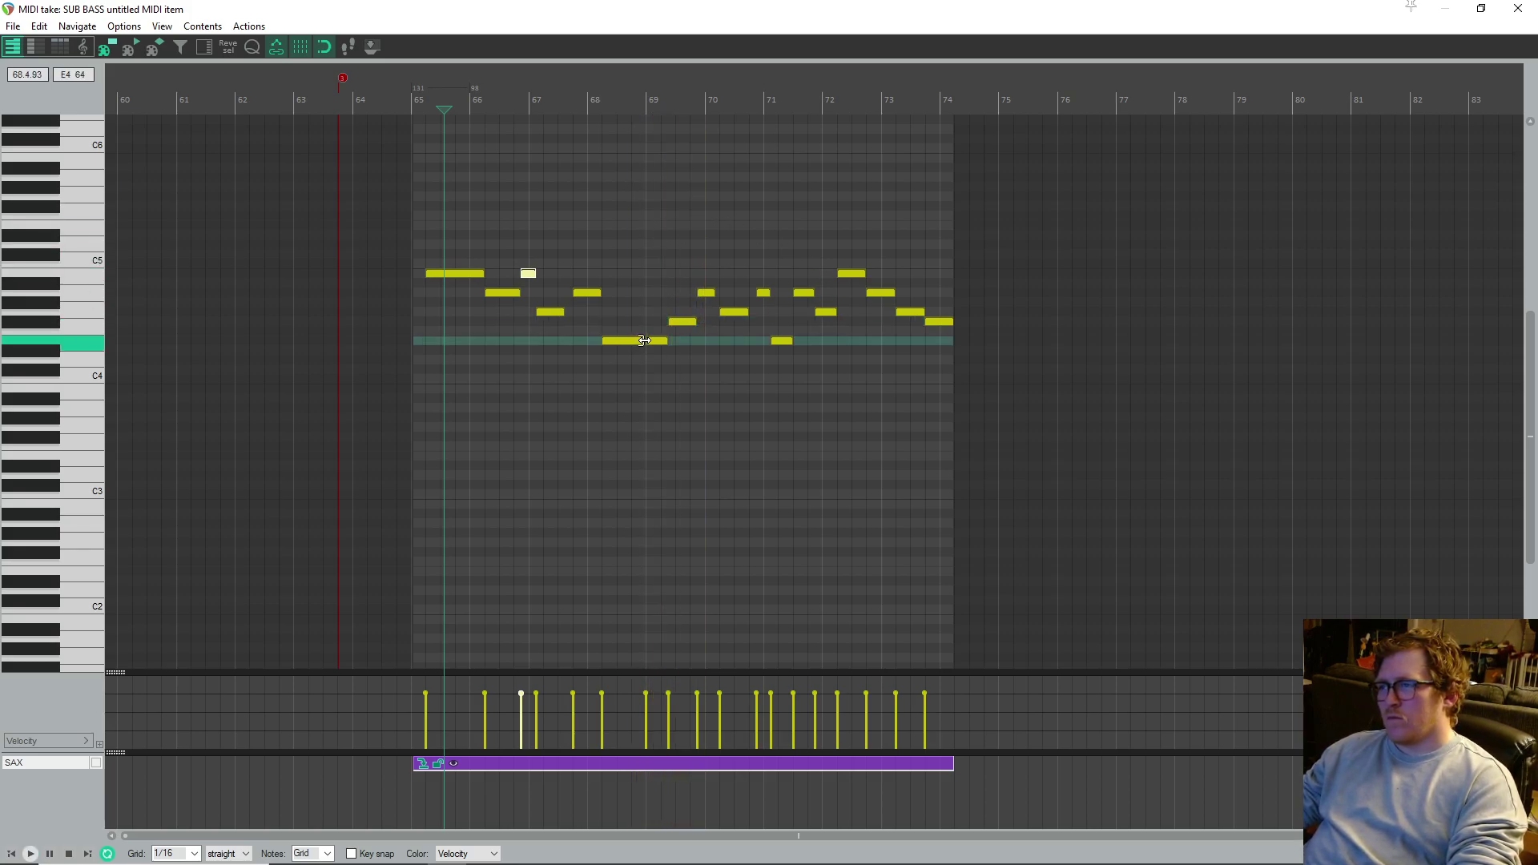
key(space)
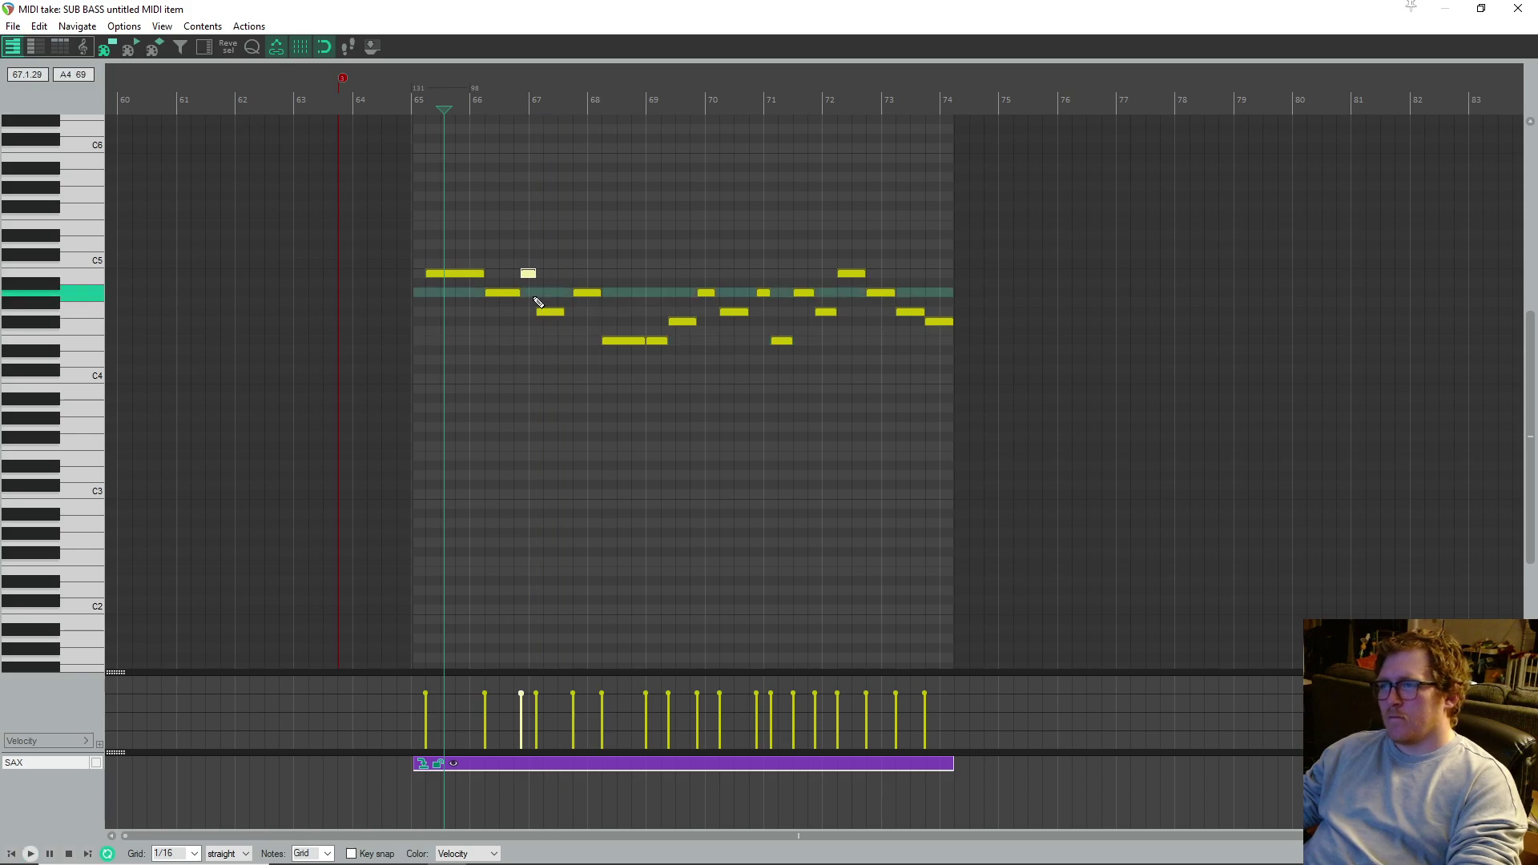
key(space)
- Extend the short B4 to beat 2 of bar 67, start the G4 there, and play from just before bar 66
scroll(543, 300, up, 5)
drag(825, 275, 852, 312)
key(space)
click(523, 214)
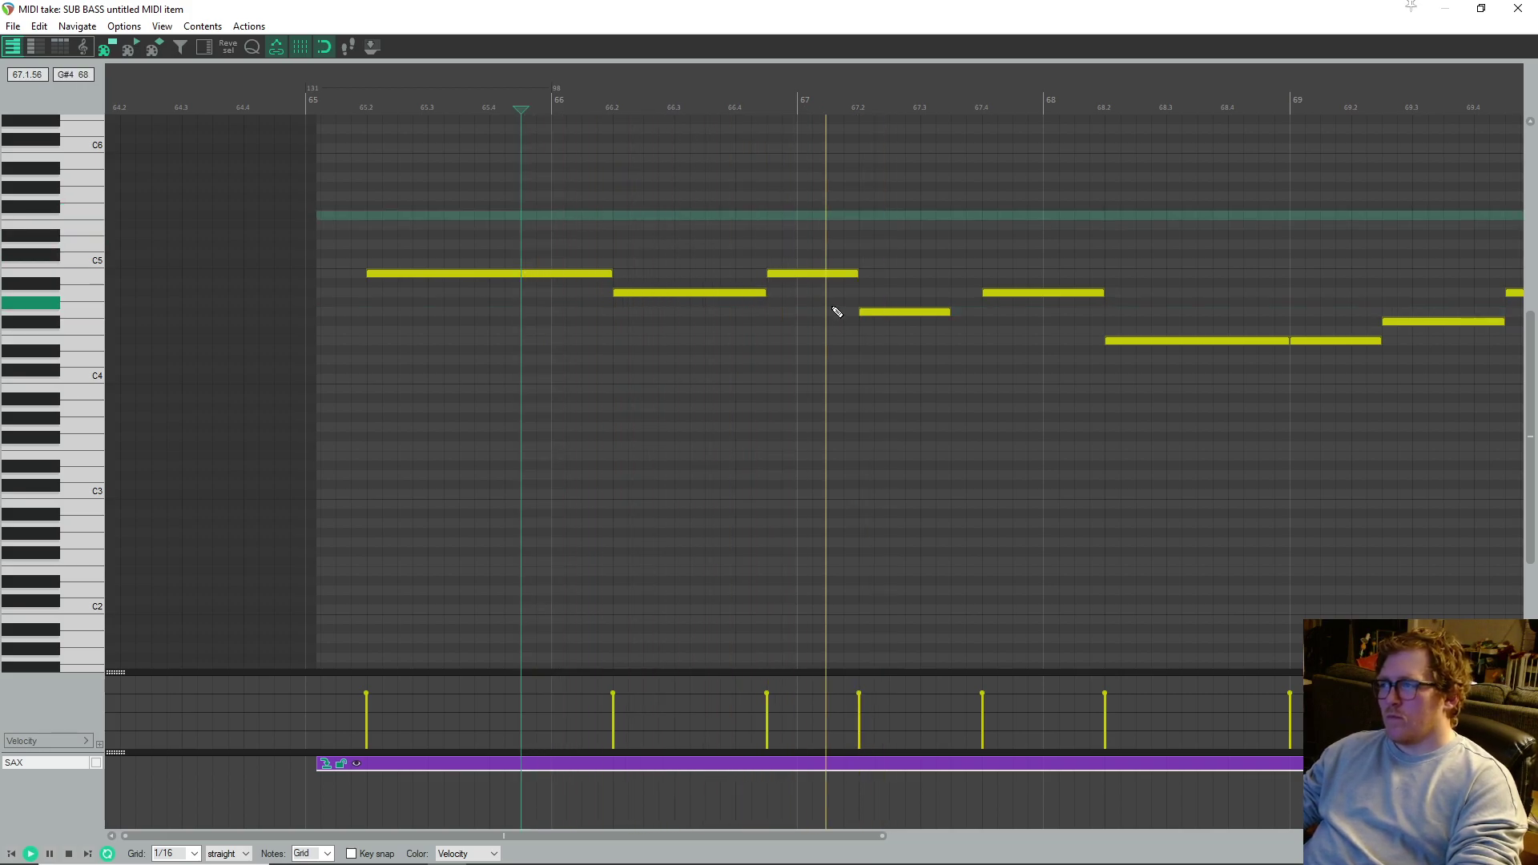
scroll(841, 316, down, 4)
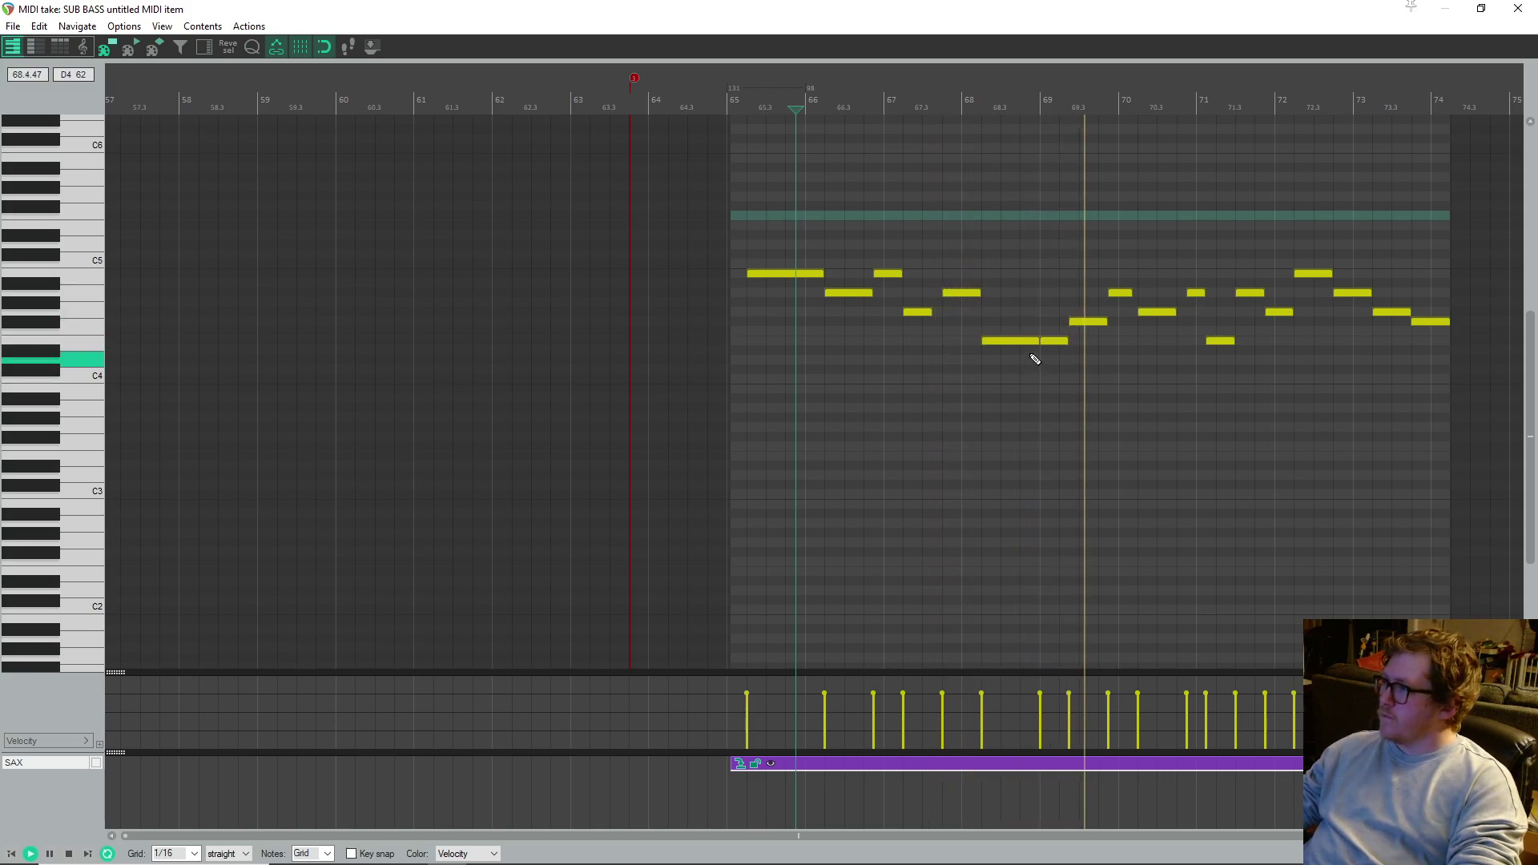
- Start the F#4 three sixteenths into bar 69, and trim the preceding E4 to meet it
key(space)
click(940, 334)
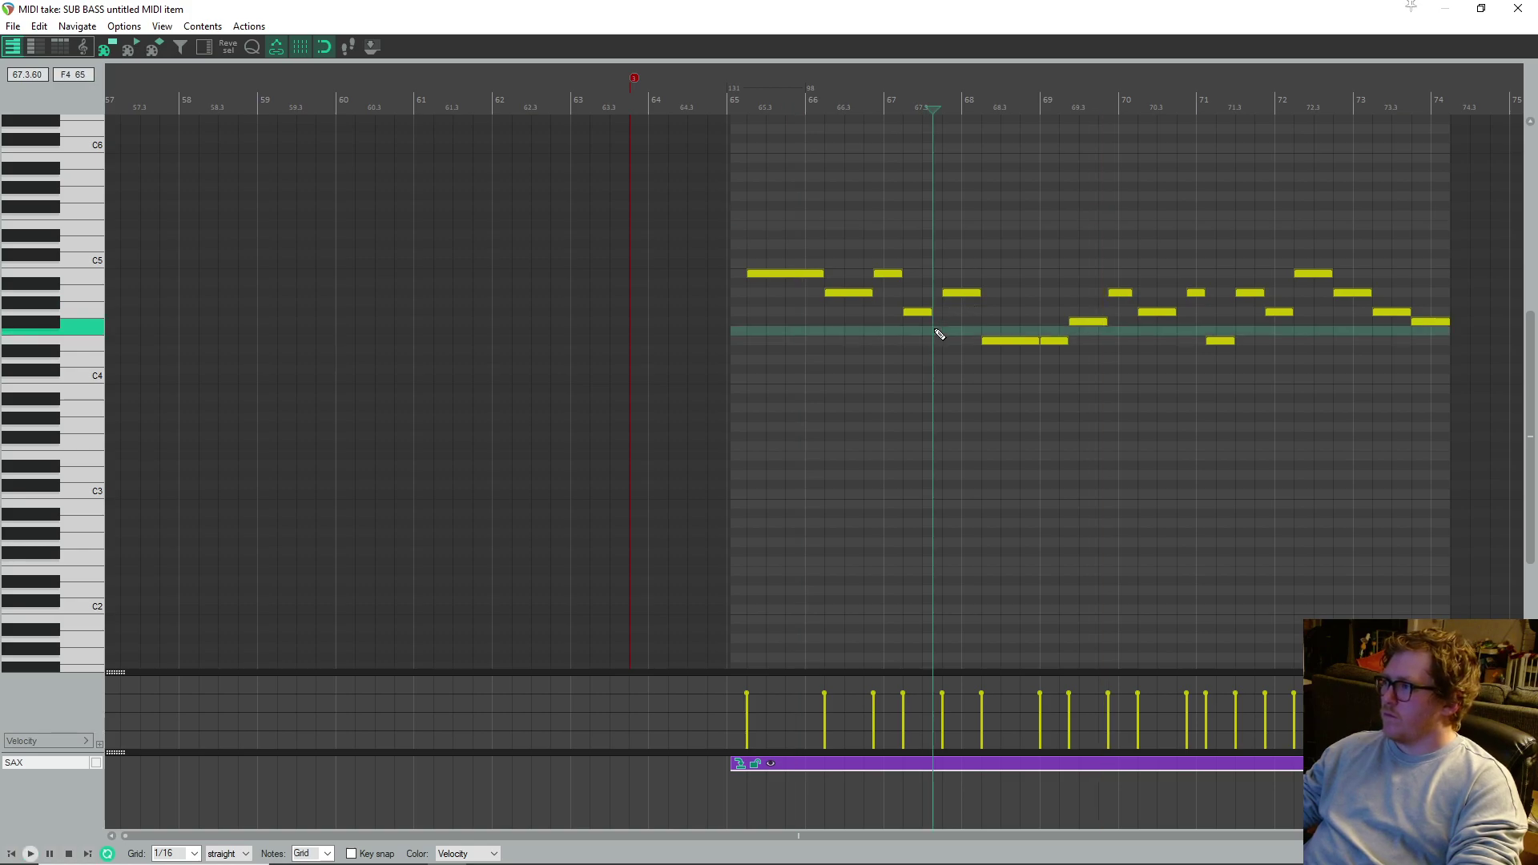
key(space)
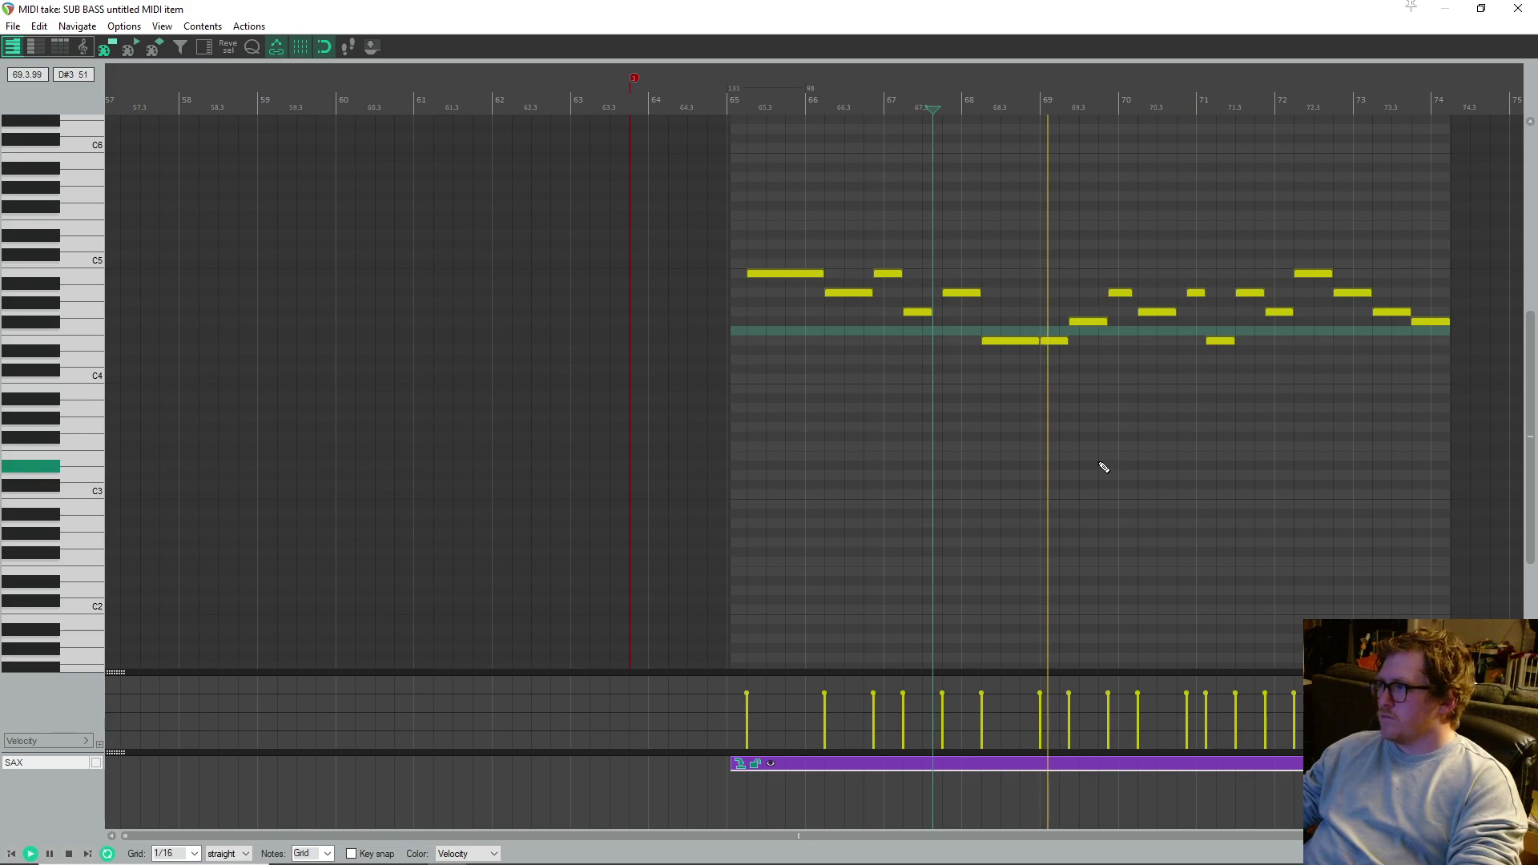
click(1031, 322)
scroll(1081, 441, up, 3)
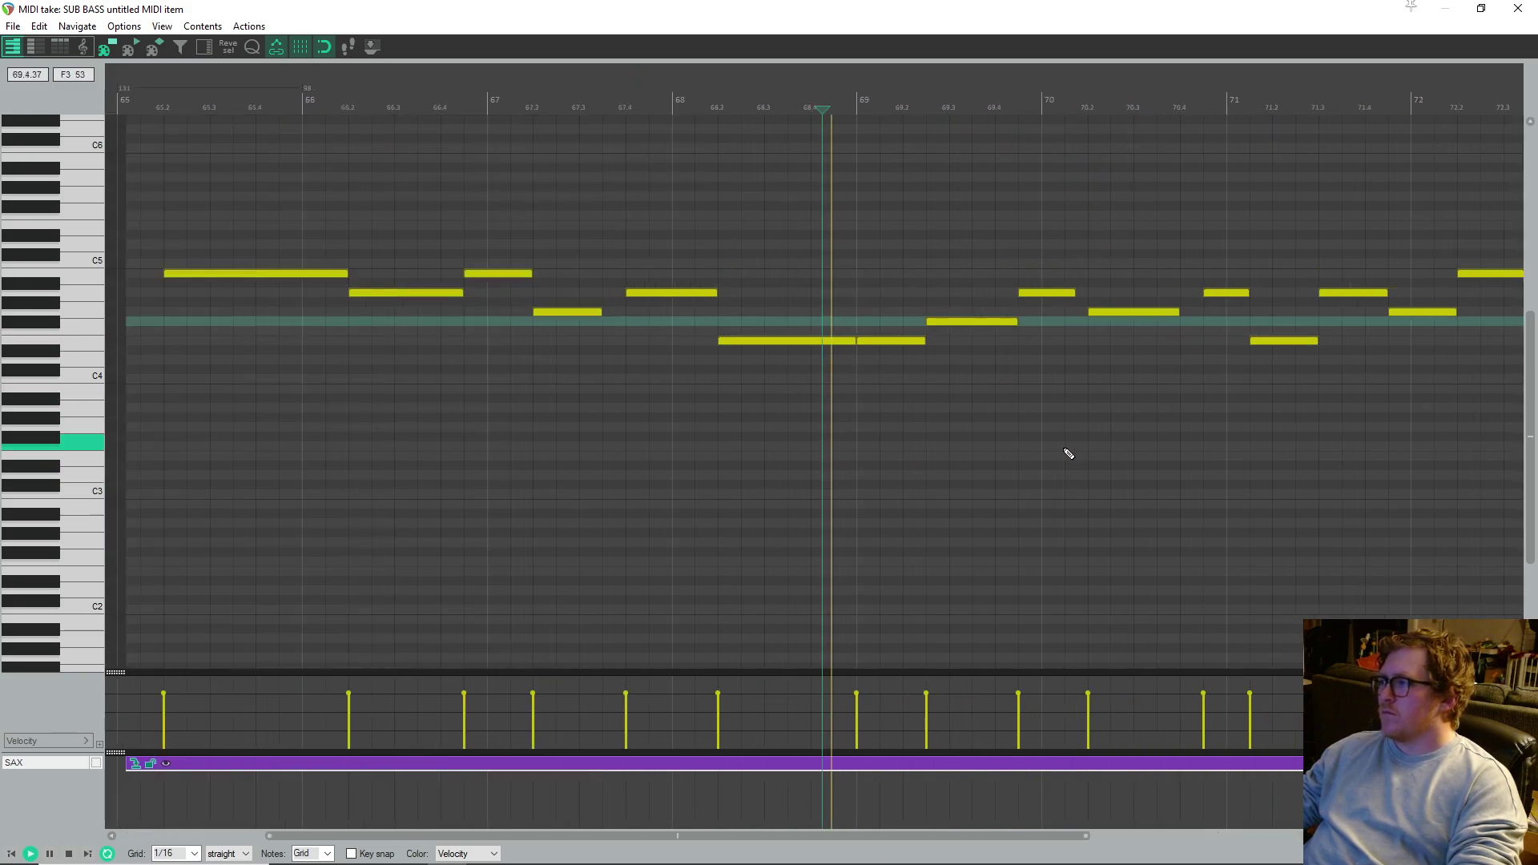
key(space)
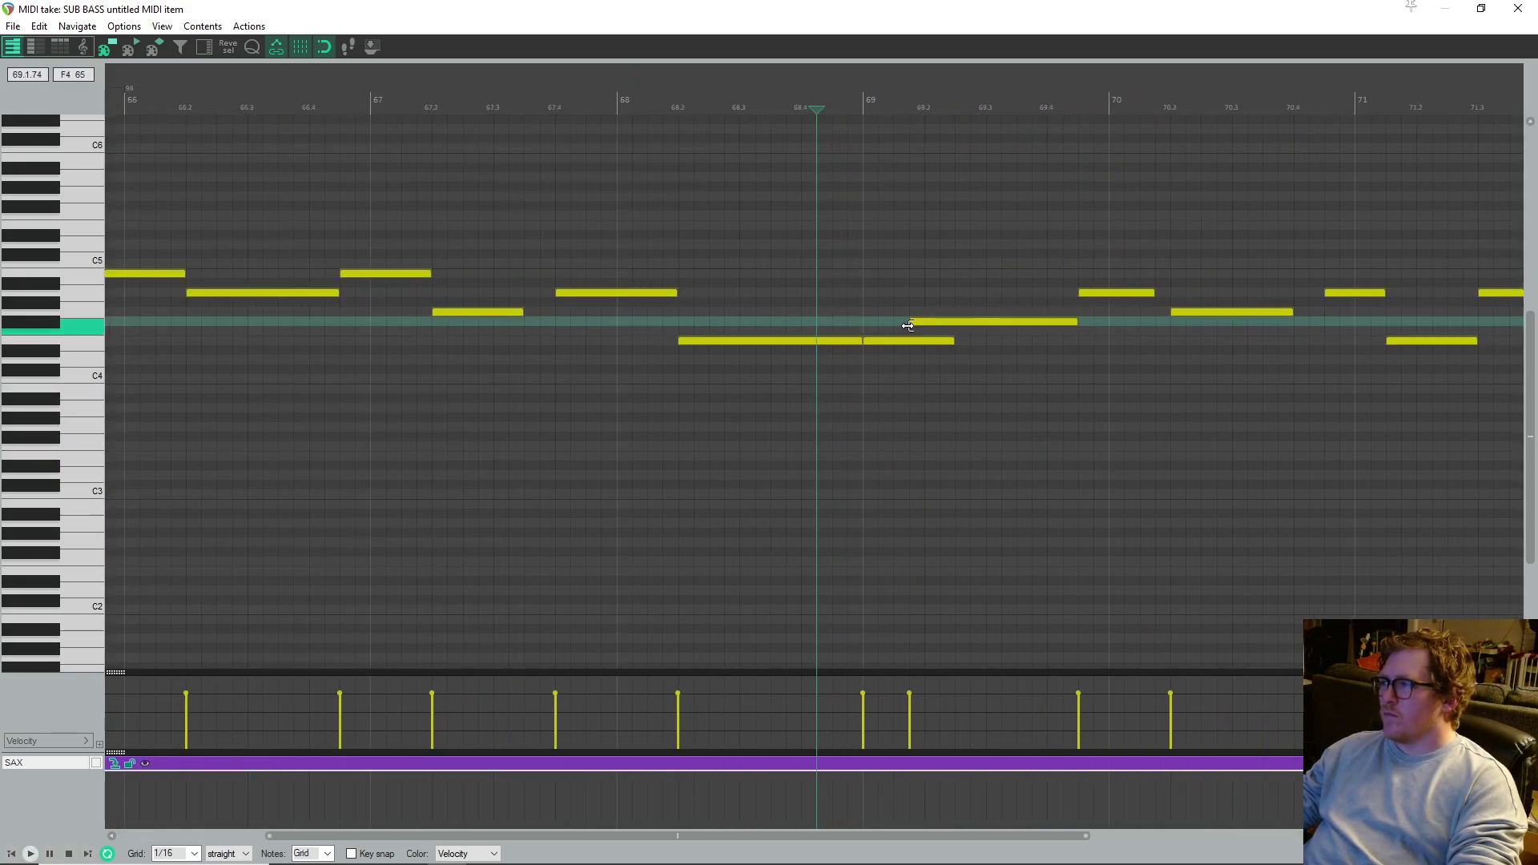
drag(953, 343, 917, 340)
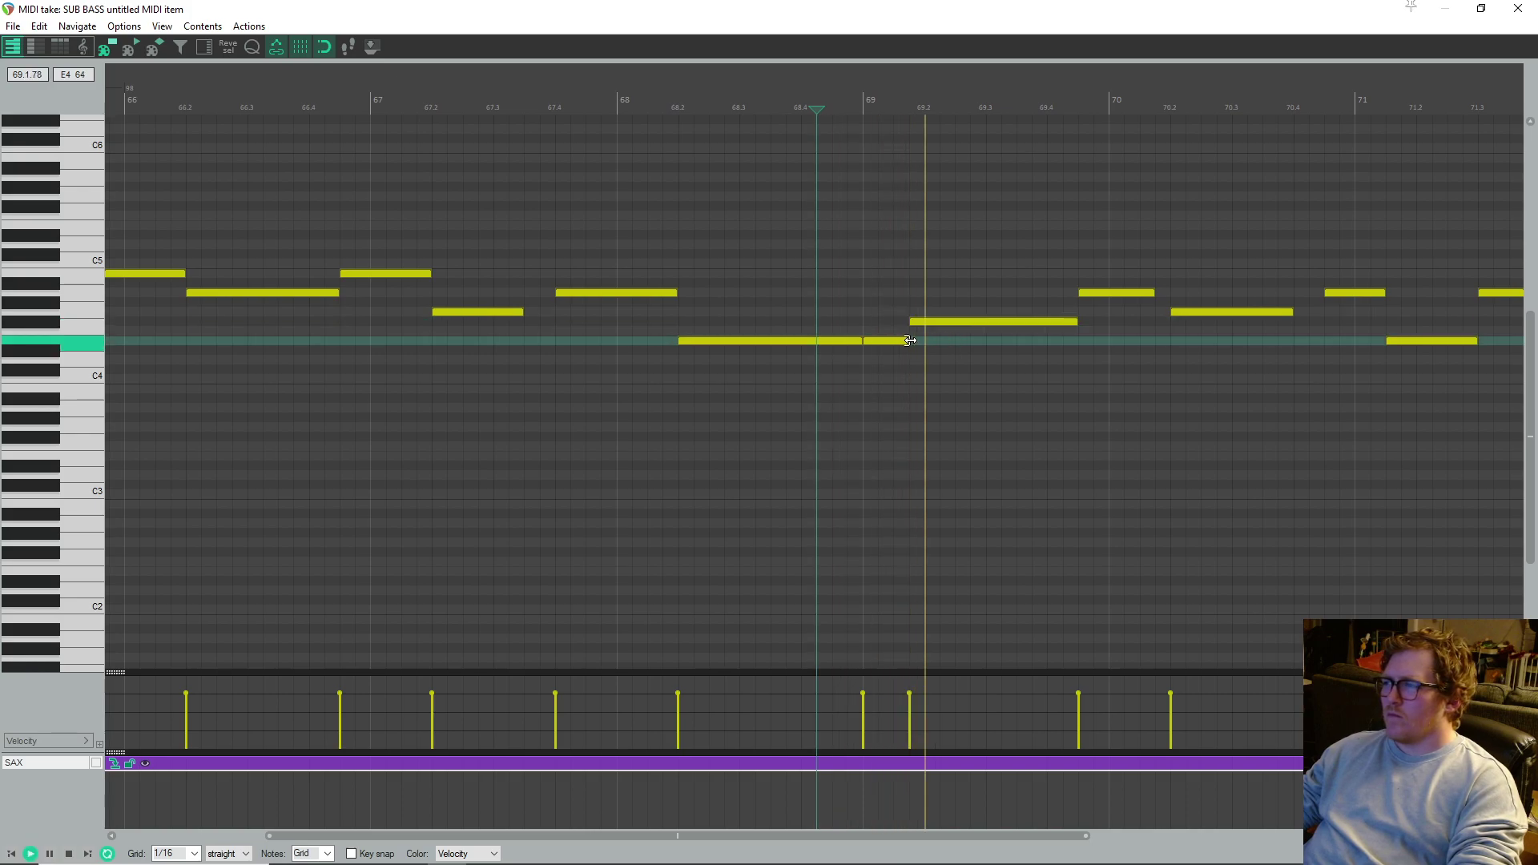
- Play the phrase from late in beat 3 of bar 67 in both the MIDI editor and the arrangement, and reopen the SAX item
click(539, 294)
key(space)
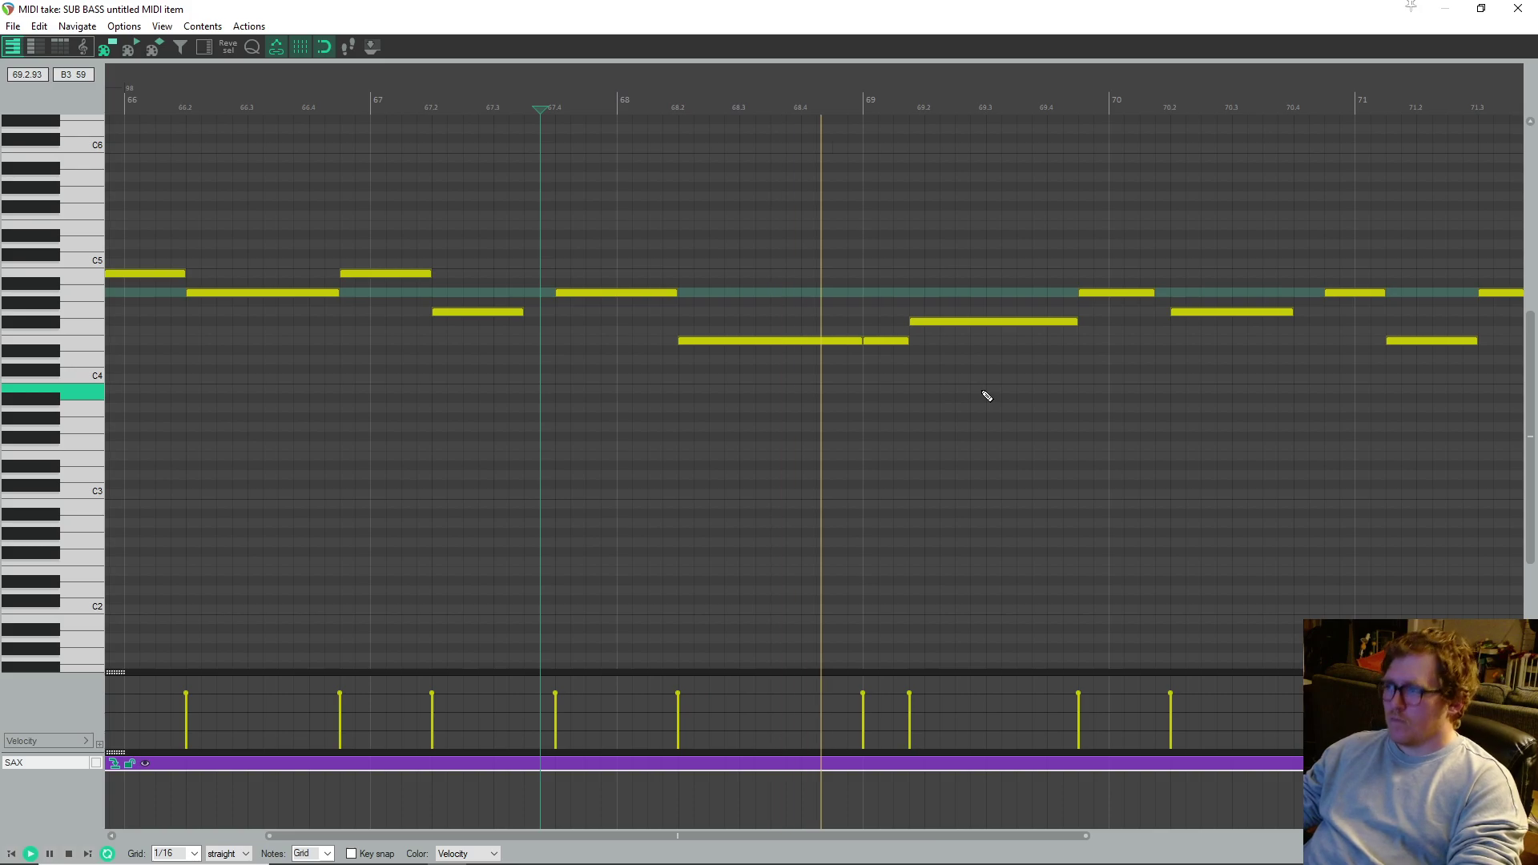
key(space)
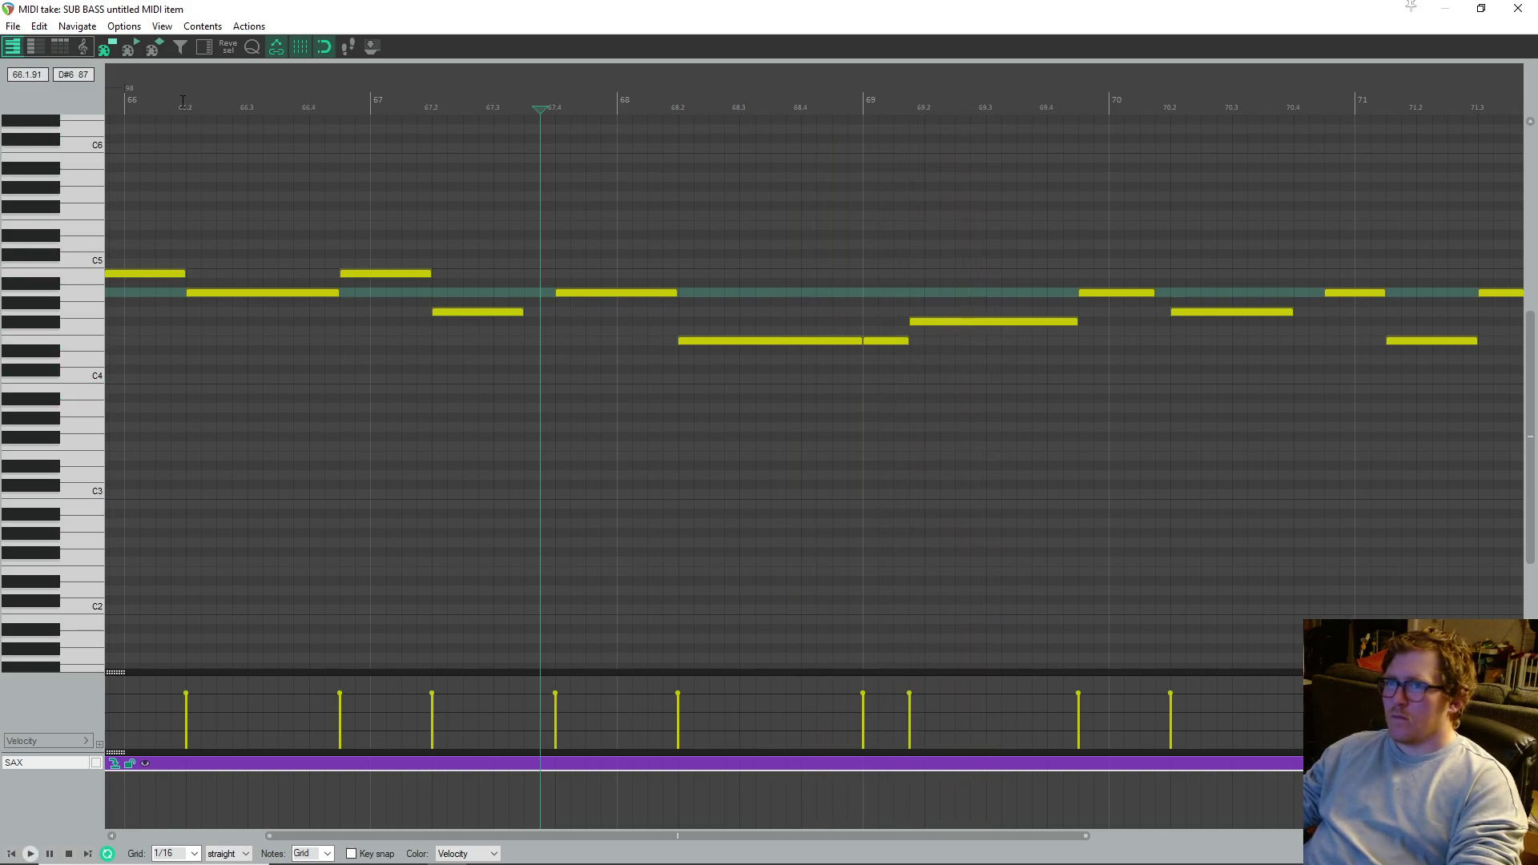
click(1518, 8)
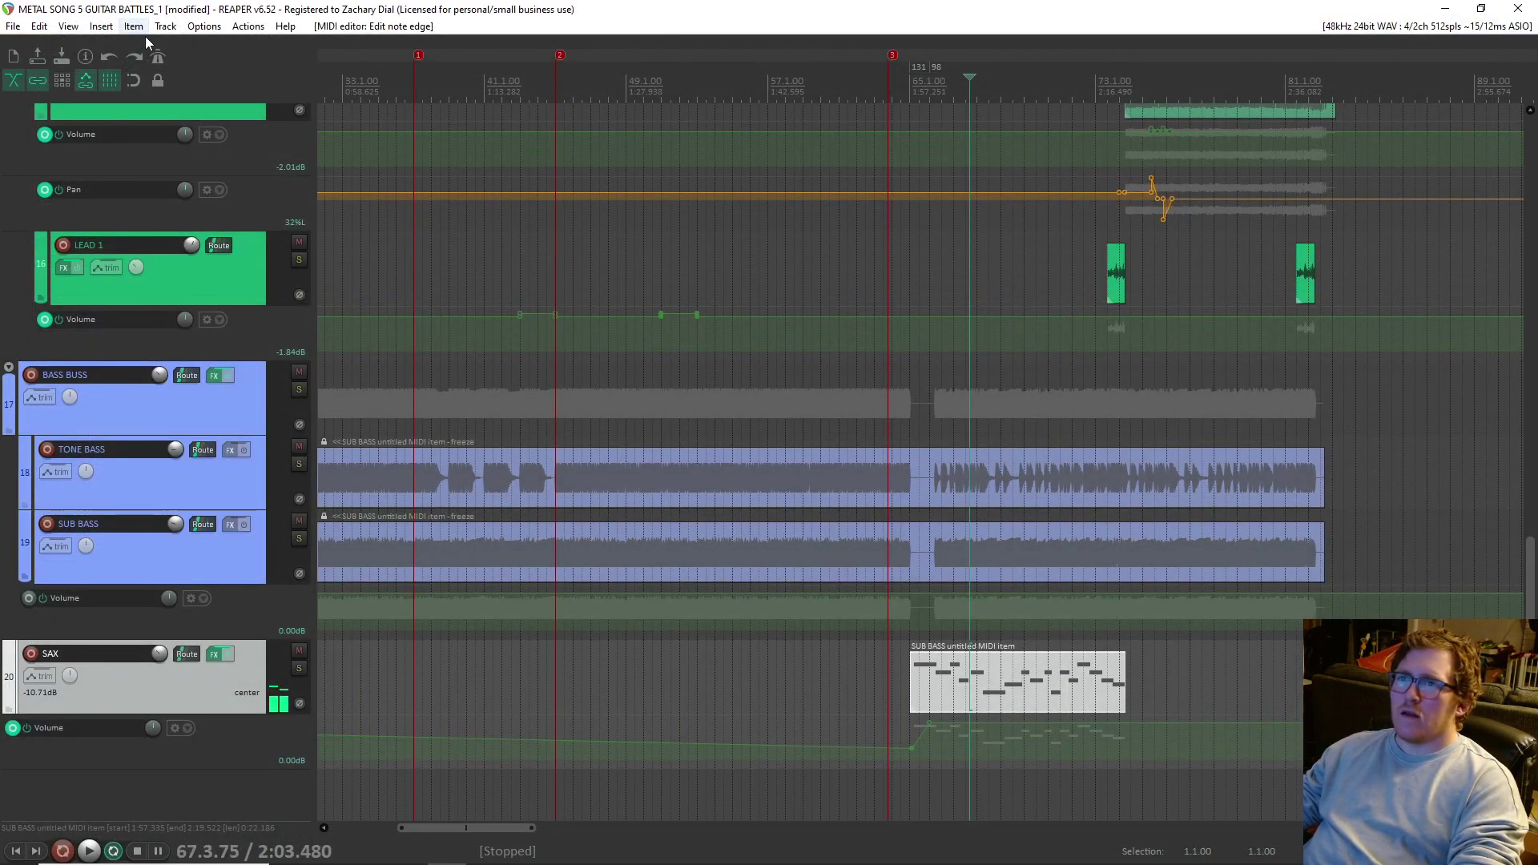
key(space)
double_click(1058, 710)
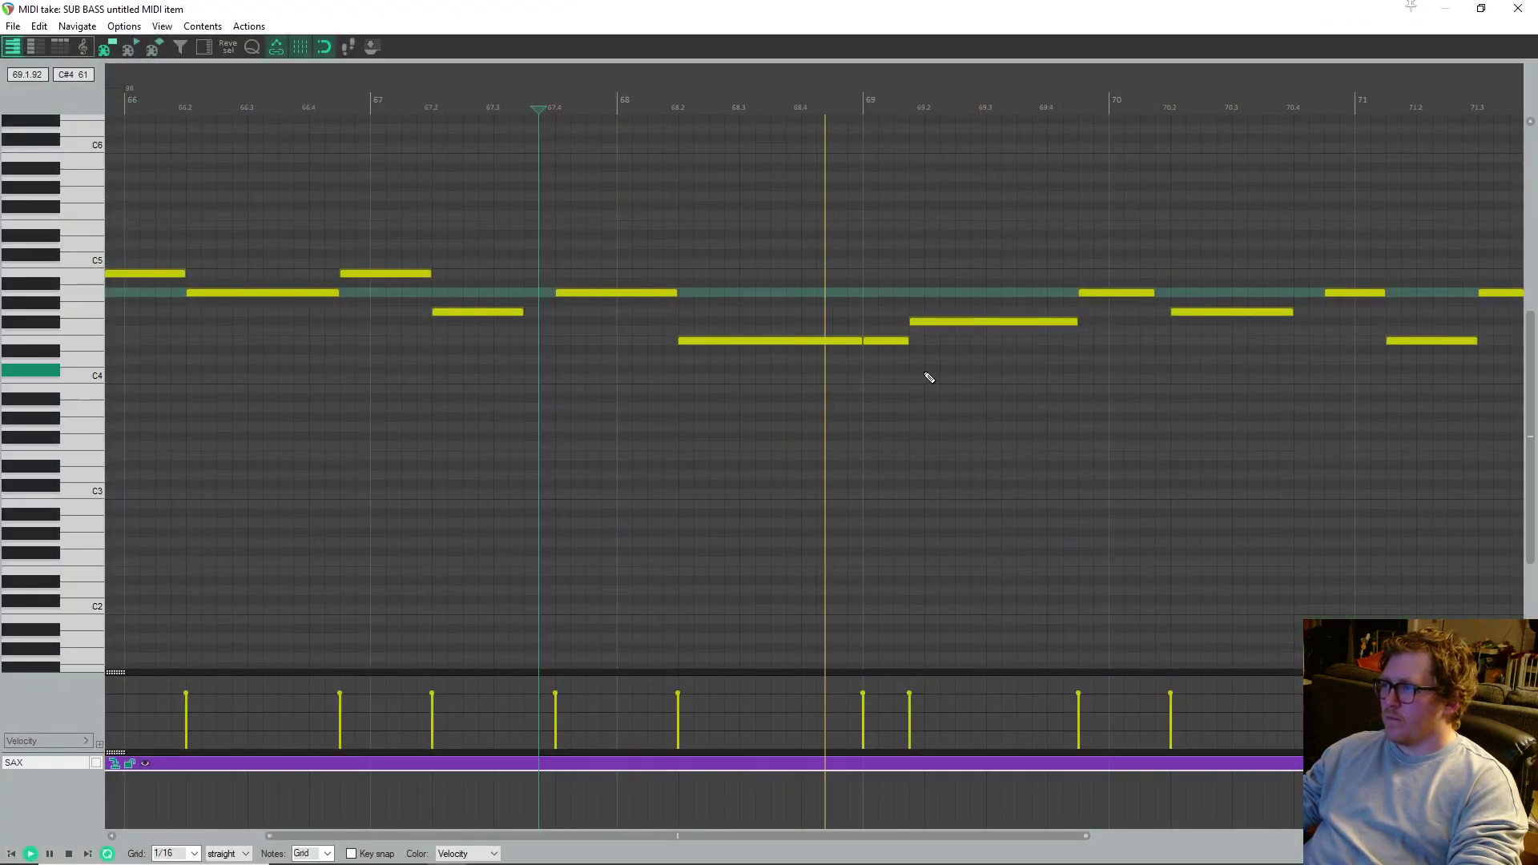
- Start the F#4 at beat 2 of bar 69, extend the preceding E4 to meet it, and play the change
key(space)
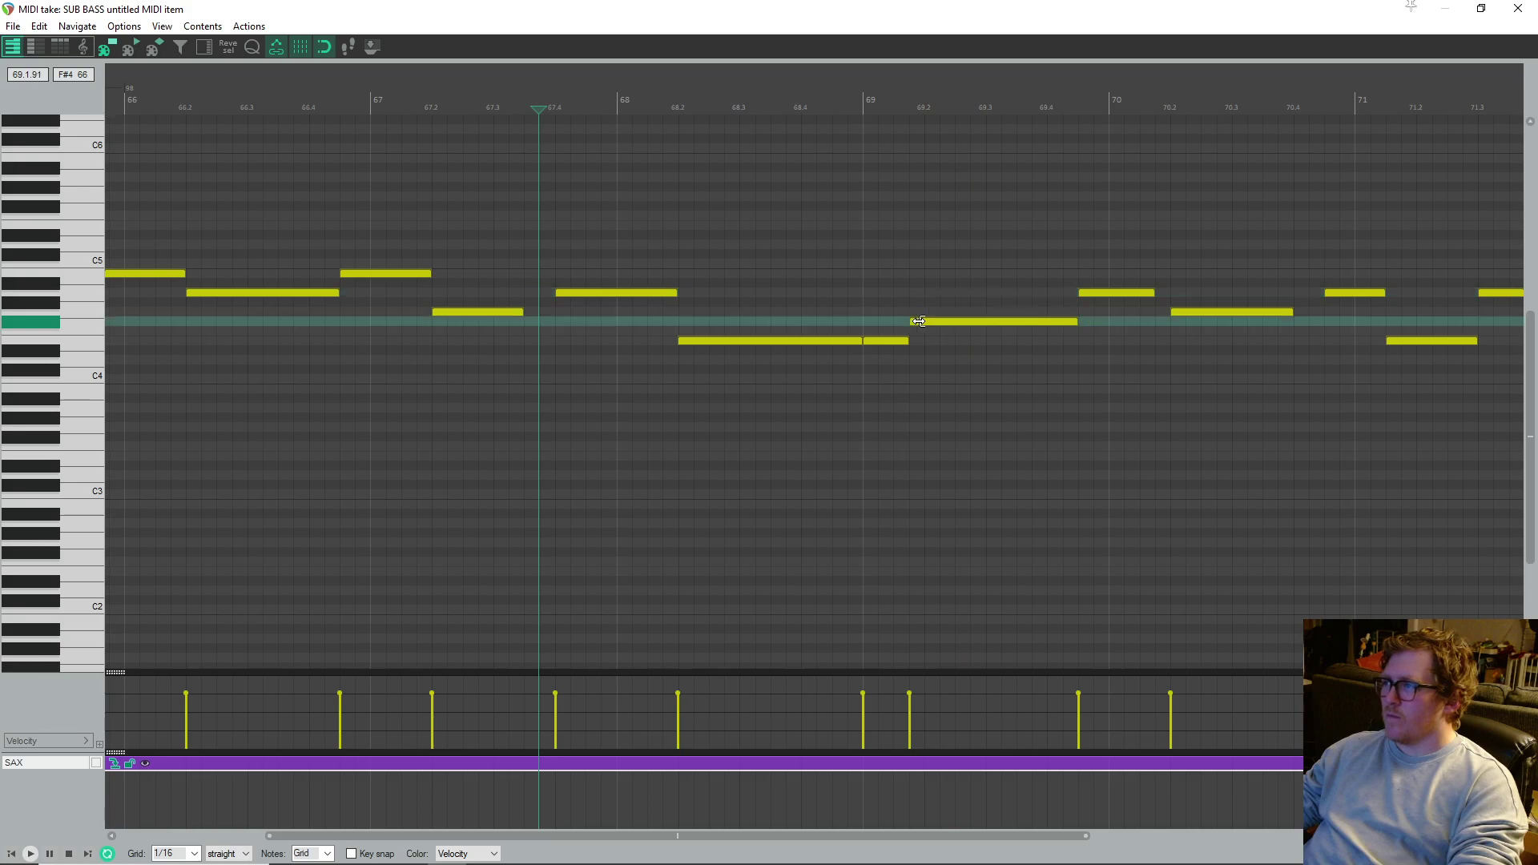
drag(919, 320, 925, 321)
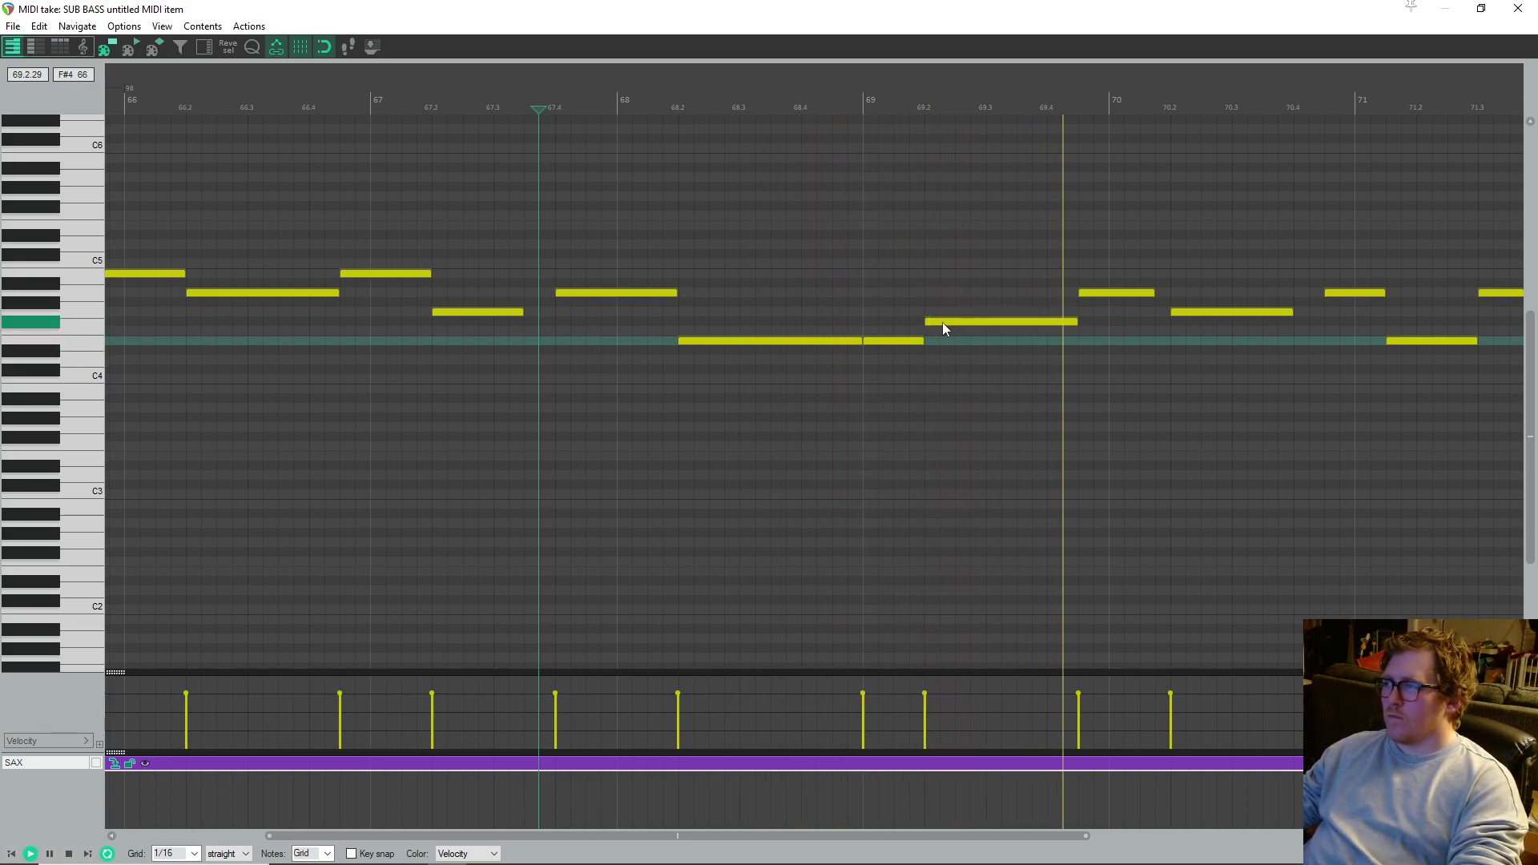
key(space)
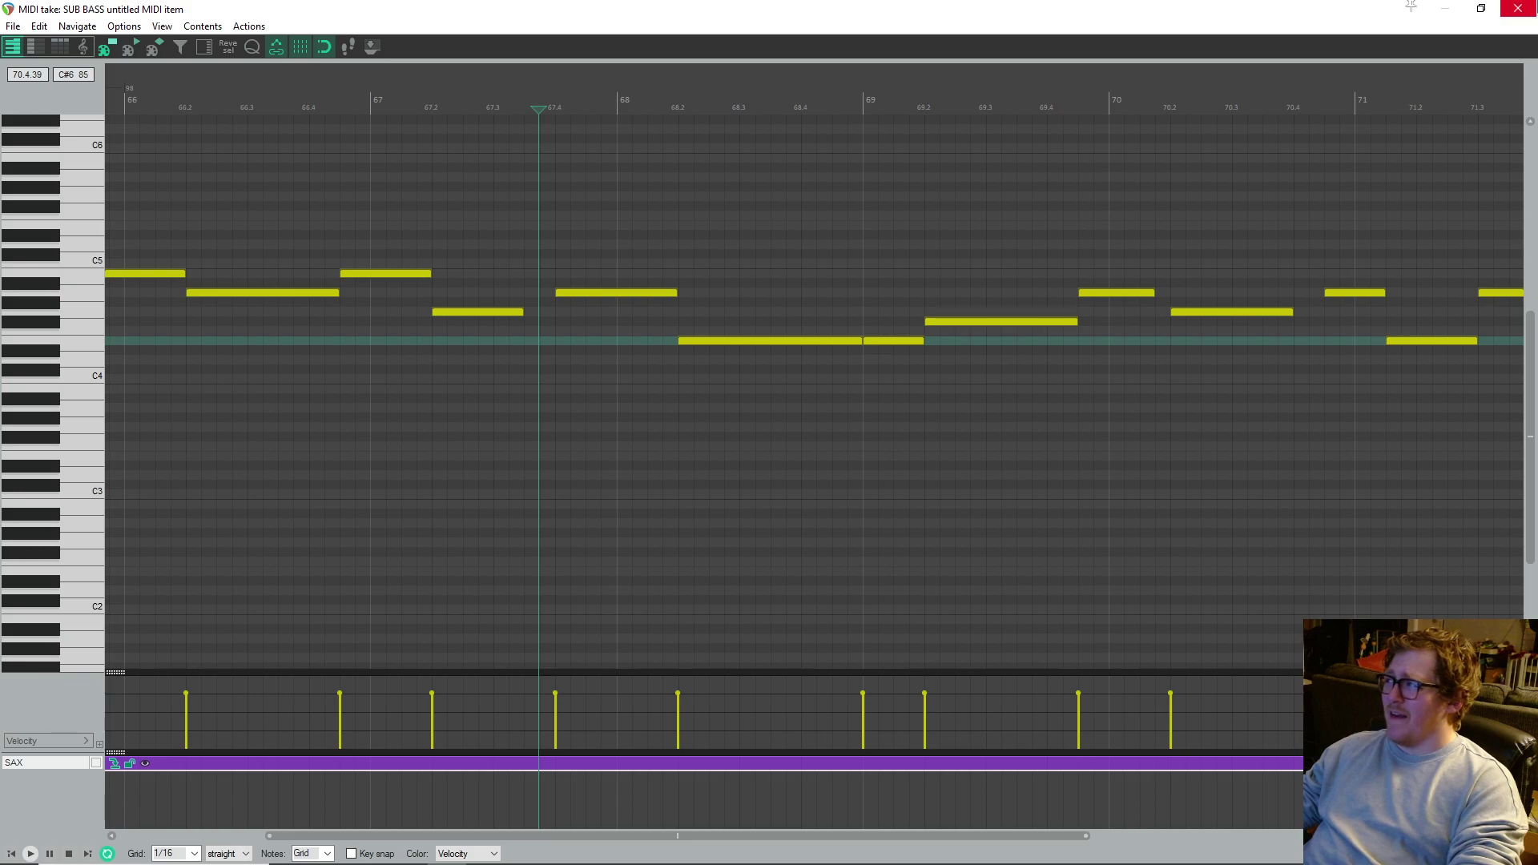
- Play the sax melody in the arrangement from around beat 3 of bar 67, and reopen the SAX item in the MIDI editor
click(1518, 8)
key(space)
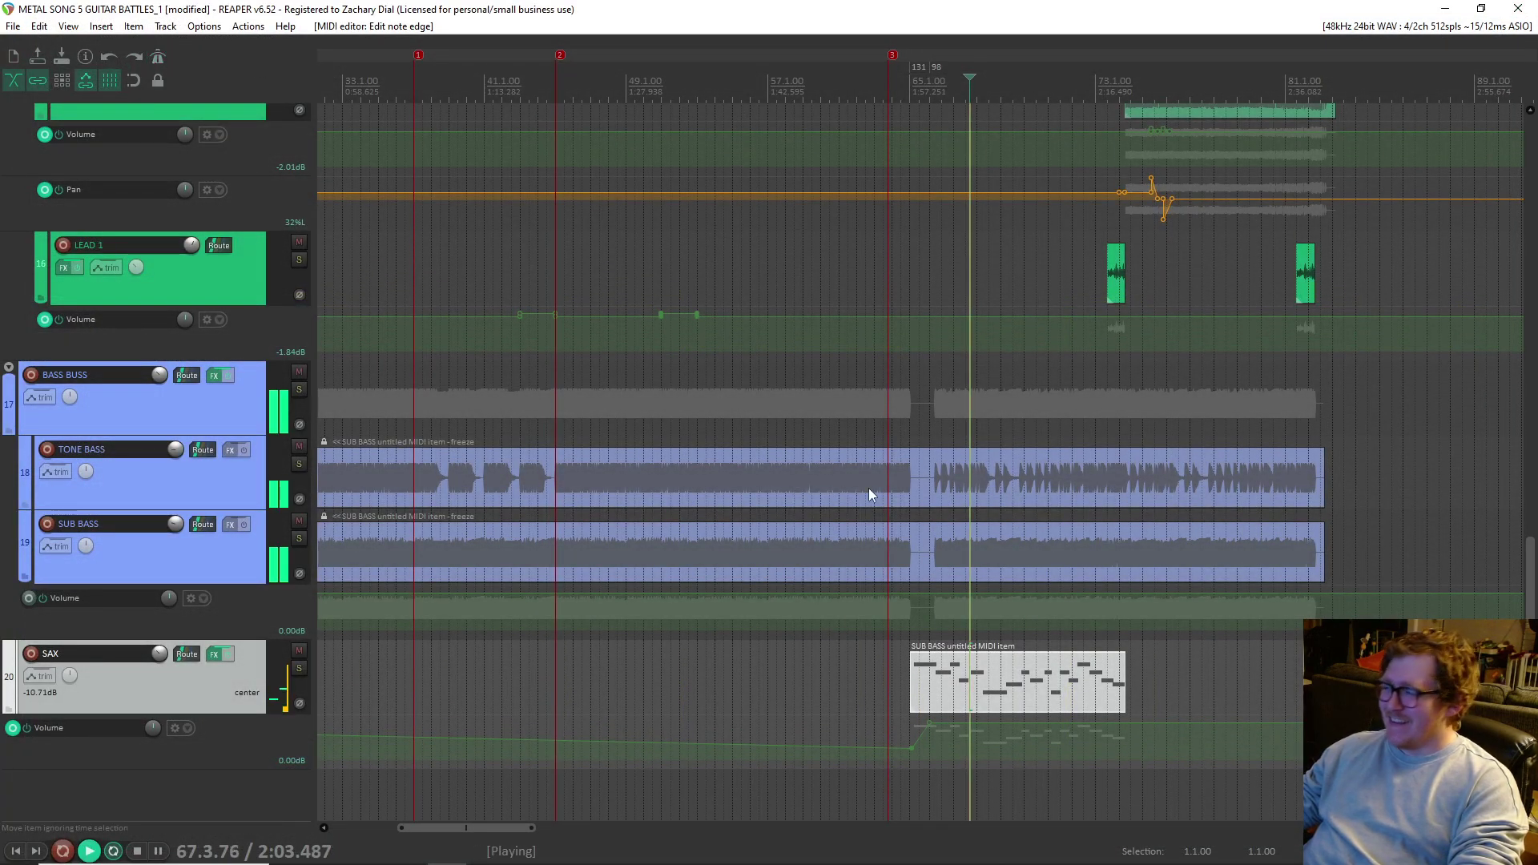
click(956, 675)
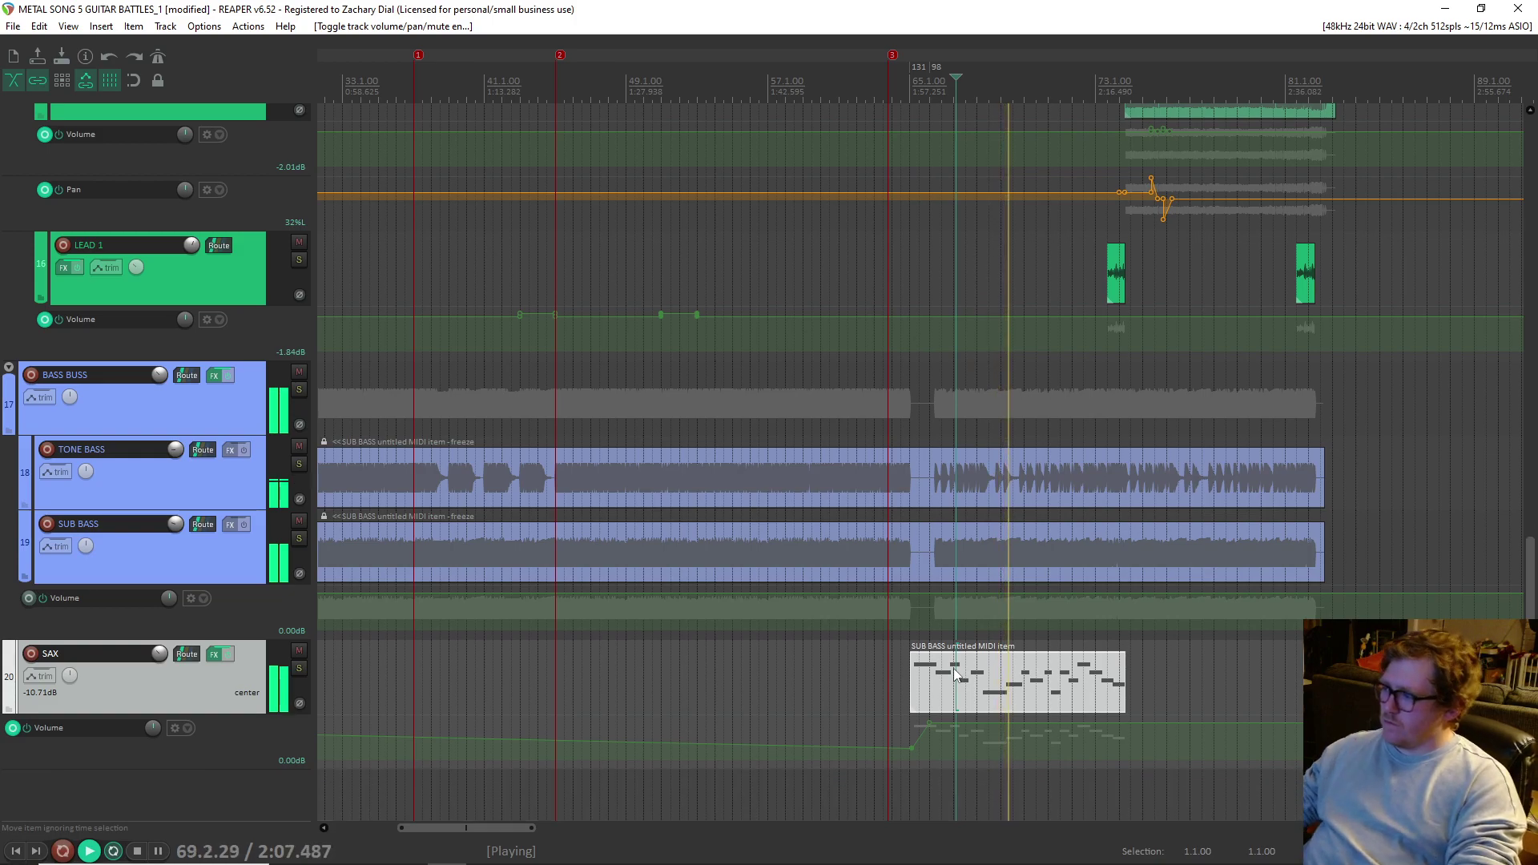
double_click(955, 675)
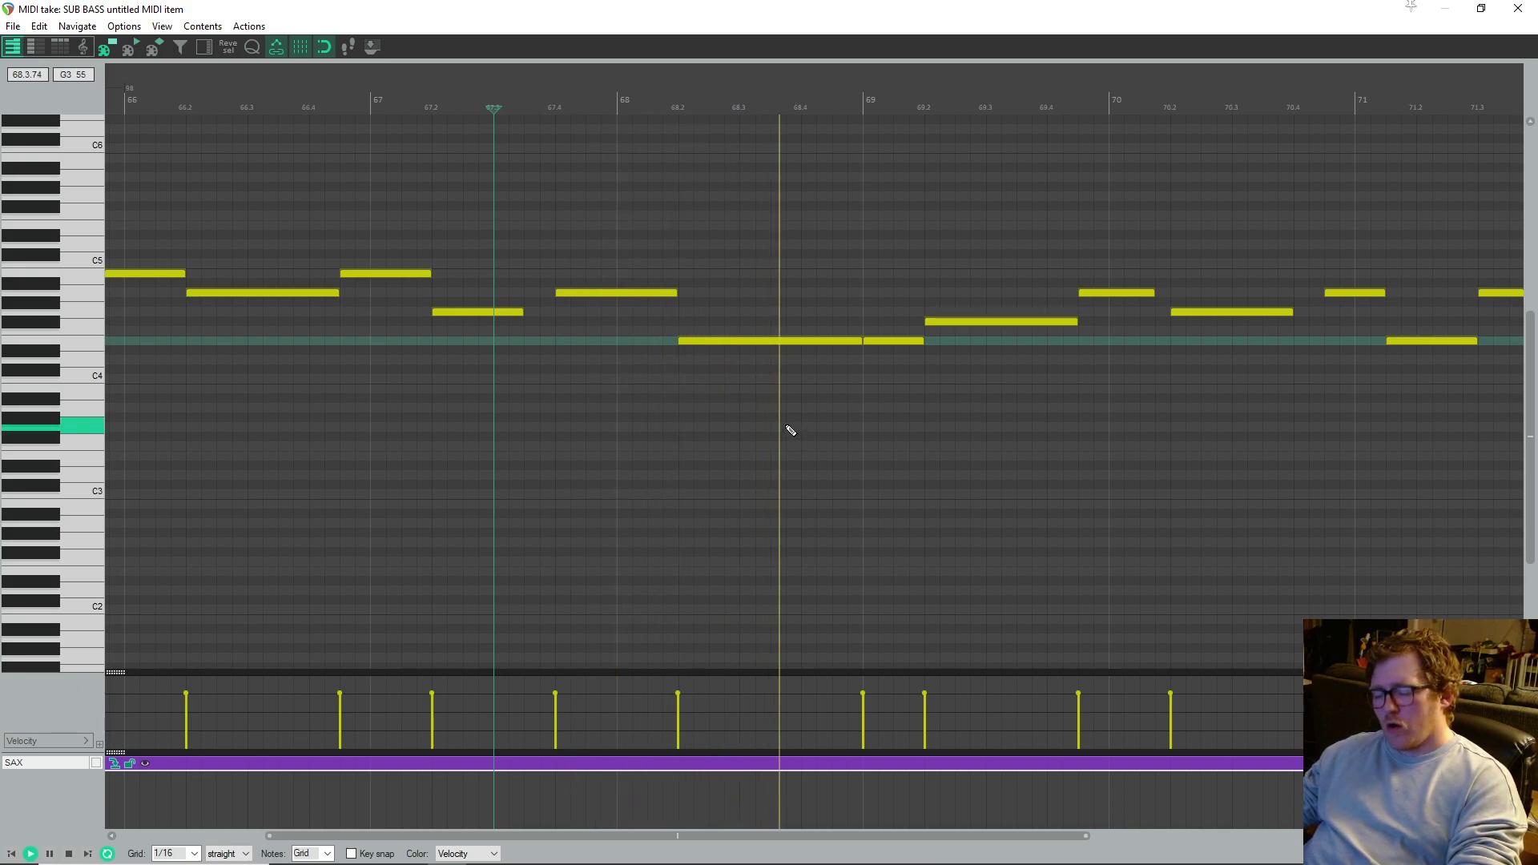
key(space)
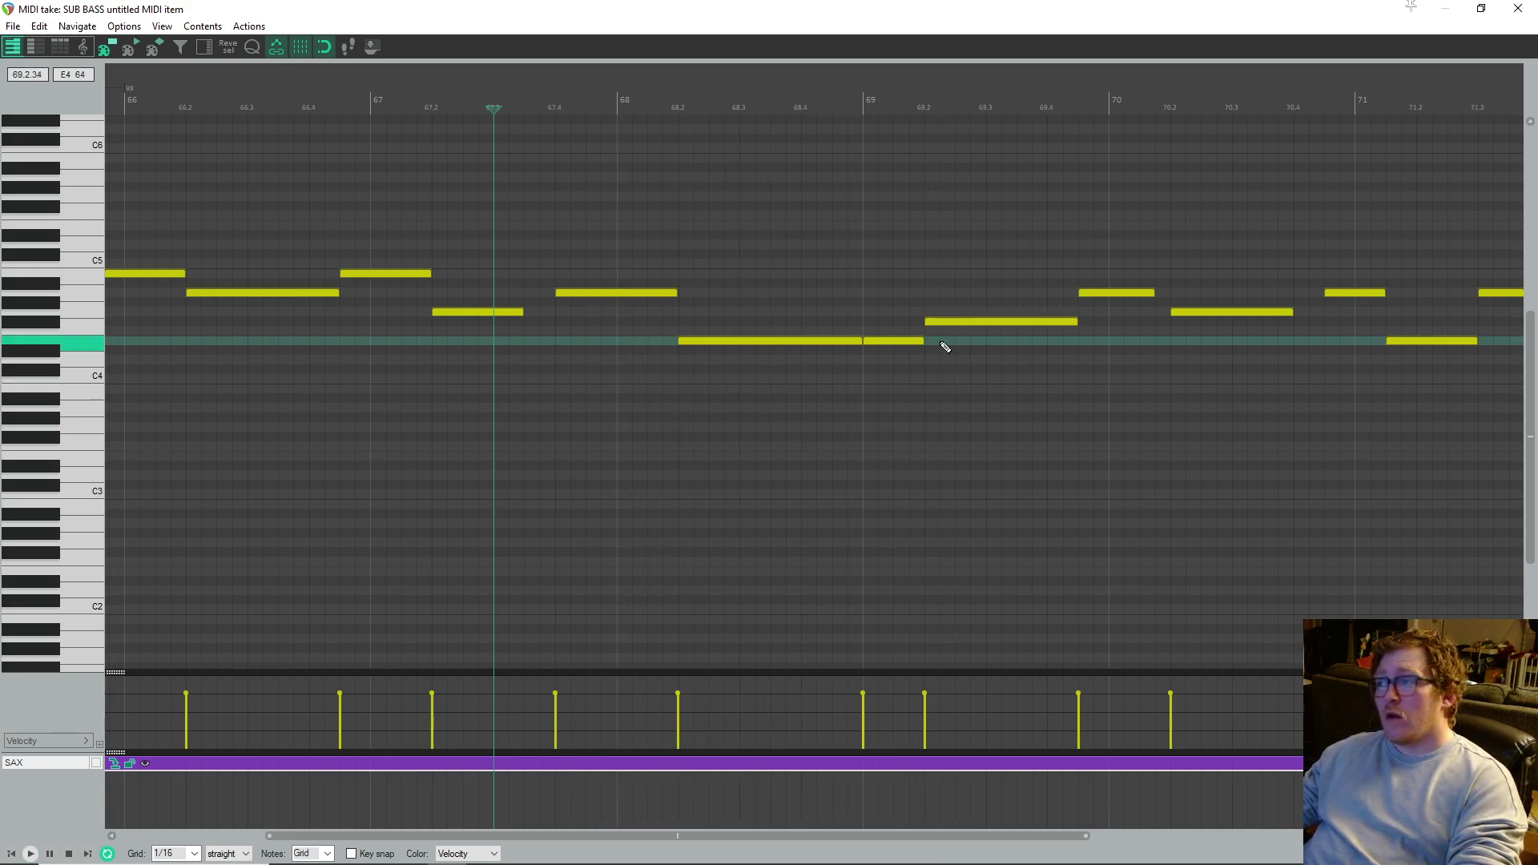
- Start the F#4 two sixteenths into bar 69, and trim the preceding E4 to meet it
drag(925, 319, 901, 344)
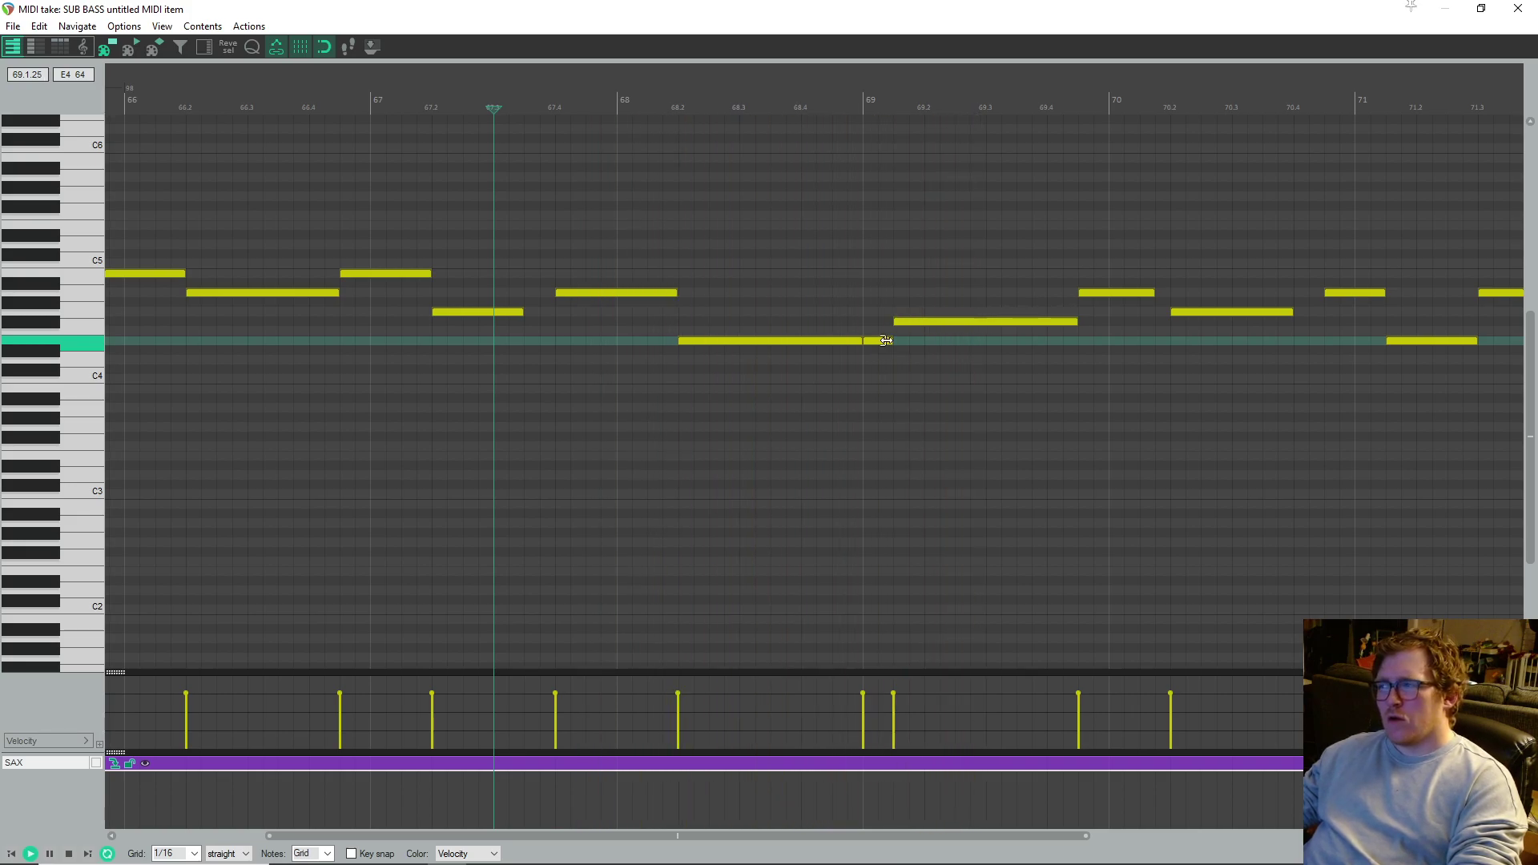
key(space)
- Try starting the A4 at beat 4 of bar 69 with the preceding F#4 shortened to meet it, and revert both
drag(1075, 324, 1047, 323)
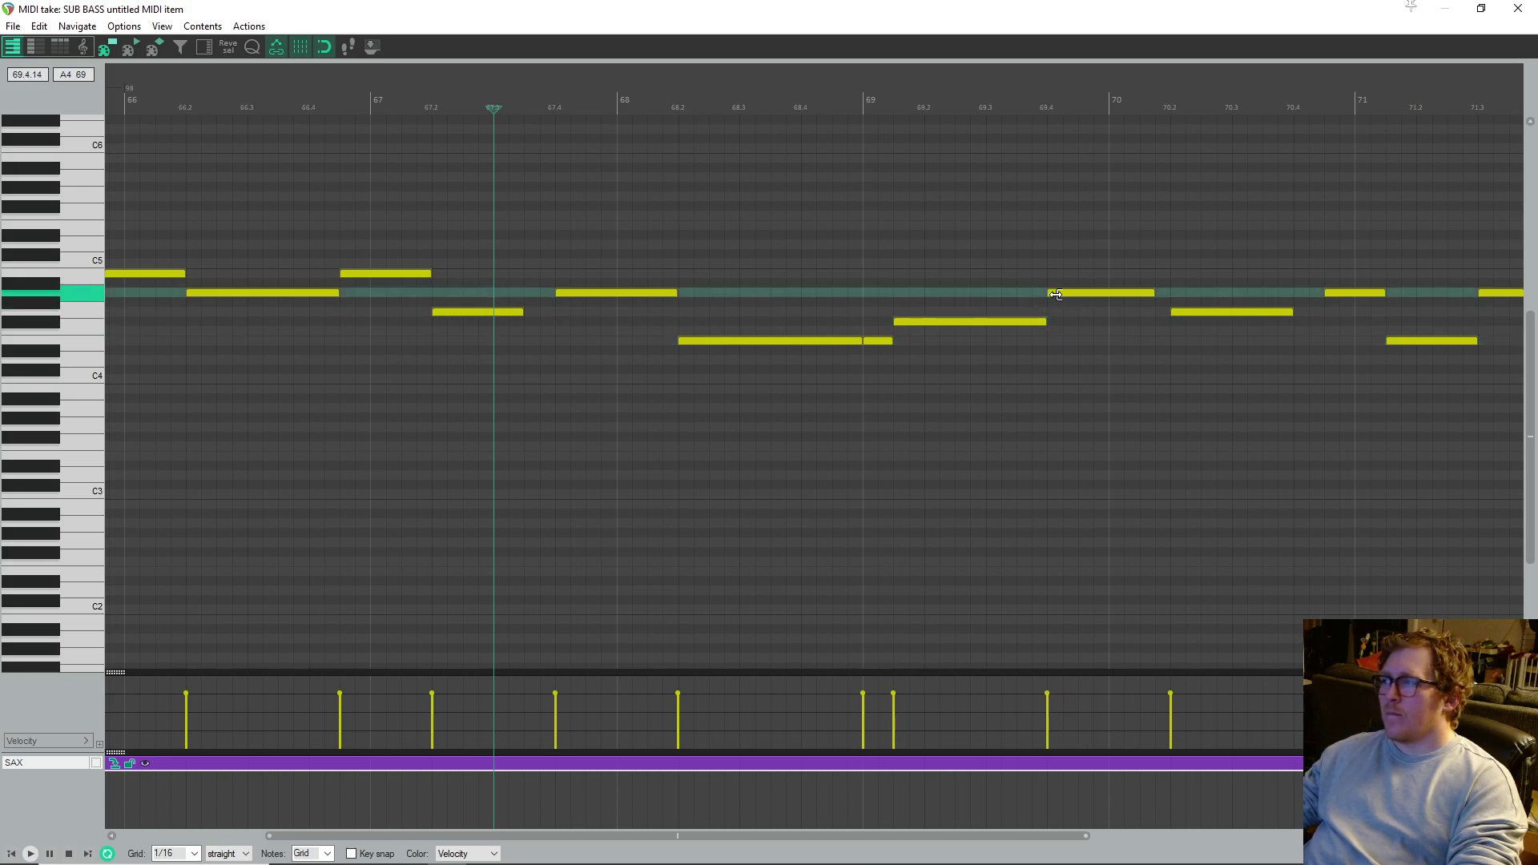
key(space)
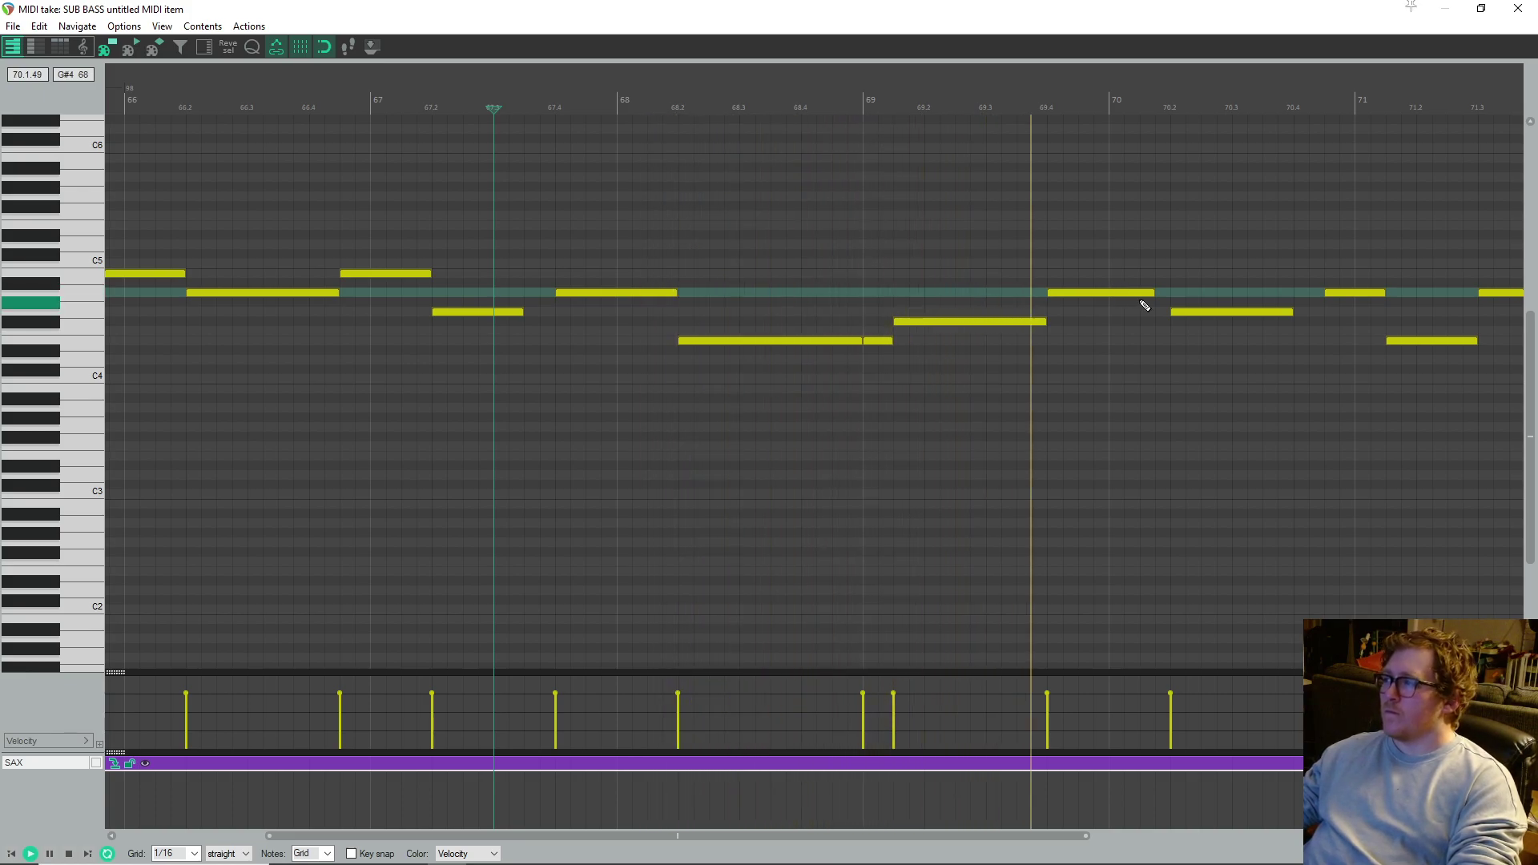
key(space)
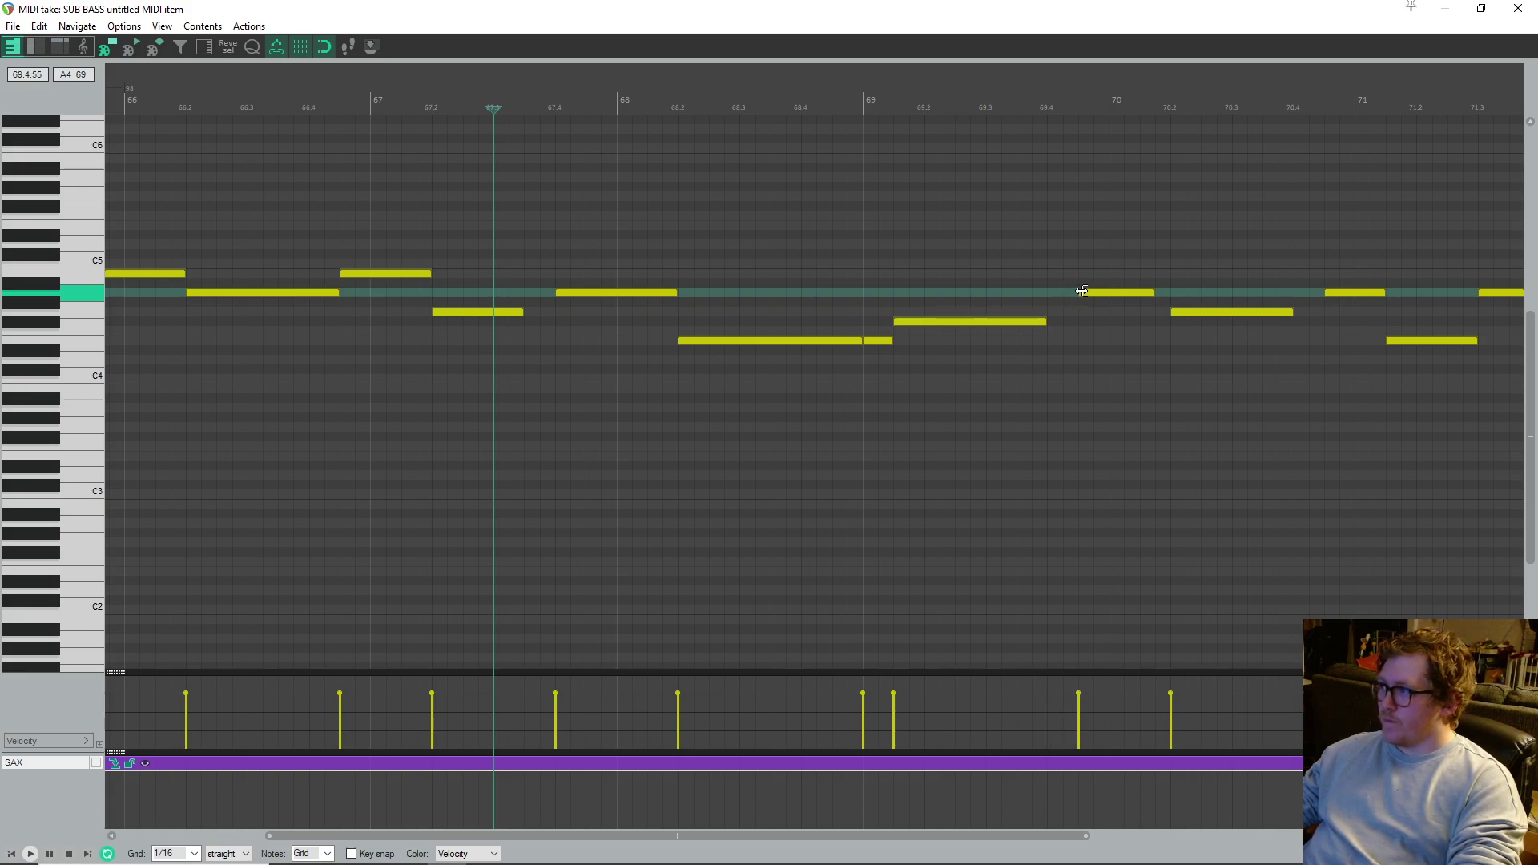
drag(1042, 317, 1077, 319)
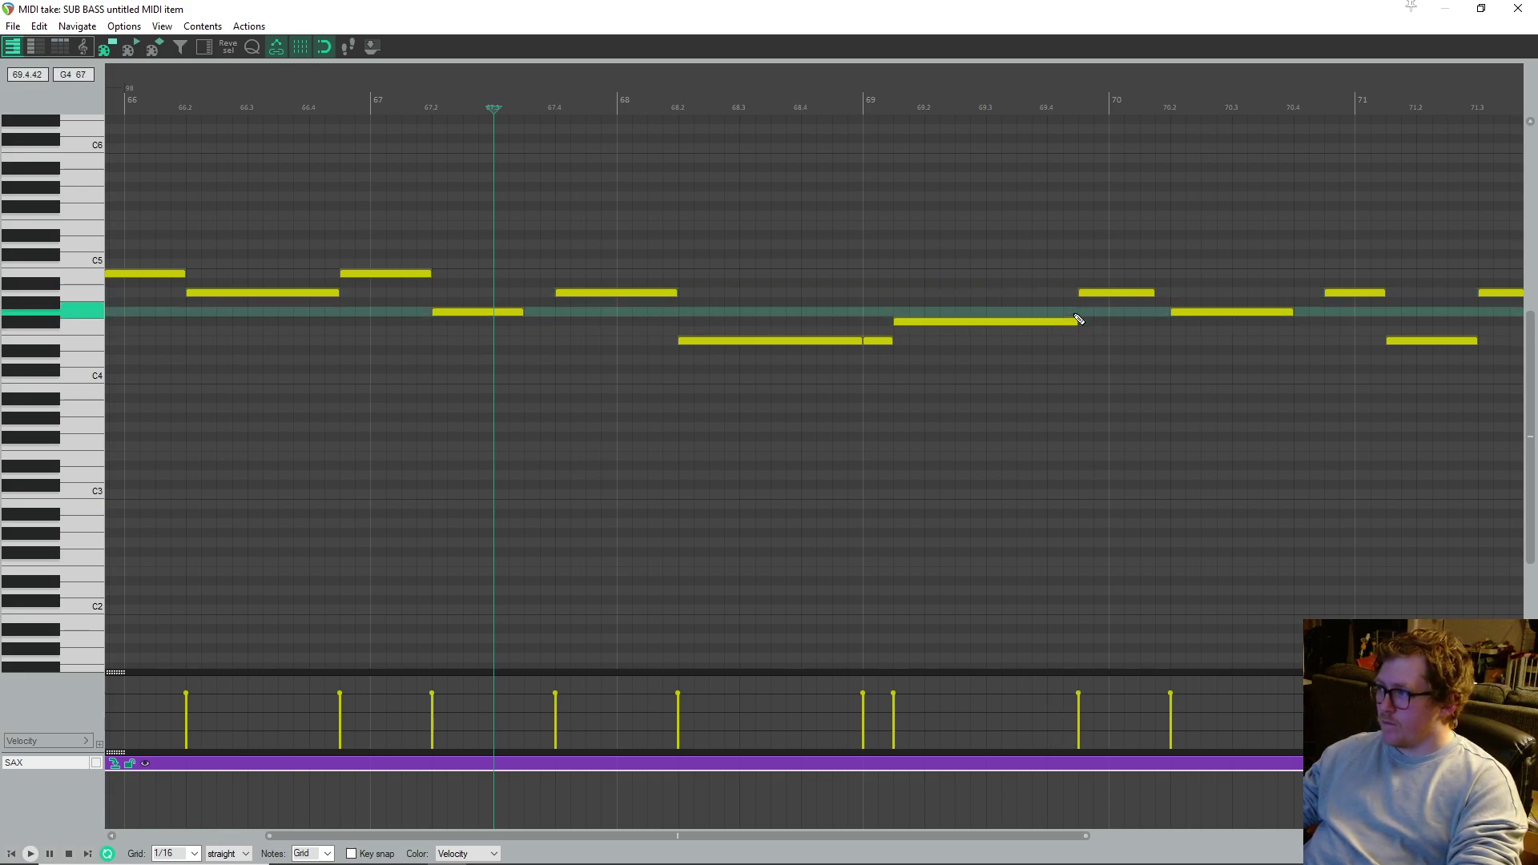
- Play the sax melody from beat 3 of bar 67 through bar 72
key(space)
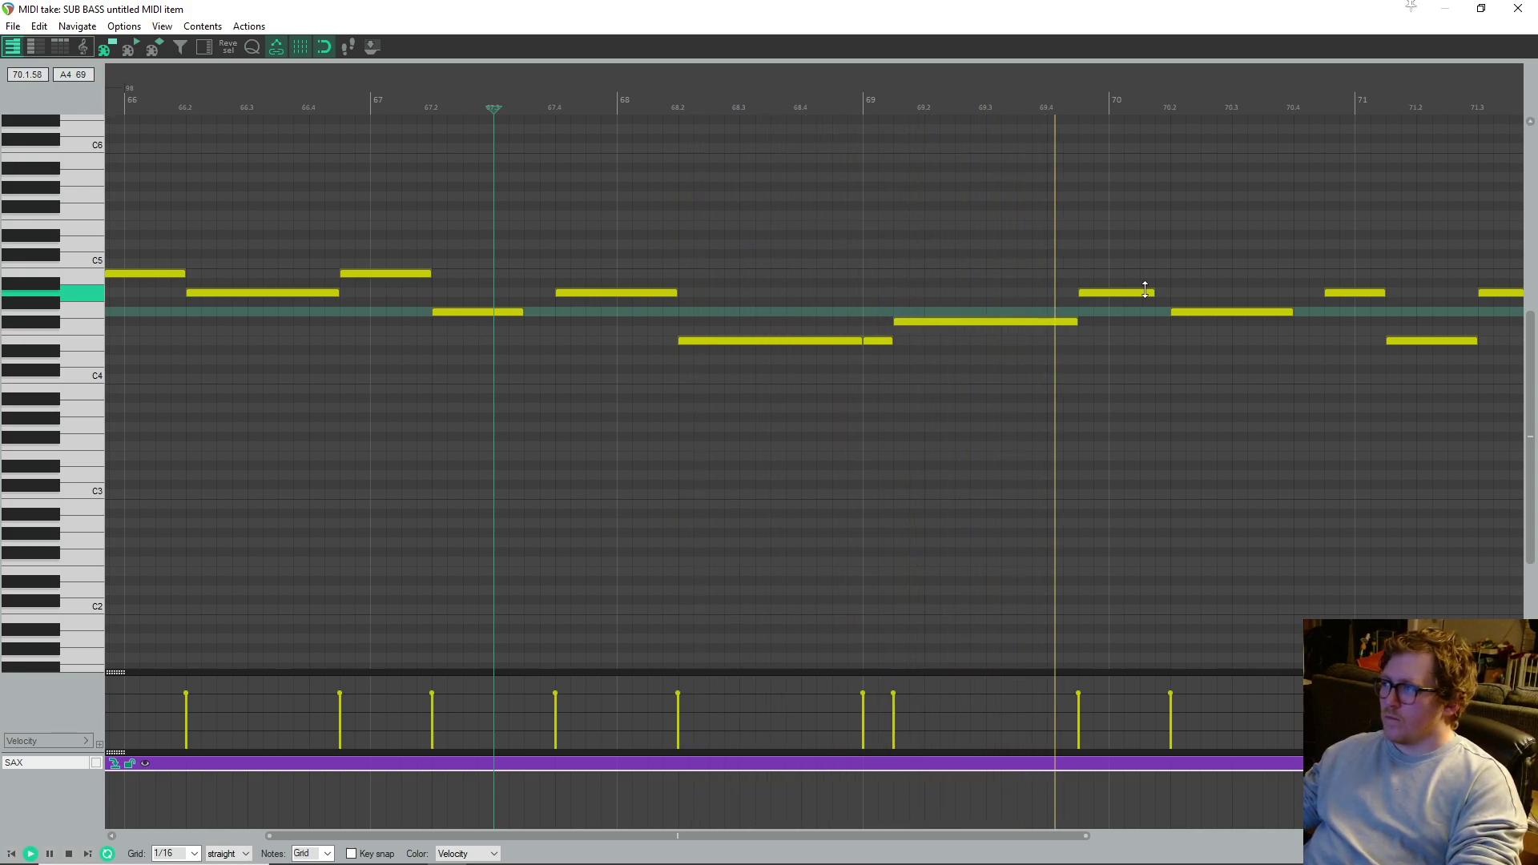
scroll(1150, 289, down, 3)
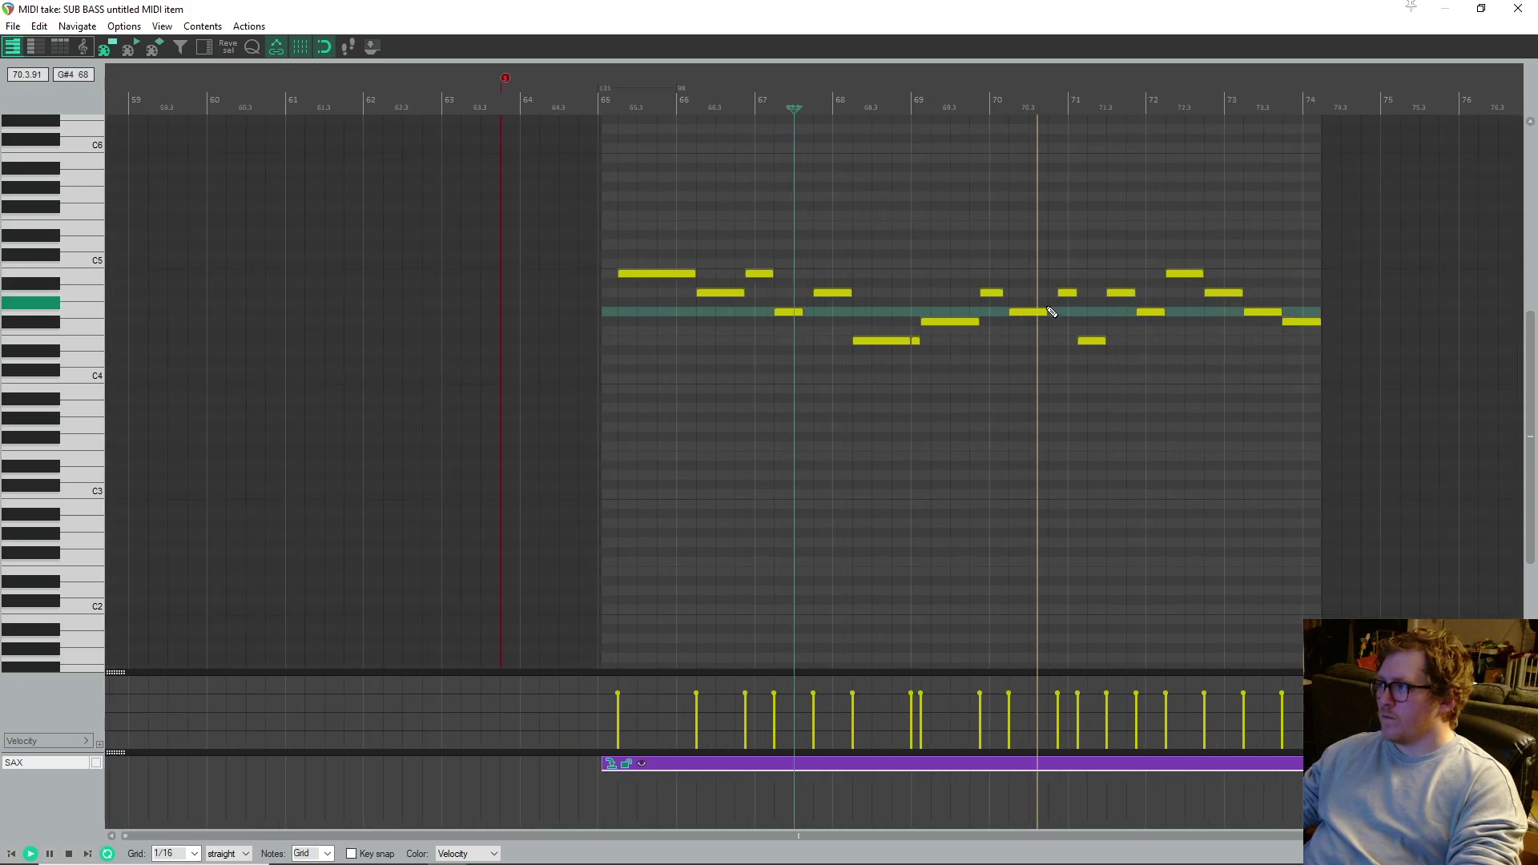
scroll(1078, 333, down, 2)
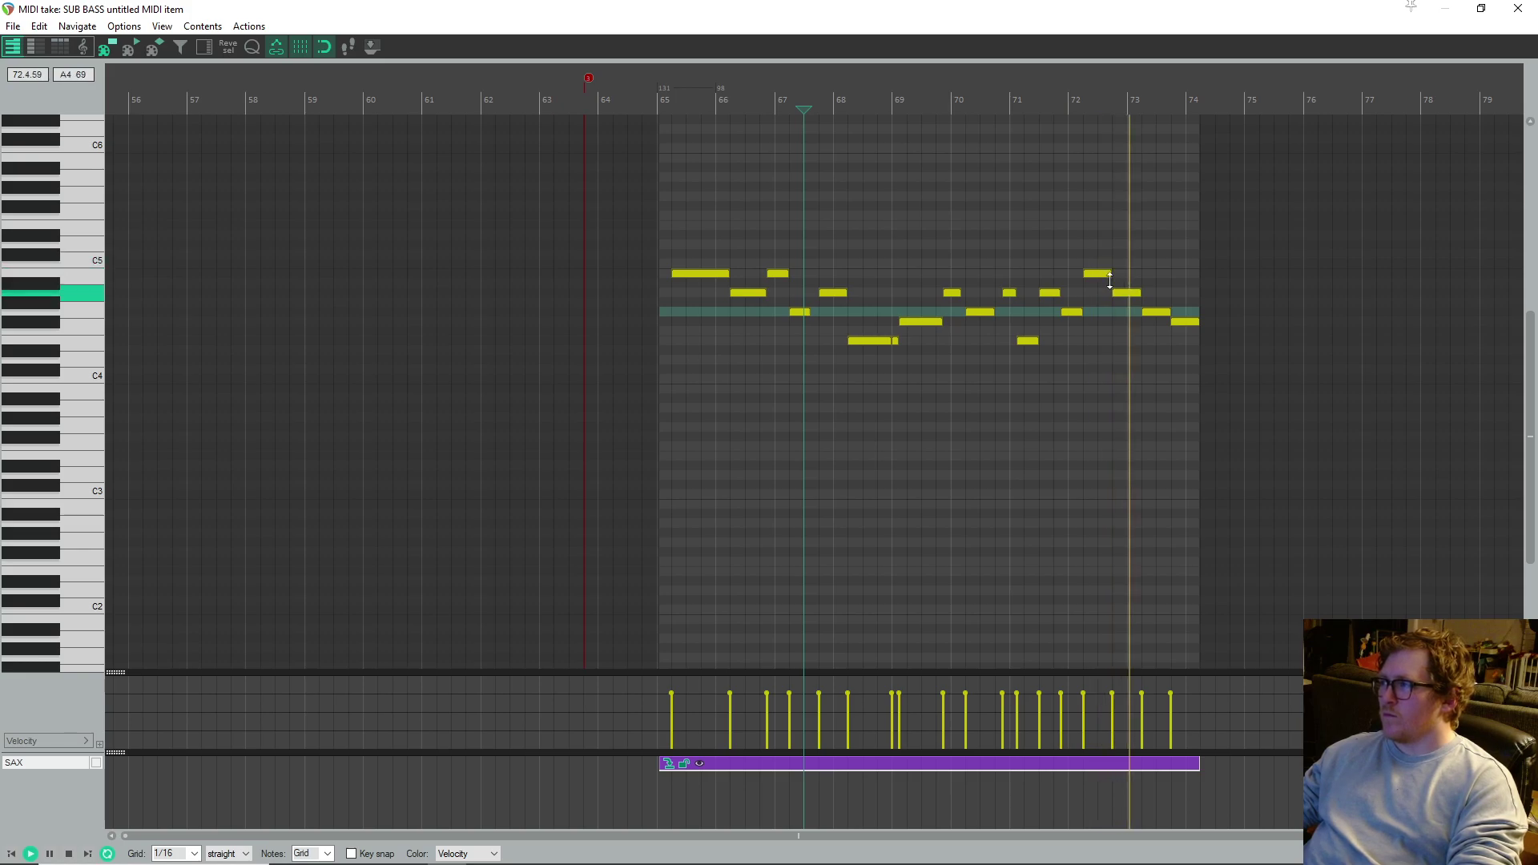
- Delete the A4 that starts at beat 4 of bar 72
scroll(1053, 339, up, 3)
click(1005, 293)
key(Delete)
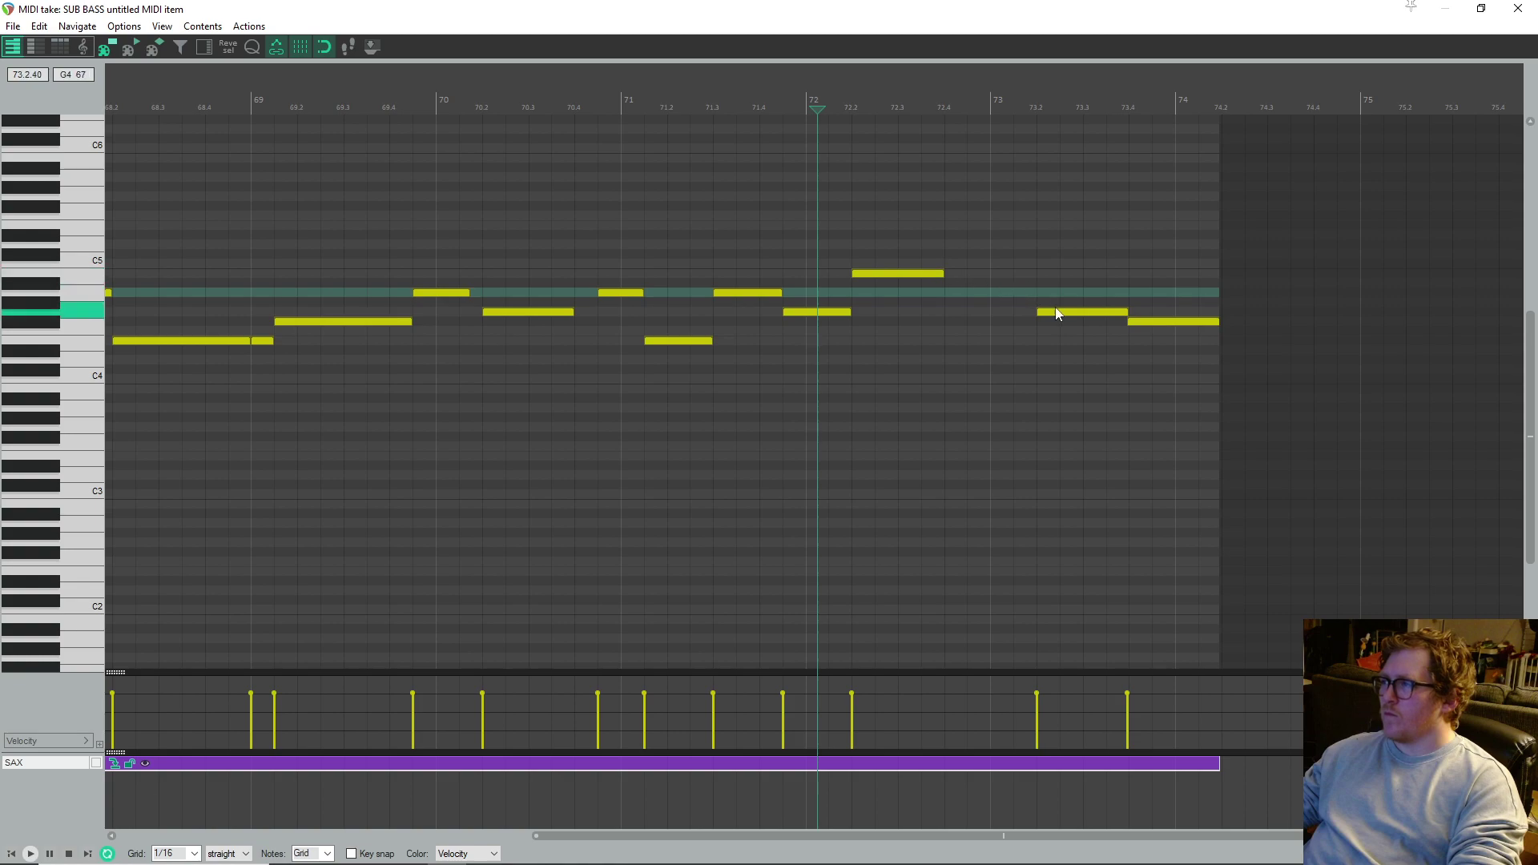
- Raise the G4 at beat 2 of bar 73 to A4, delete the F#4 after it, and play the phrase
drag(1063, 320, 1016, 298)
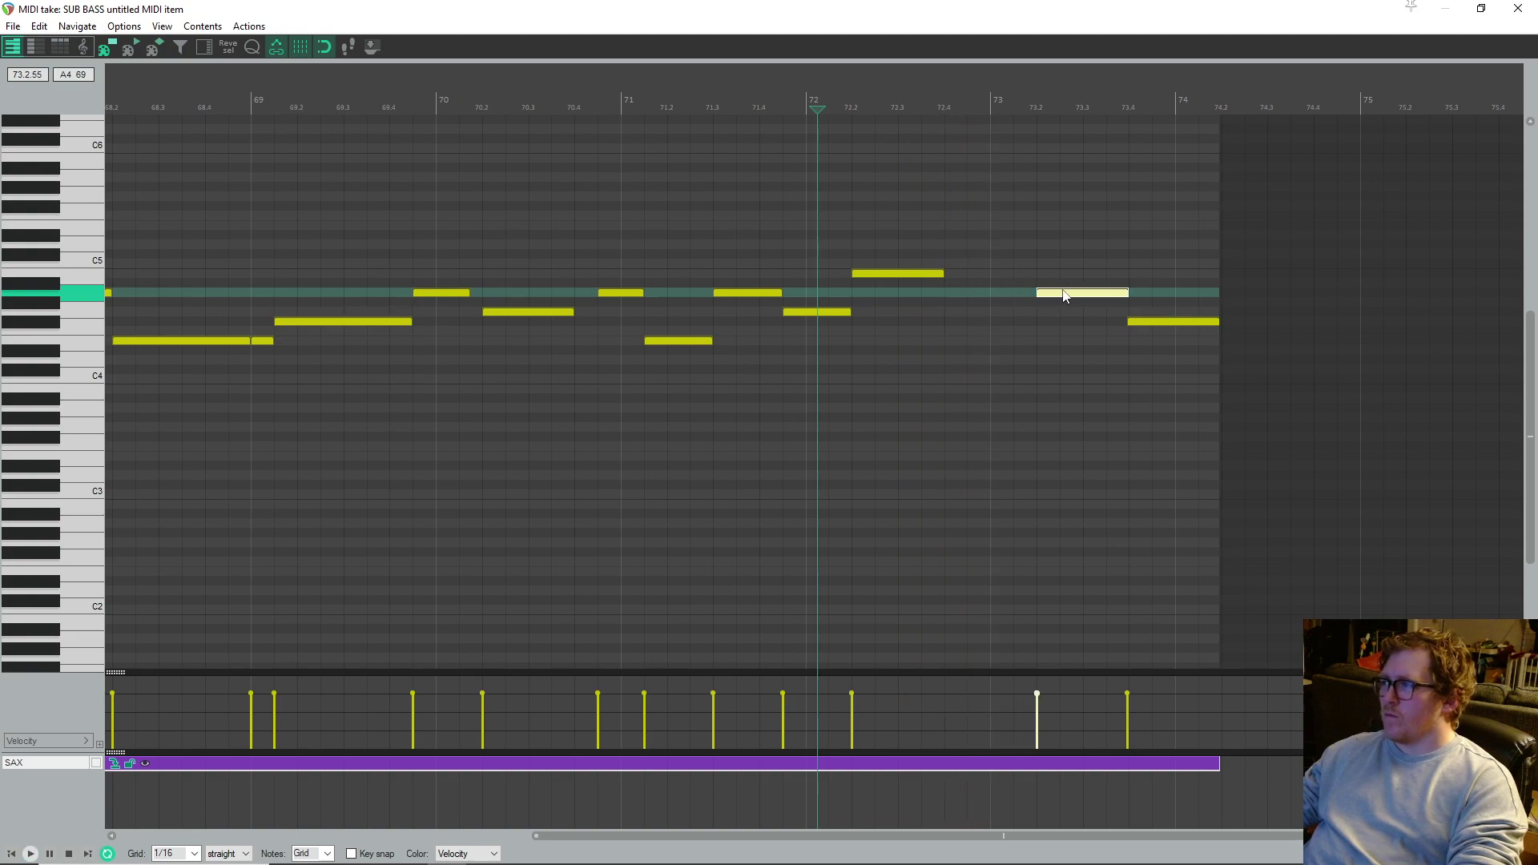
double_click(1179, 322)
key(space)
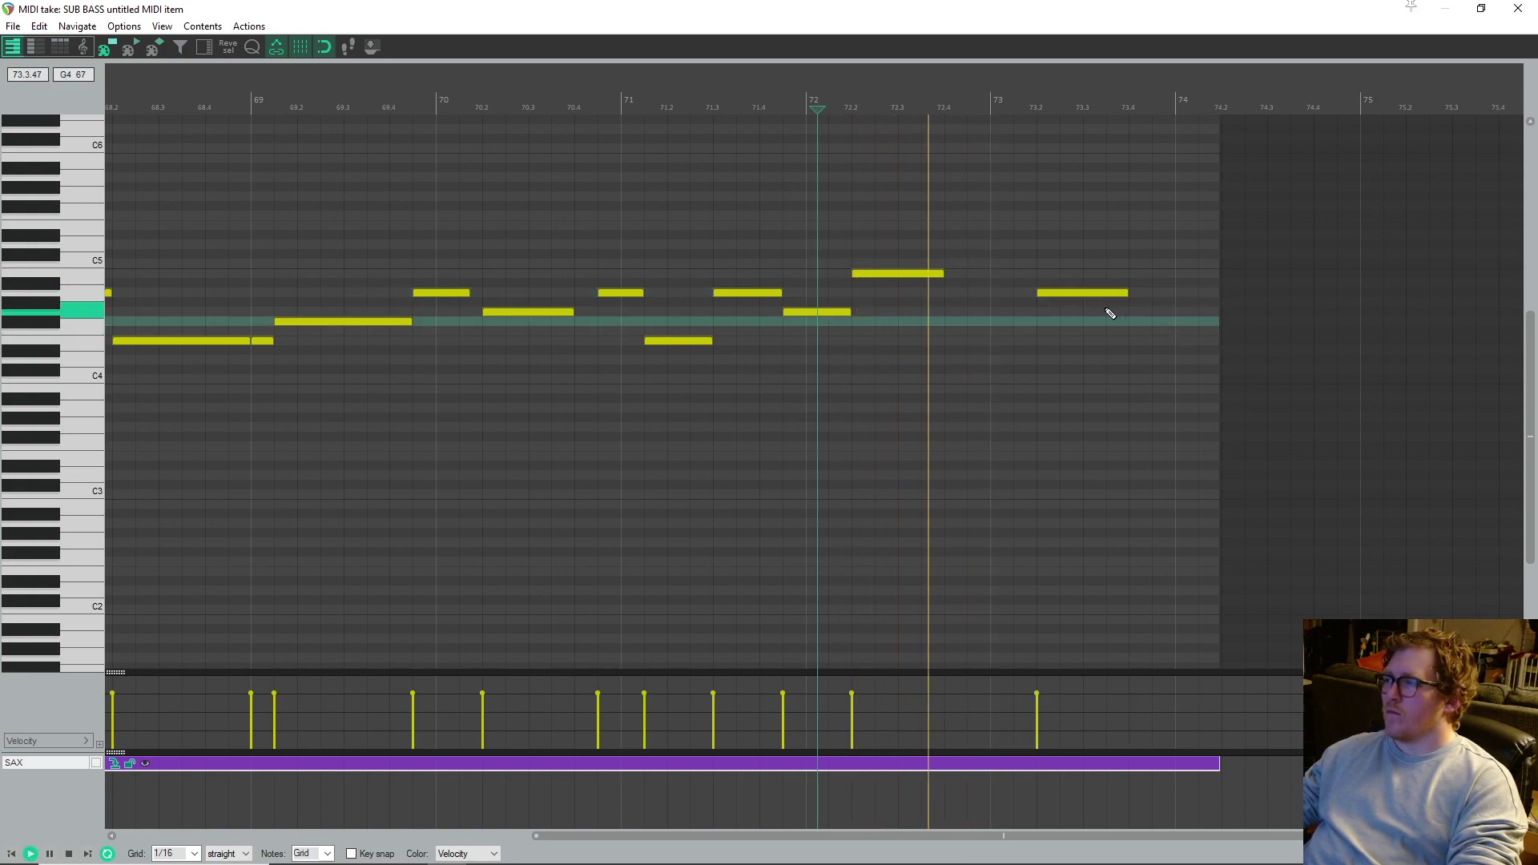
key(space)
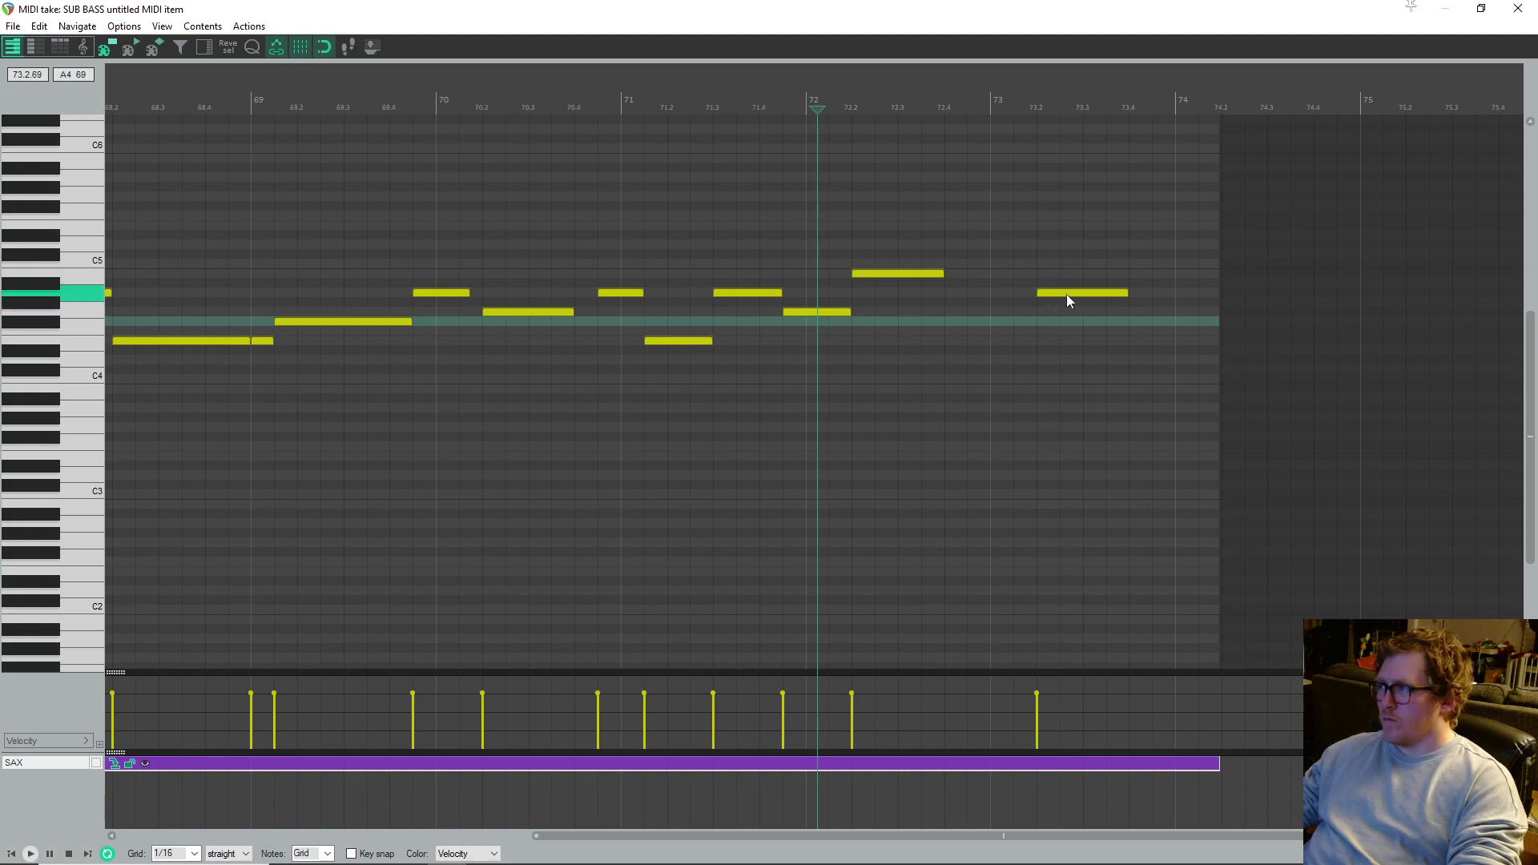
key(space)
mouse_move(1048, 301)
mouse_down()
mouse_move(1082, 301)
mouse_move(1056, 295)
mouse_up()
key(space)
key(space)
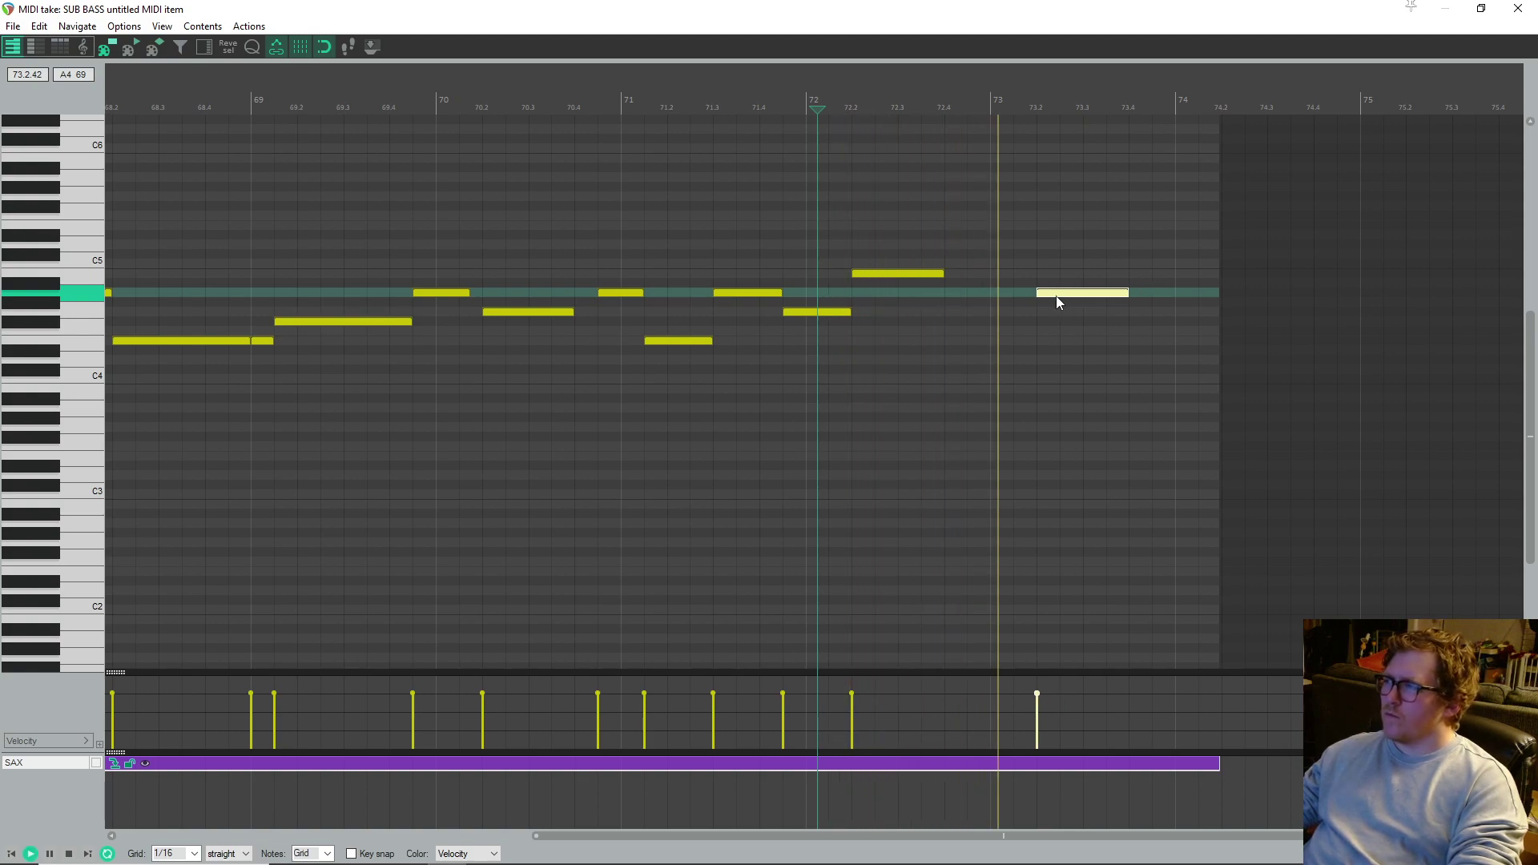
- Copy the A4 in bar 73 to an F#4 starting at beat 4, and play the phrase
key(space)
drag(1129, 312, 1211, 328)
key(space)
scroll(1136, 322, down, 3)
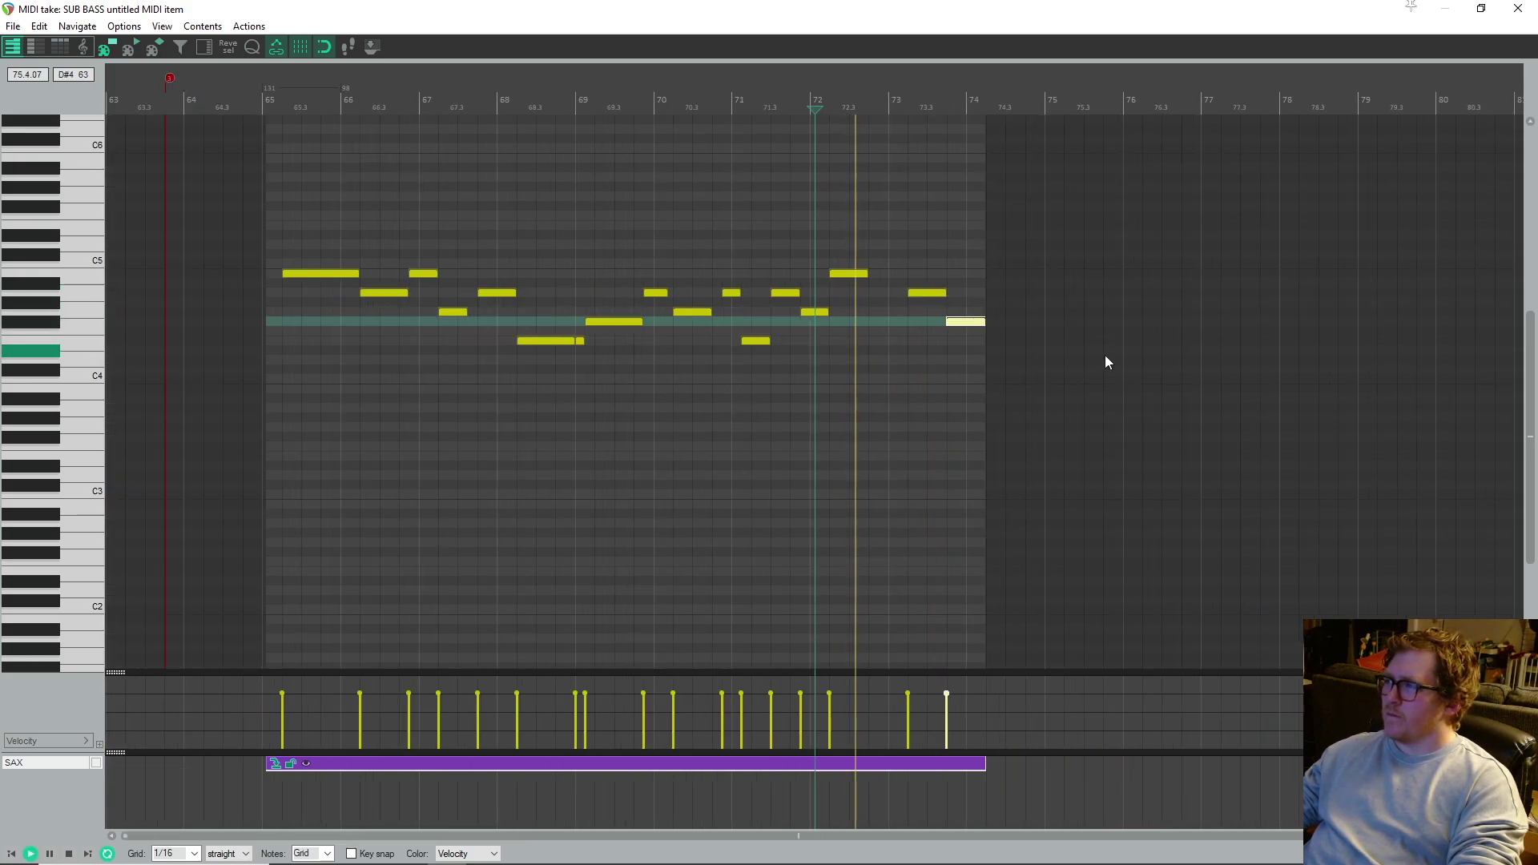
- Extend the SAX item in the arrangement to the end of the bass items, and reopen it in the MIDI editor
click(1518, 8)
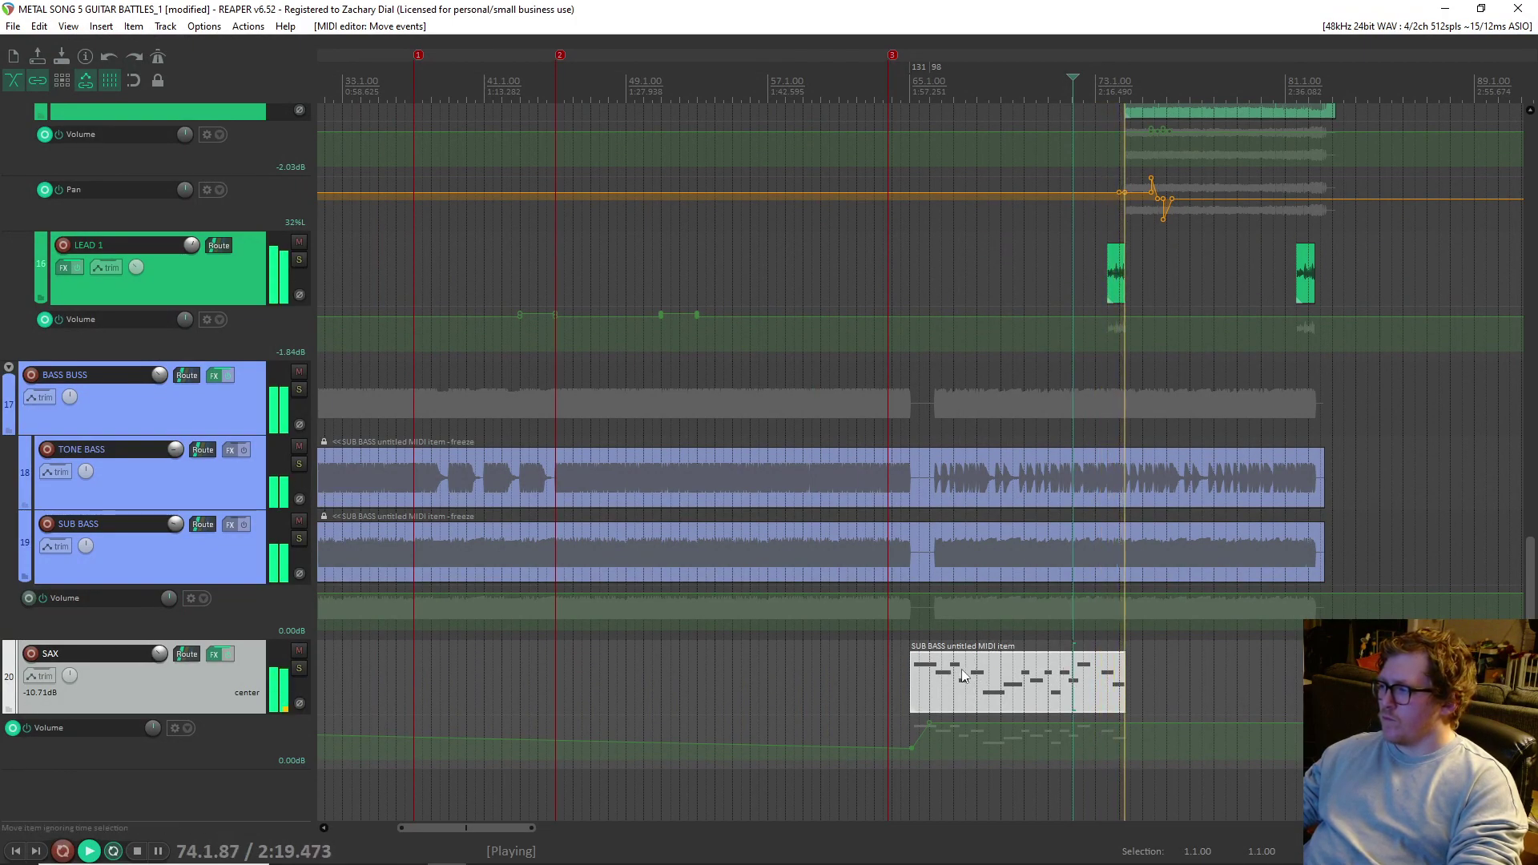
key(space)
drag(1126, 677, 1323, 676)
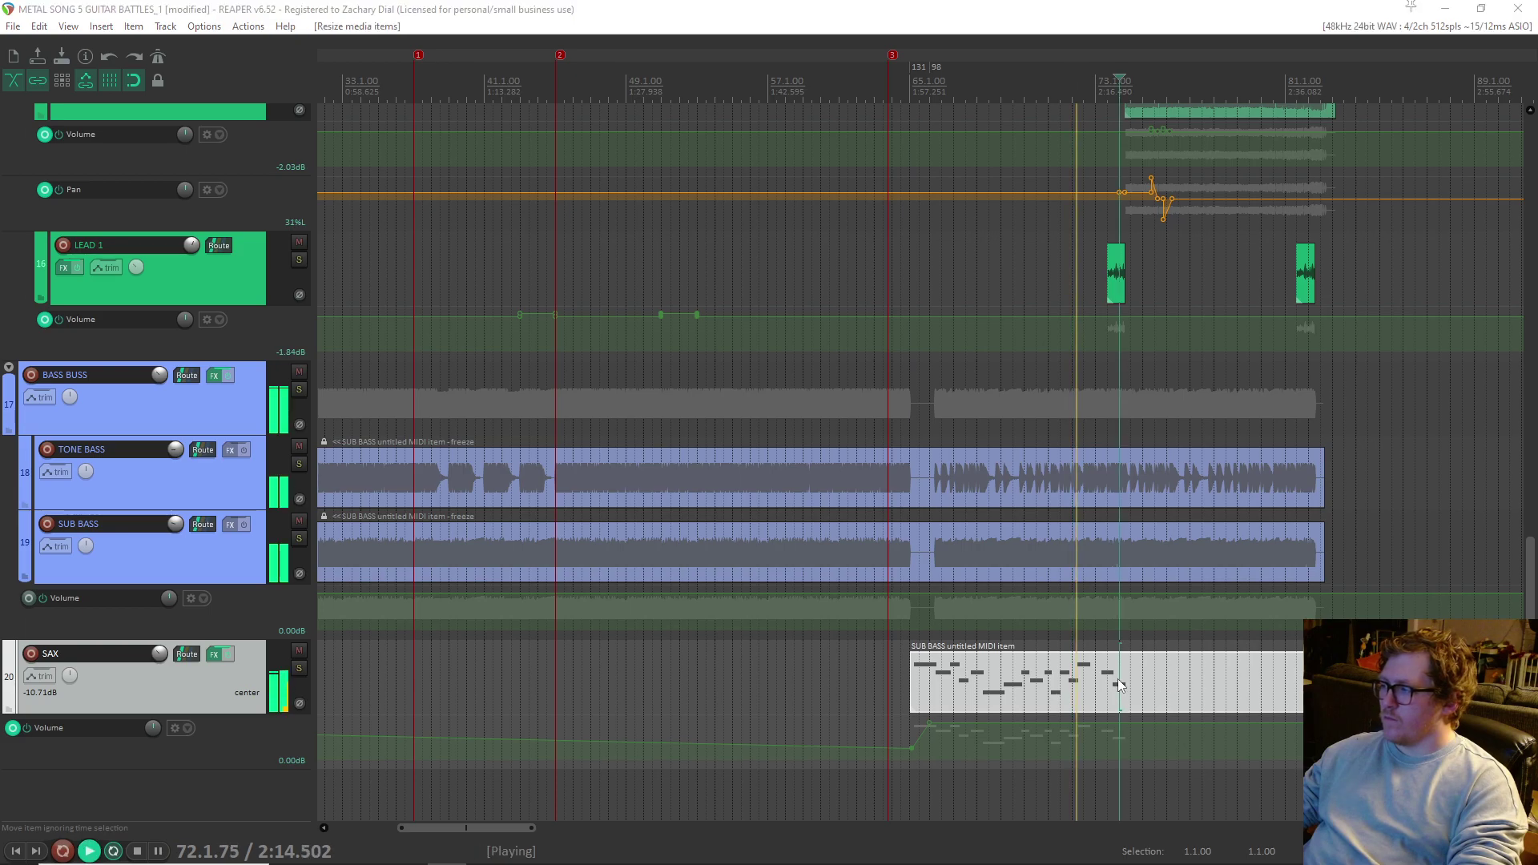
double_click(1118, 679)
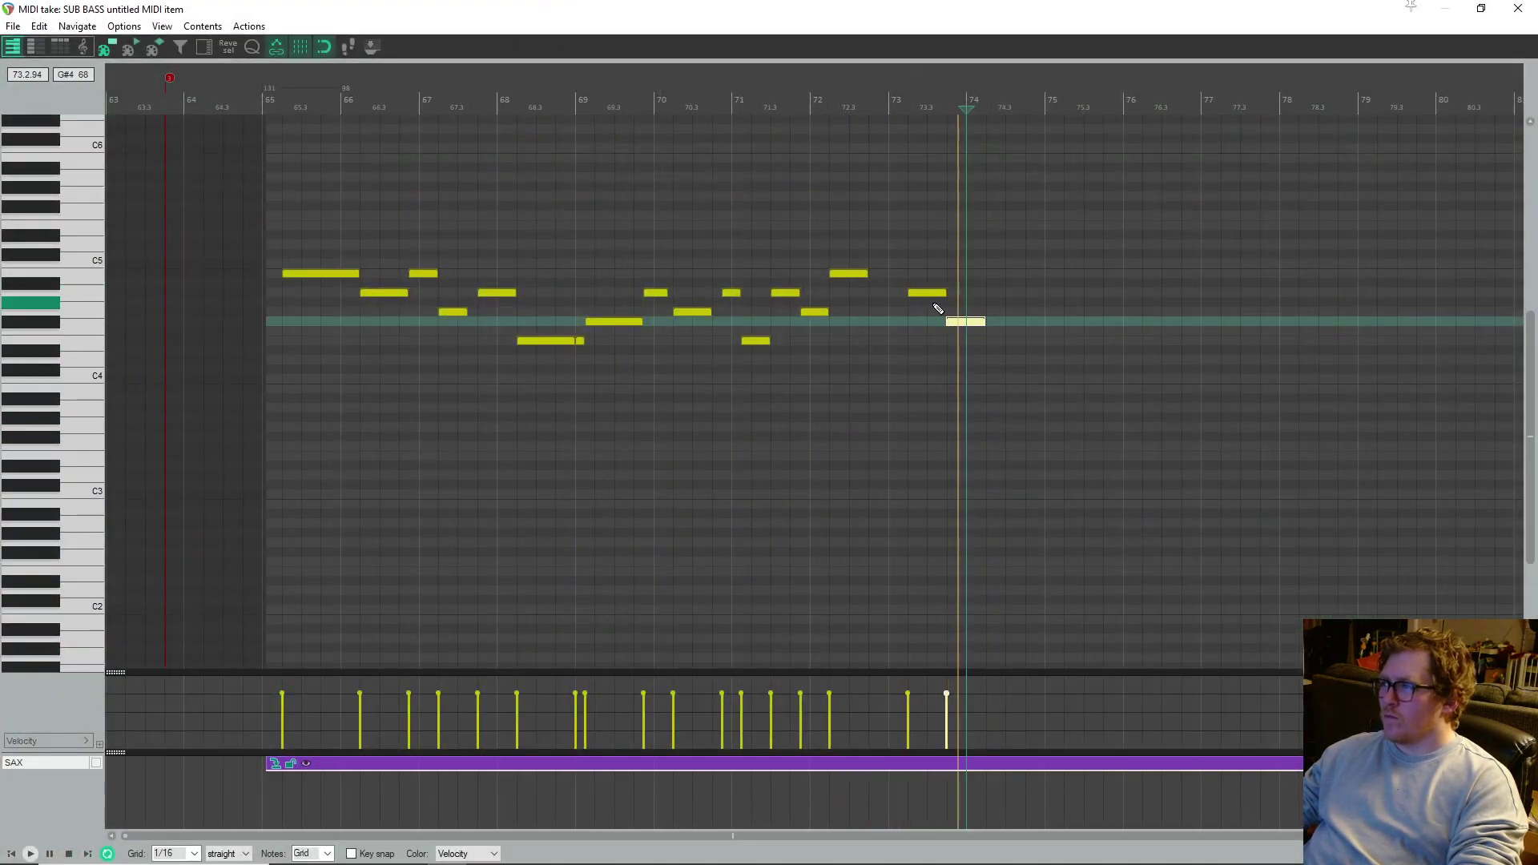
- Copy the last F#4 to a G4 at beat 2 of bar 74, and lengthen it to the start of bar 75
drag(969, 320, 1009, 317)
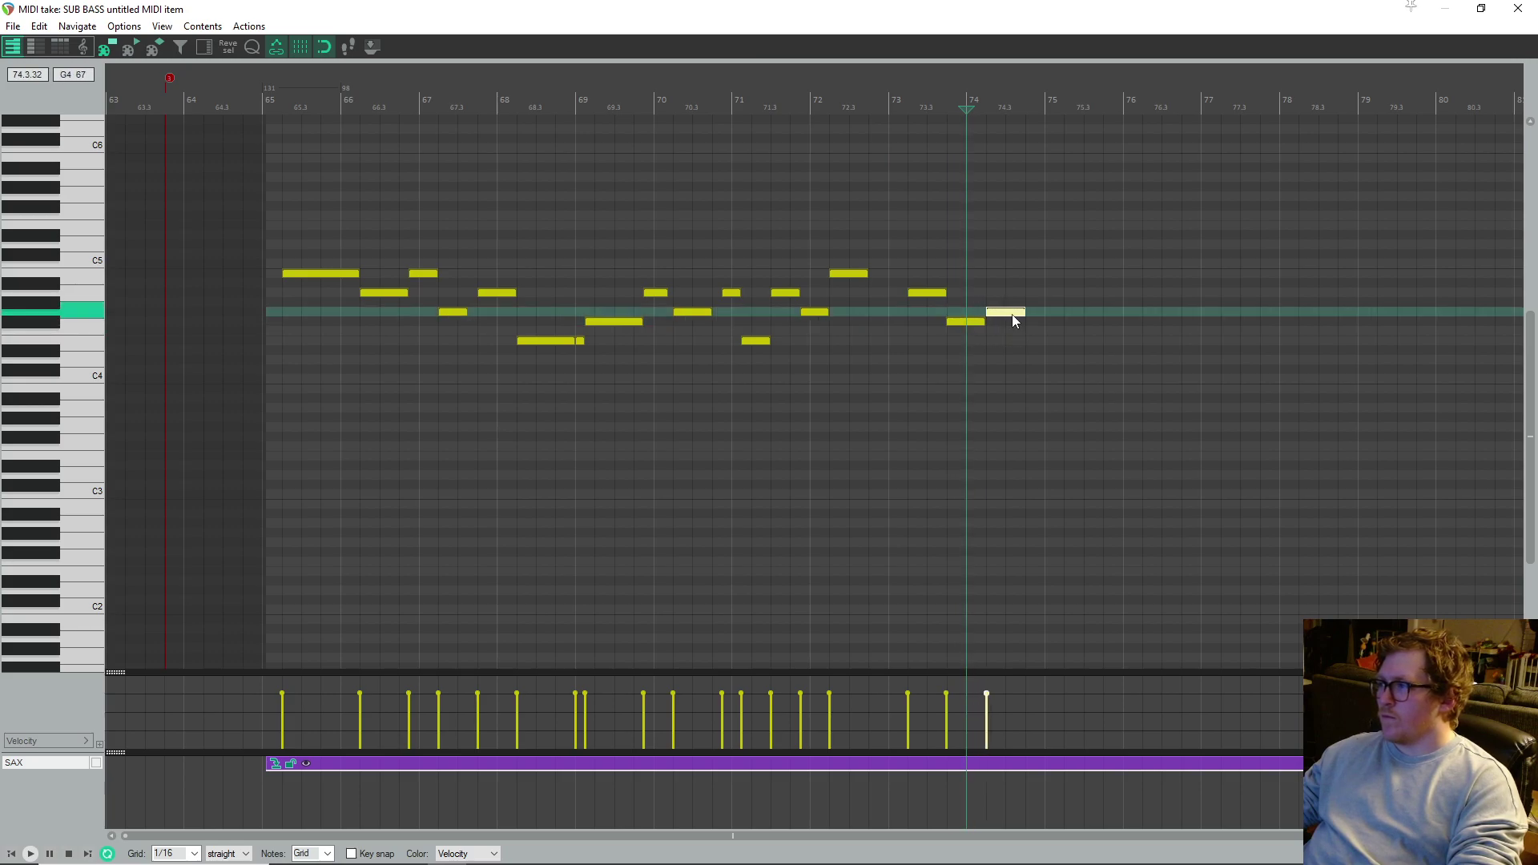
key(space)
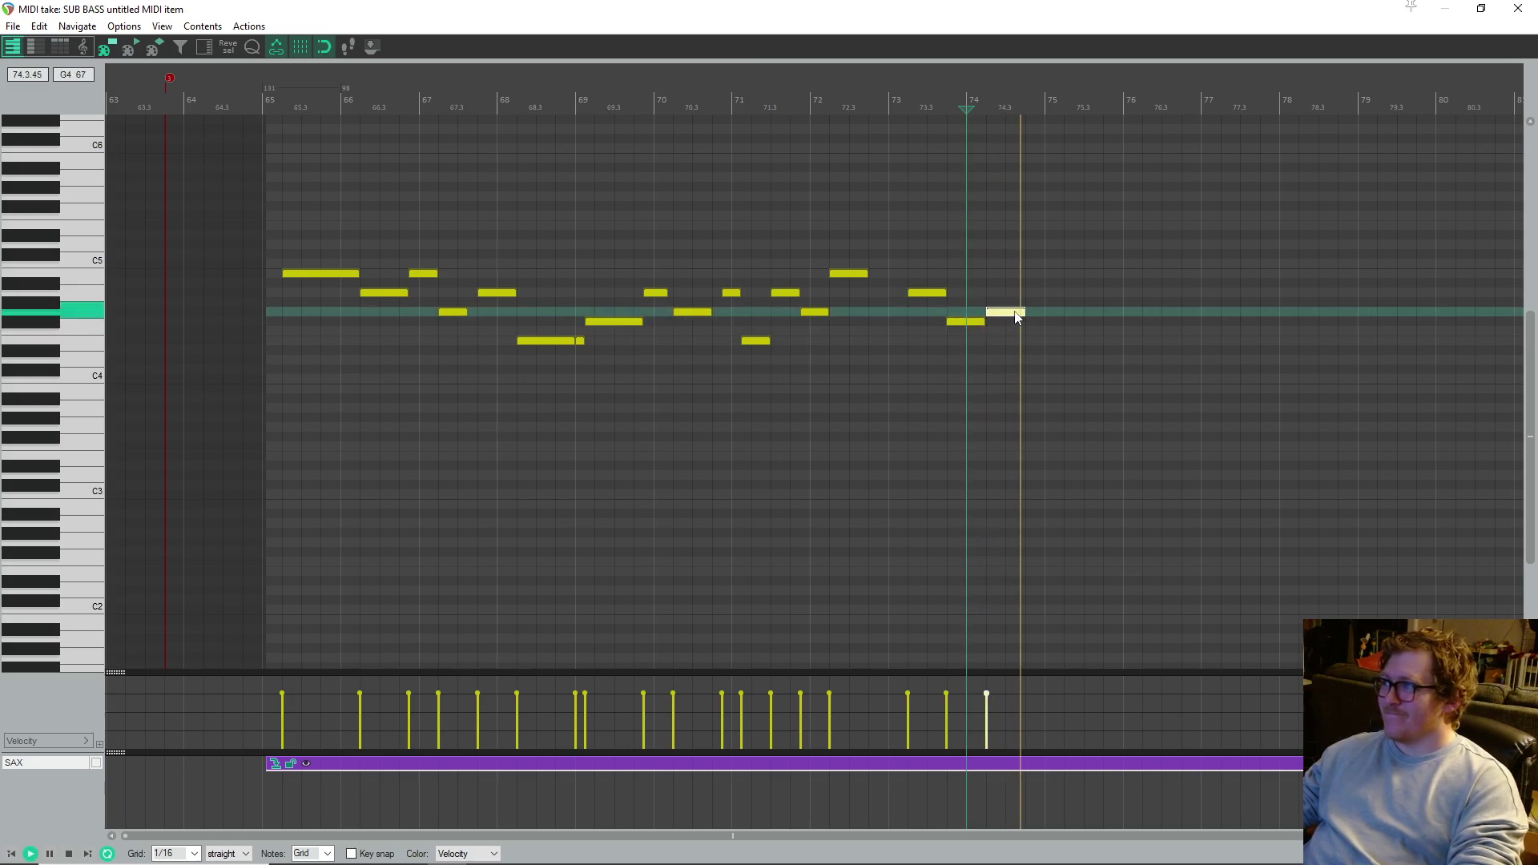
drag(1014, 317, 1045, 314)
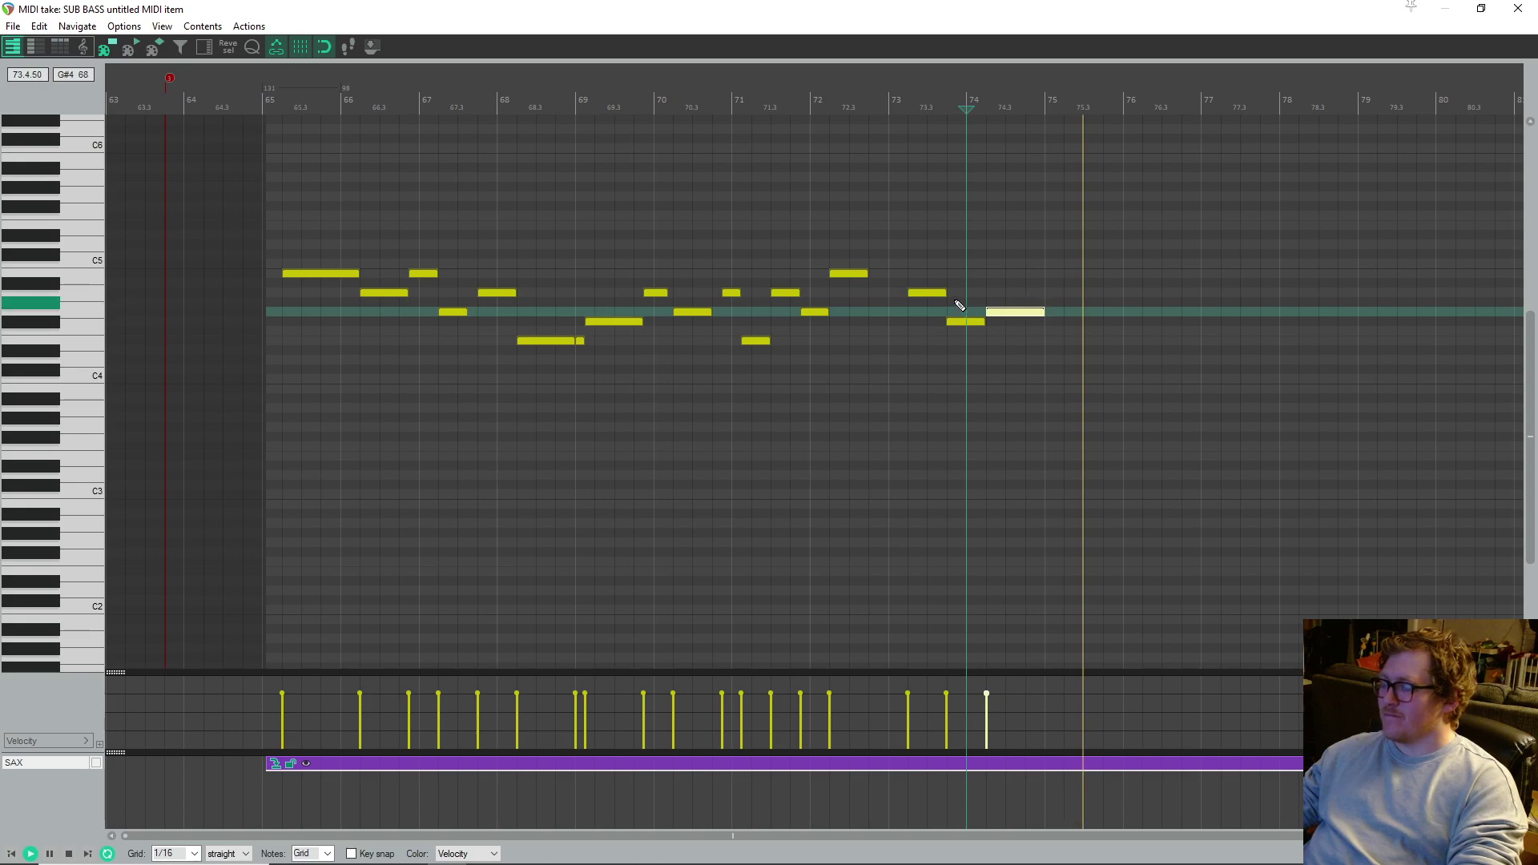
click(903, 302)
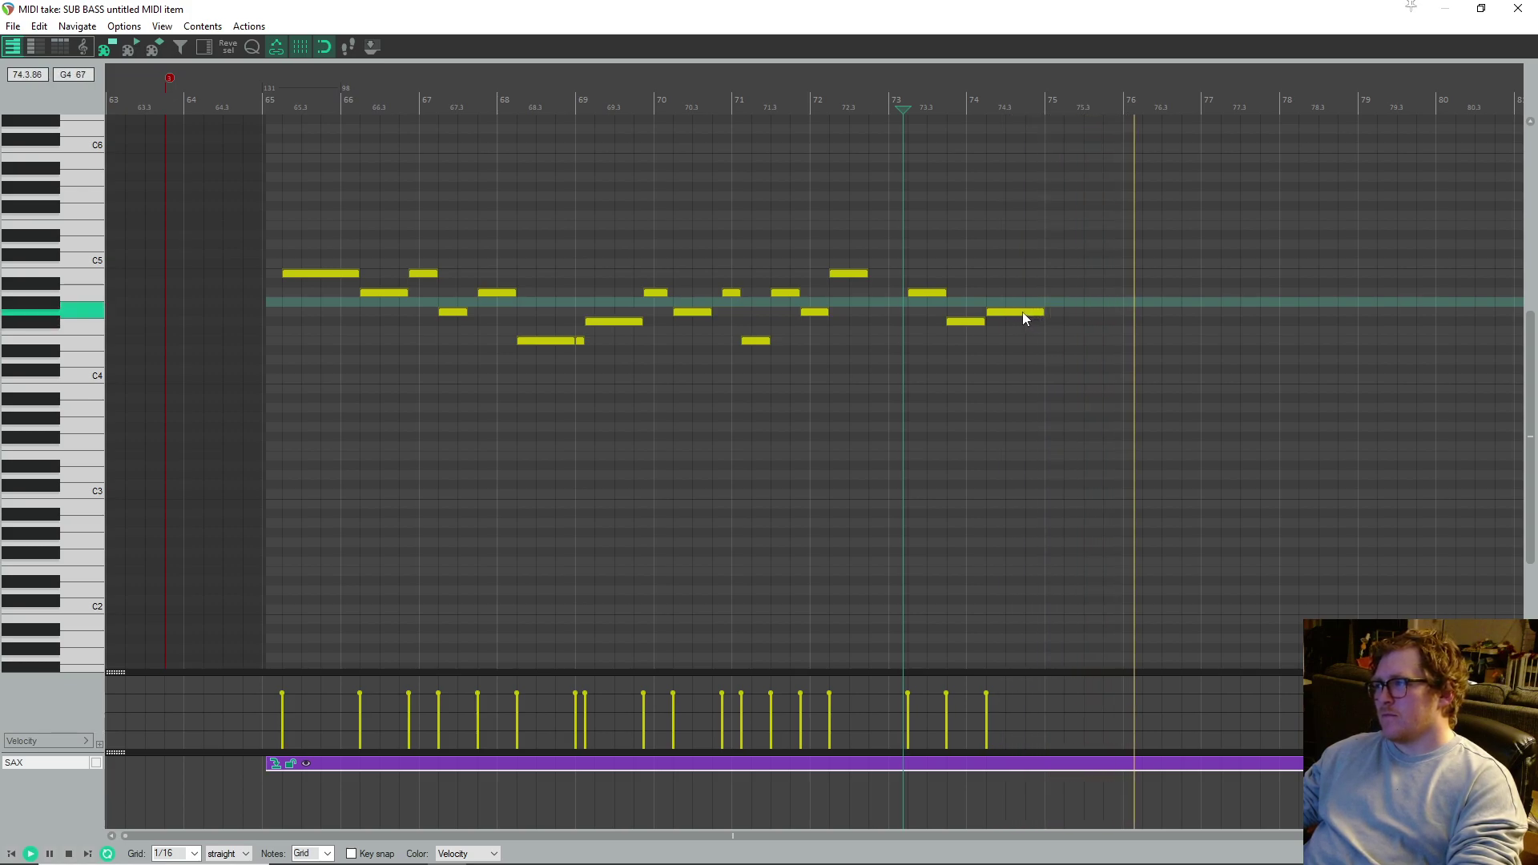
- Copy the final G4 to an F#4 at the start of bar 76, and play it
key(space)
click(1022, 311)
drag(1065, 312, 1147, 328)
click(1143, 289)
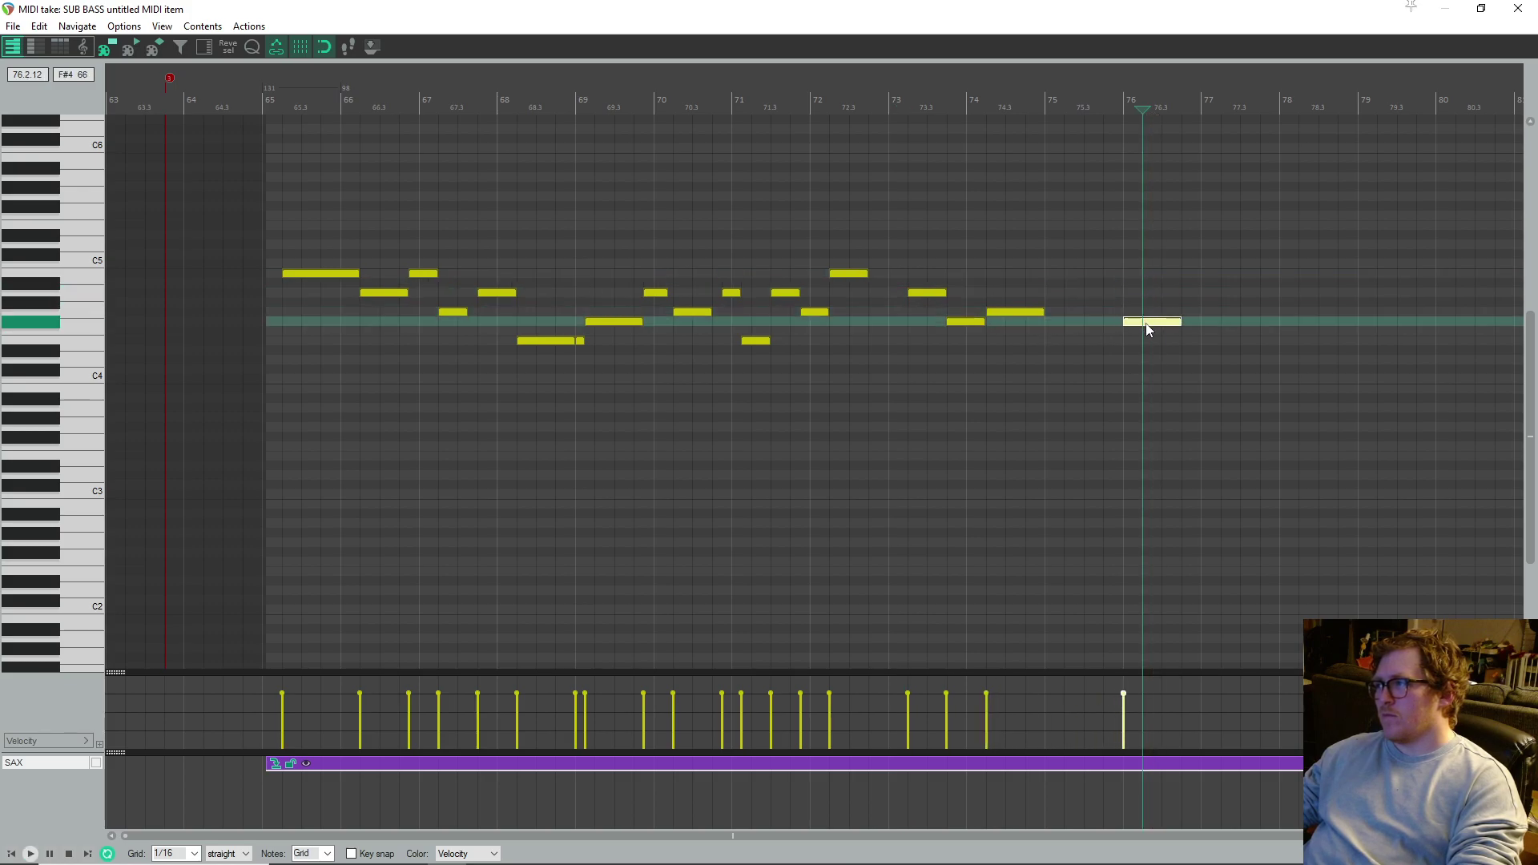
key(space)
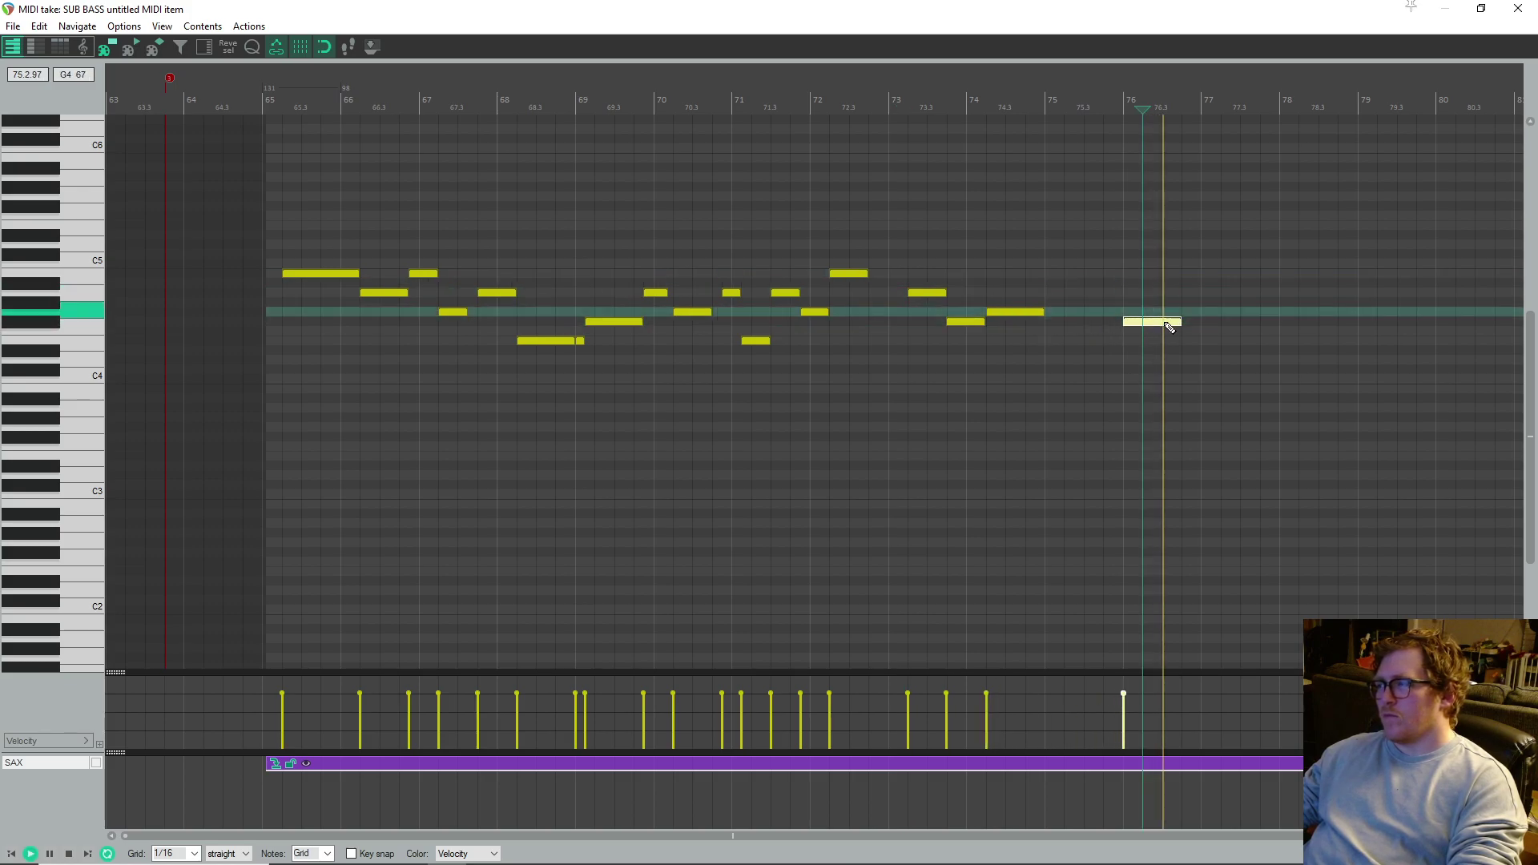
- Change the bar 76 note to a D#4 at beat 2, and add copies as E4 at bar 77 and F#4 at its beat 3
drag(1150, 333, 1150, 352)
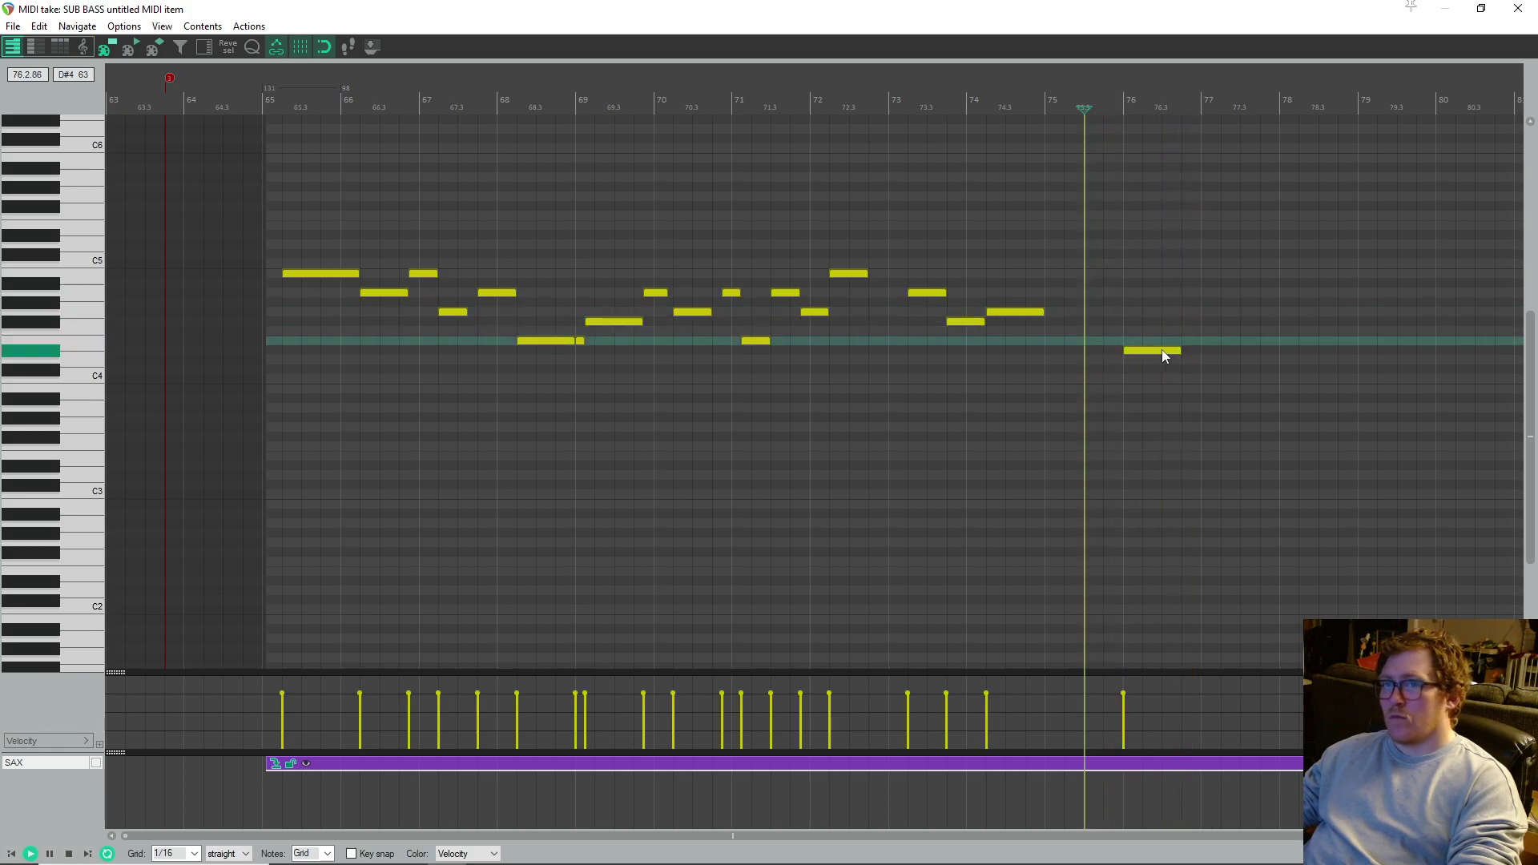
drag(1147, 352, 1274, 324)
key(space)
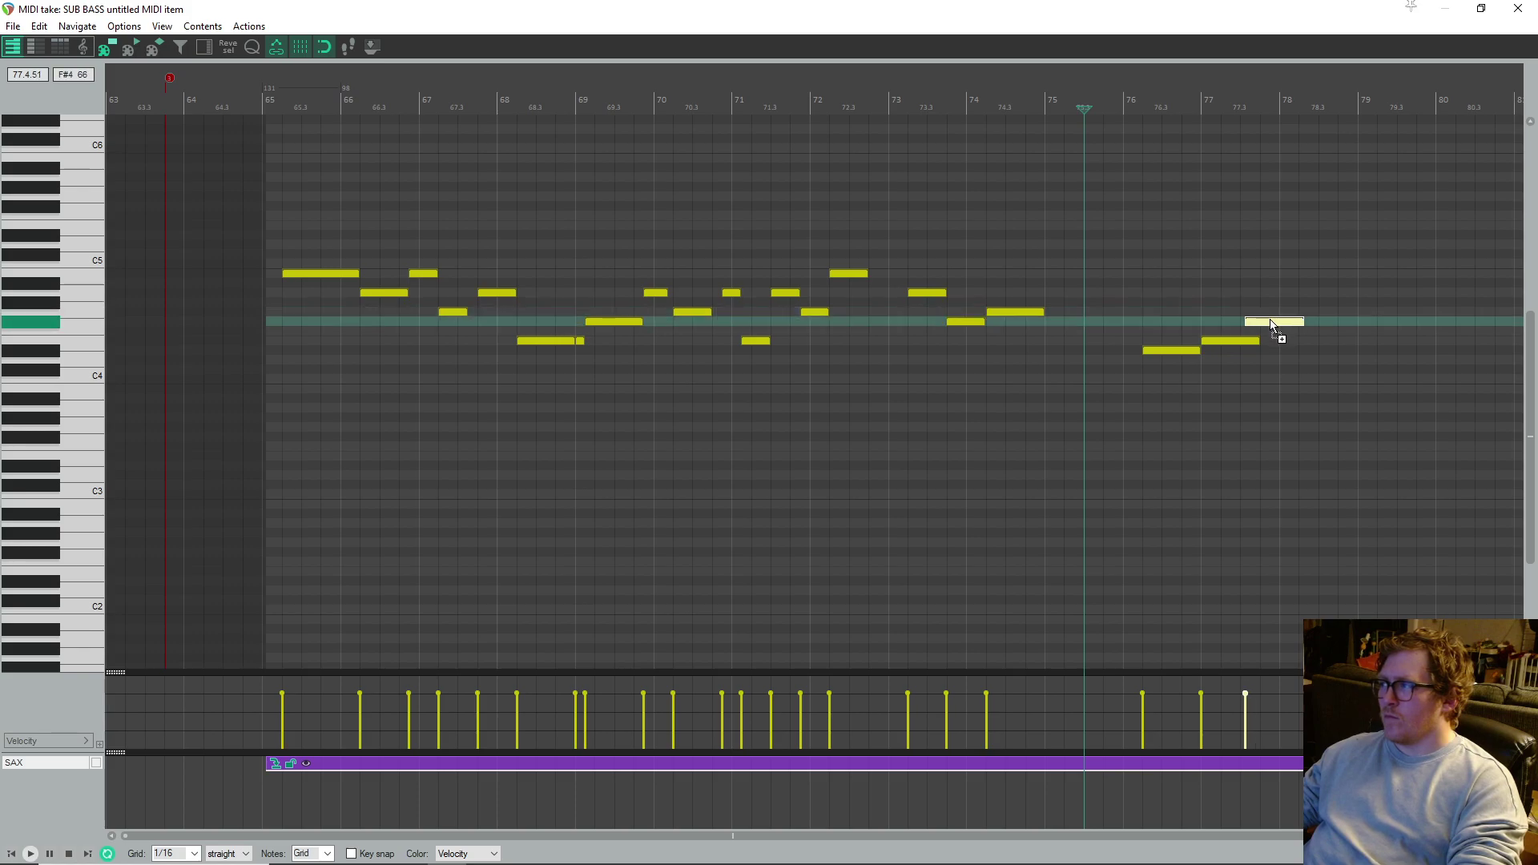
key(space)
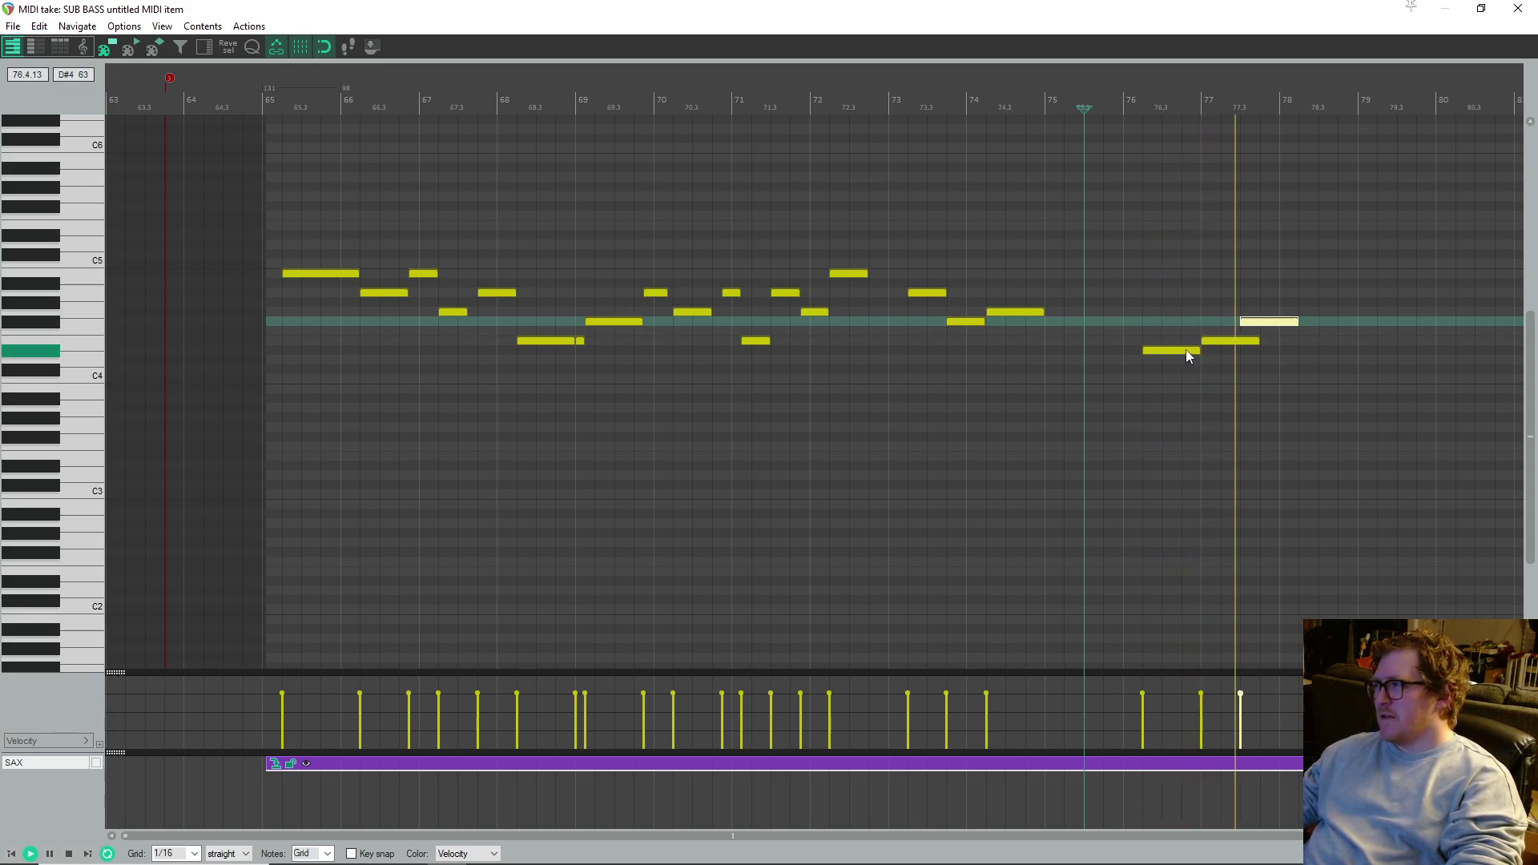
key(space)
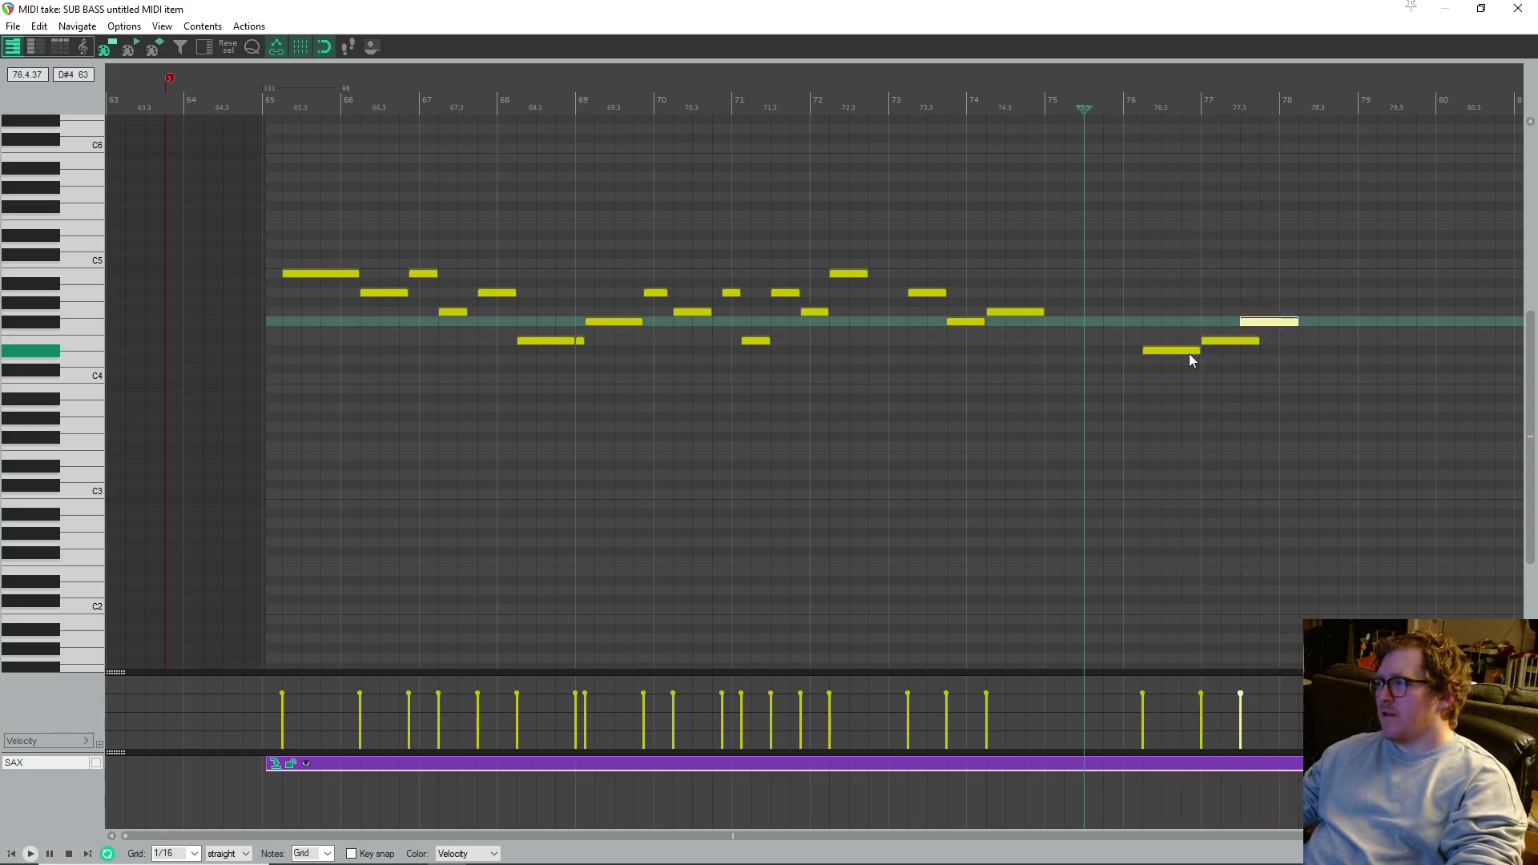
- Try the D#4 in bar 76 an octave higher as D#5, and delete all notes after bar 75
click(1187, 352)
right_click(1236, 293)
click(1159, 357)
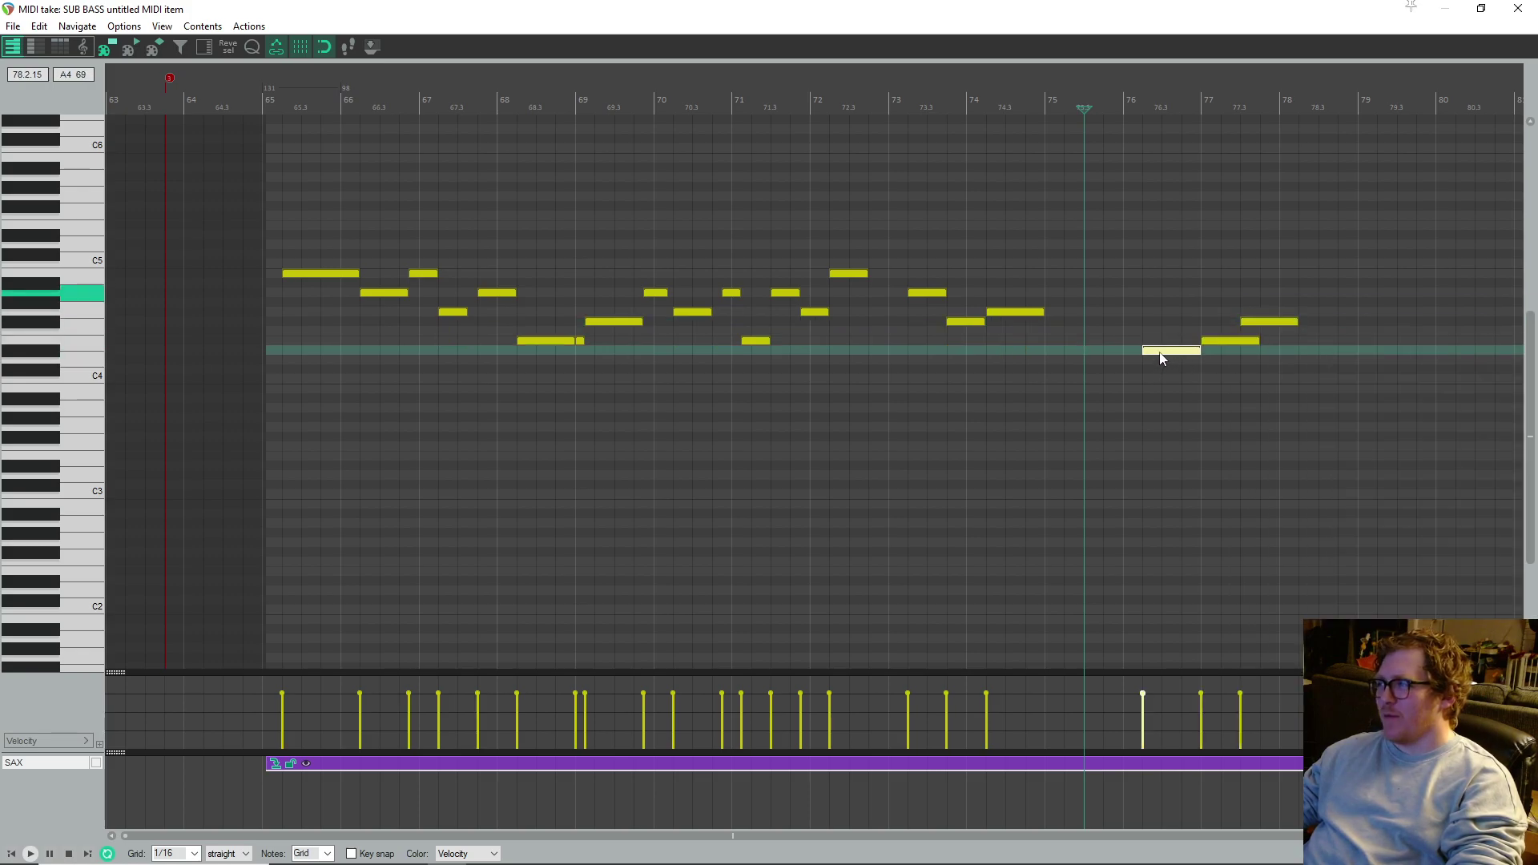
drag(1162, 358, 1175, 241)
key(space)
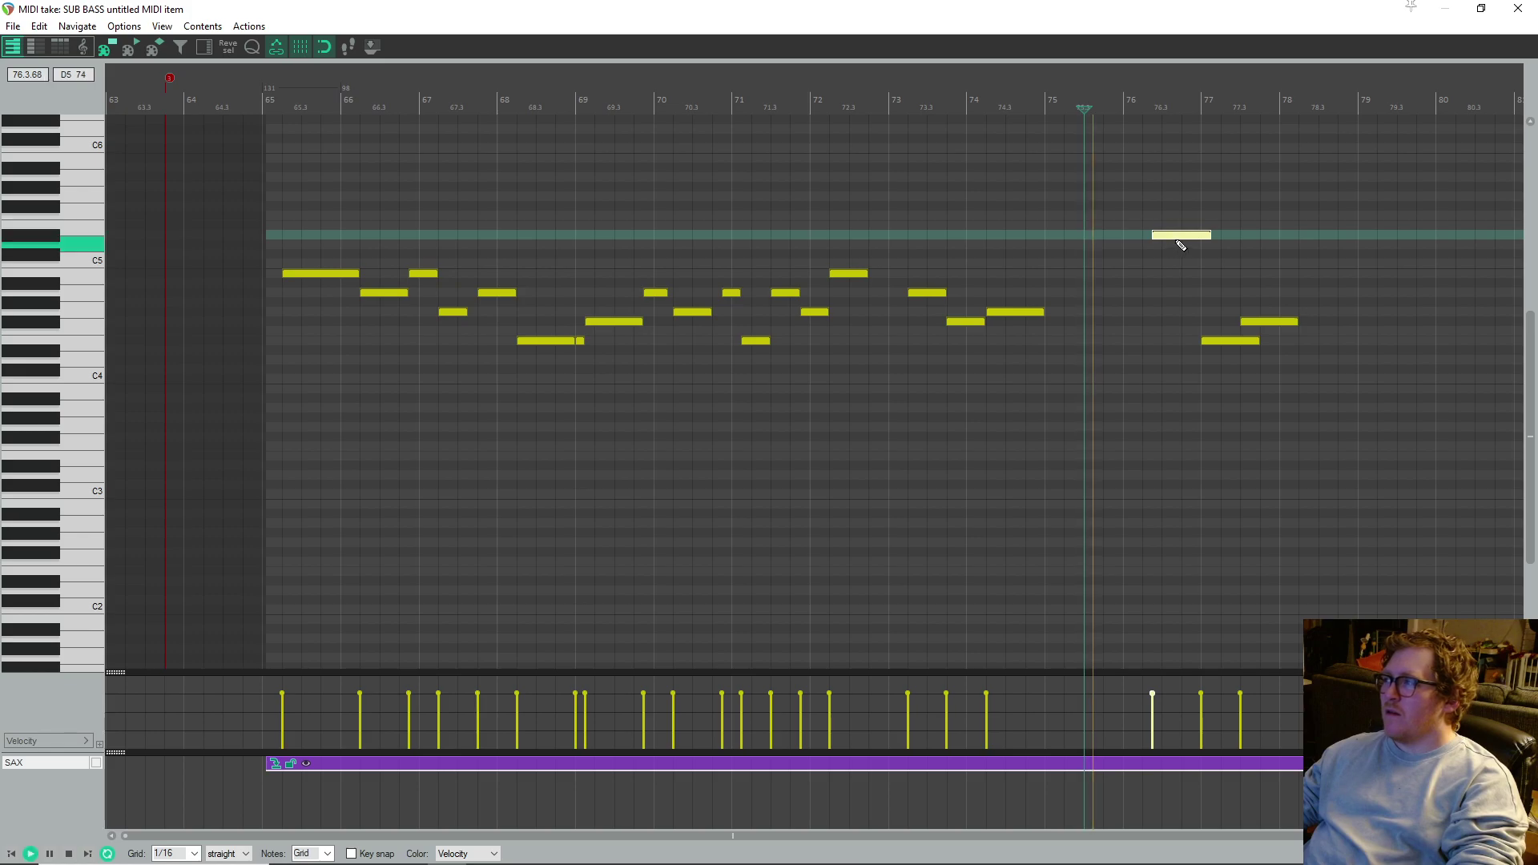
drag(1175, 238, 1325, 401)
key(space)
key(Delete)
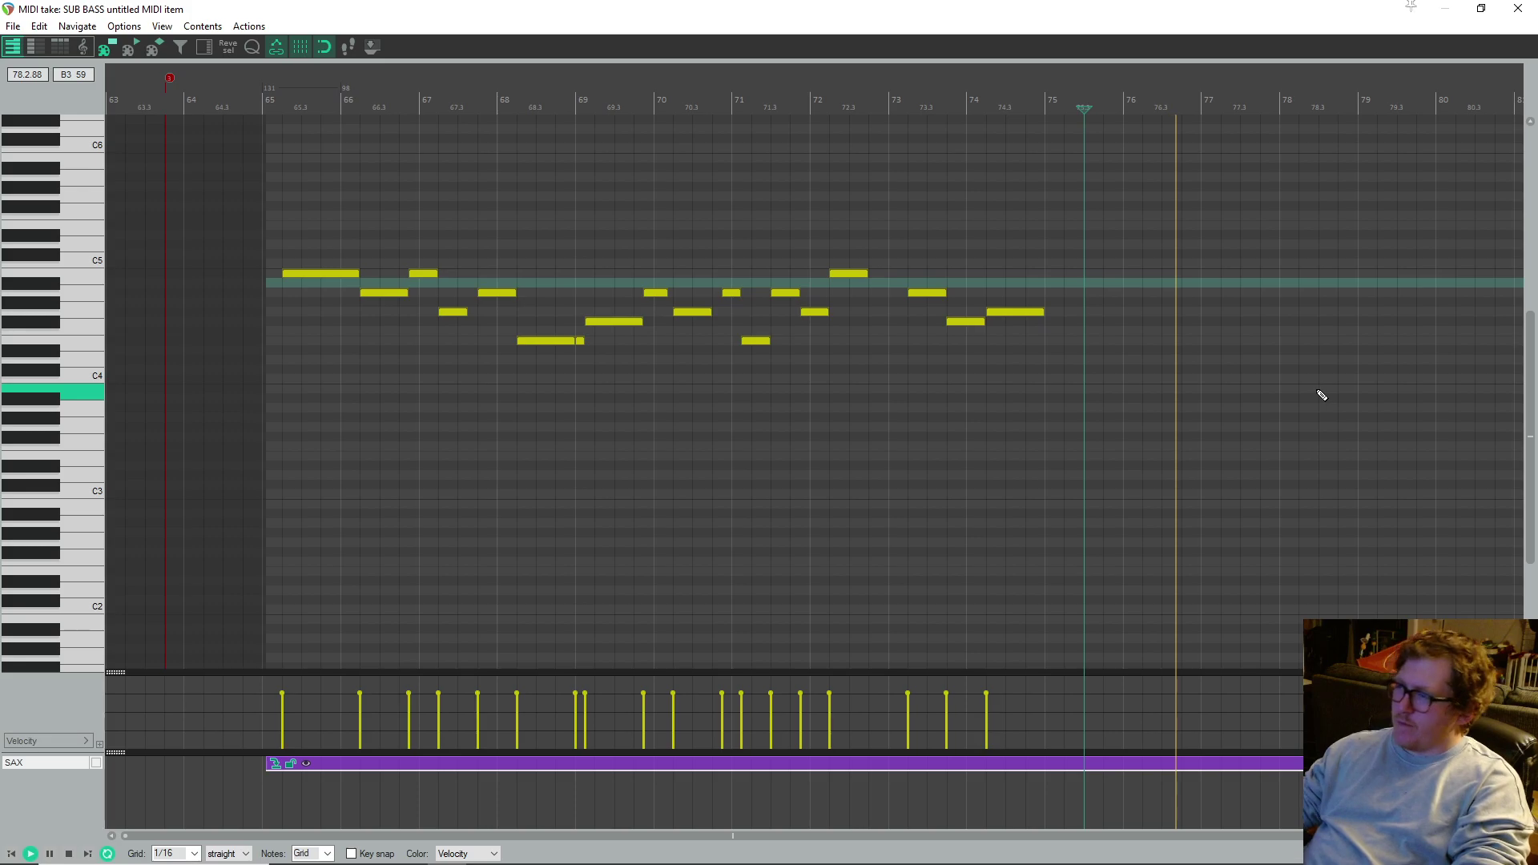
- Play the full sax melody with a lead-in from bar 61
scroll(868, 343, down, 5)
click(480, 273)
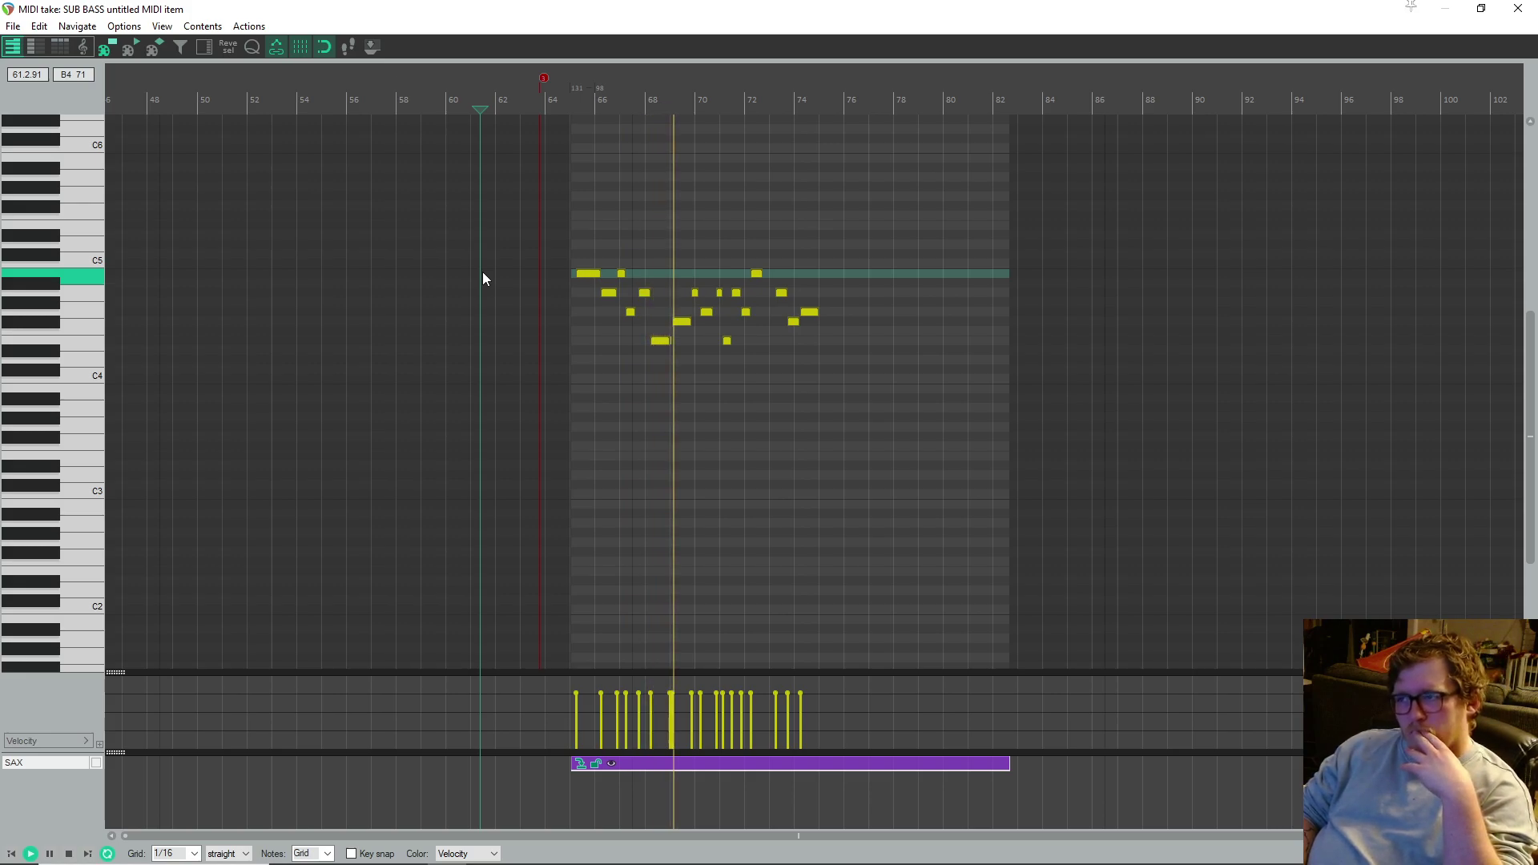
scroll(1262, 384, up, 3)
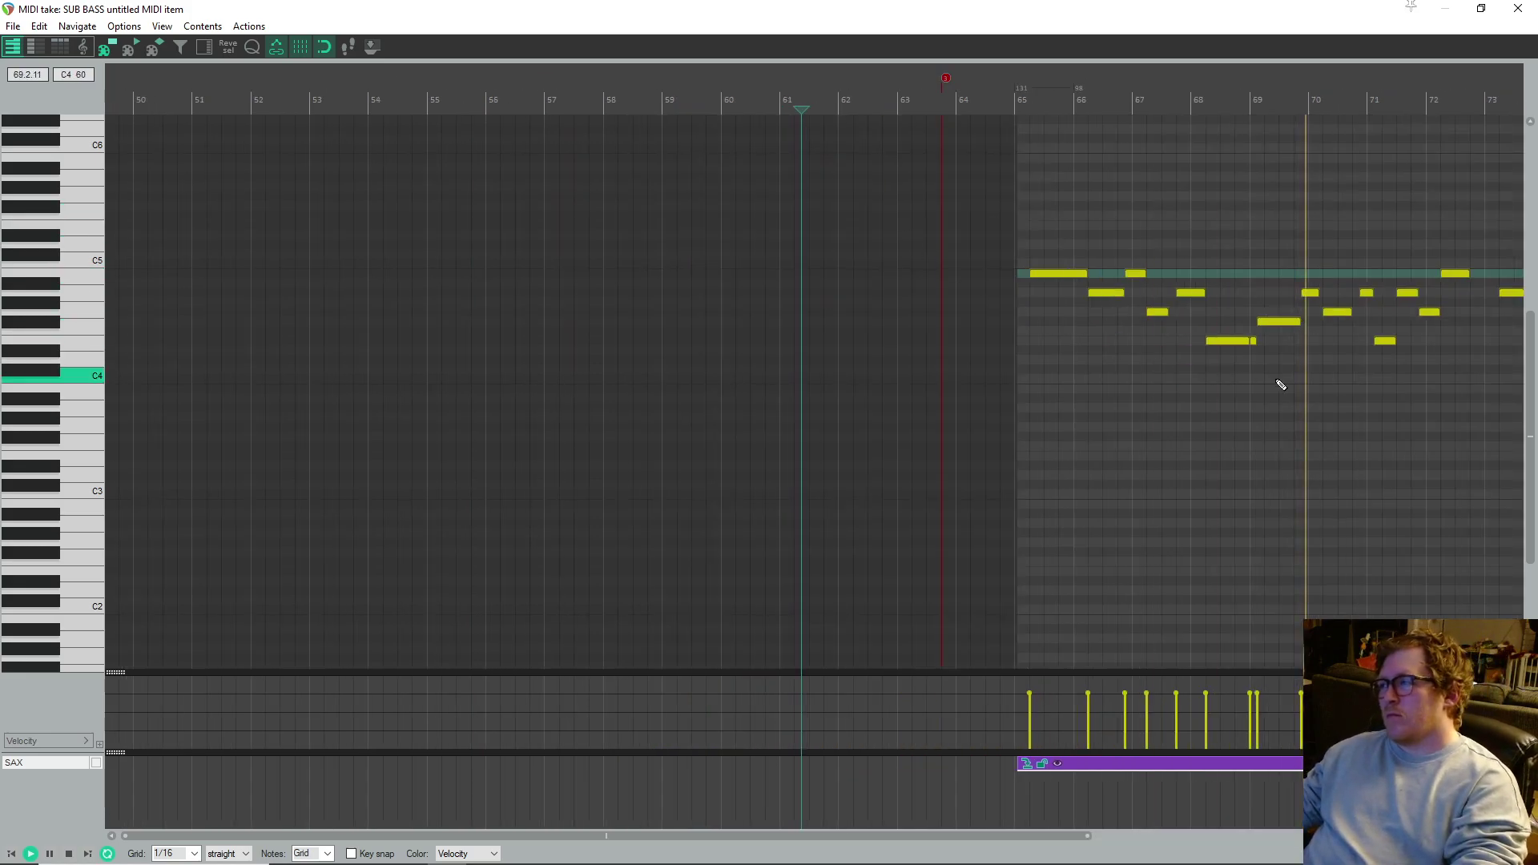
- Delete the short E4 at the start of bar 69, and raise the A4 at beat 3 of bar 71 to B4
click(1252, 340)
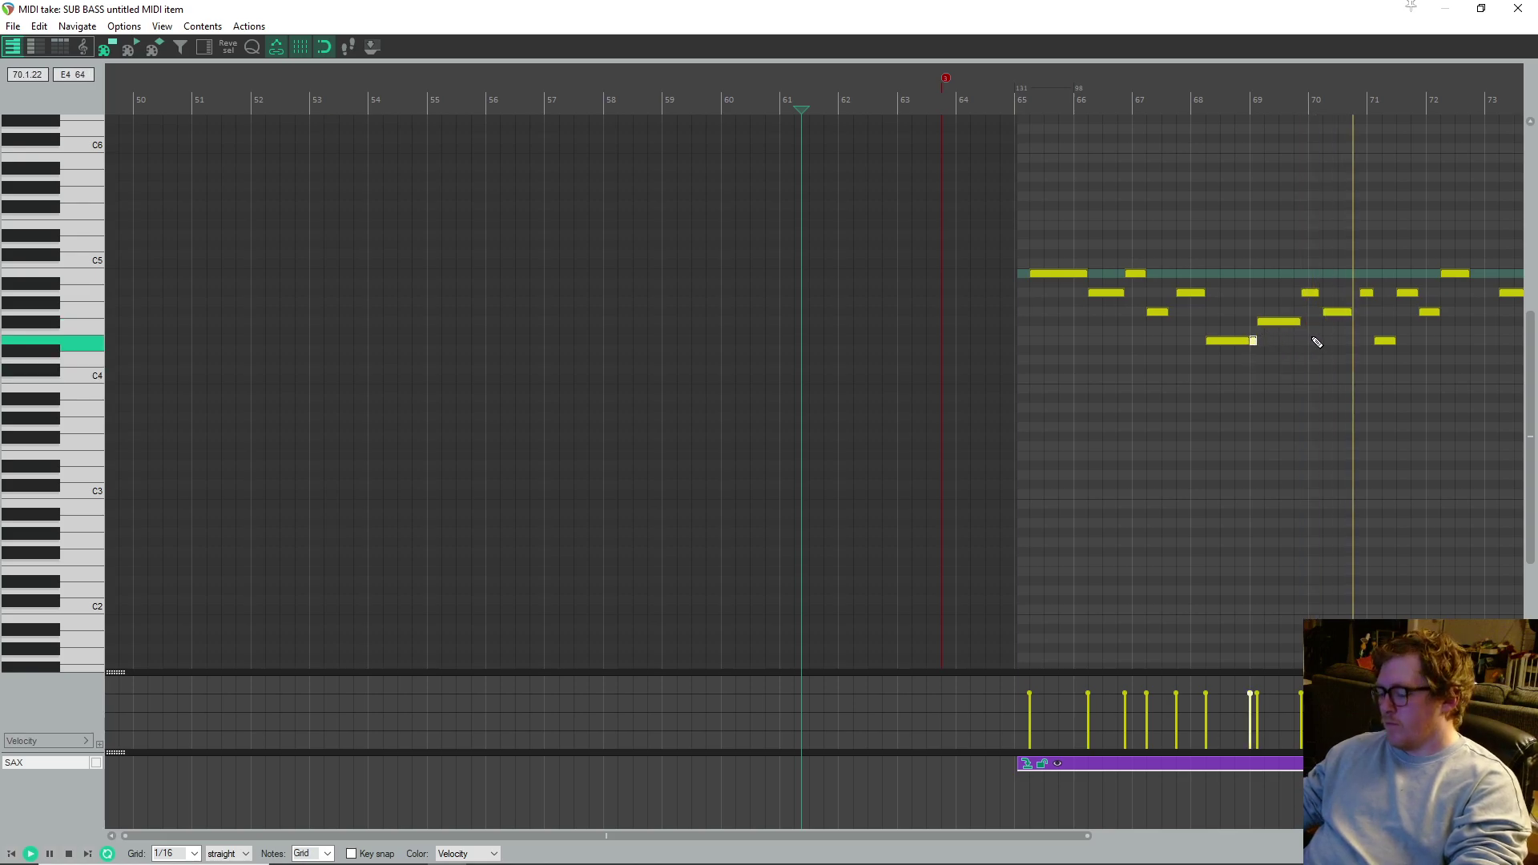
scroll(1317, 343, down, 2)
drag(1261, 293, 1260, 276)
click(1160, 265)
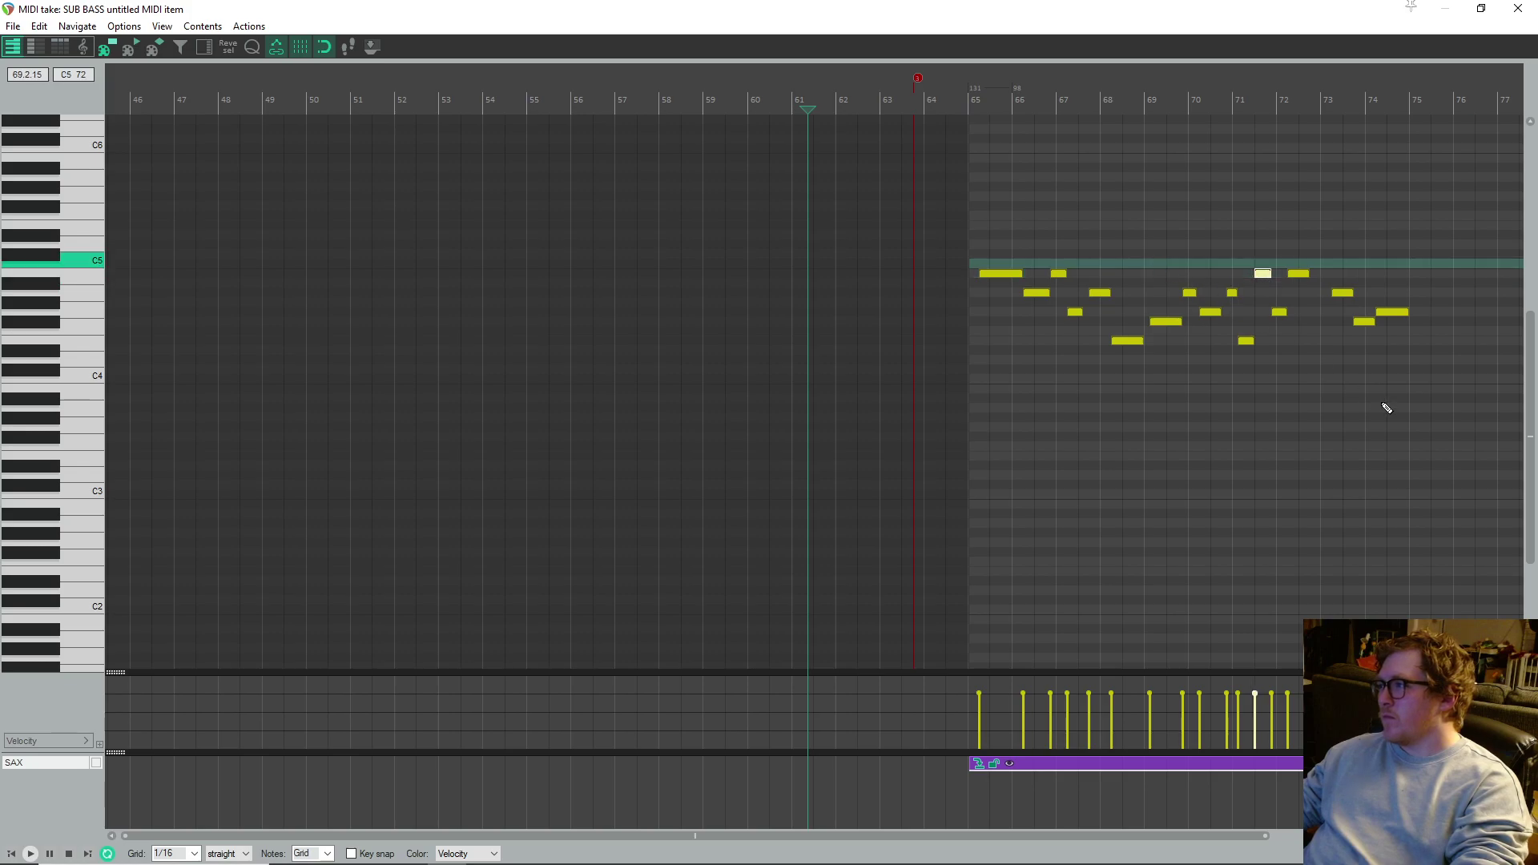
key(space)
scroll(1345, 417, down, 1)
scroll(1305, 430, up, 5)
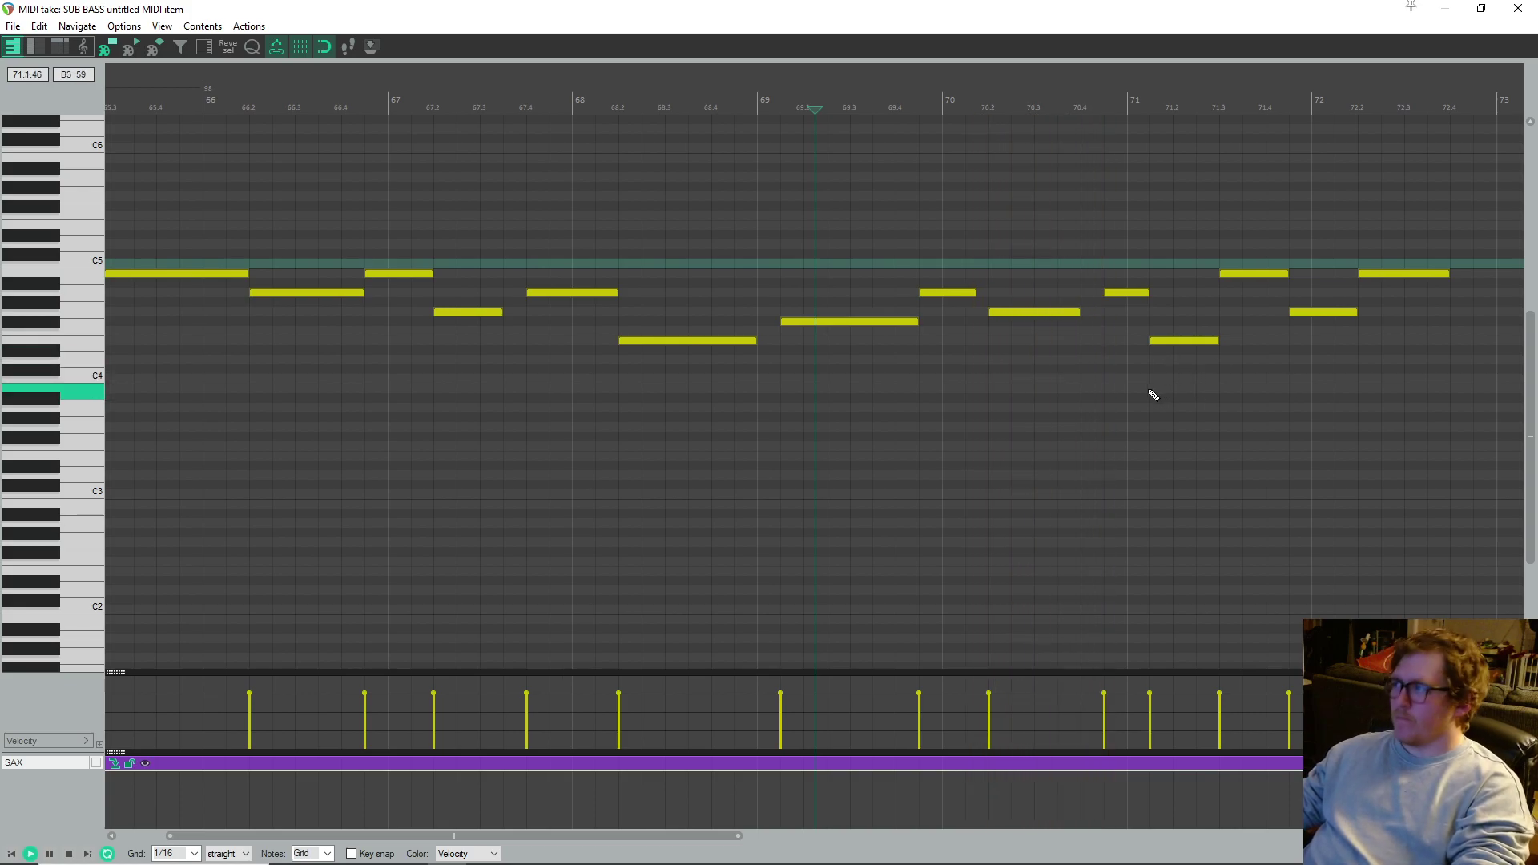
- Raise the G4 at the end of bar 71 to A4 and play the phrase
scroll(1150, 394, down, 2)
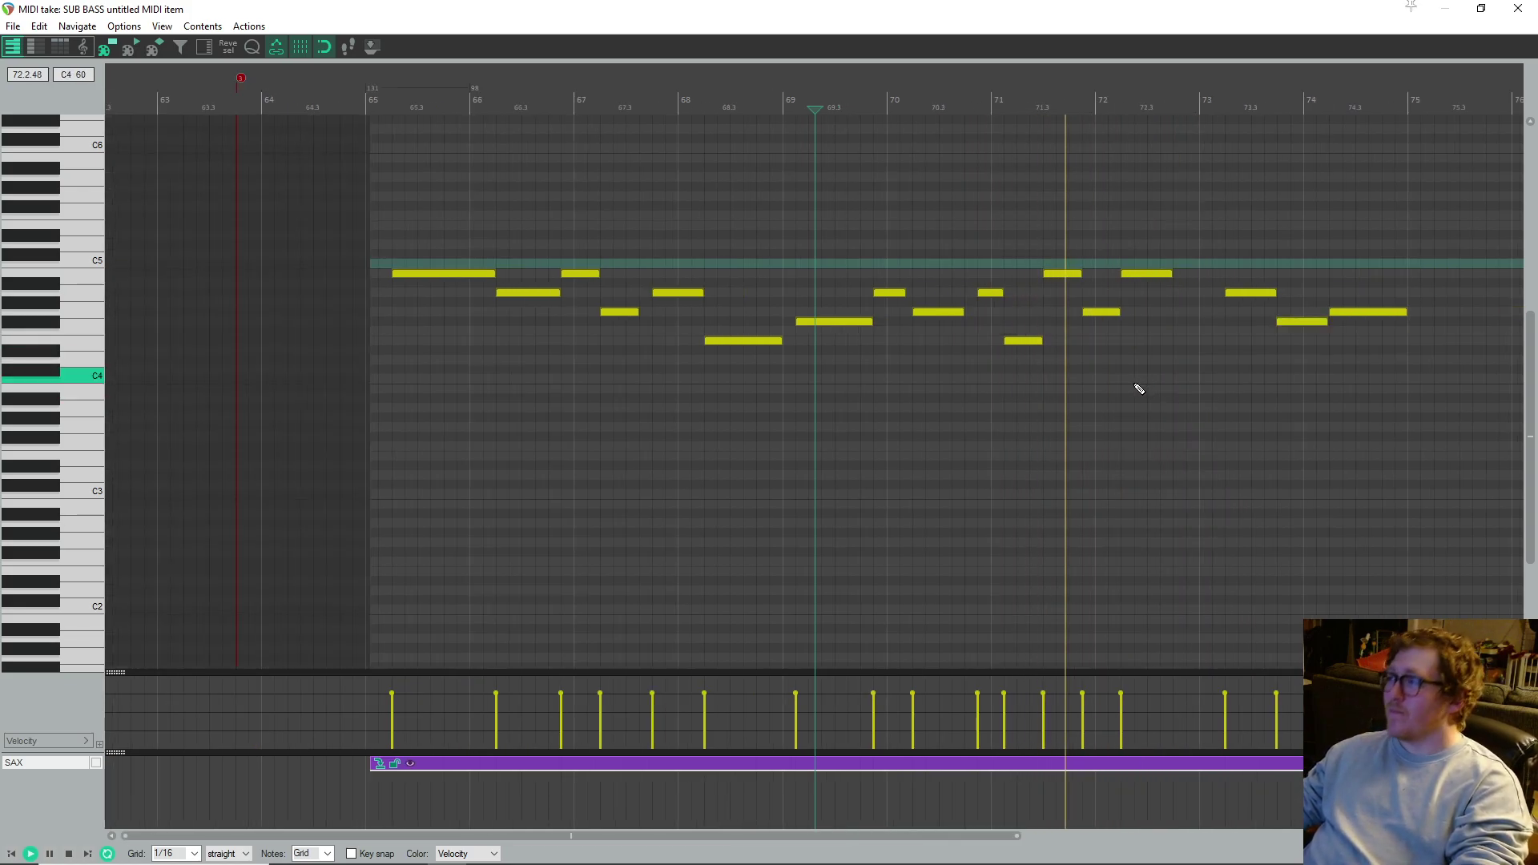
key(space)
drag(1098, 312, 1102, 300)
key(space)
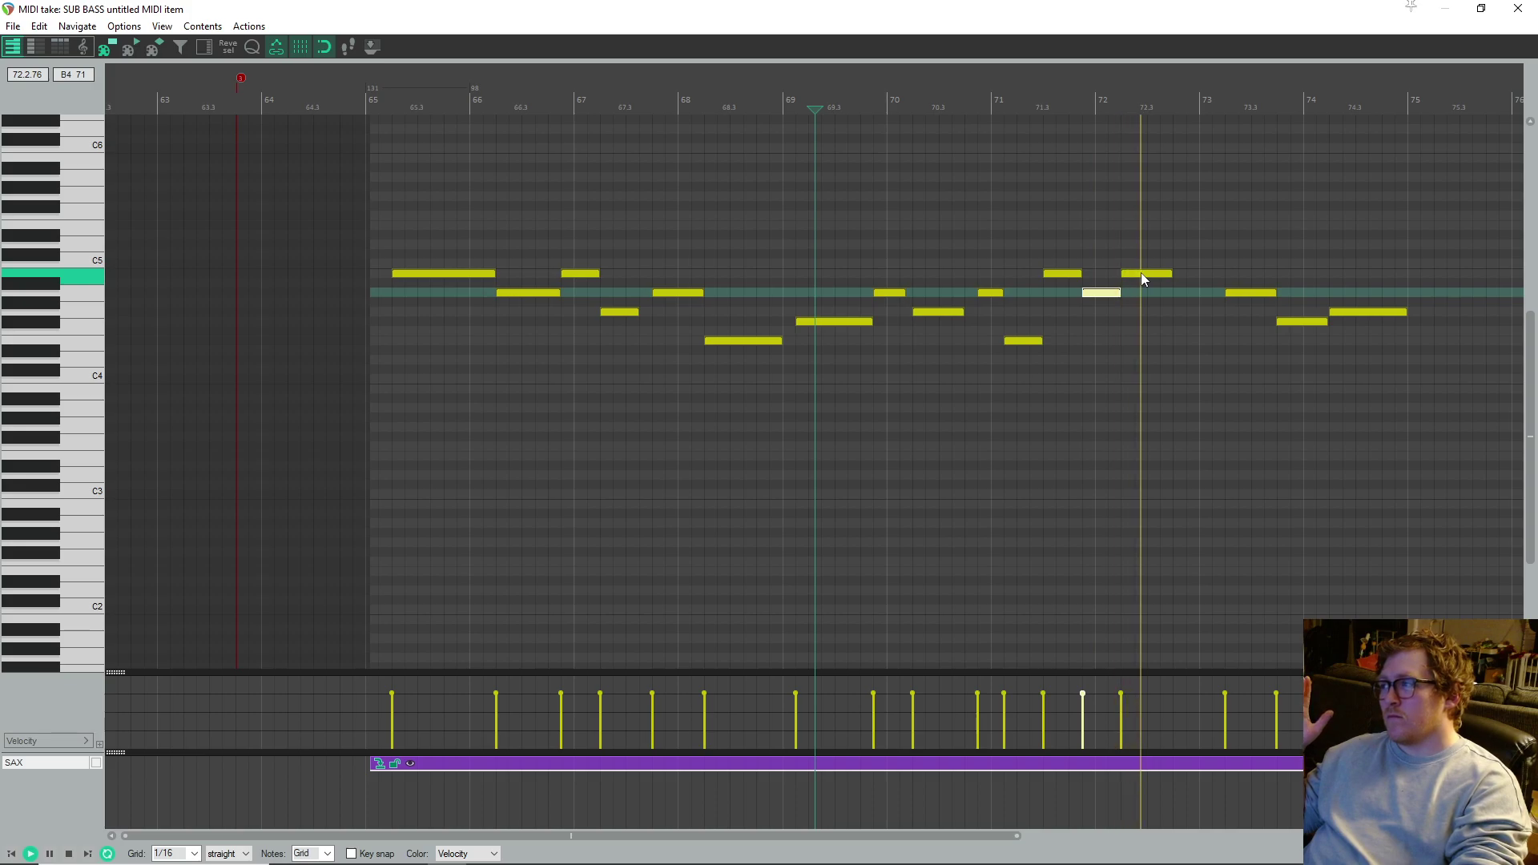
- Try the note at the end of bar 71 as G4 leading into an A4 in bar 72, and listen
key(space)
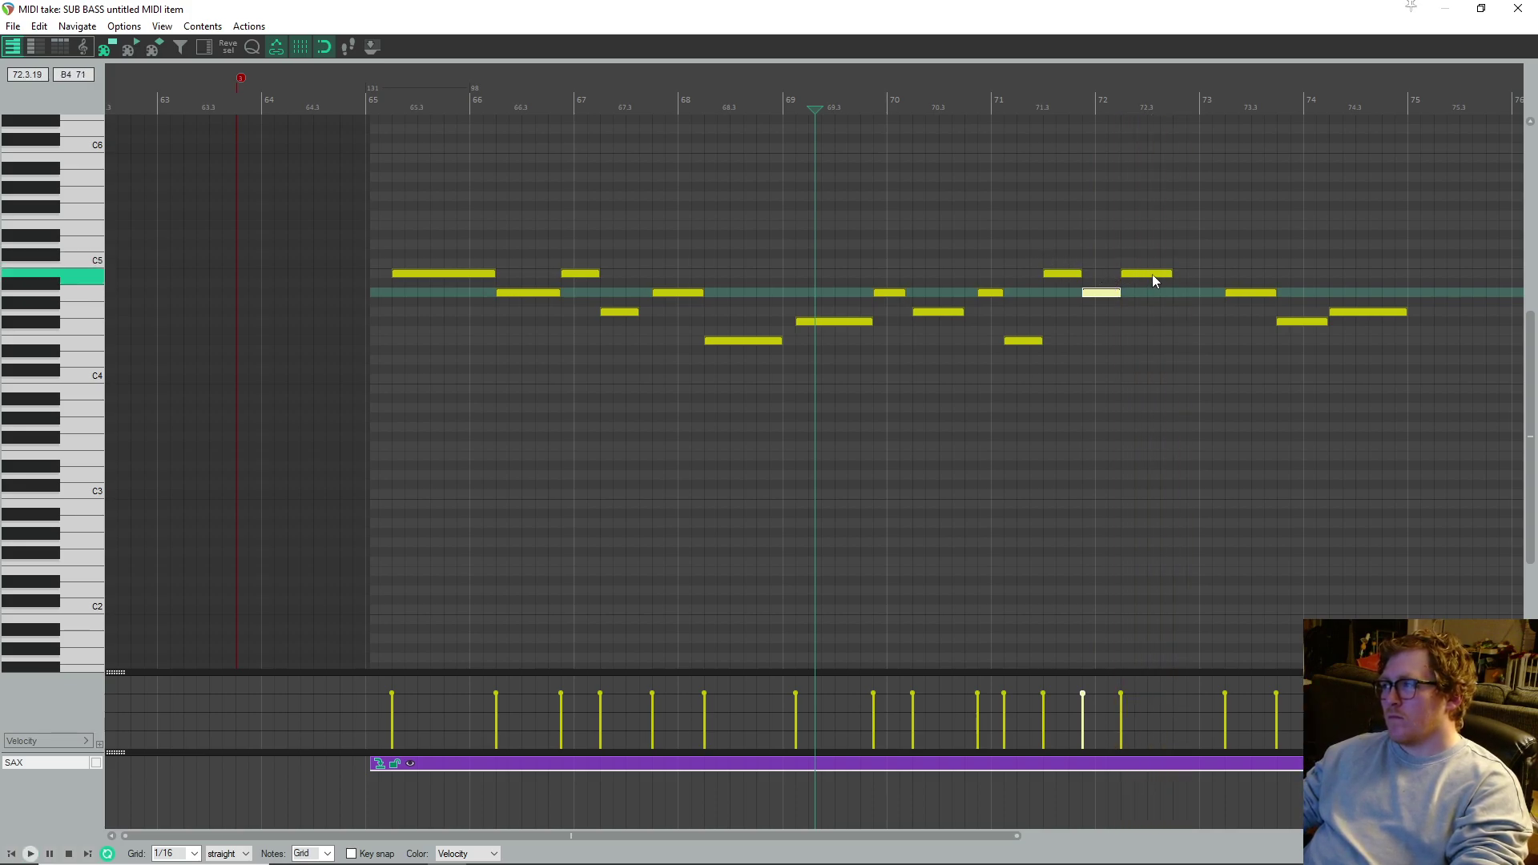
drag(1114, 293, 1145, 292)
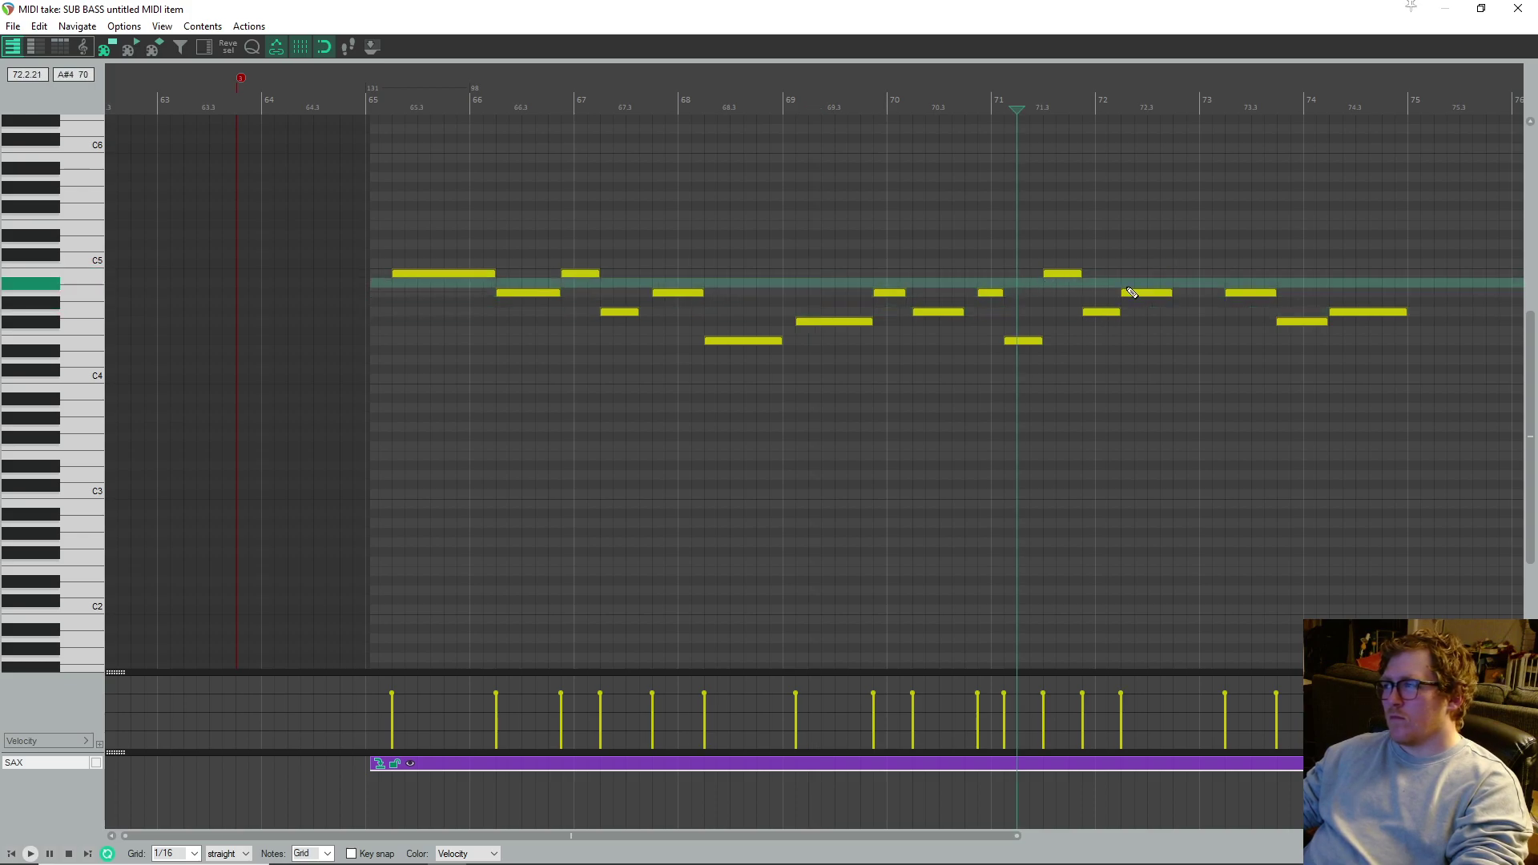
key(space)
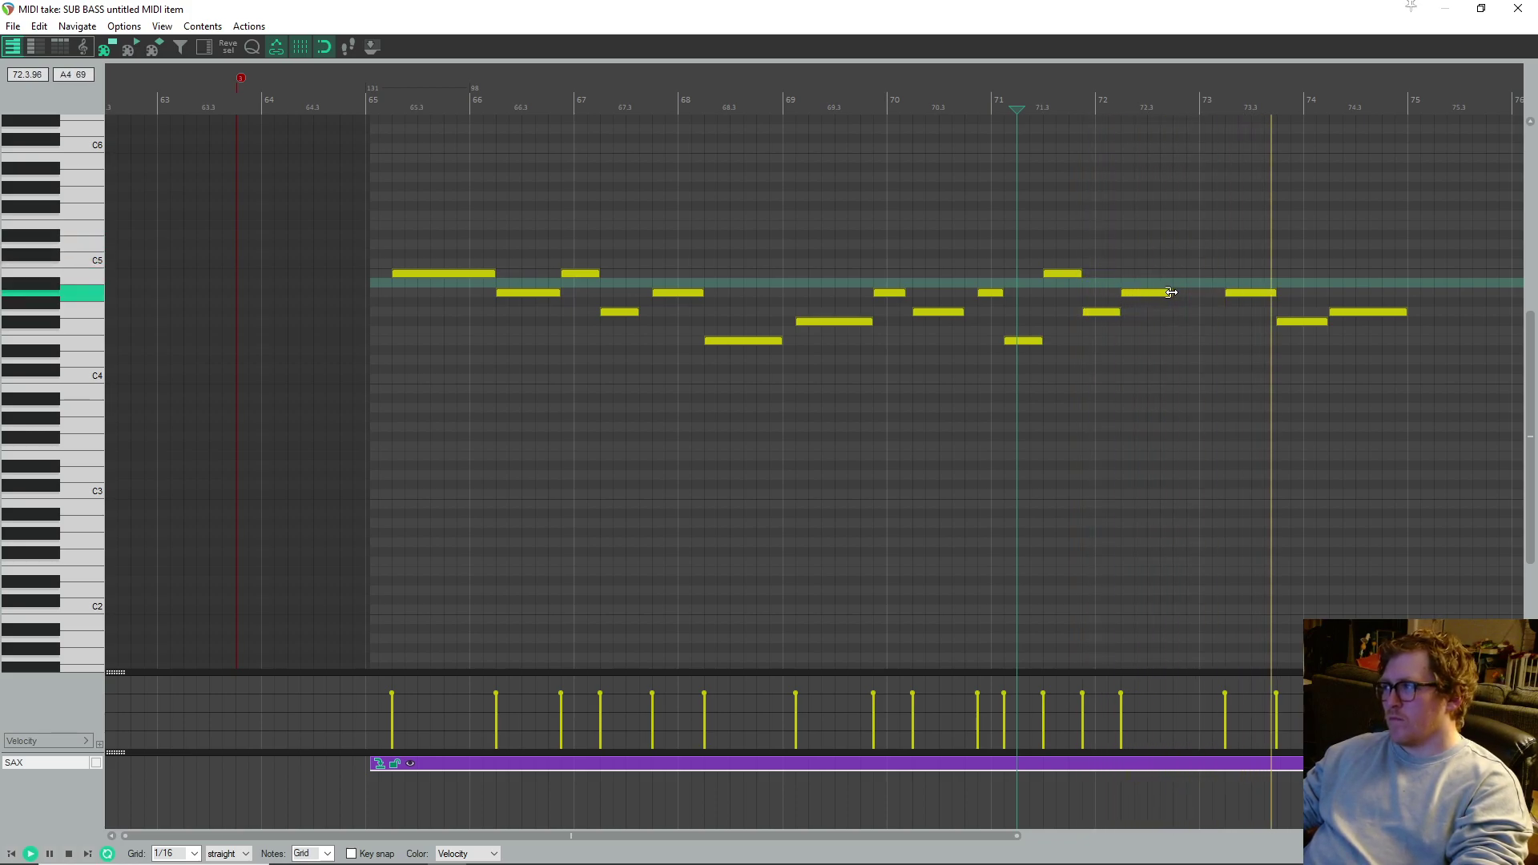
key(space)
drag(1156, 292, 1156, 273)
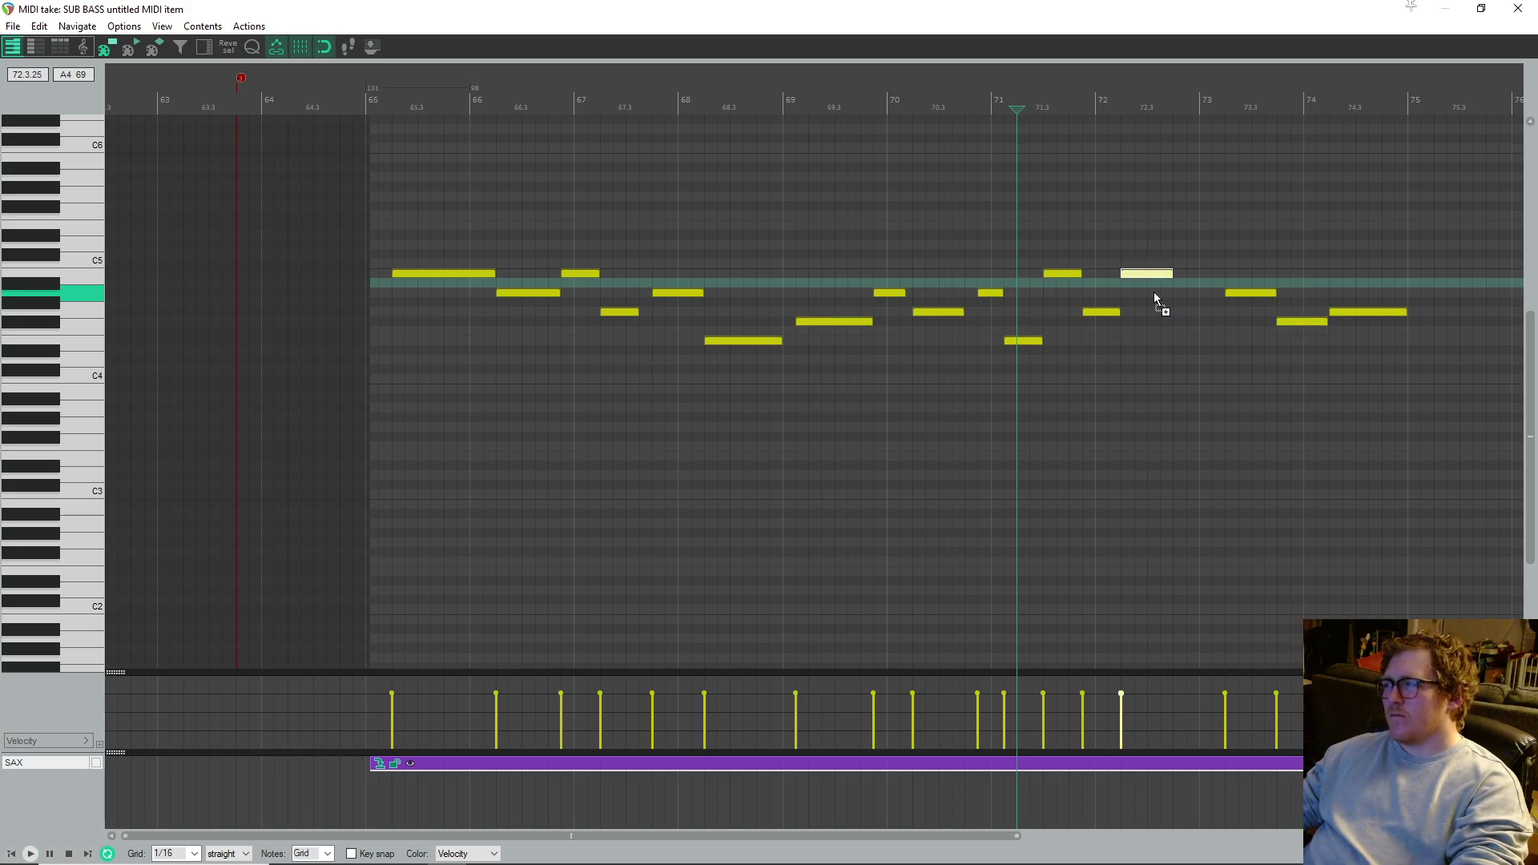
key(ctrl+Left)
key(Up)
key(Up)
- Lower the B4 at beat 3 of bar 71 to G4 and play the phrase from bar 69
key(space)
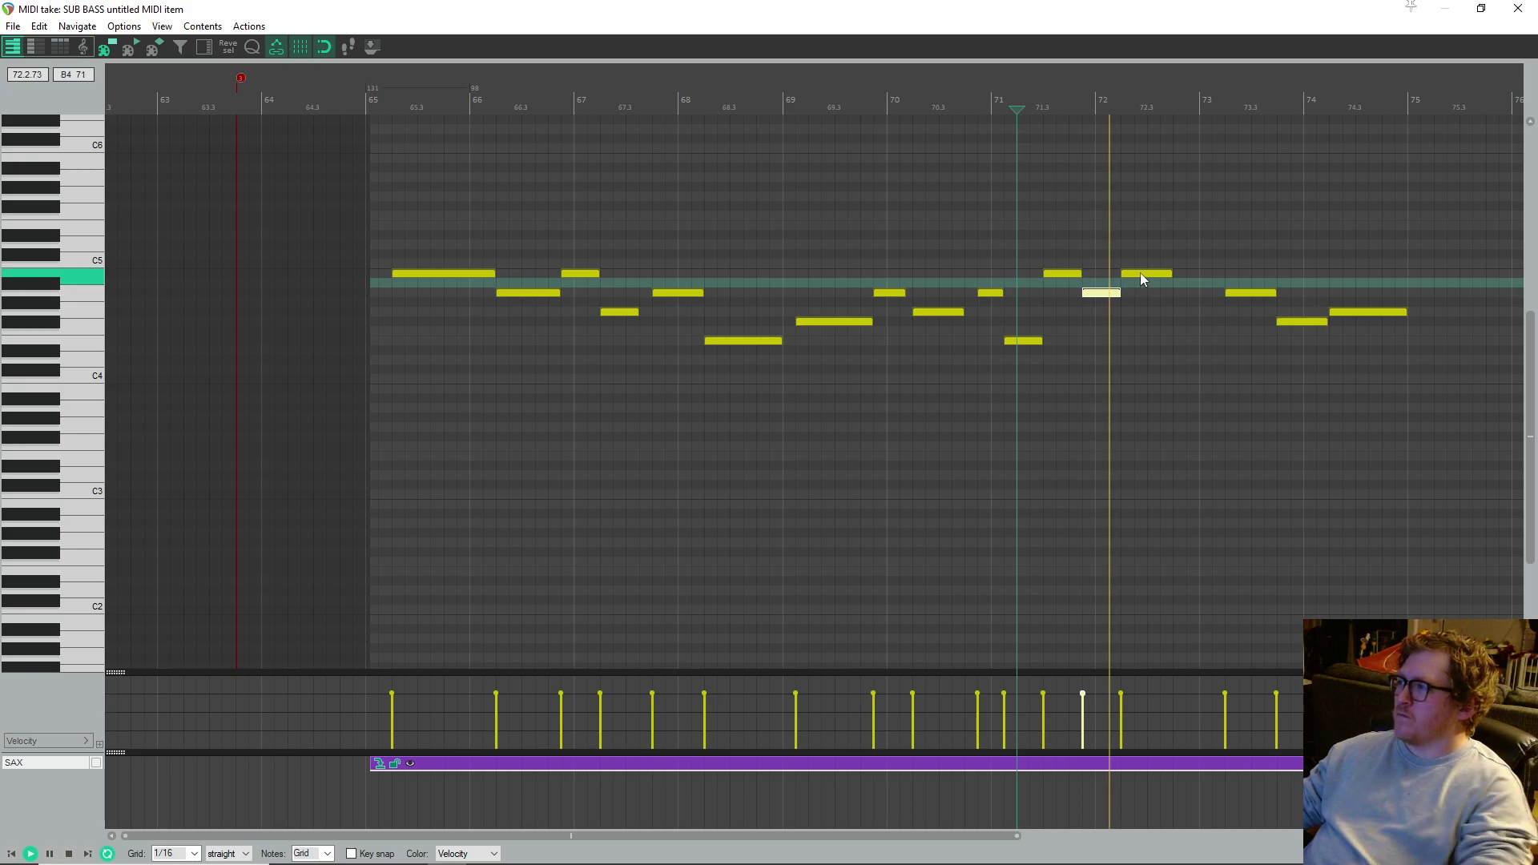
drag(1067, 273, 1067, 318)
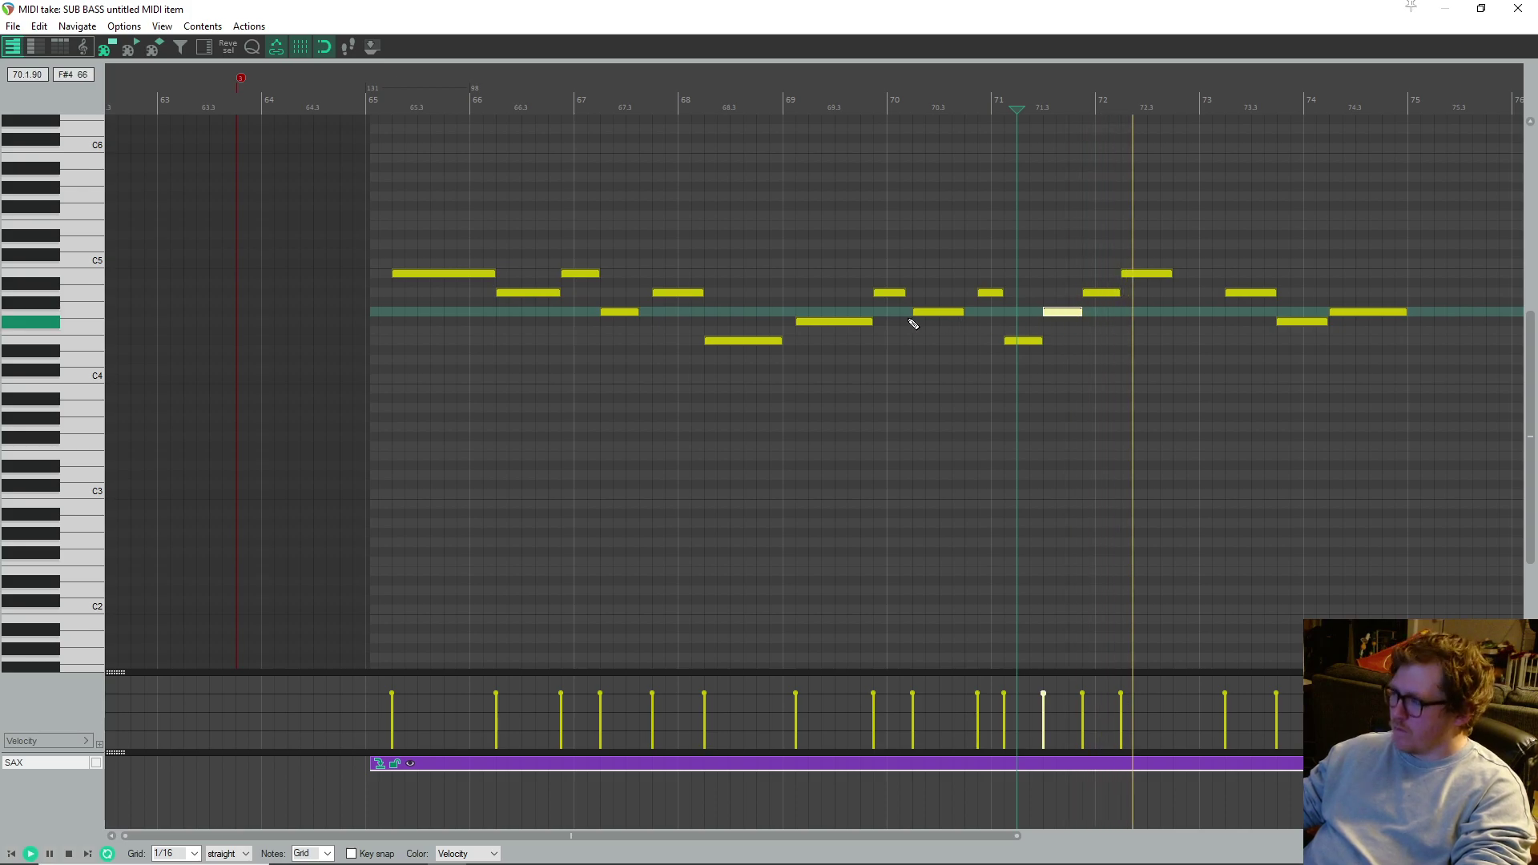
click(855, 269)
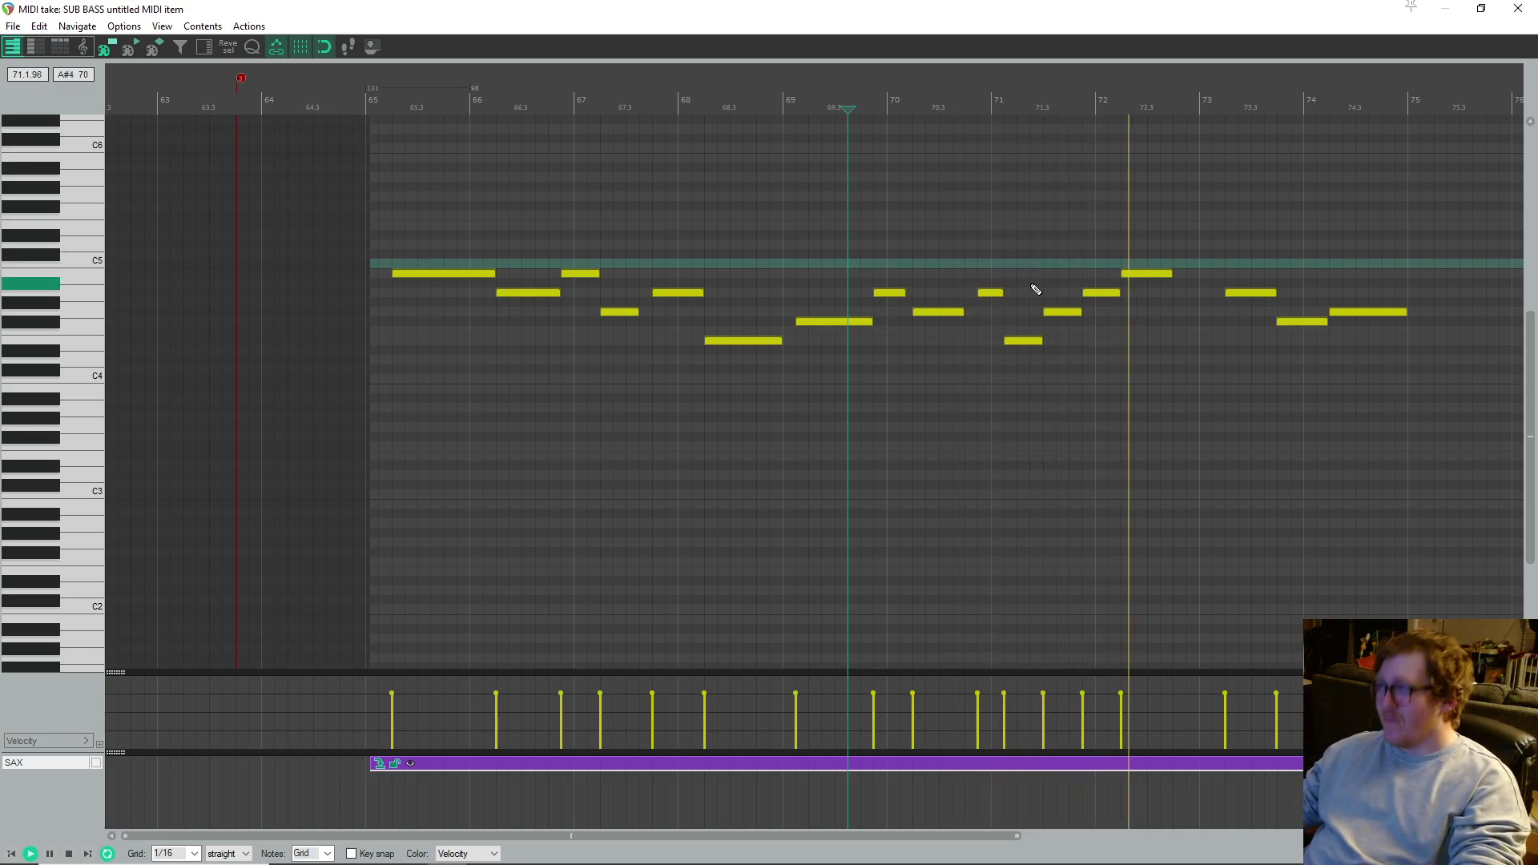
key(space)
key(space)
- Shorten the G4 at beat 3 of bar 71 to under one beat and replay from around the start of bar 71
scroll(1074, 367, up, 5)
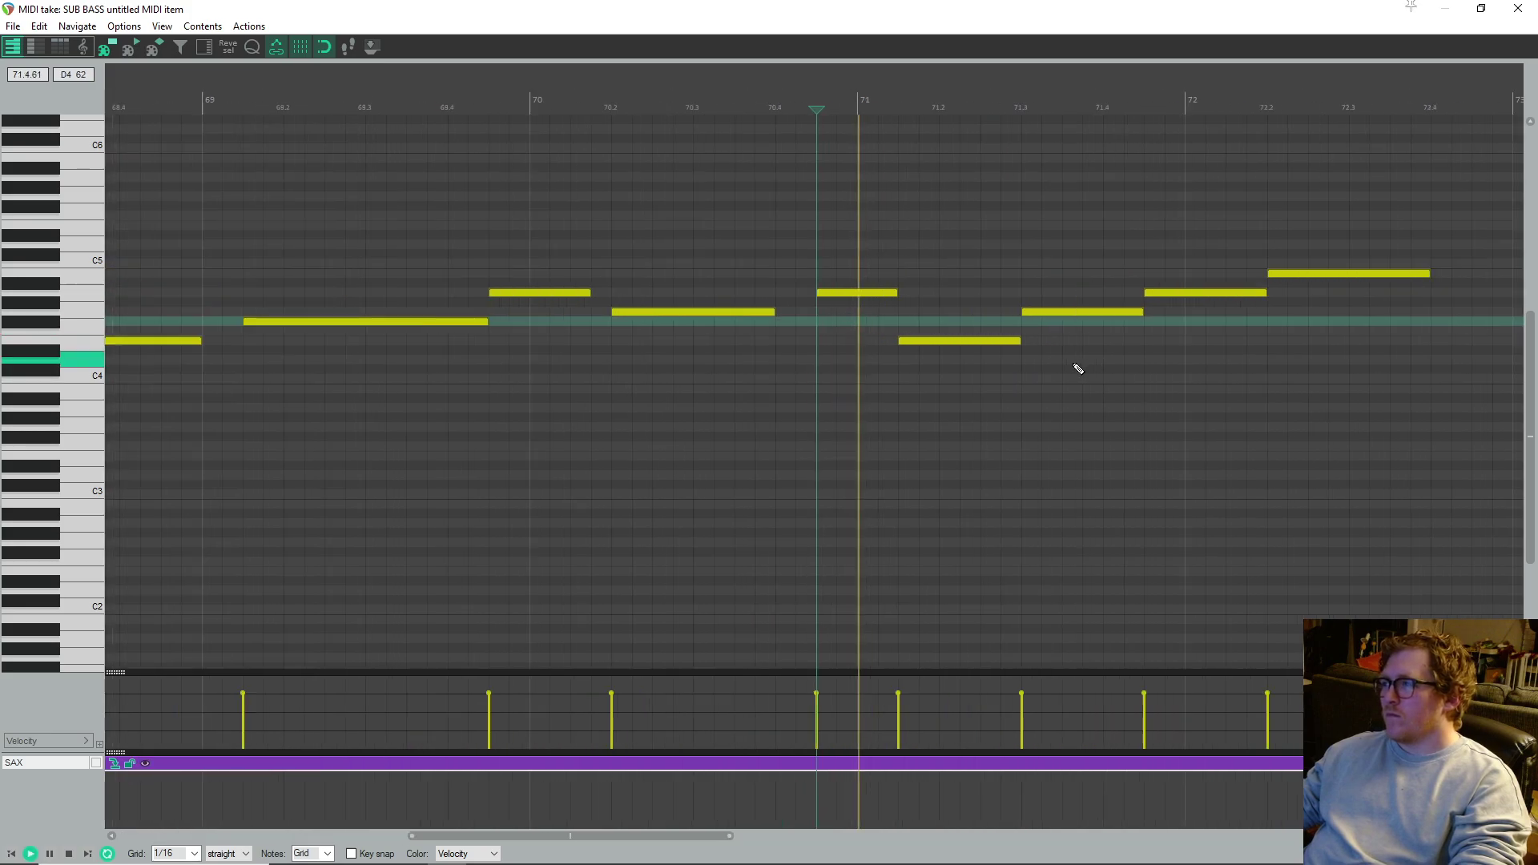
drag(1139, 310, 1092, 311)
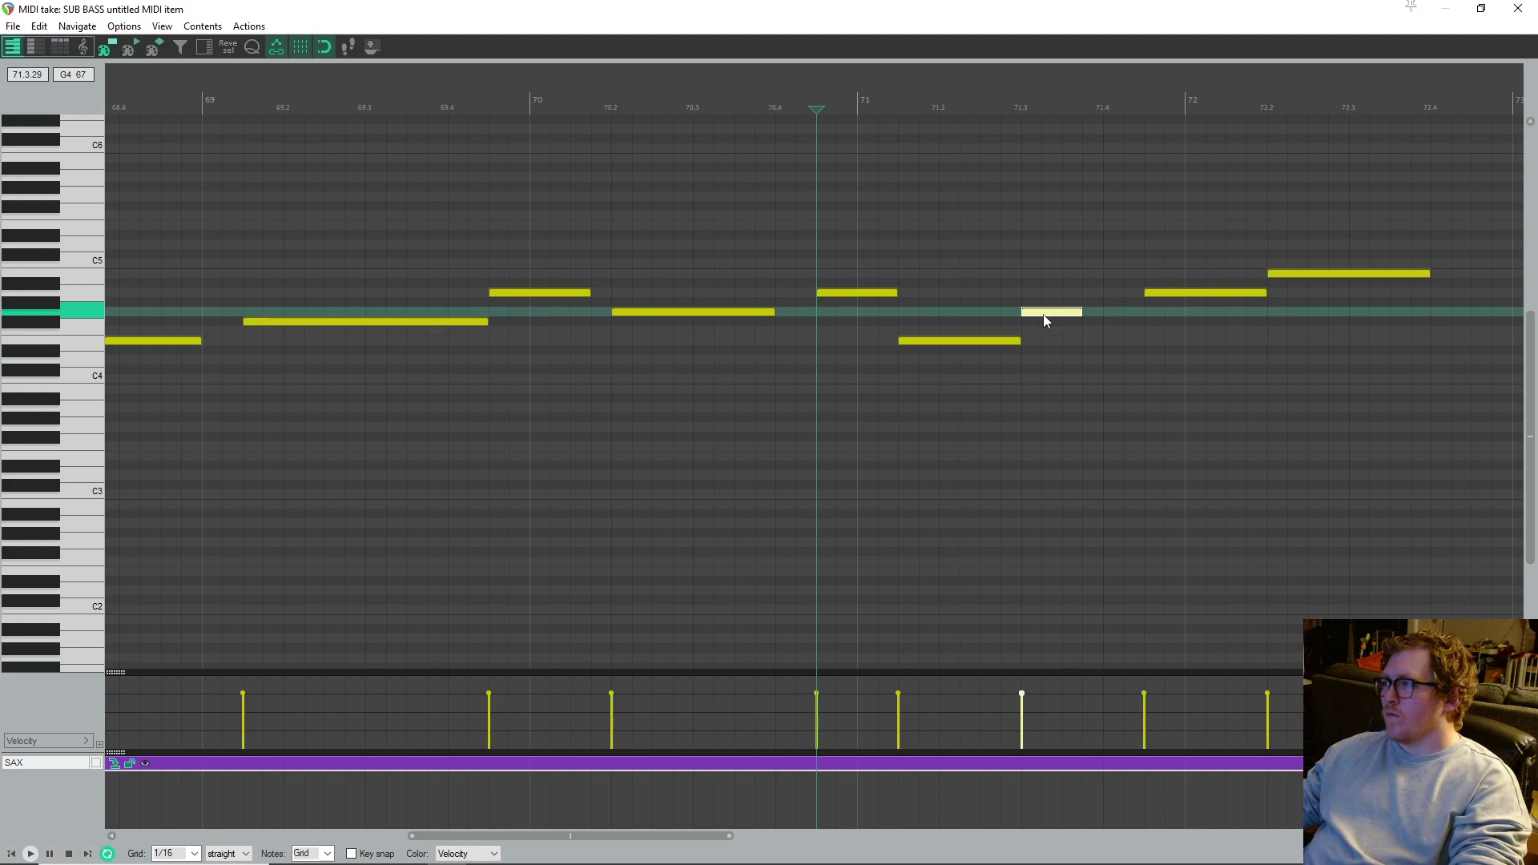
click(984, 351)
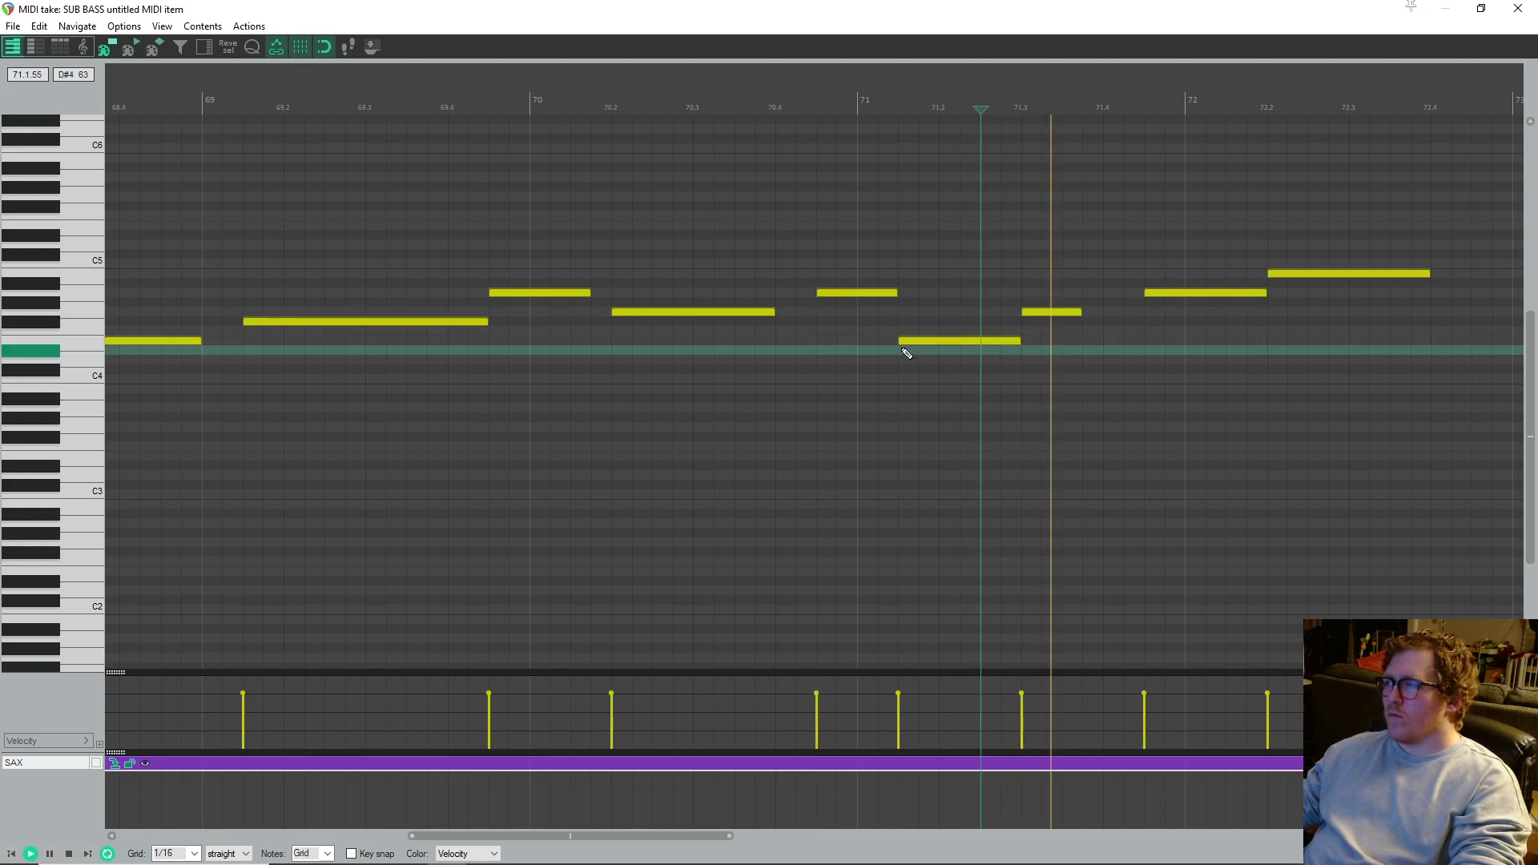
click(847, 332)
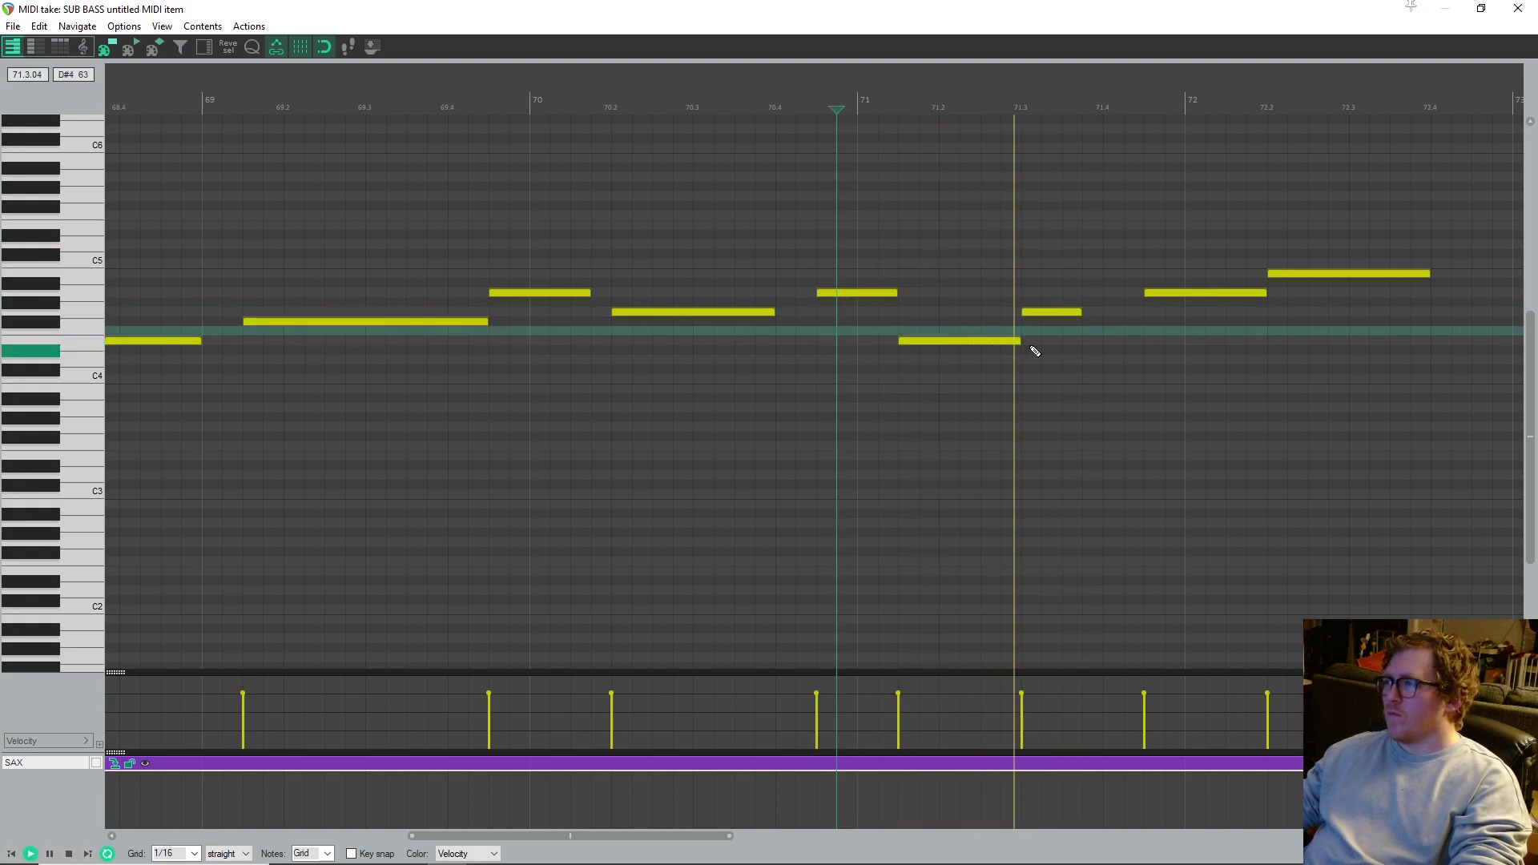
key(space)
- Build a rising run of one-beat notes with G4 and A4 on beats 3 and 4 of bar 71 and A#4 starting bar 72, and play it
drag(1074, 311, 1131, 294)
mouse_move(1223, 294)
mouse_down()
mouse_move(1184, 300)
mouse_move(1252, 288)
mouse_up()
scroll(1155, 339, down, 4)
key(space)
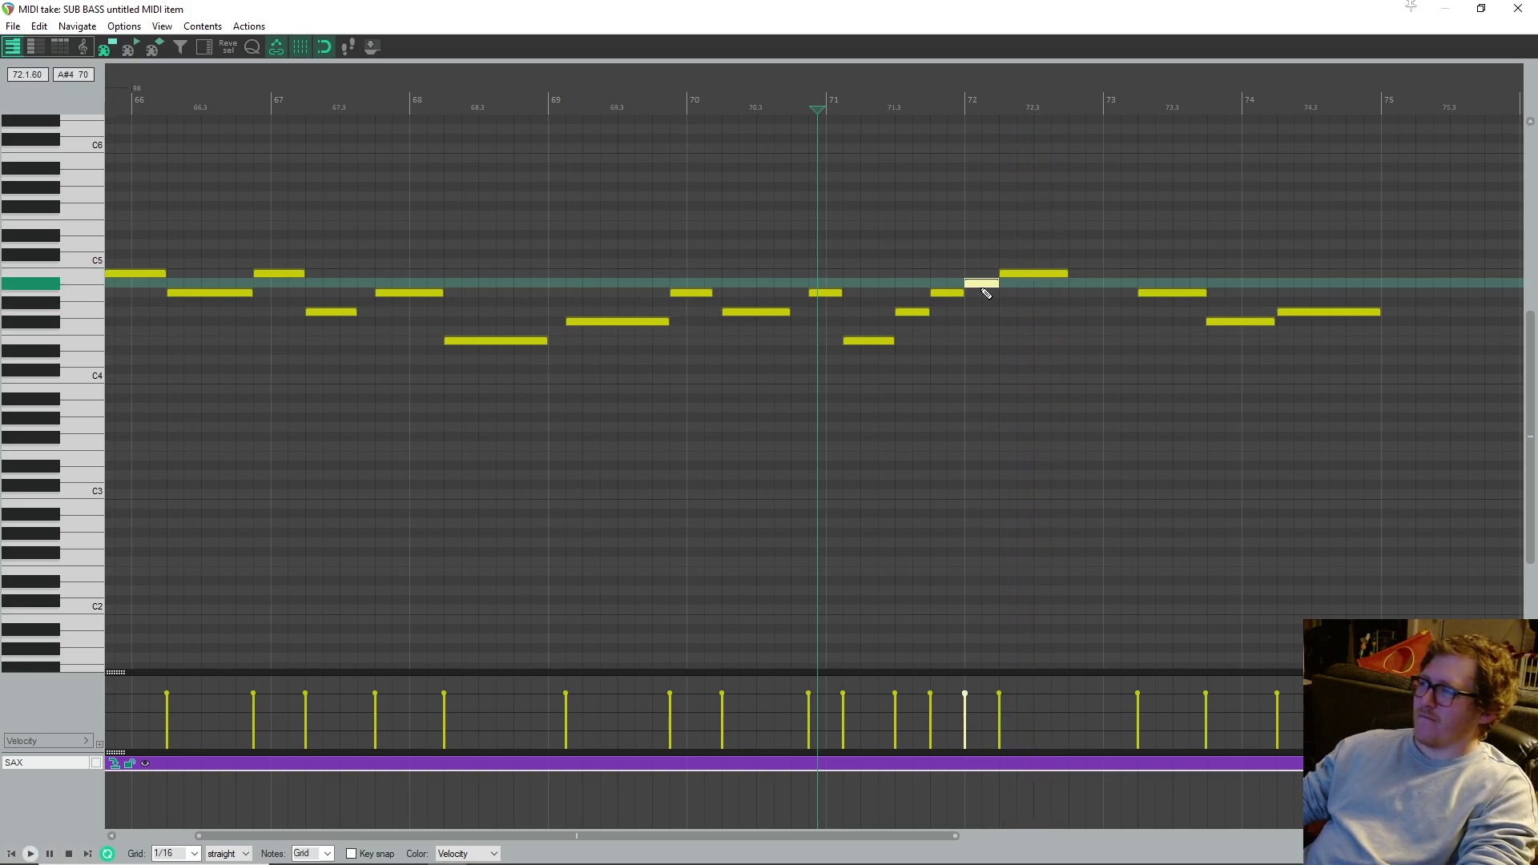
key(space)
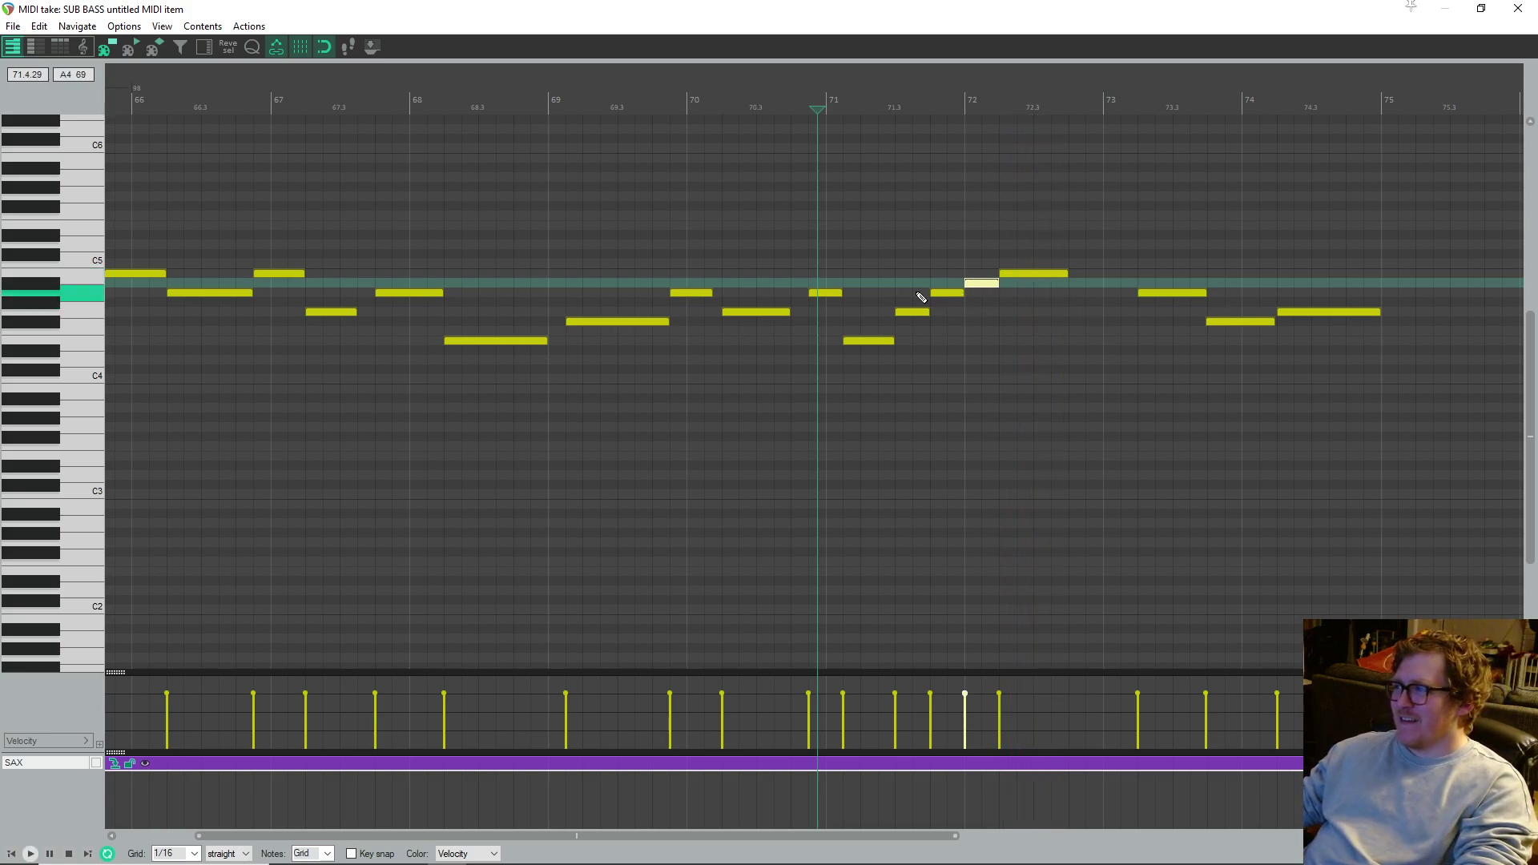
key(space)
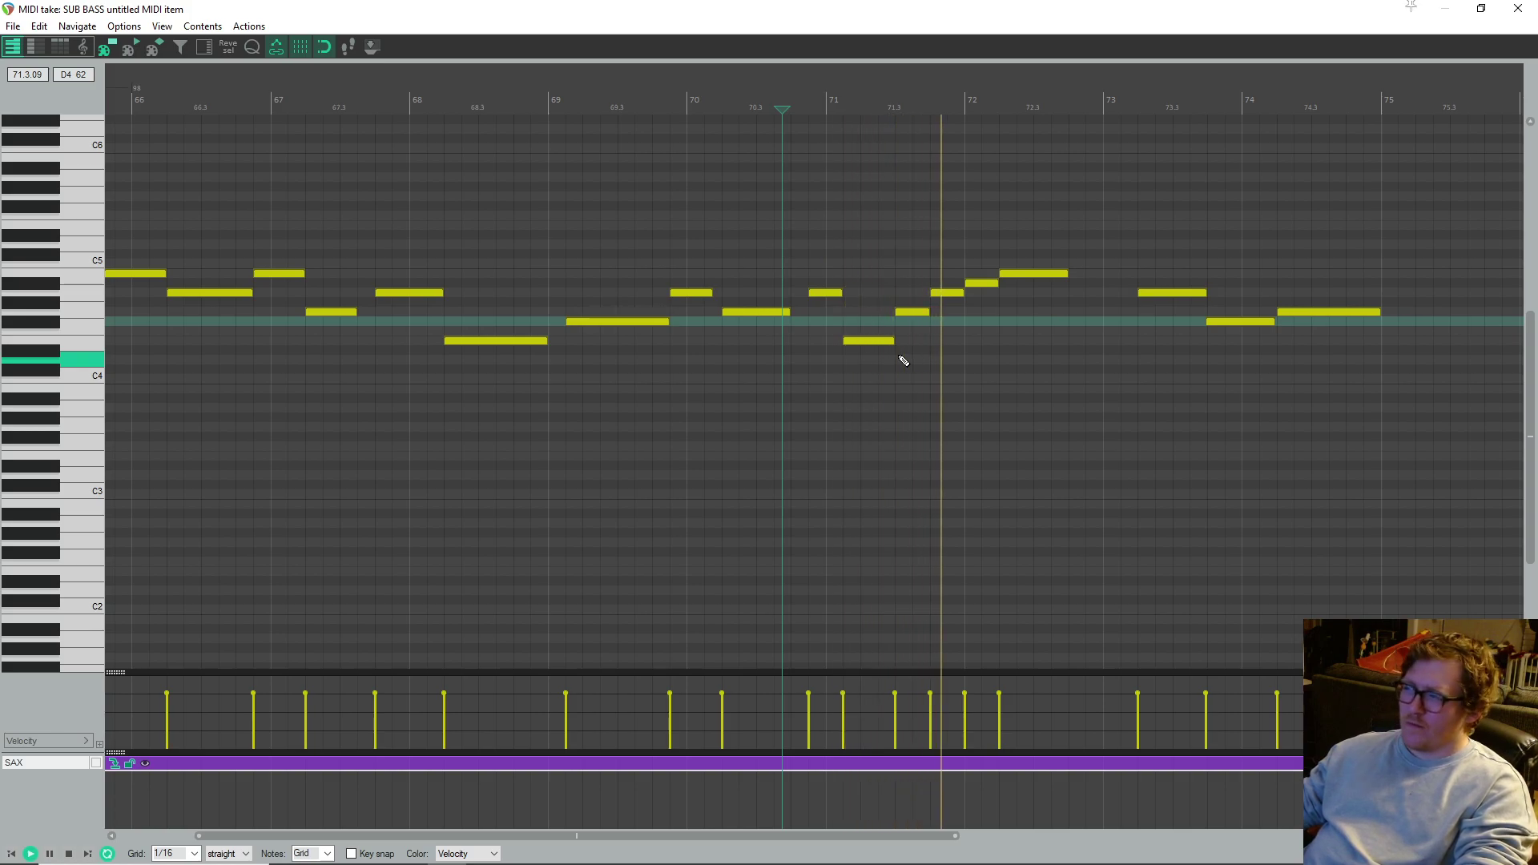
- Try stretching the A#4 at the start of bar 72 to two beats, with the following B4 starting at beat 3
key(space)
click(978, 285)
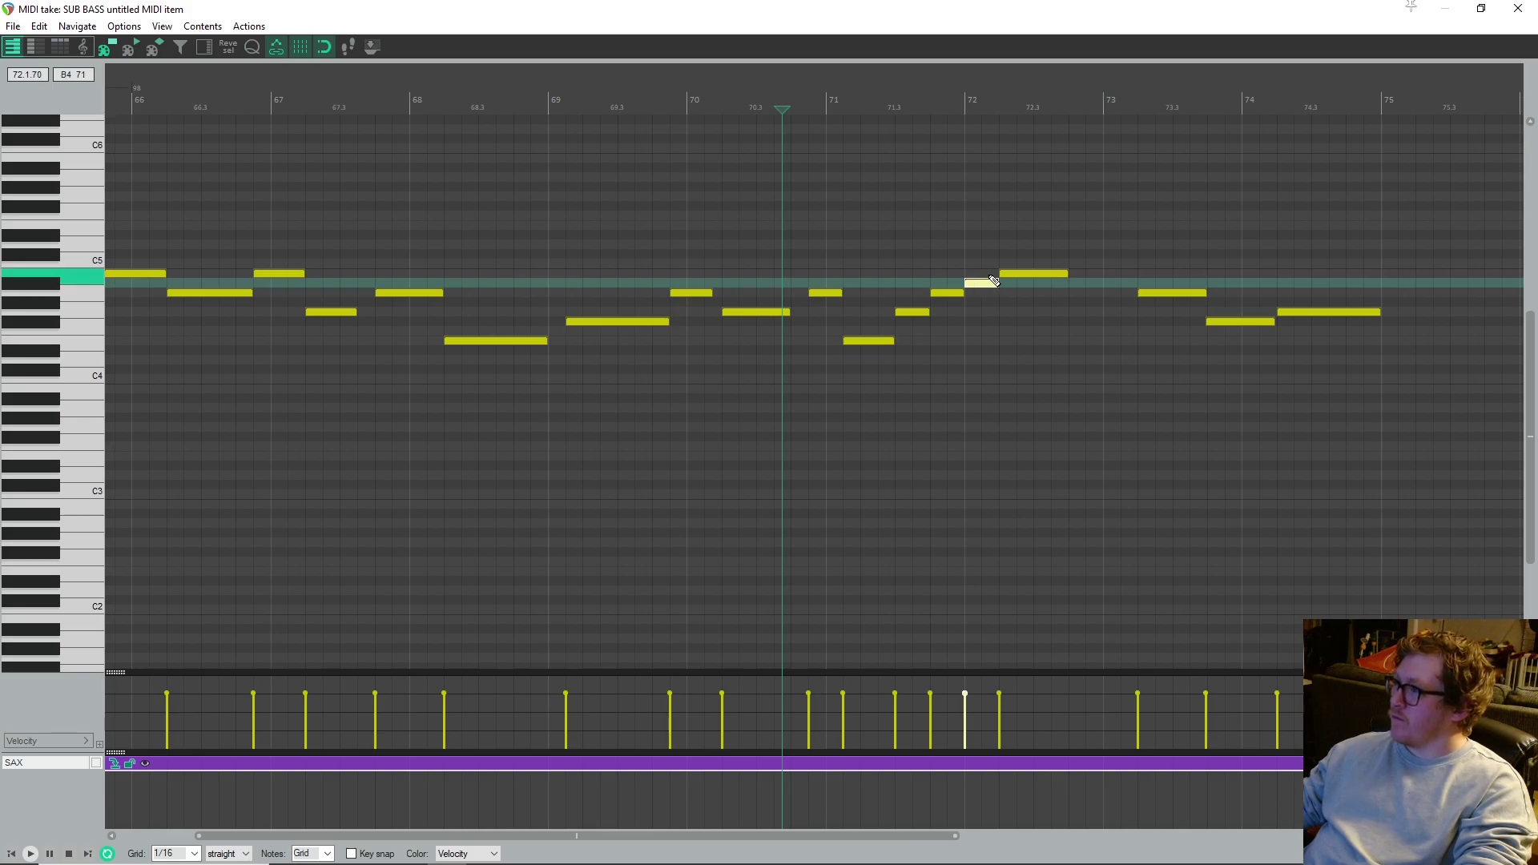
mouse_move(1001, 273)
mouse_down()
mouse_move(1039, 269)
mouse_move(1024, 281)
mouse_up()
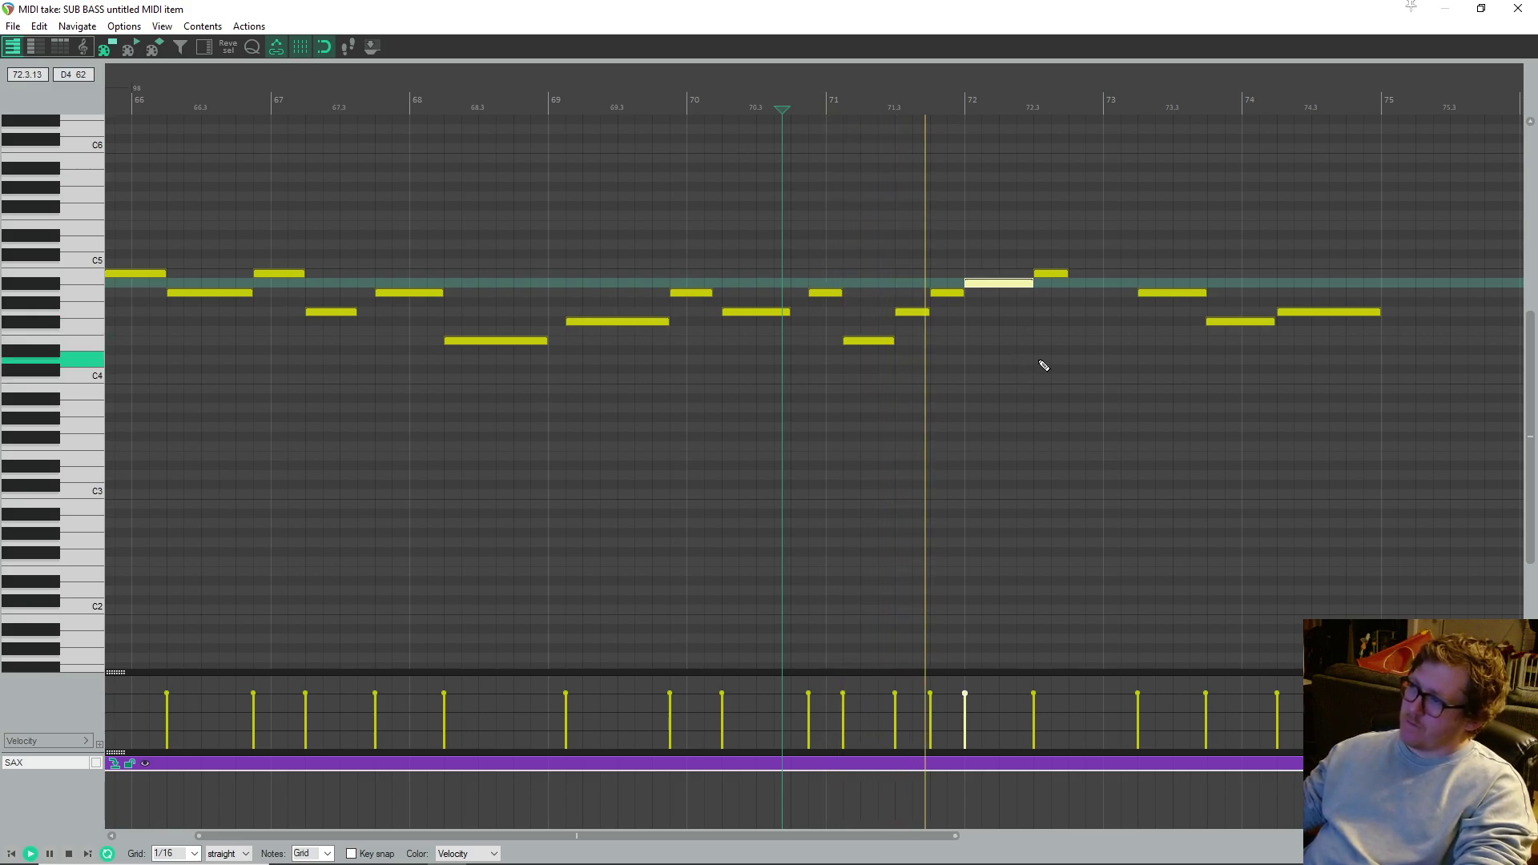
key(space)
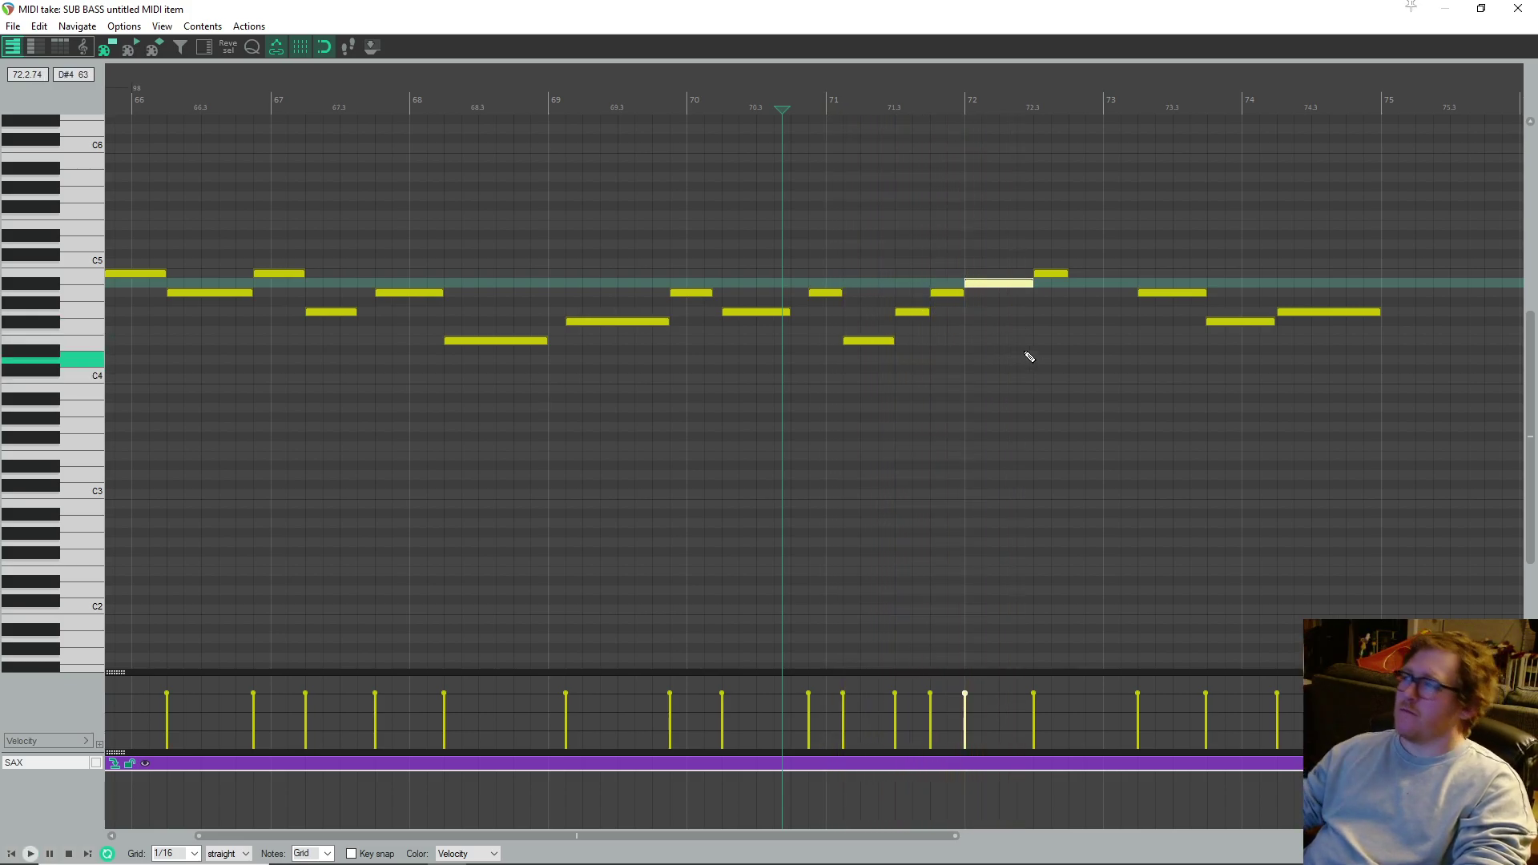
key(space)
drag(1036, 274, 1012, 275)
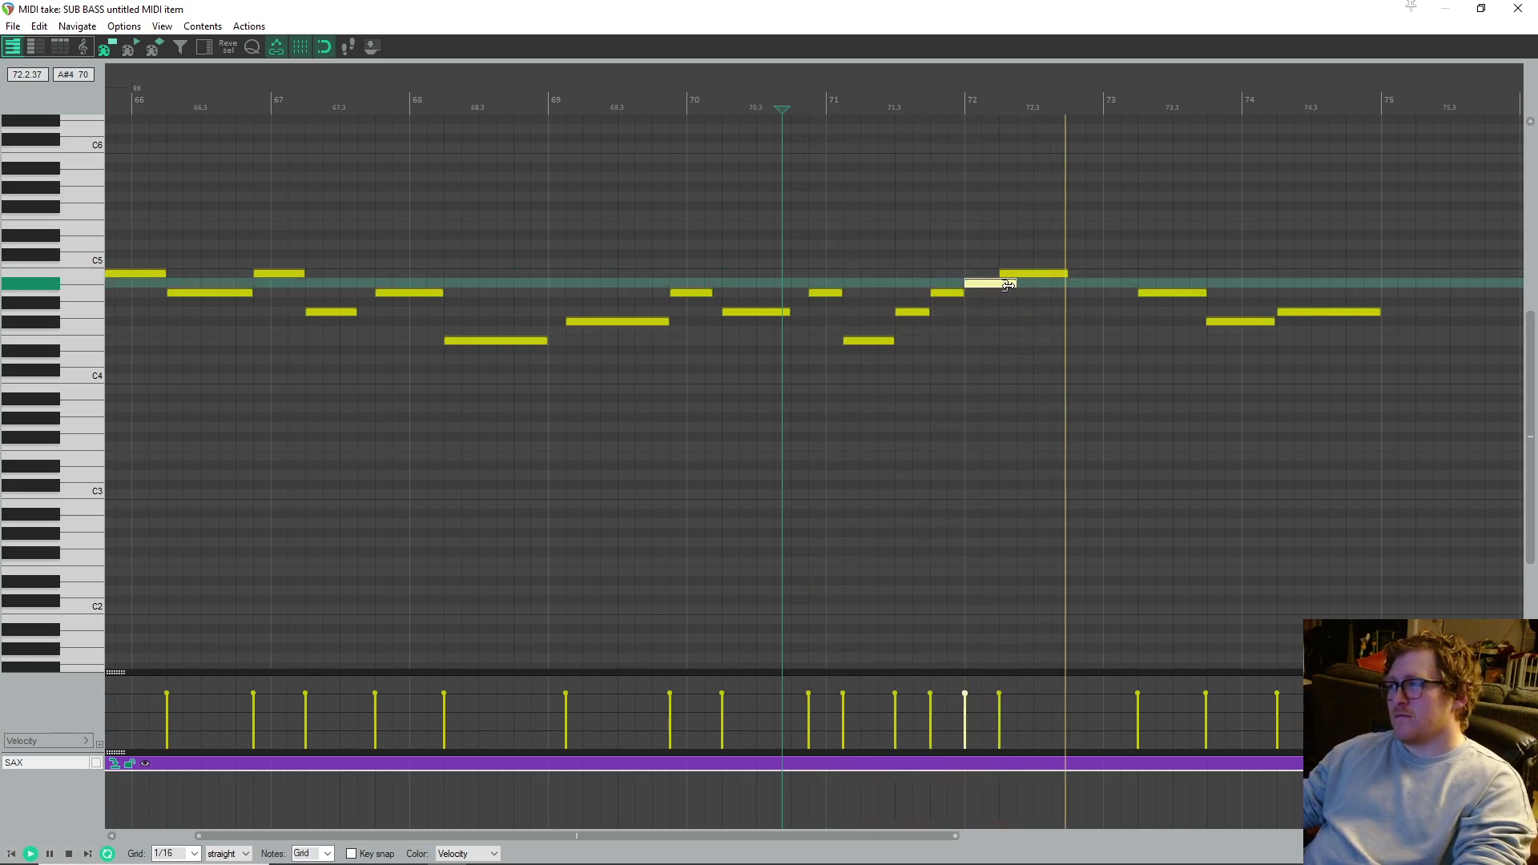
- Extend the B4 in bar 72 to the end of the bar and play the full melody with a lead-in from bar 62
key(space)
drag(1068, 273, 1102, 274)
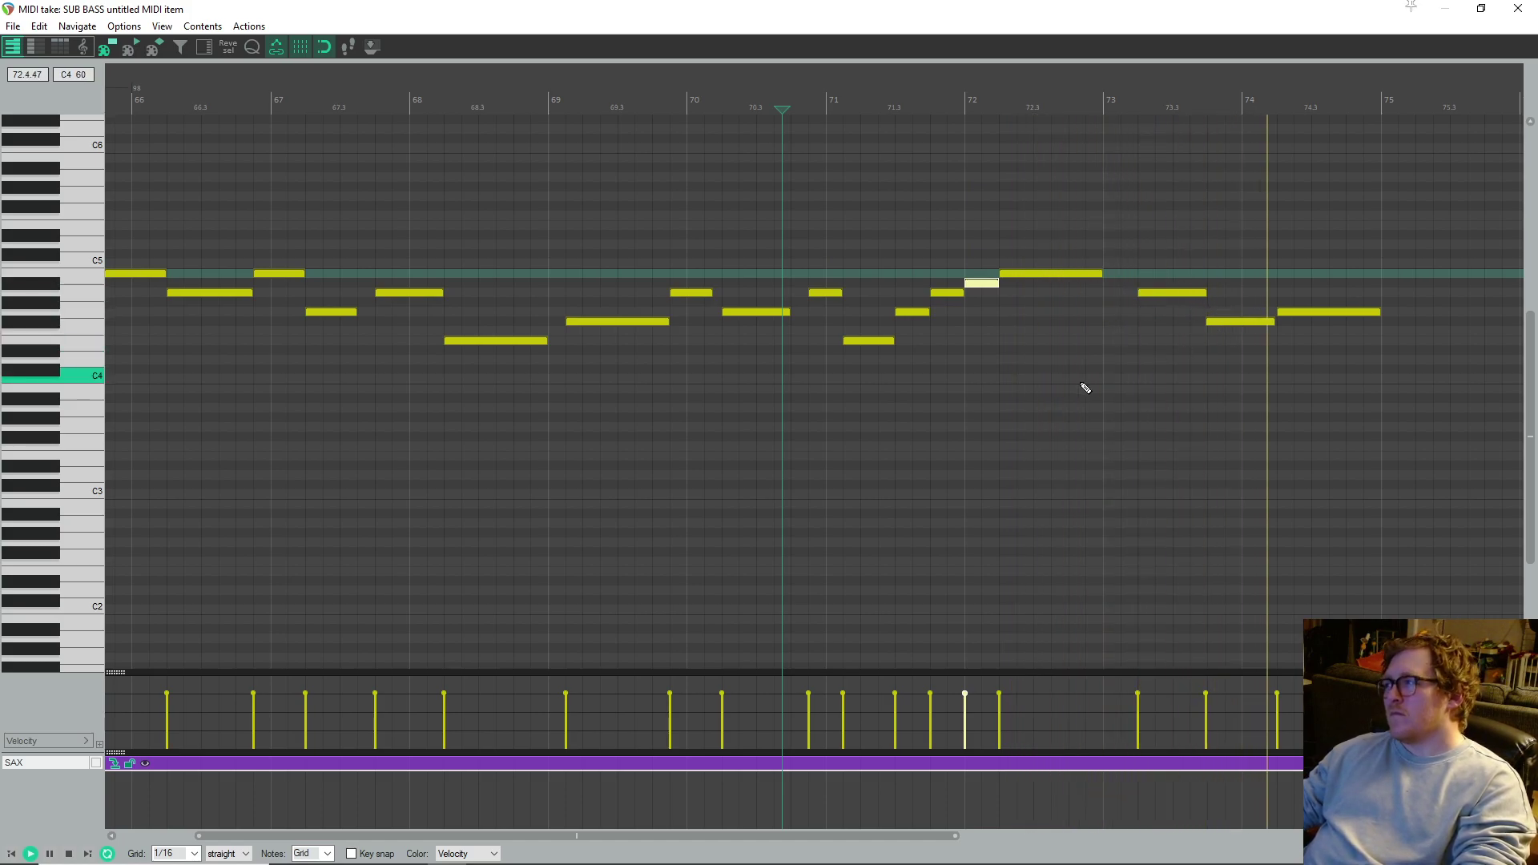
scroll(1091, 385, down, 3)
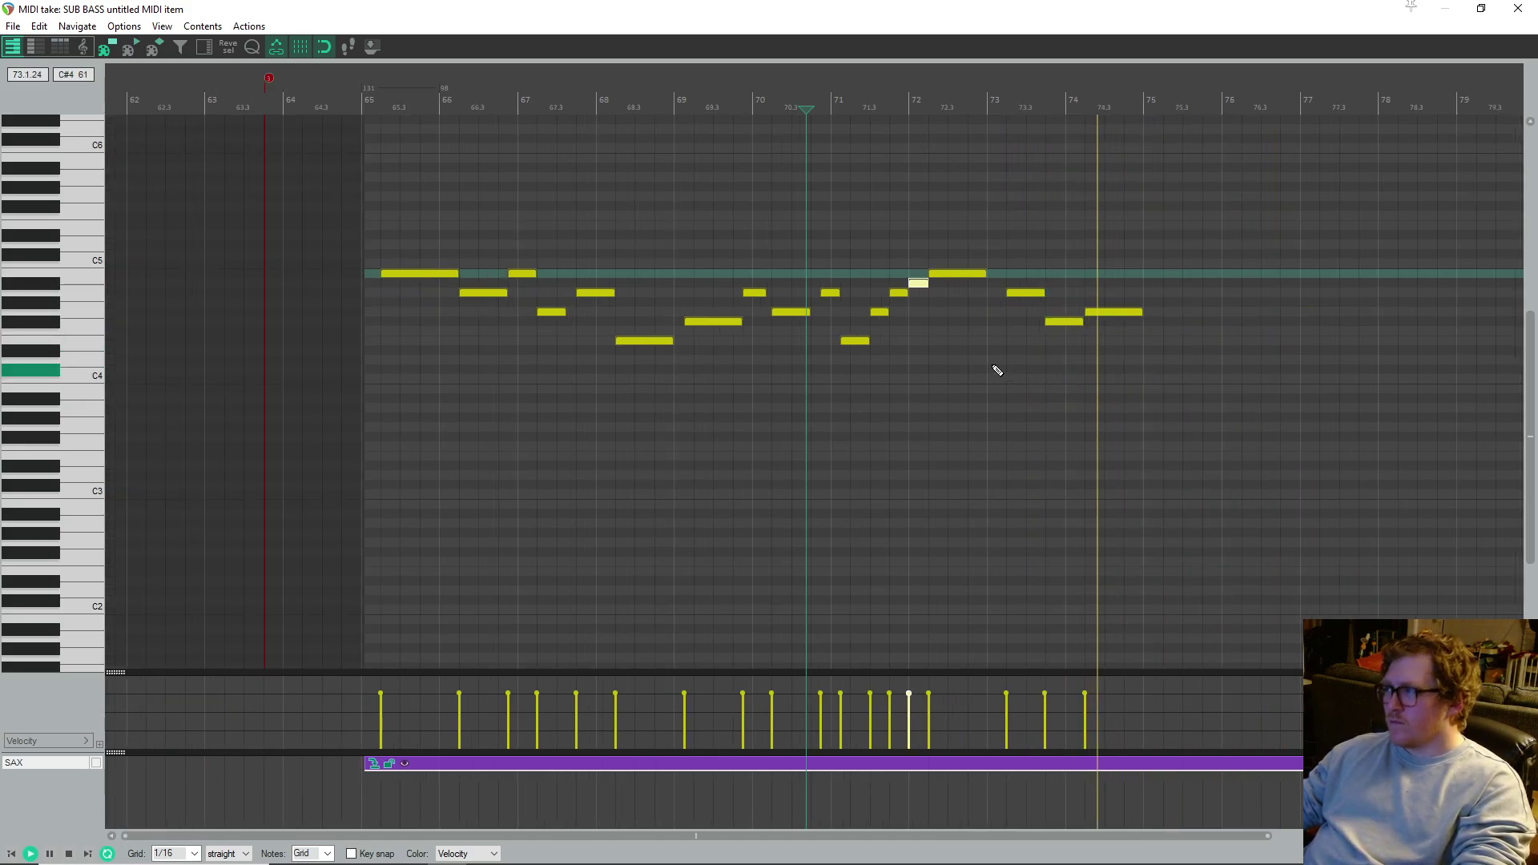
click(335, 279)
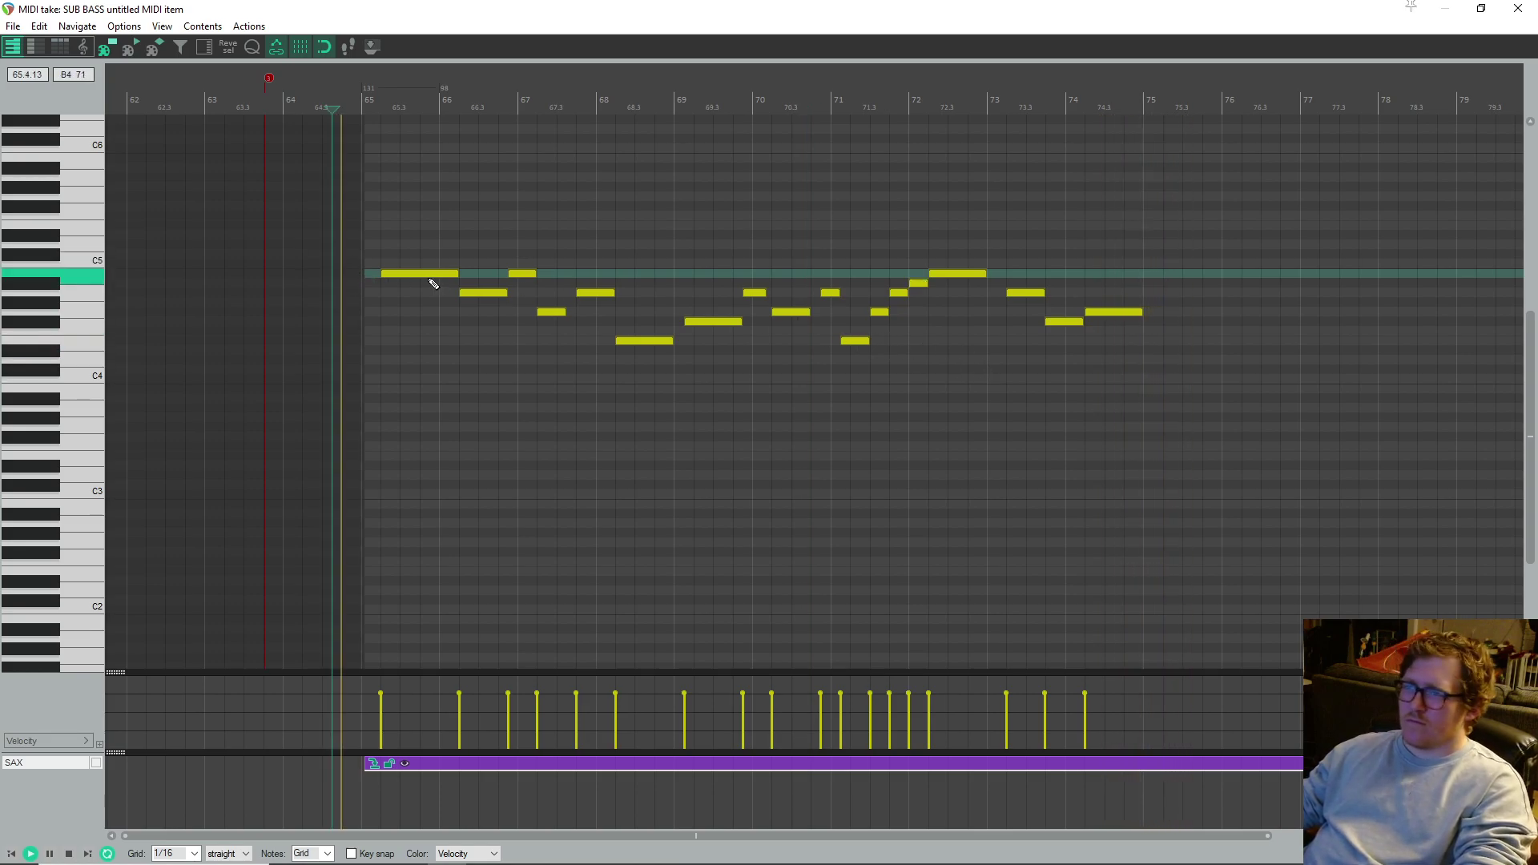
click(136, 264)
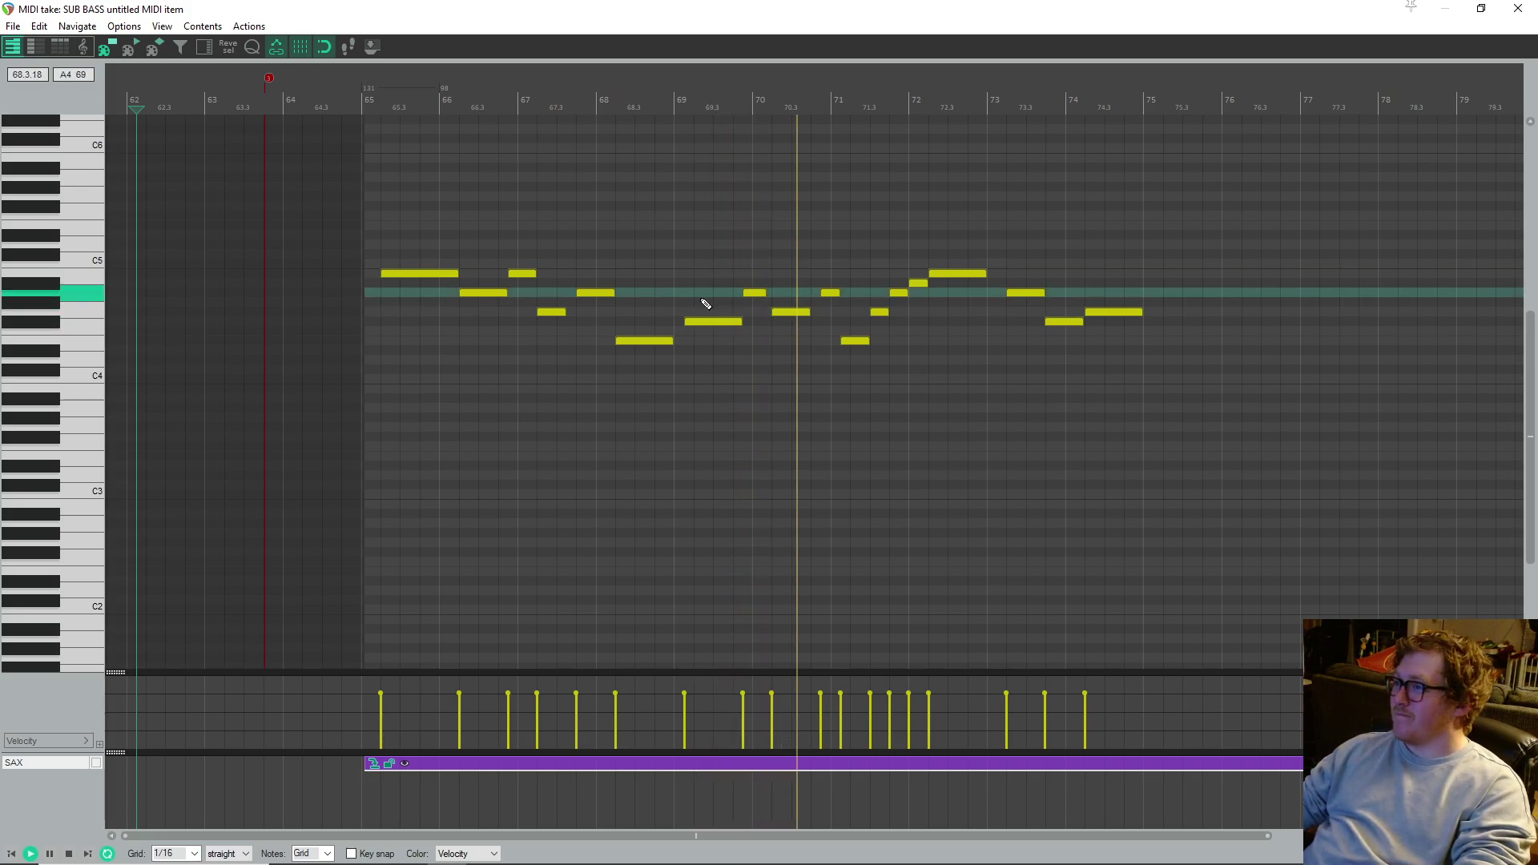
- Try shortening the F#4 in bar 69 and adding a one-beat C5 right after it
scroll(921, 320, up, 3)
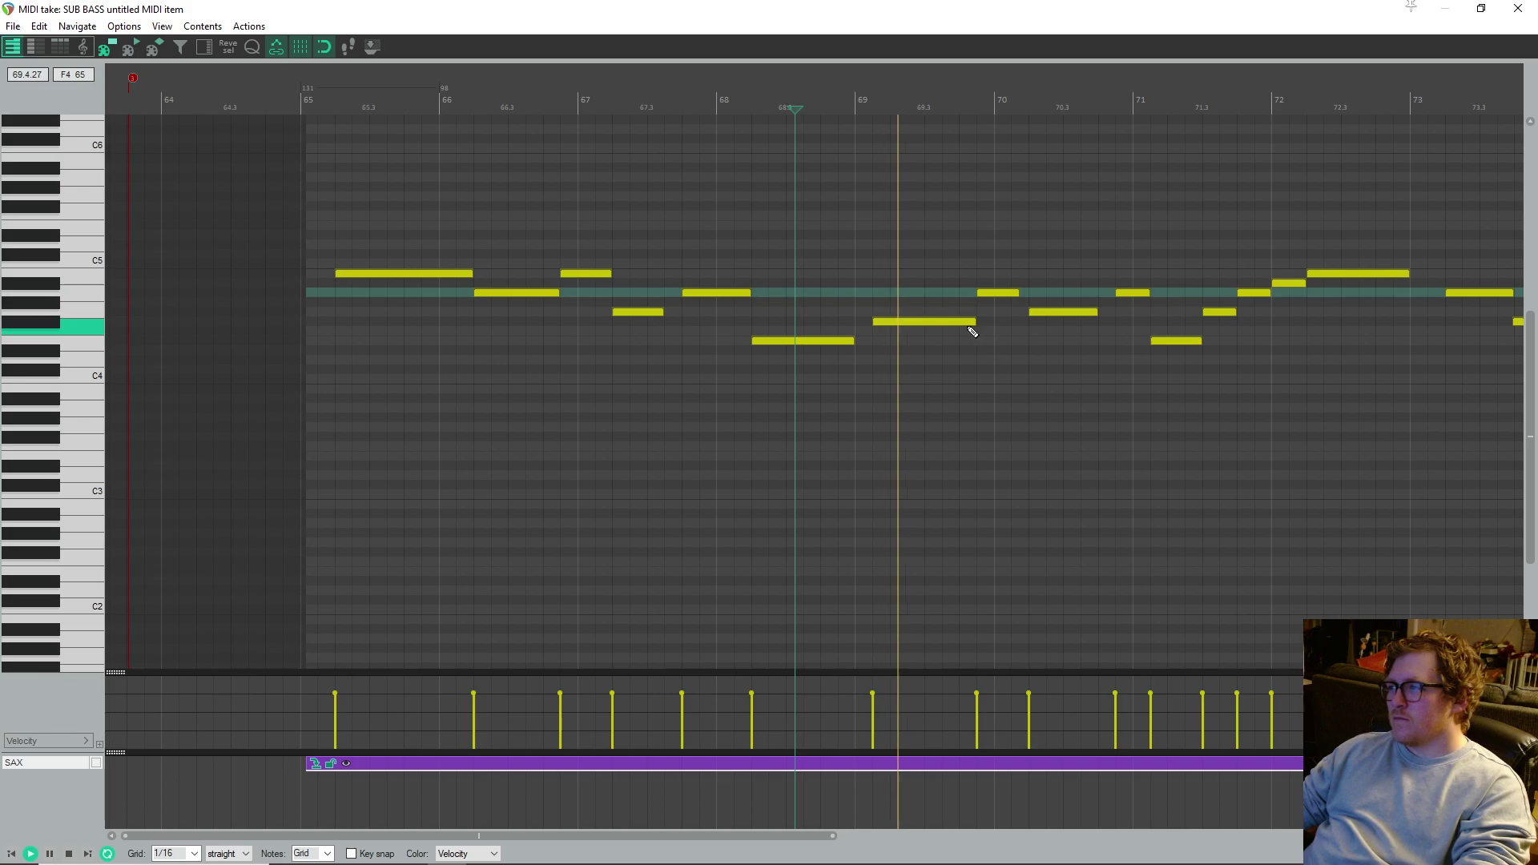
key(space)
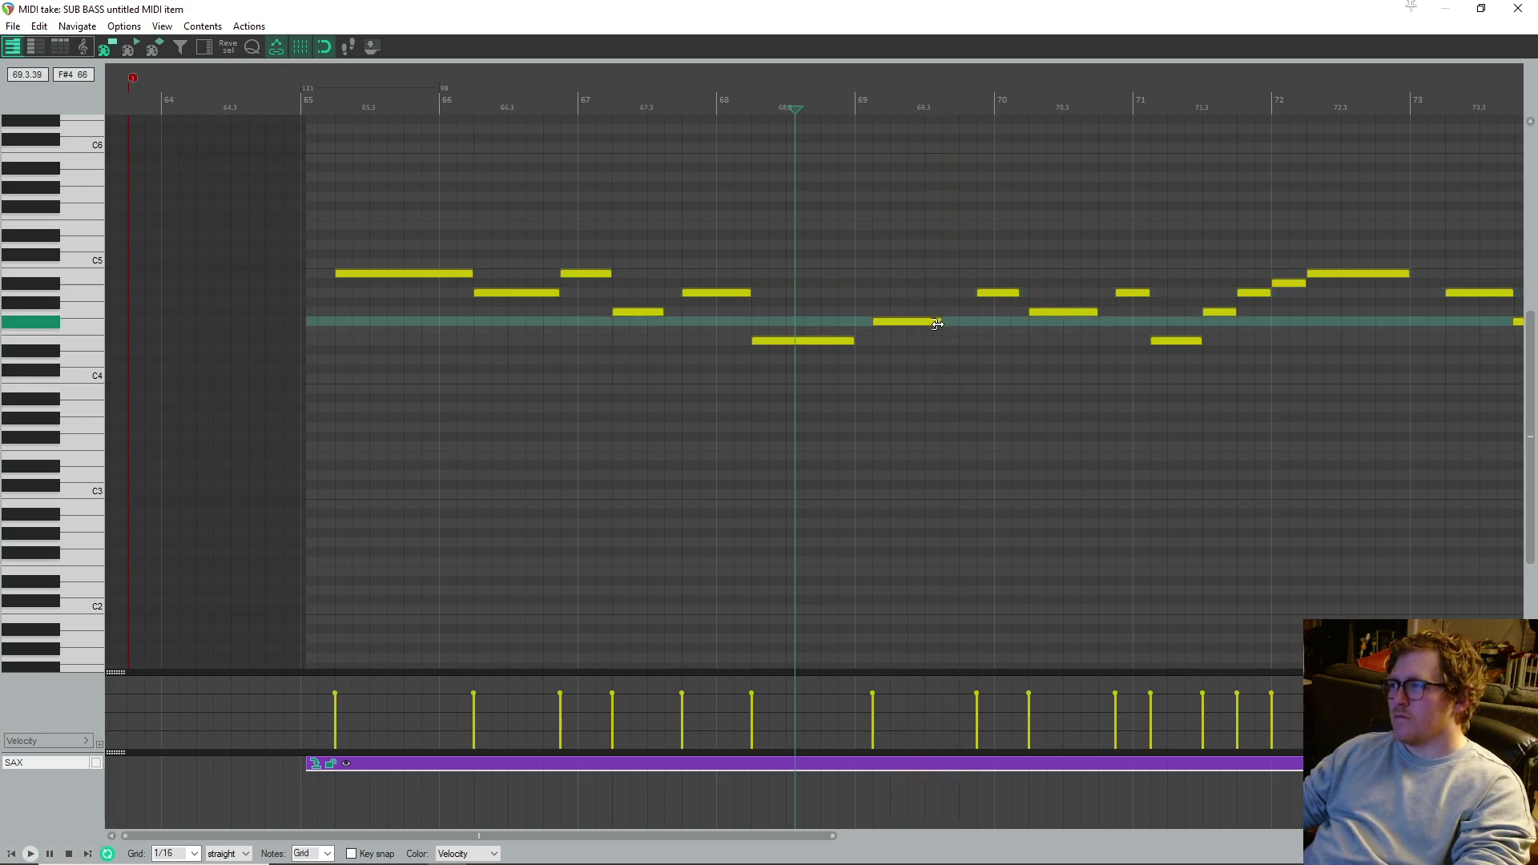
drag(939, 265, 964, 270)
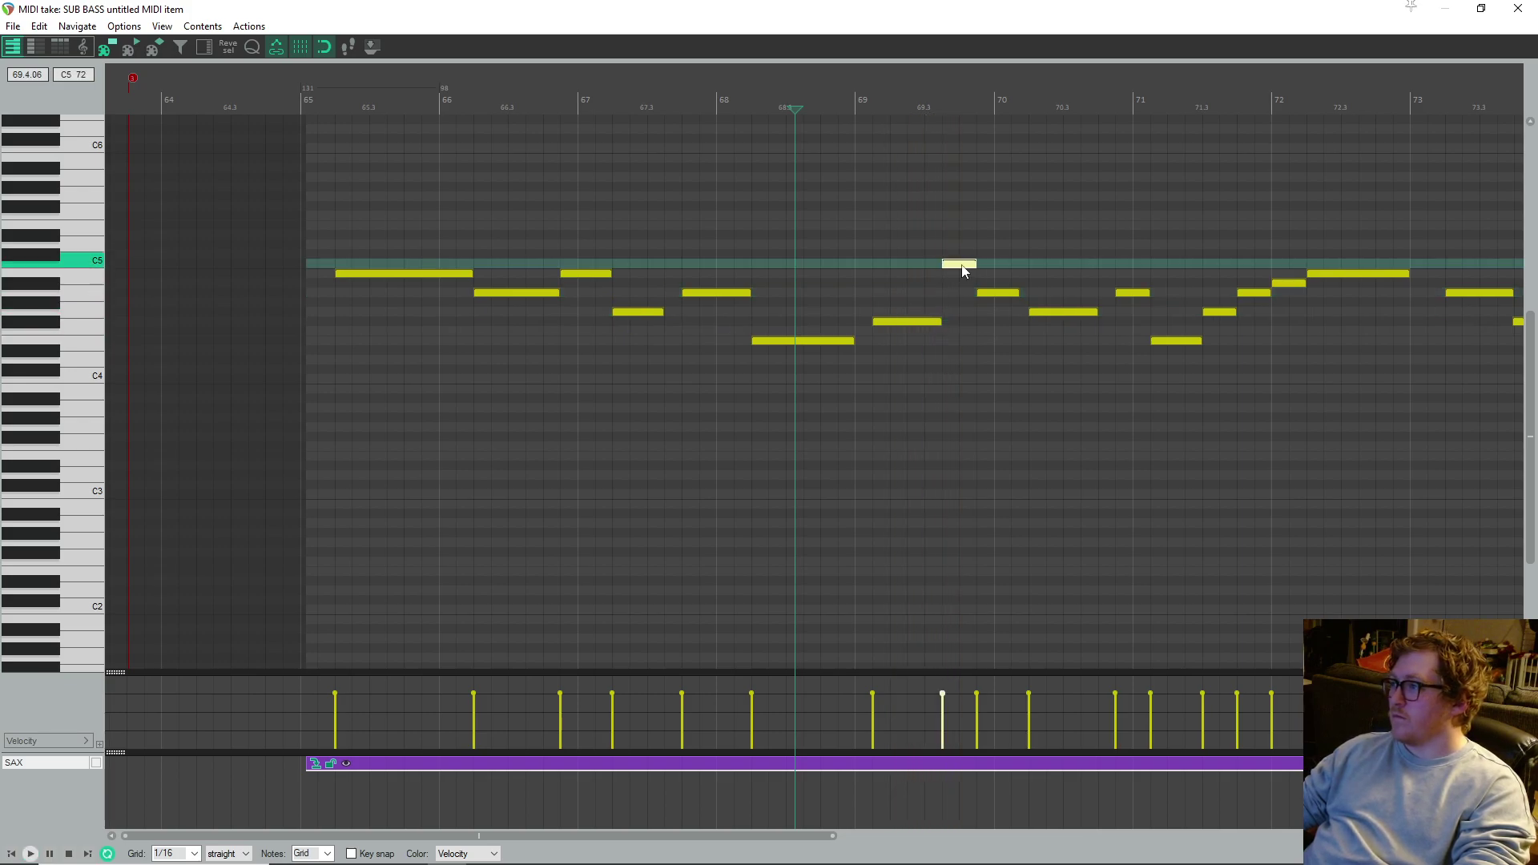
key(space)
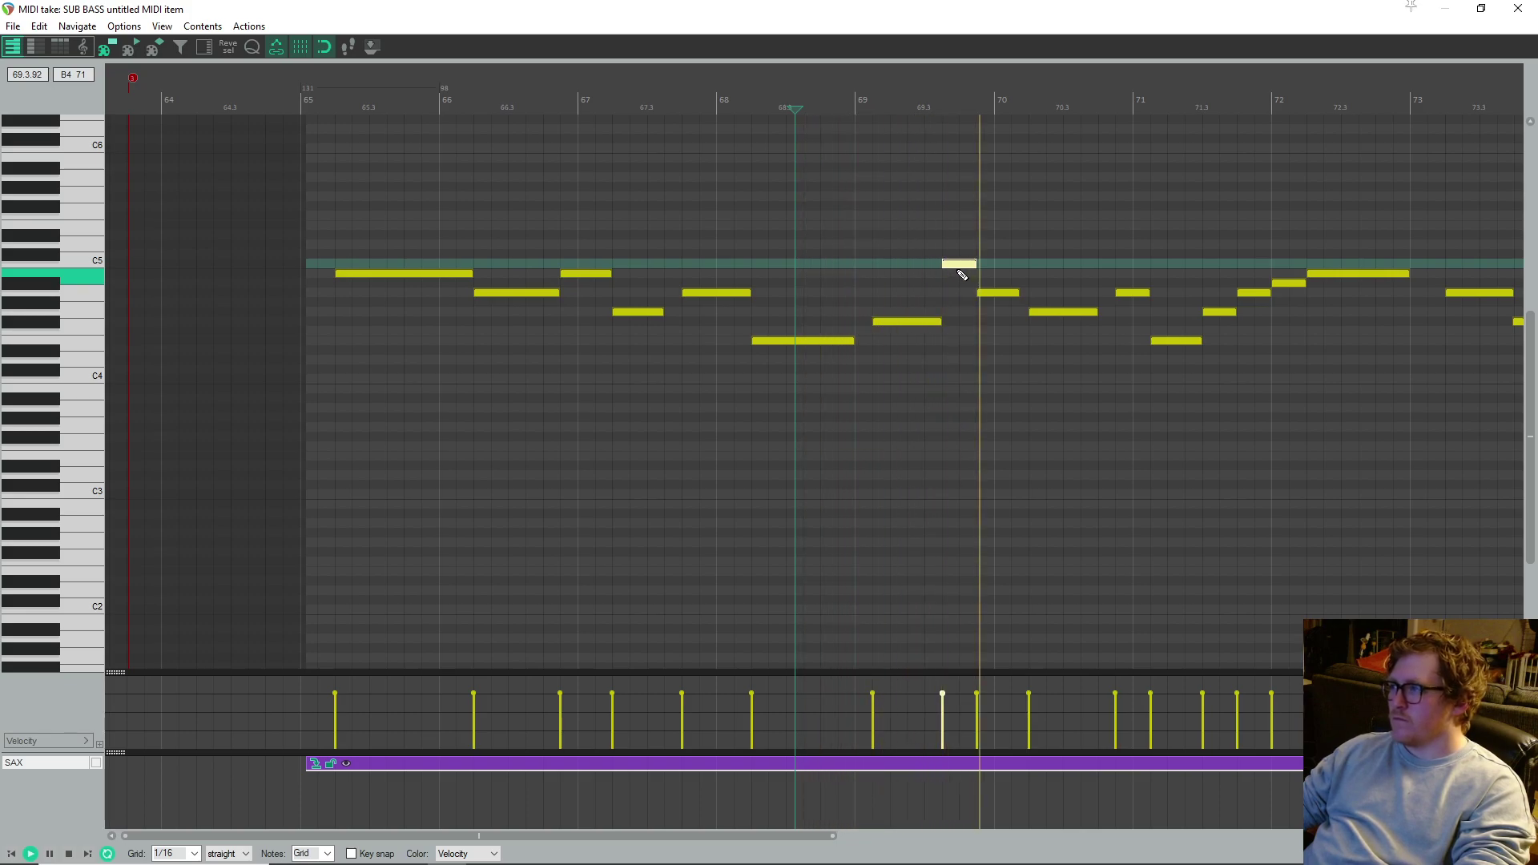
key(ctrl+z)
key(ctrl+z)
- Replay the phrase from bar 68 and shorten the F#4 in bar 69 to two beats
key(space)
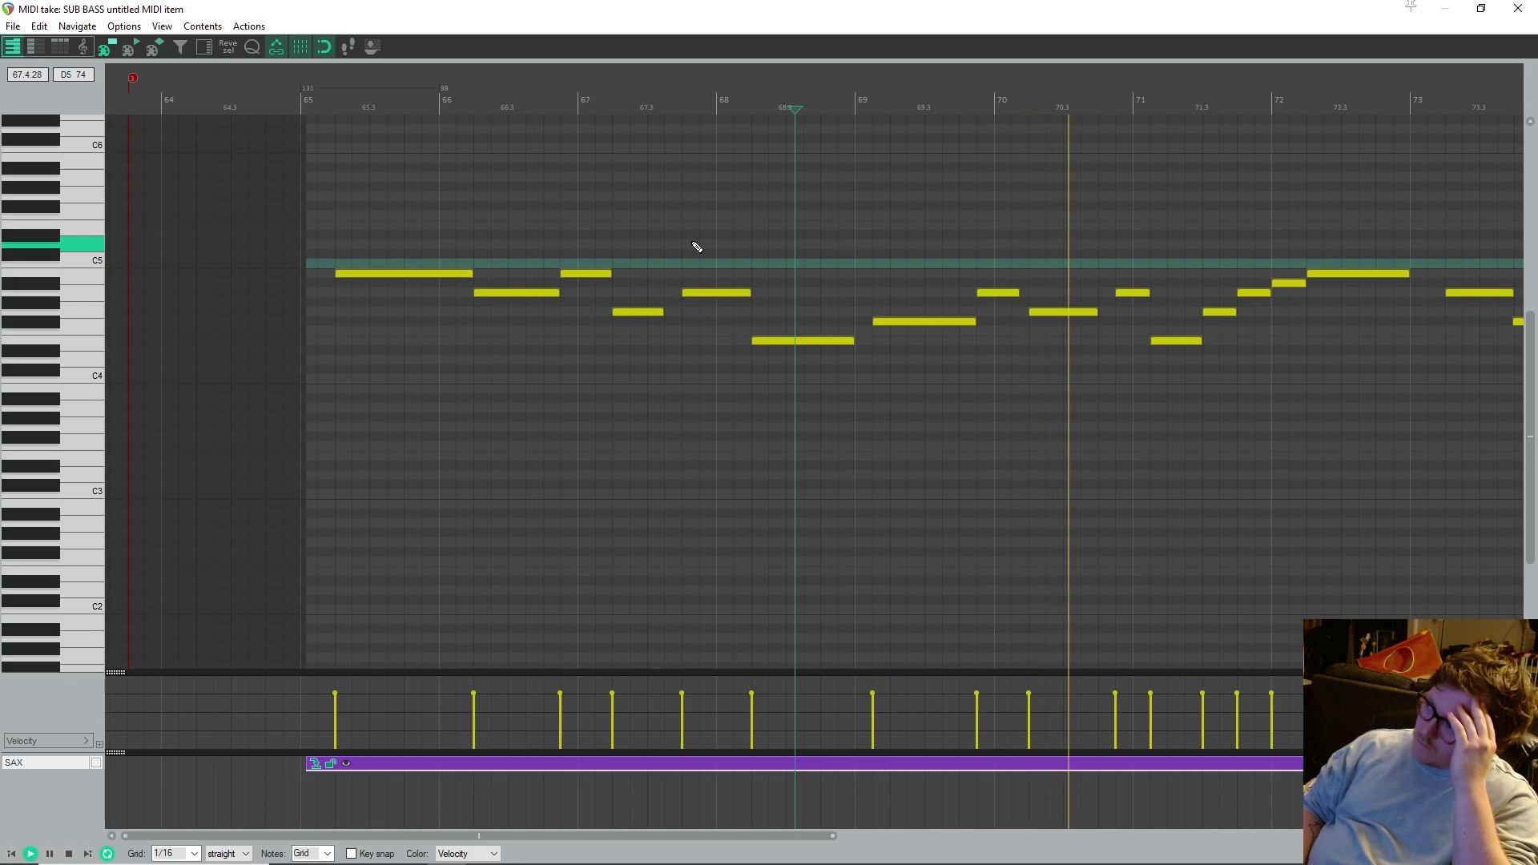
key(space)
key(space)
drag(969, 318, 942, 320)
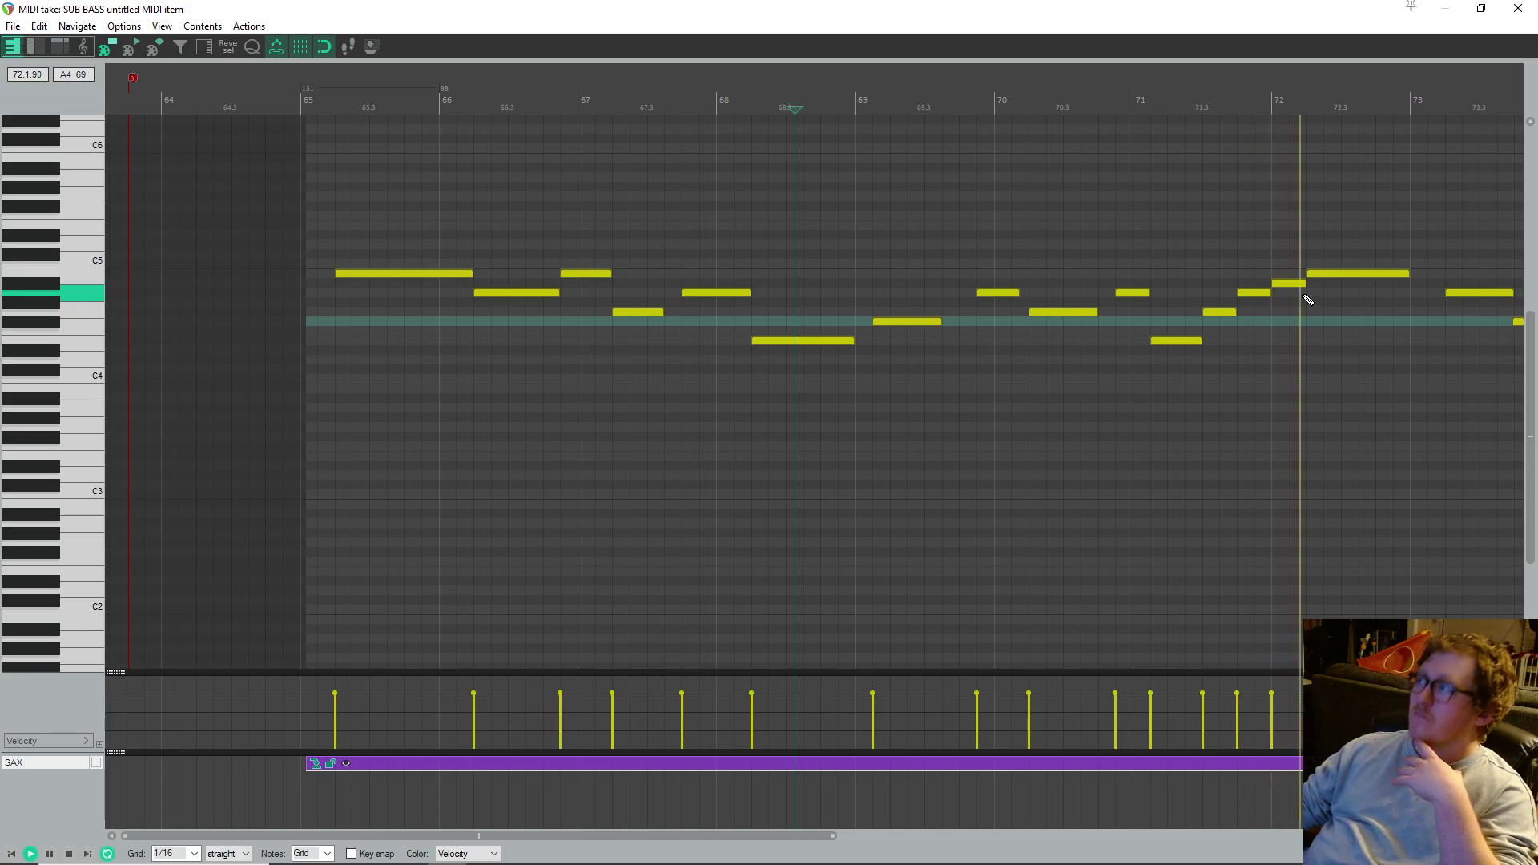
- Play the whole sax melody again with a lead-in from bar 62
scroll(1290, 287, down, 3)
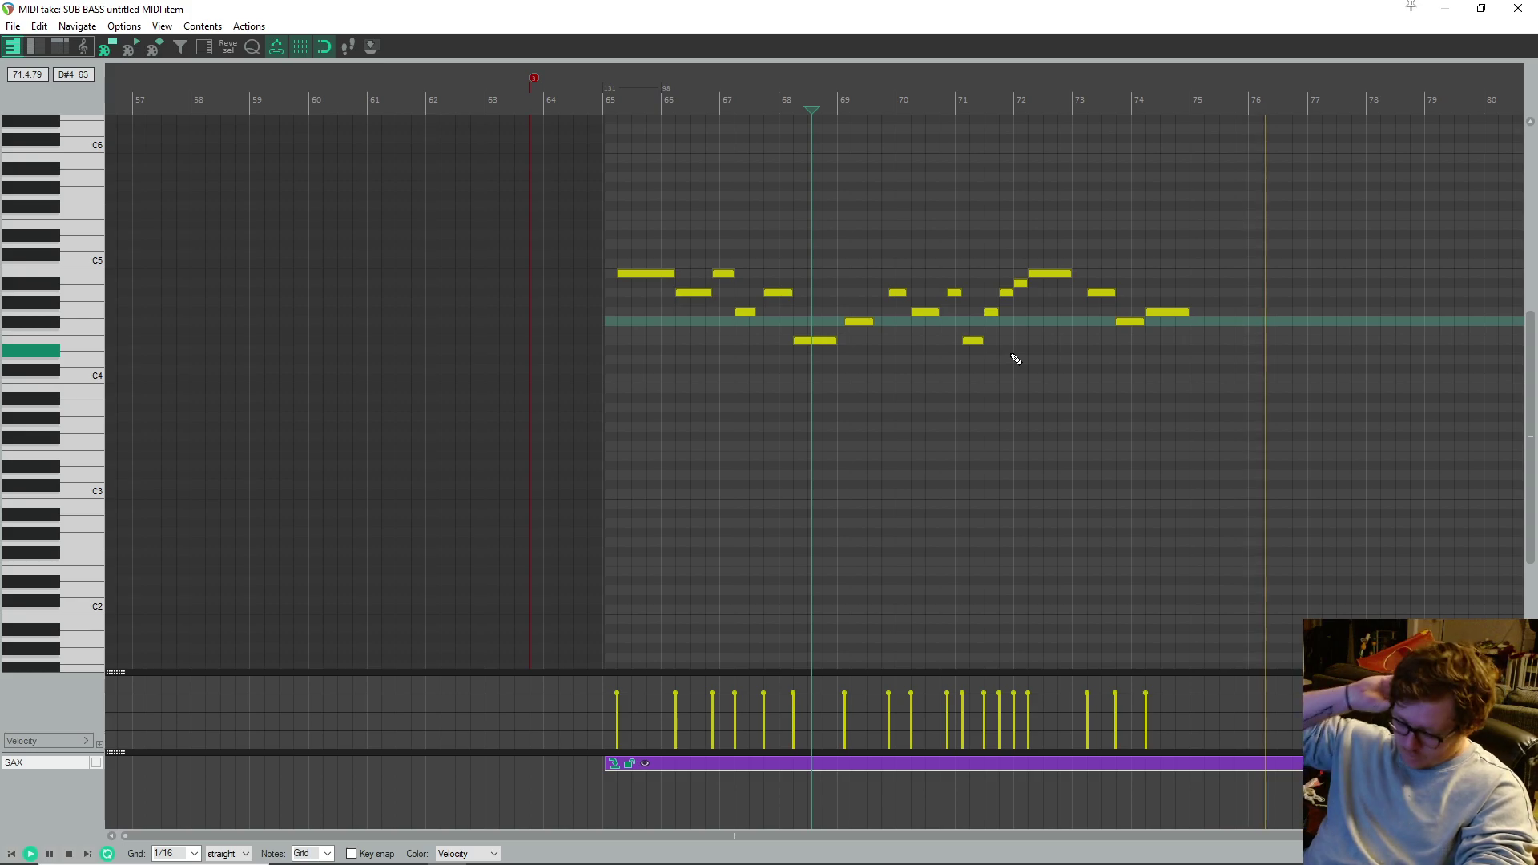
scroll(1016, 360, down, 4)
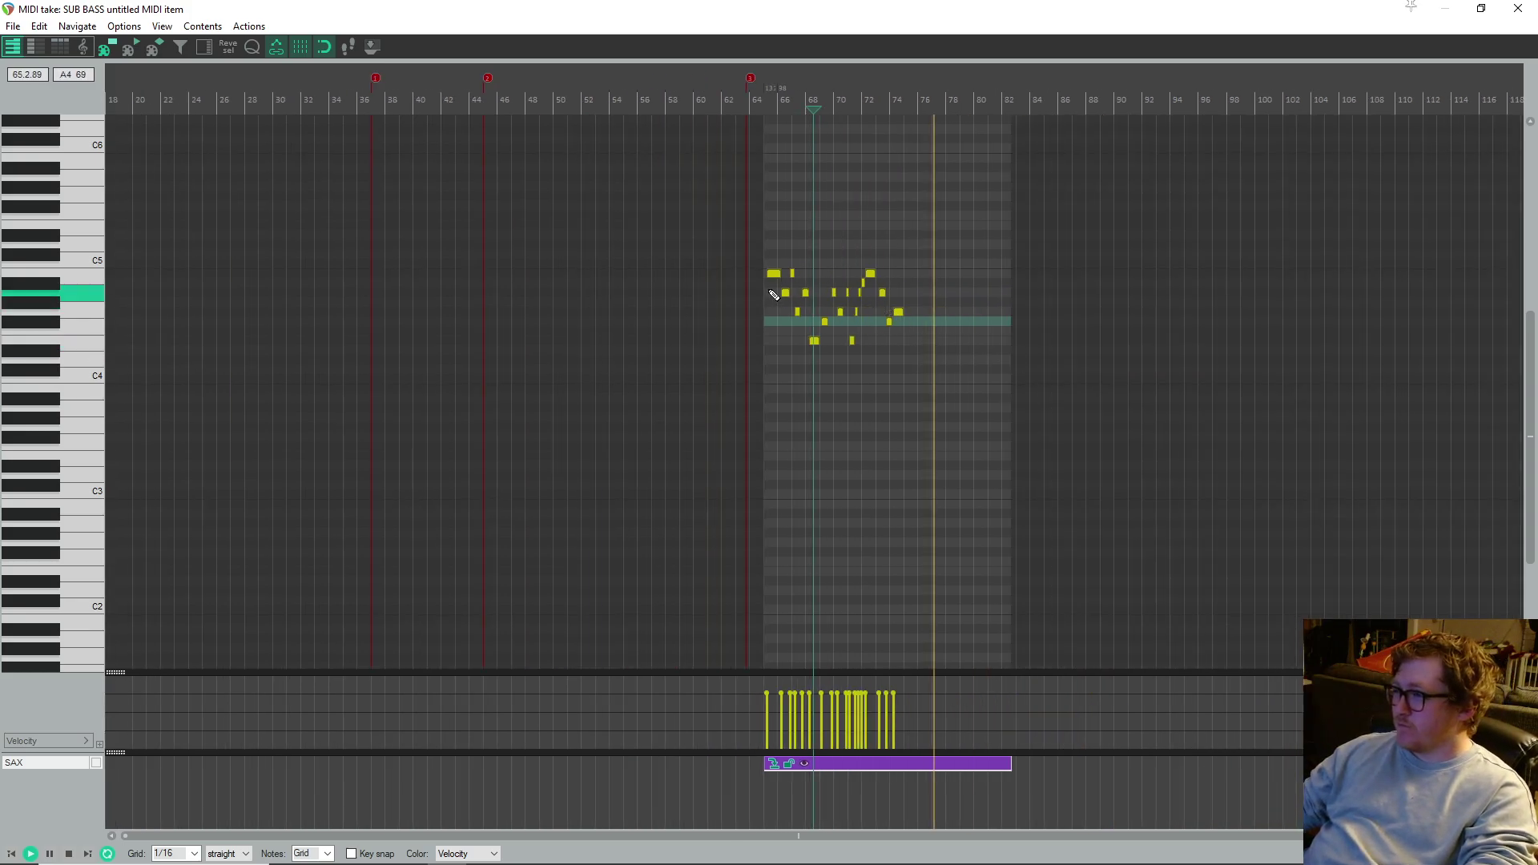
click(728, 284)
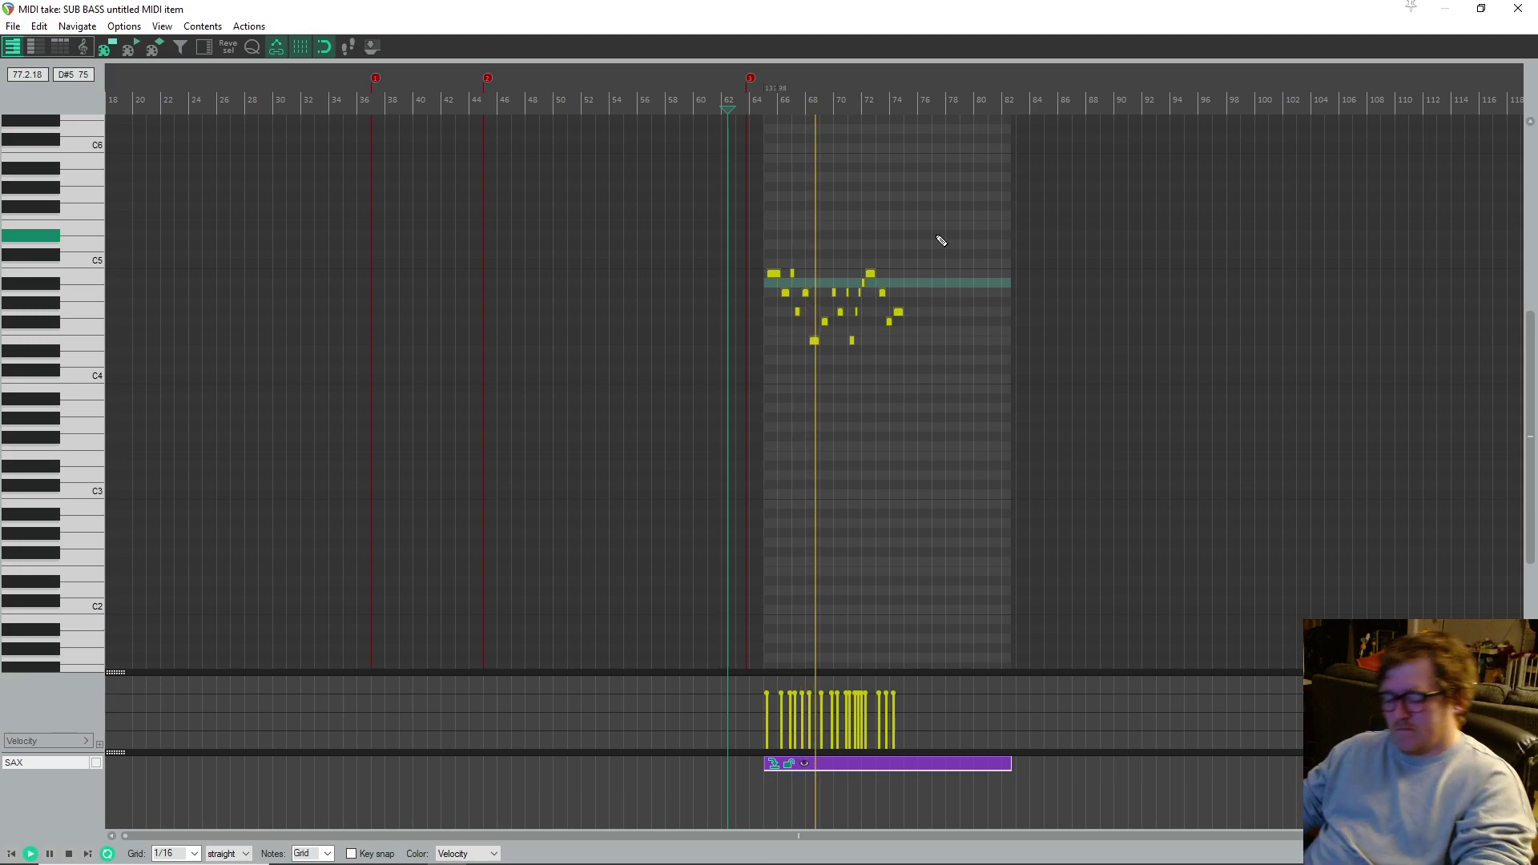
- Raise the velocity of all notes in the sax melody slightly
click(862, 303)
key(ctrl+a)
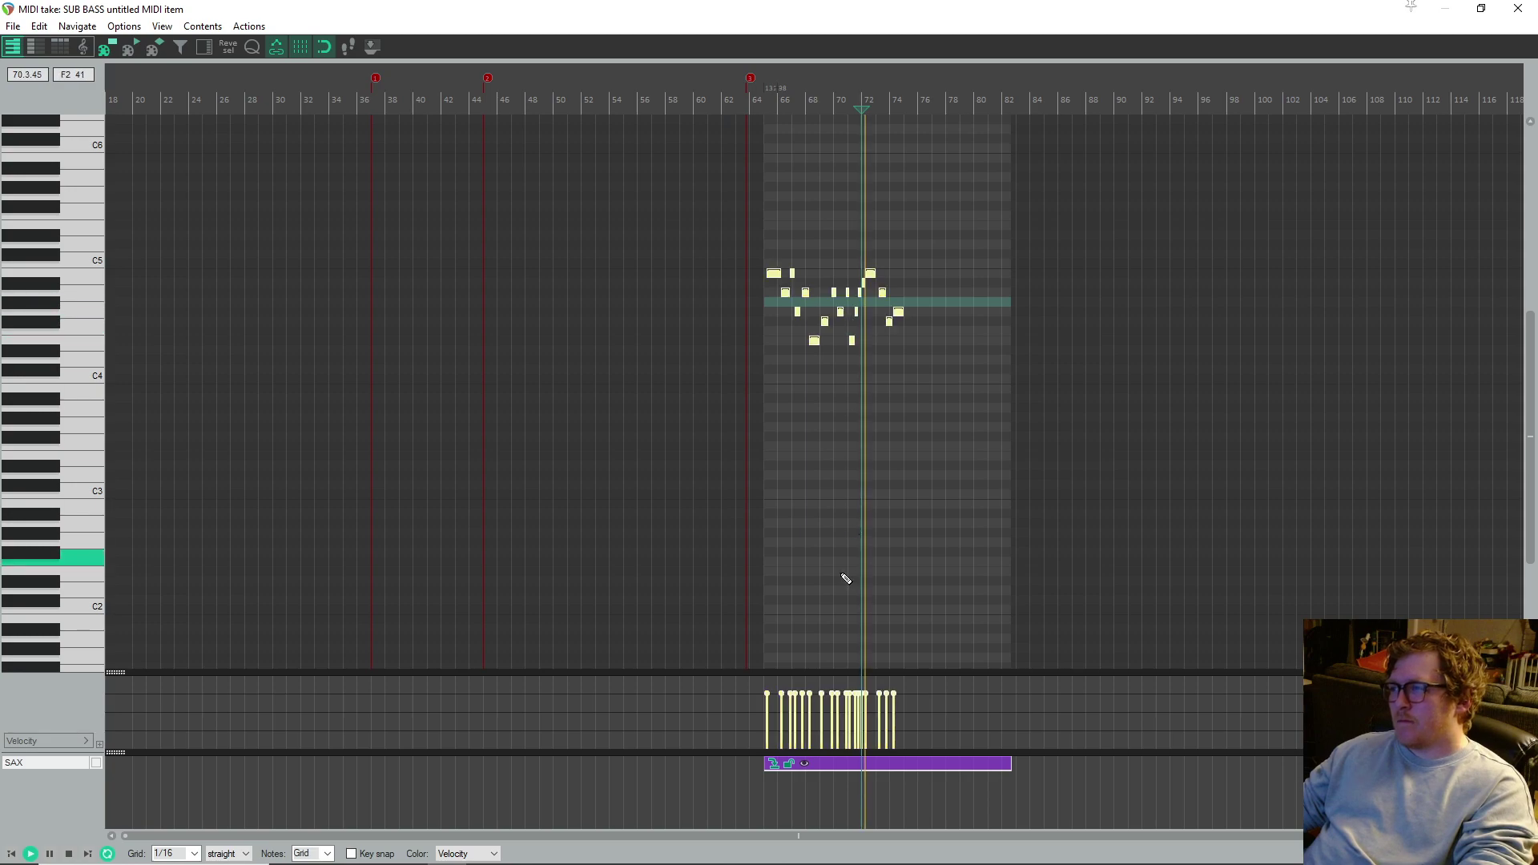
drag(820, 696, 820, 686)
key(f)
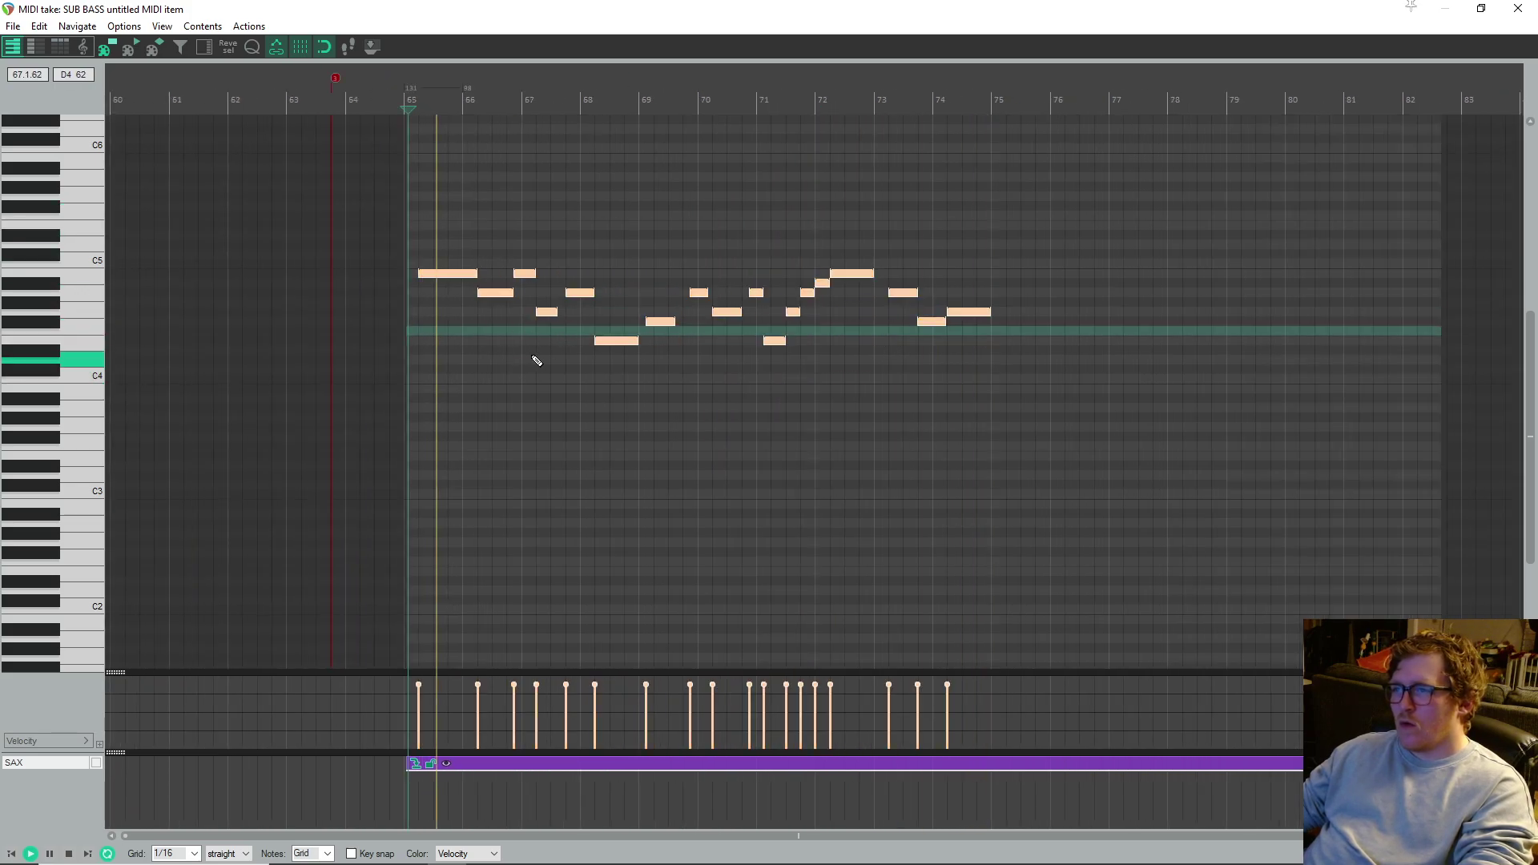
- Humanize the sax notes slightly and shorten the E4 in bar 68 to two and a half beats
key(h)
click(818, 490)
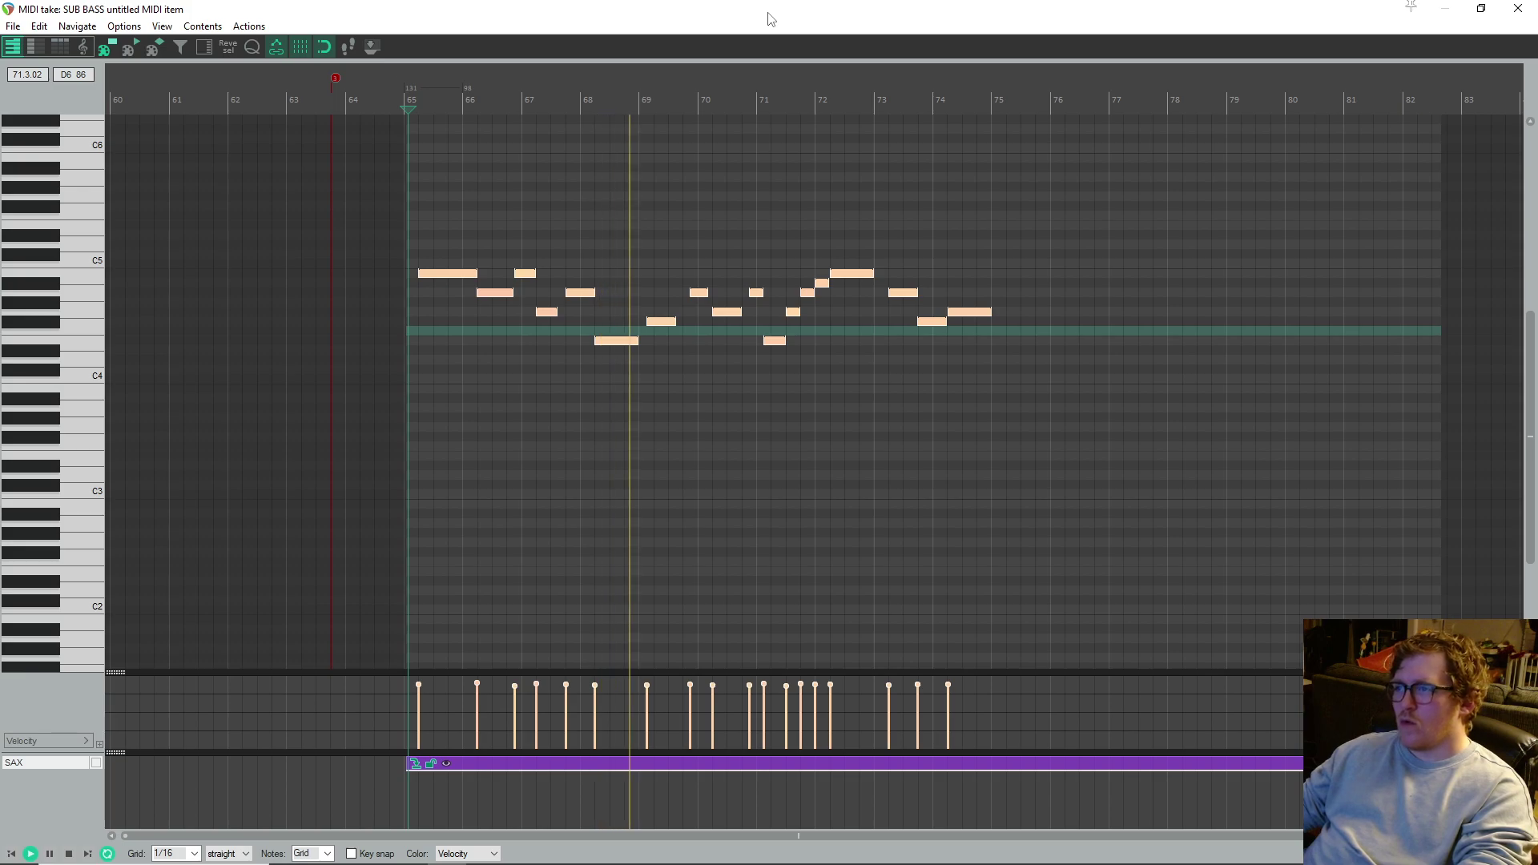
click(579, 340)
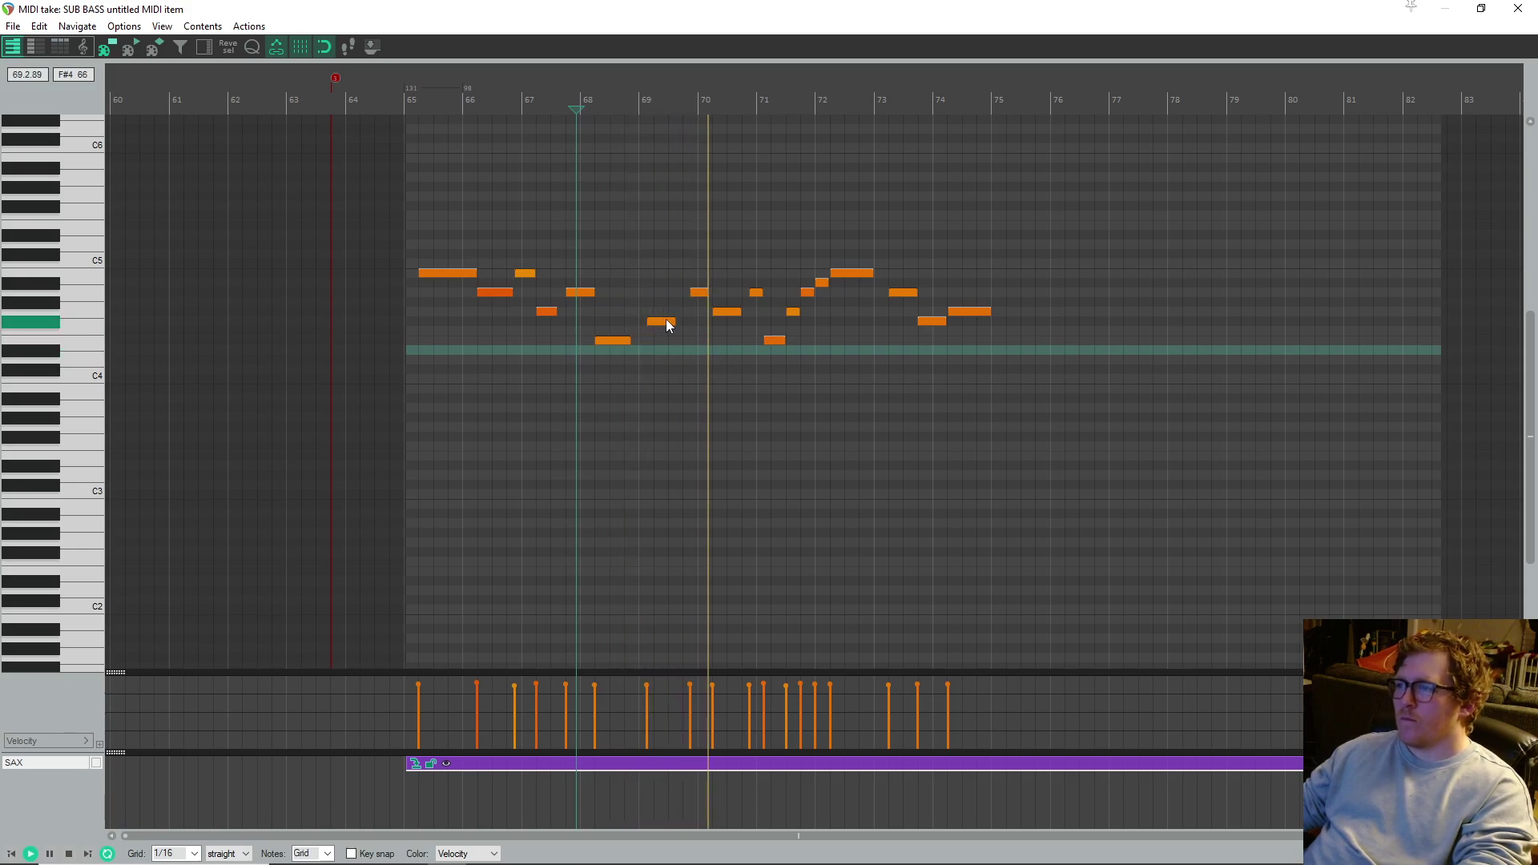
- Extend the start of the A4 at the end of bar 69 to a sixteenth before beat 4, checking it by ear
click(617, 311)
scroll(785, 357, up, 3)
scroll(785, 358, up, 2)
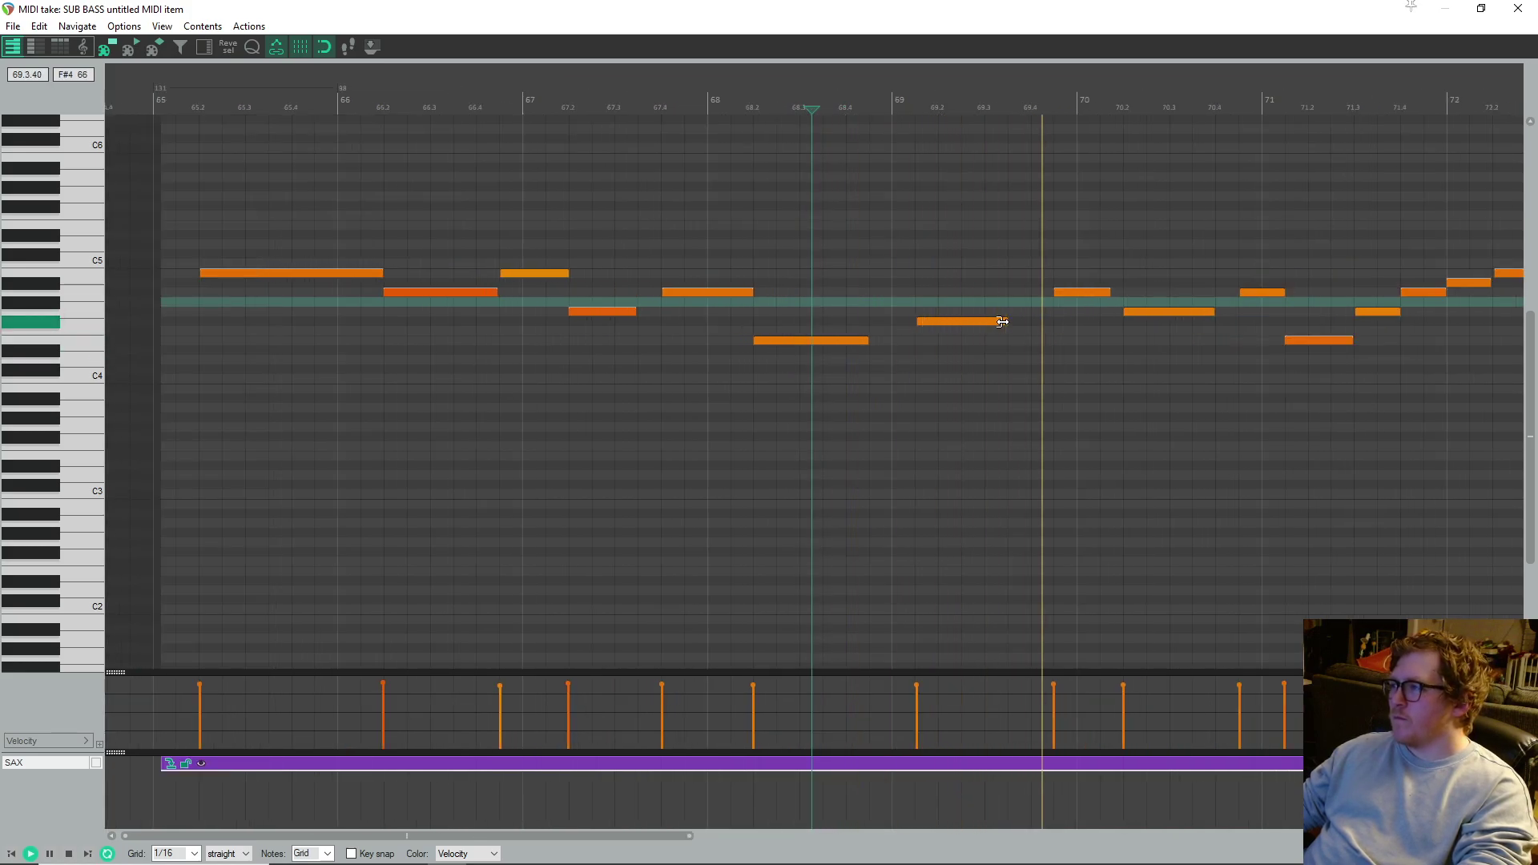
key(space)
click(1047, 293)
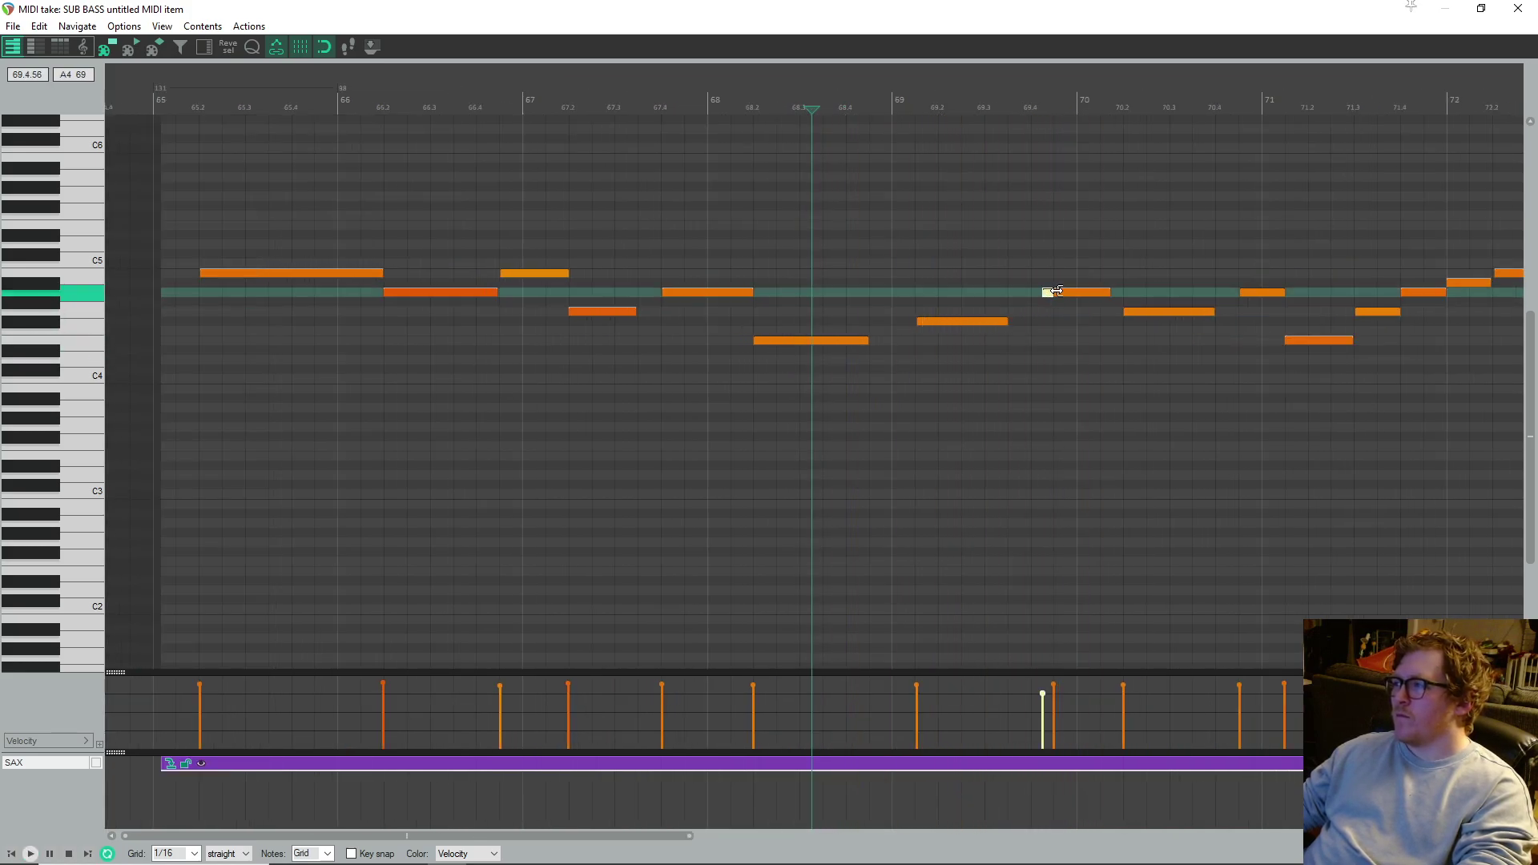
key(space)
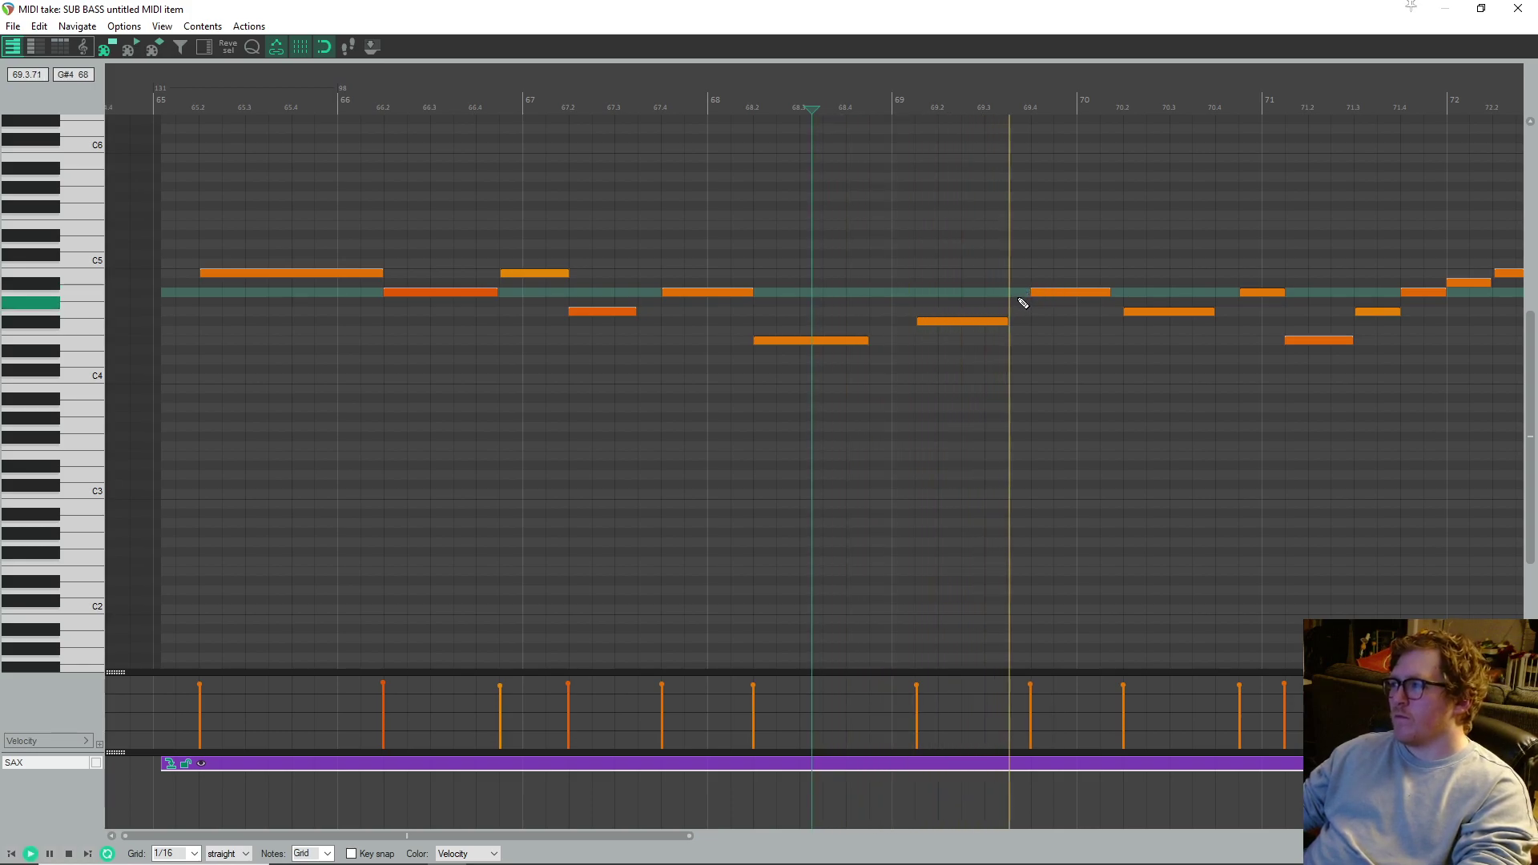
key(space)
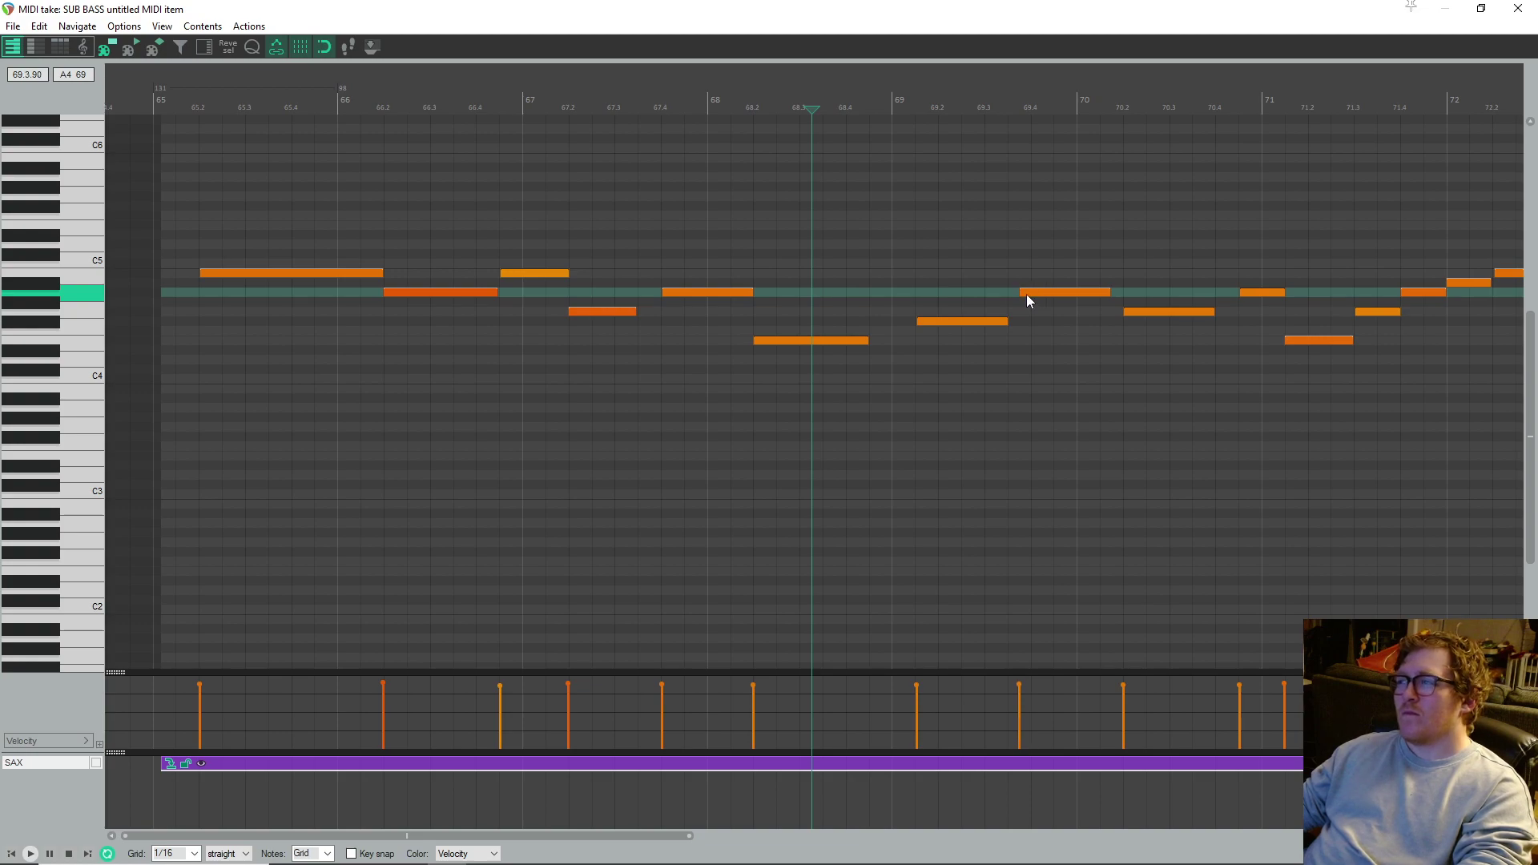
key(space)
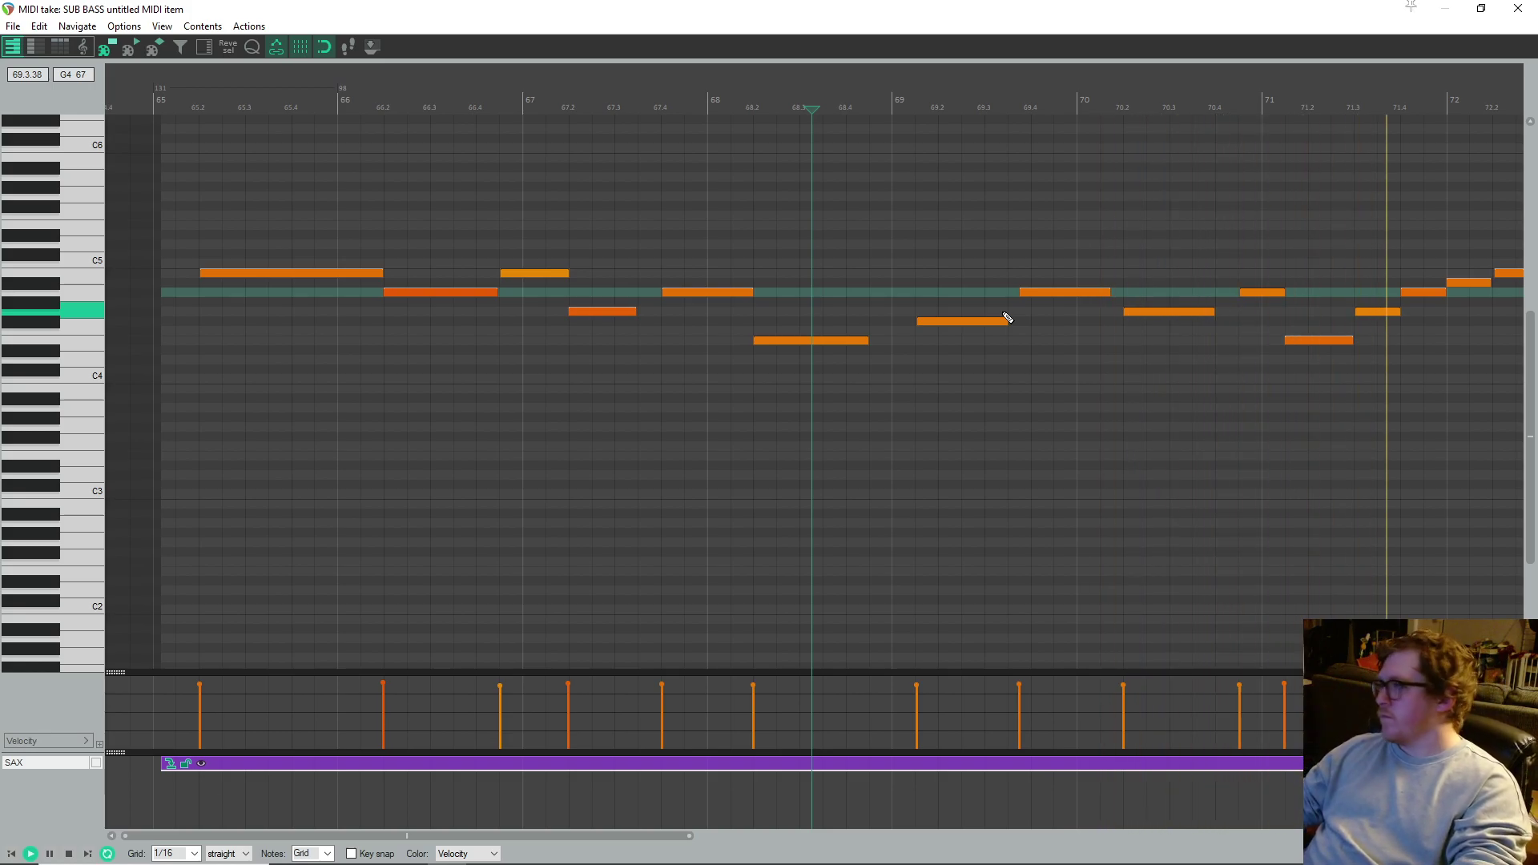
- Delete the A#4 at the start of bar 72
scroll(1007, 318, down, 4)
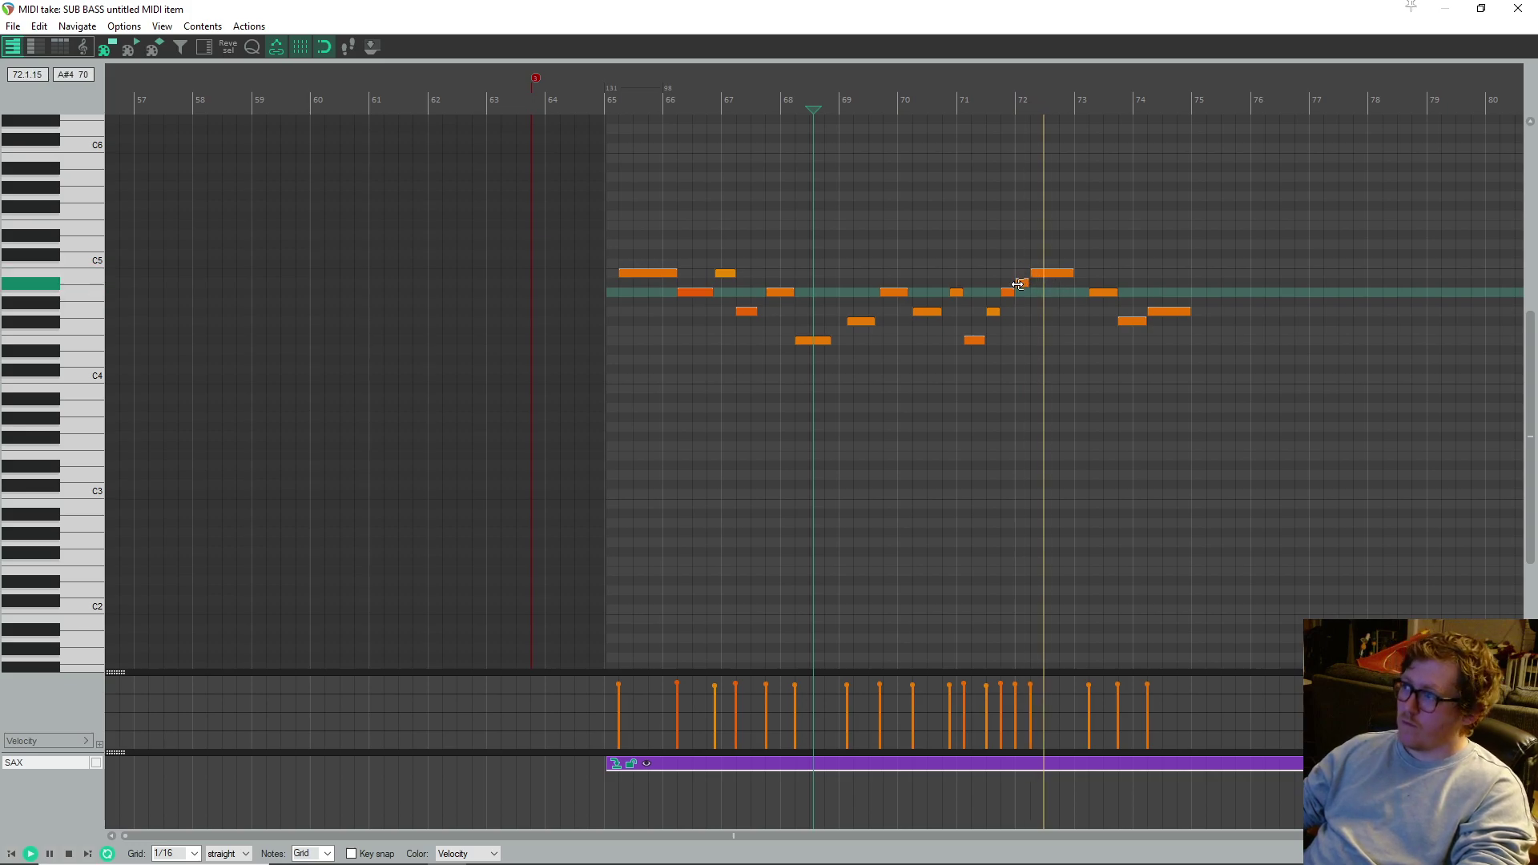
double_click(1022, 282)
key(space)
- Try starting the B4 in bar 72 on the downbeat, replay from bar 70, and restore its start to beat 2
drag(1030, 275, 1018, 275)
click(969, 269)
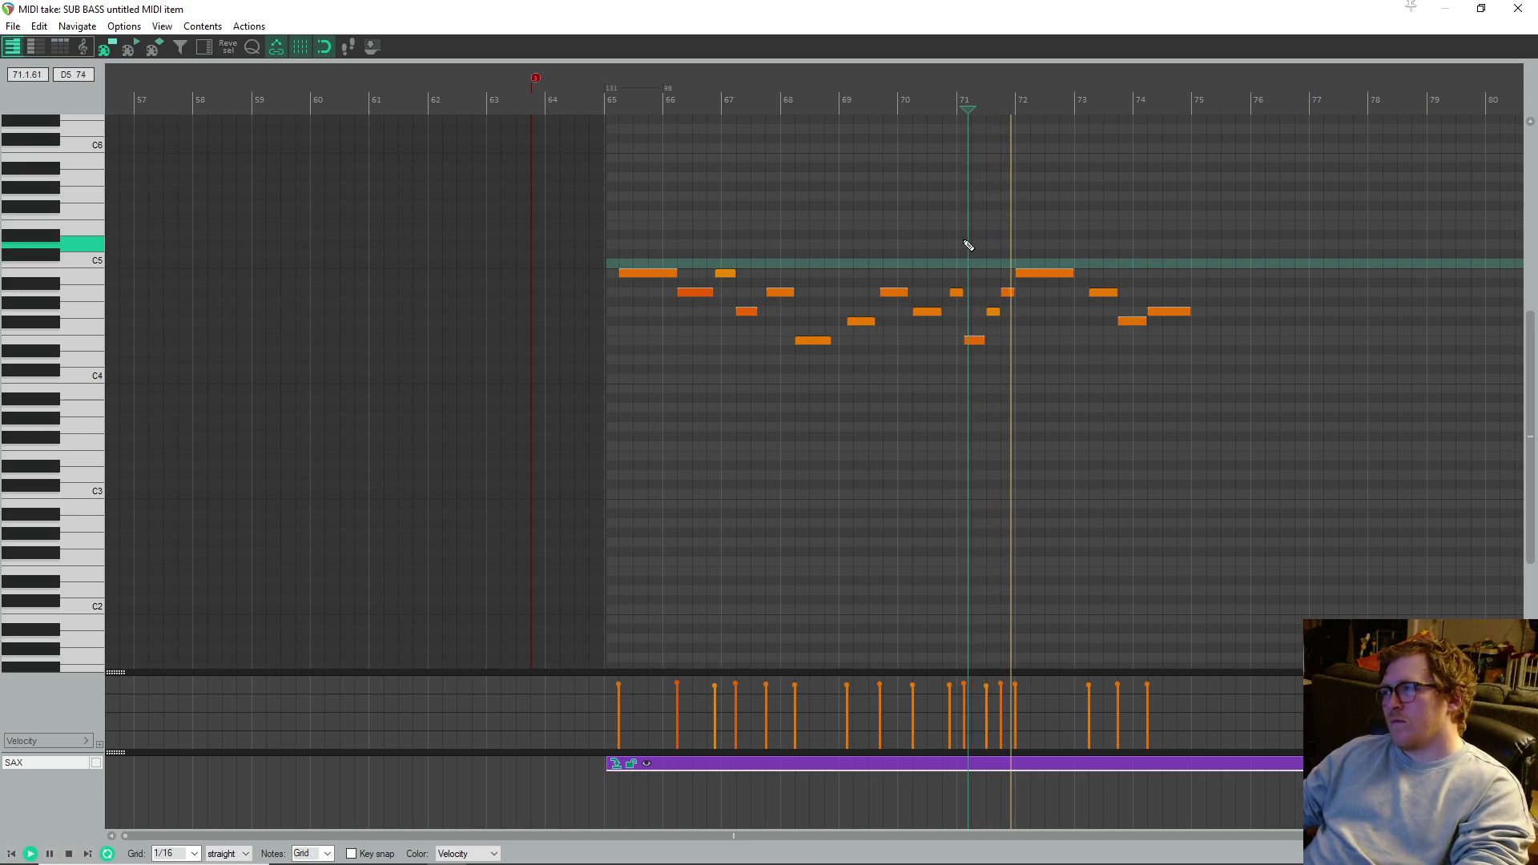
click(942, 243)
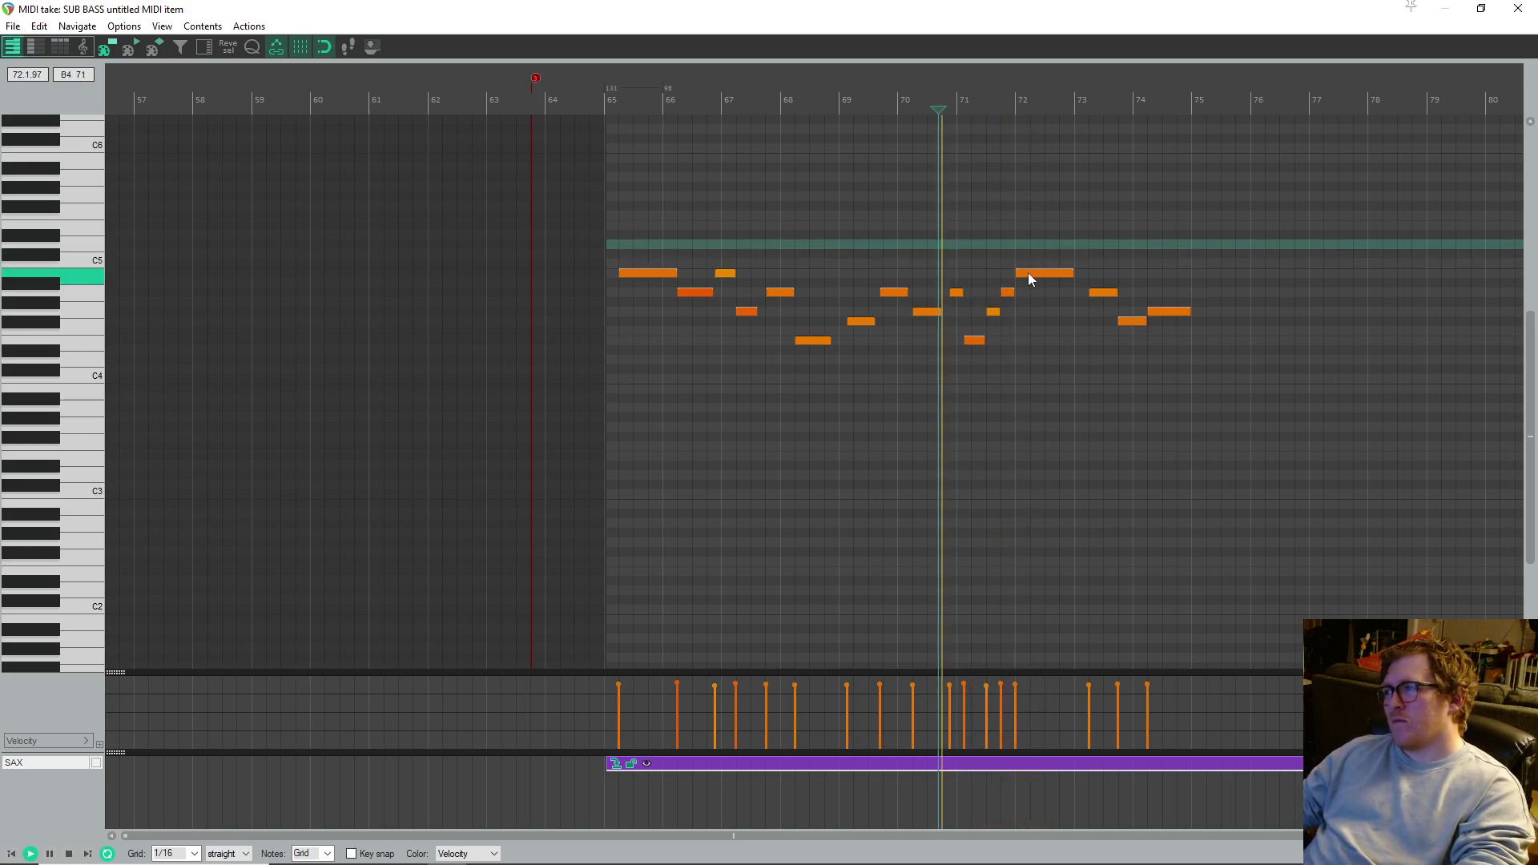
drag(1018, 274, 1028, 274)
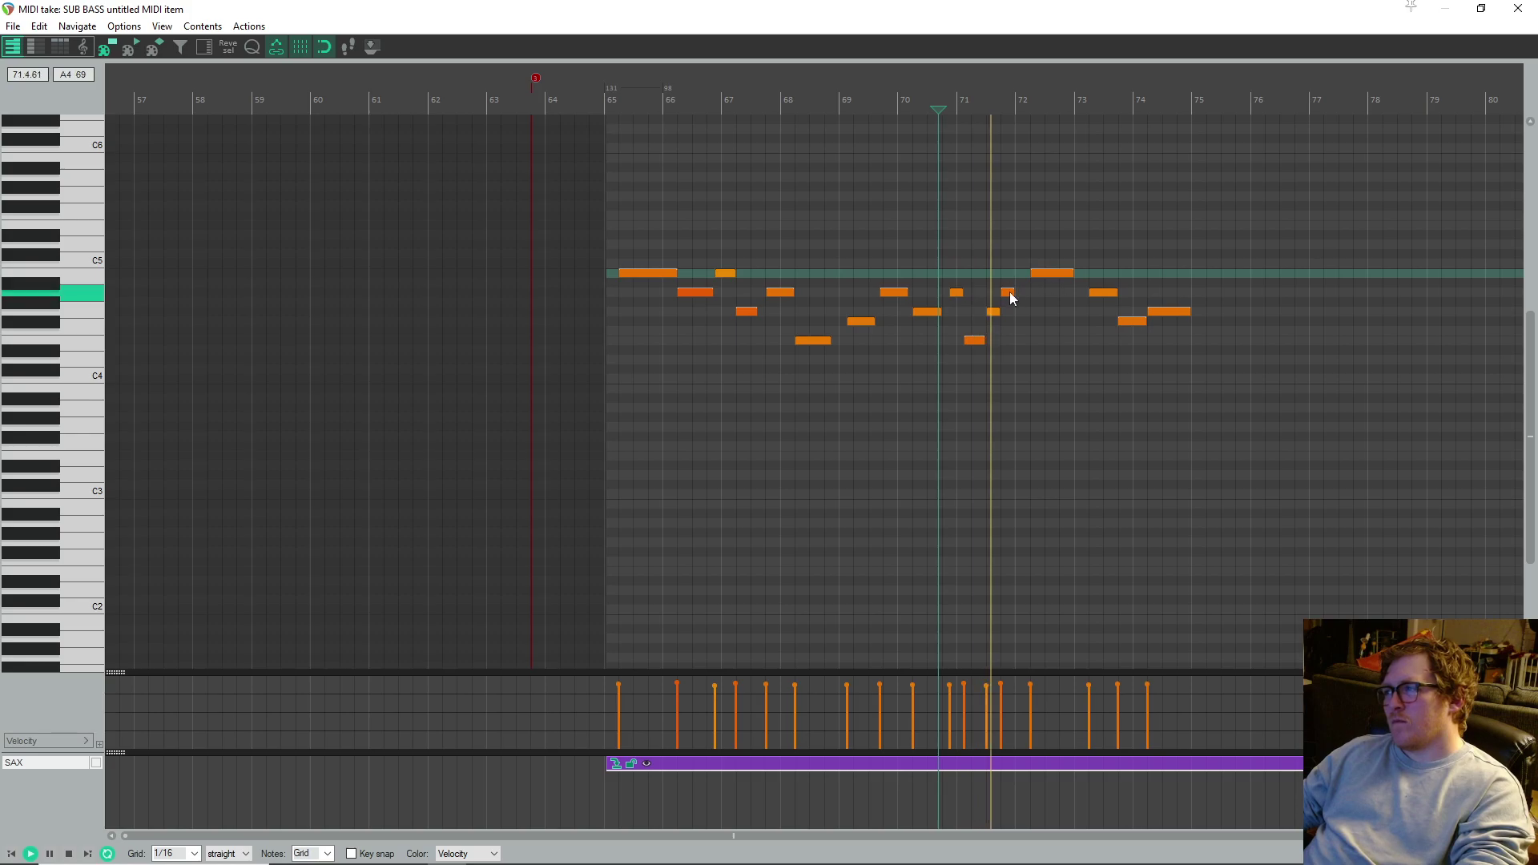
- Try copying the A4 at the end of bar 71 to a one-beat E4 at the start of bar 72 and replay
key(space)
click(1008, 293)
drag(1012, 298, 1026, 344)
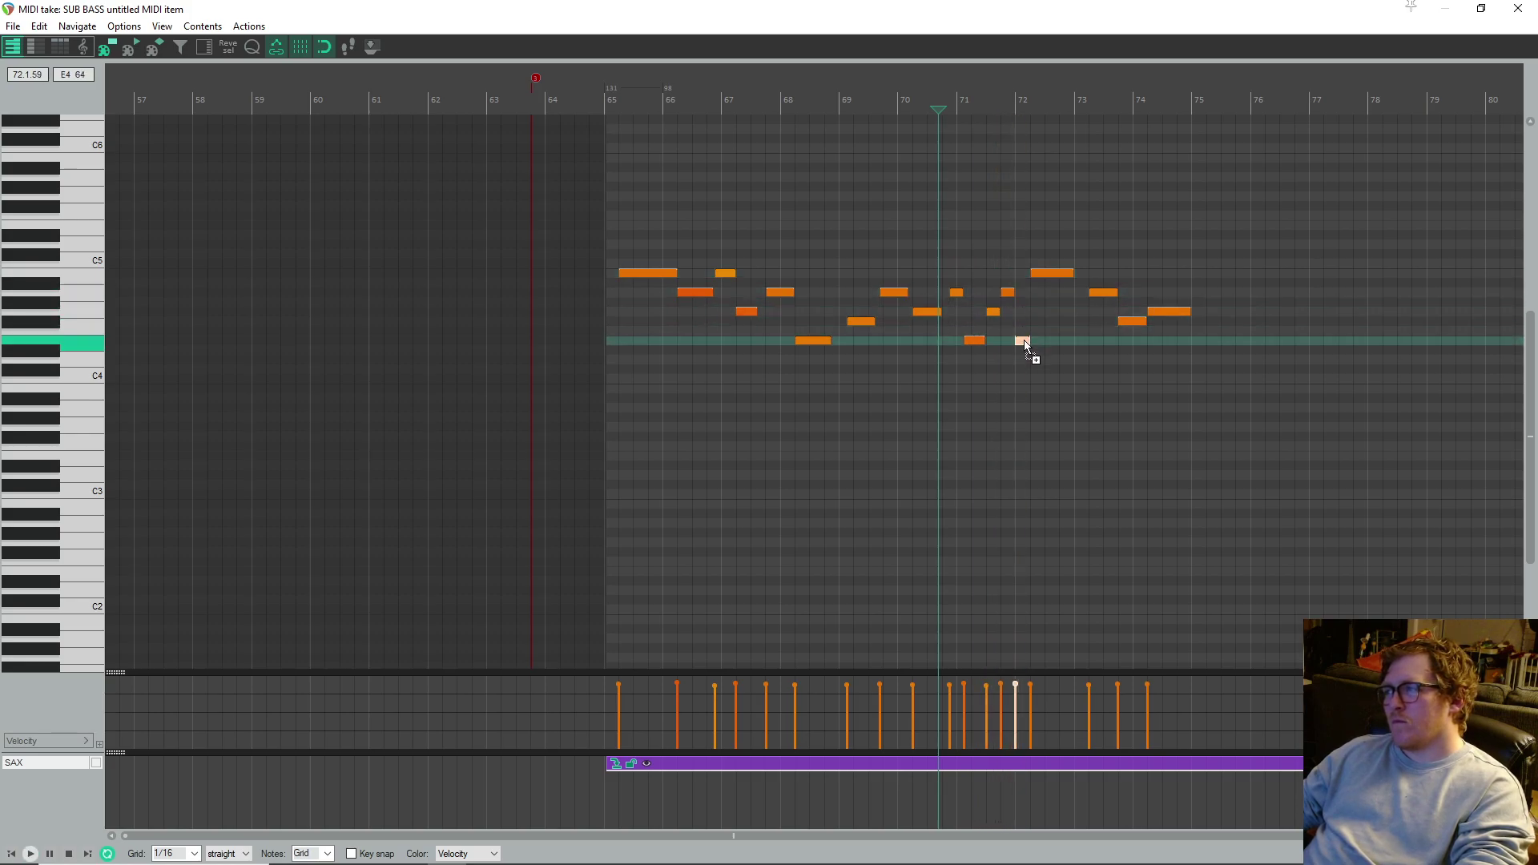
key(space)
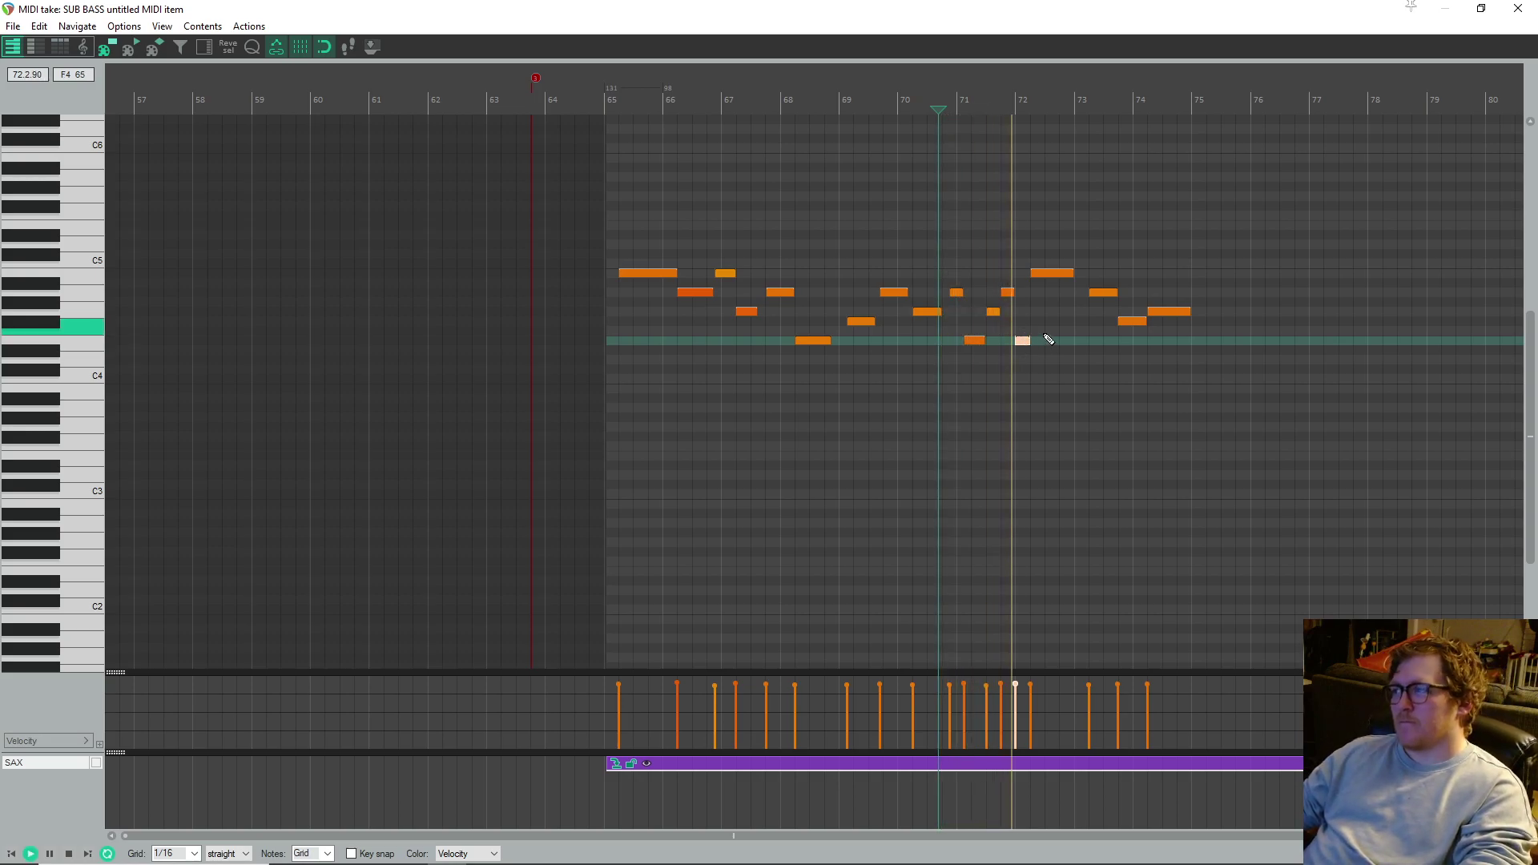
- Replace the trial E4 in bar 72 by lengthening the preceding A4 to two beats, and listen to the phrase through bar 75
drag(1026, 346, 1014, 293)
key(space)
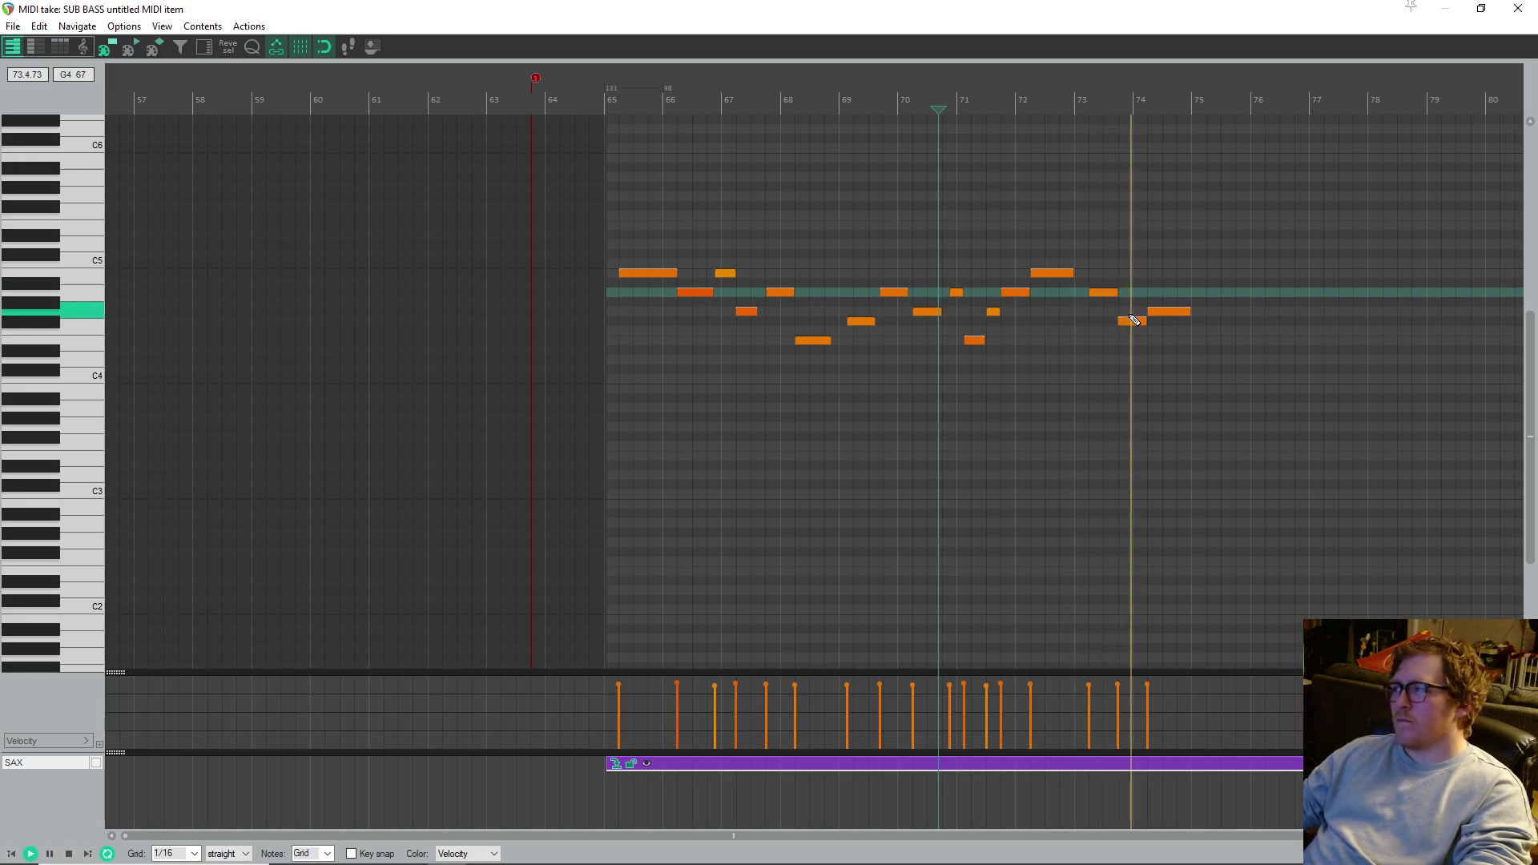
scroll(1143, 369, up, 3)
scroll(1121, 353, up, 1)
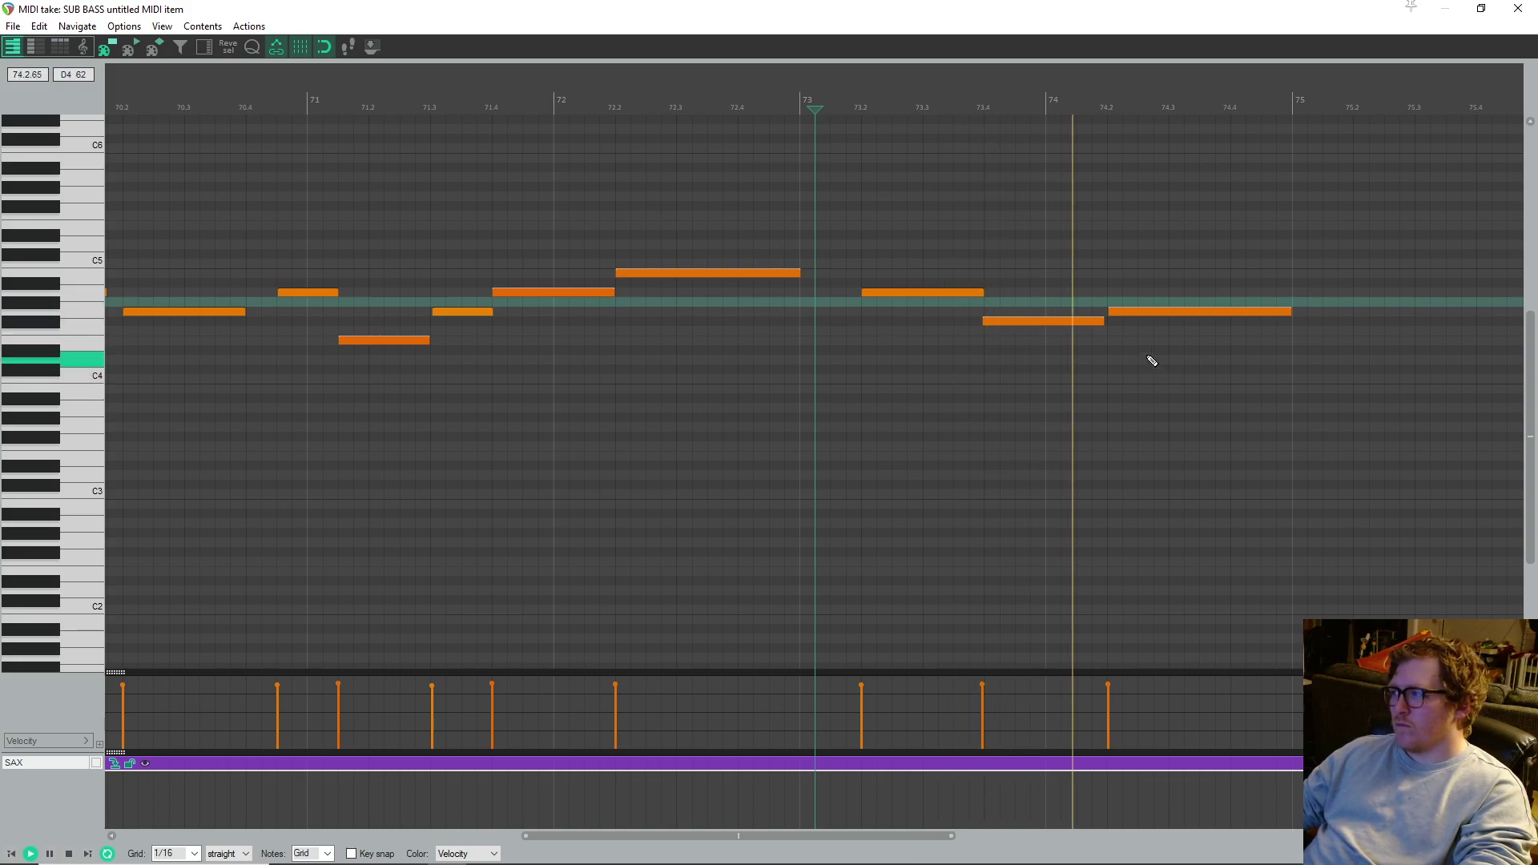
scroll(1151, 314, down, 4)
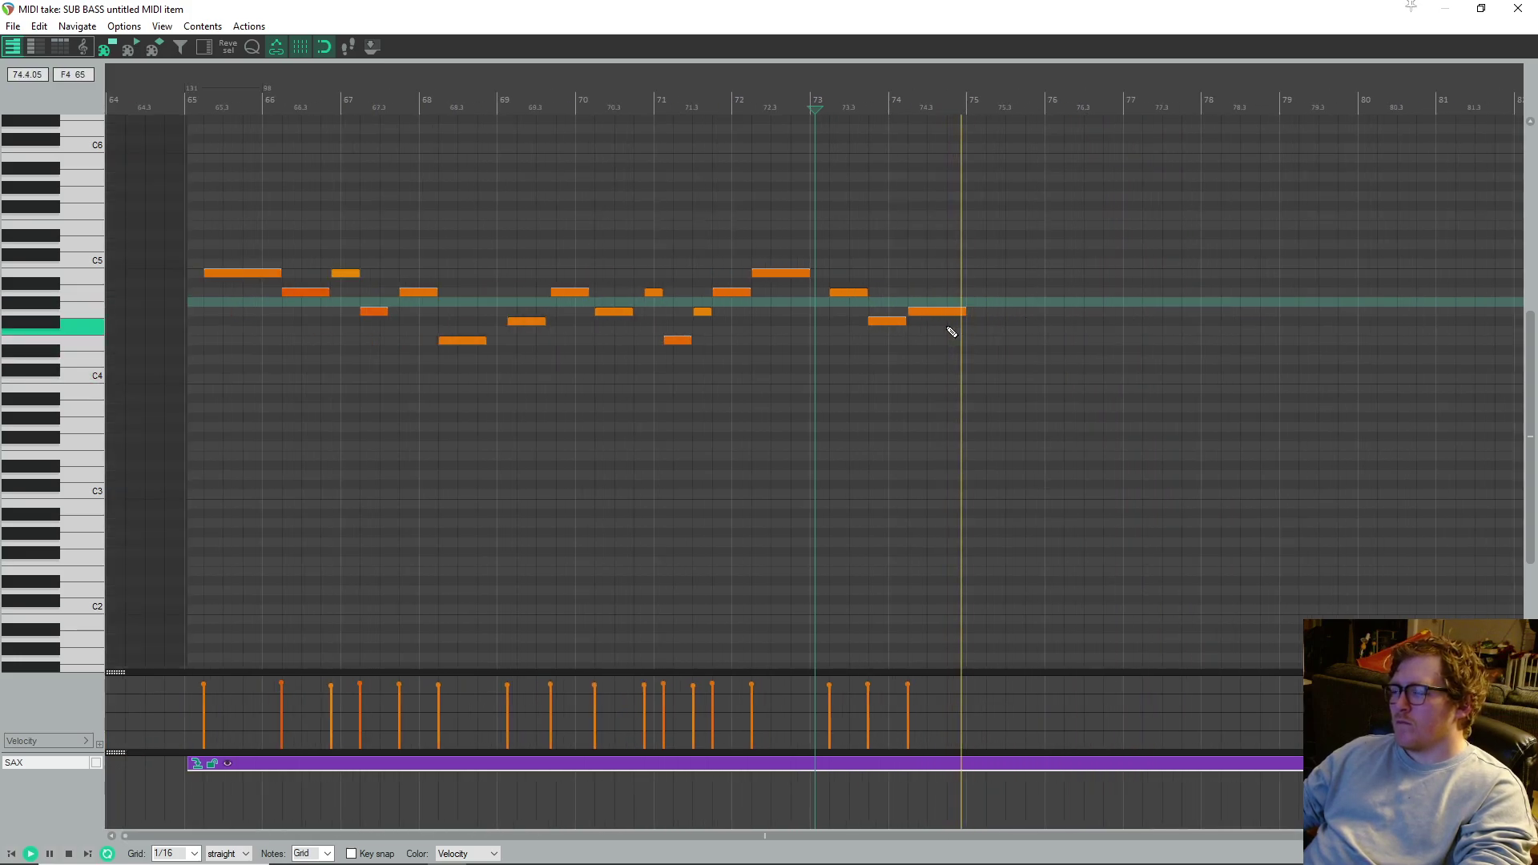
scroll(951, 326, down, 2)
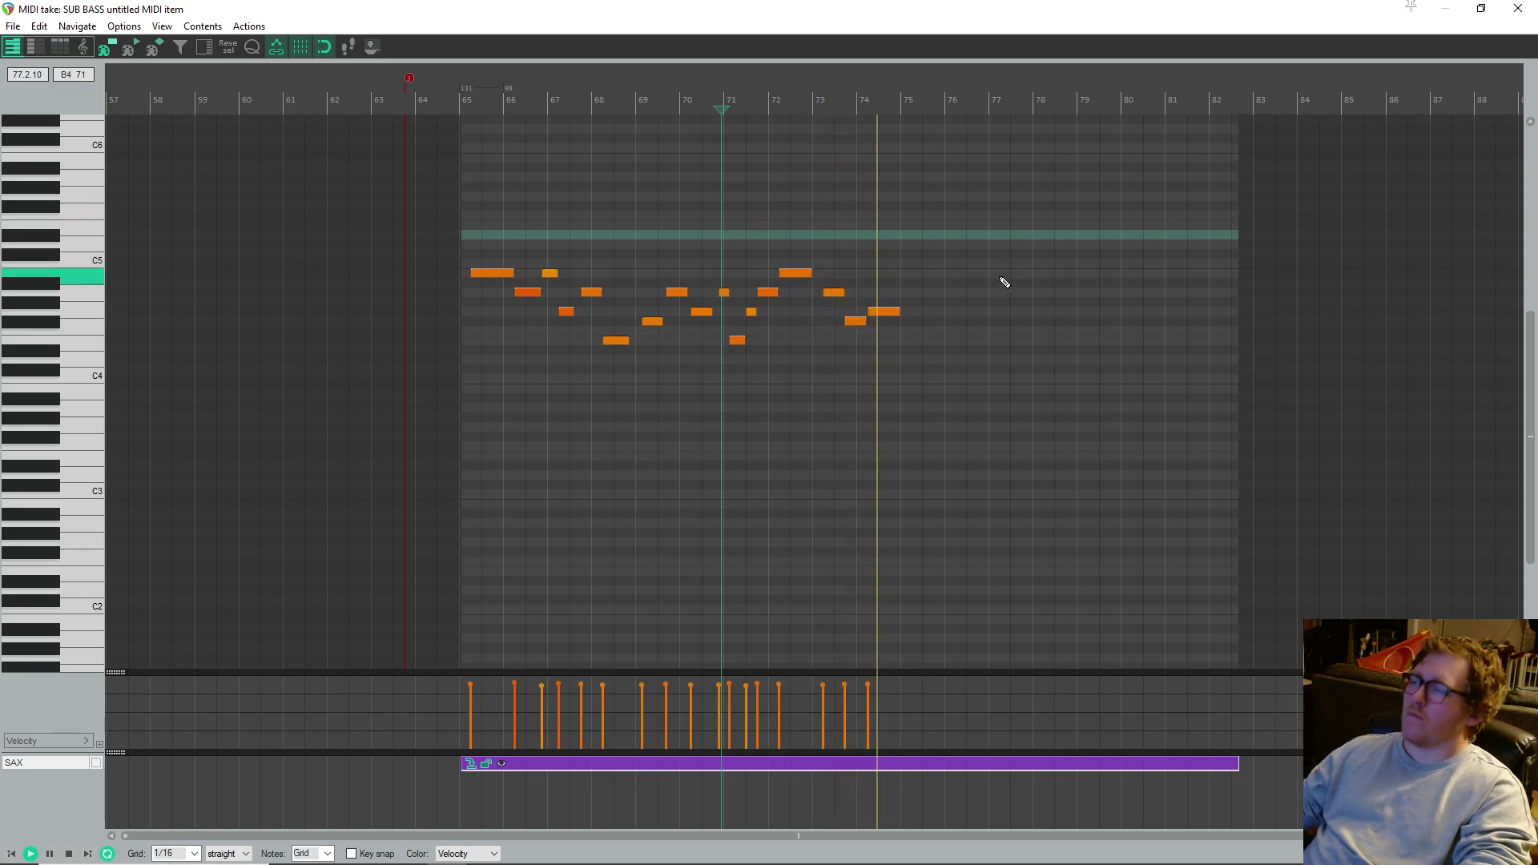
- Try layering a copy of the final G4 in bar 74 at C#5 and E5, and remove the copy
click(886, 316)
key(space)
drag(885, 312, 886, 257)
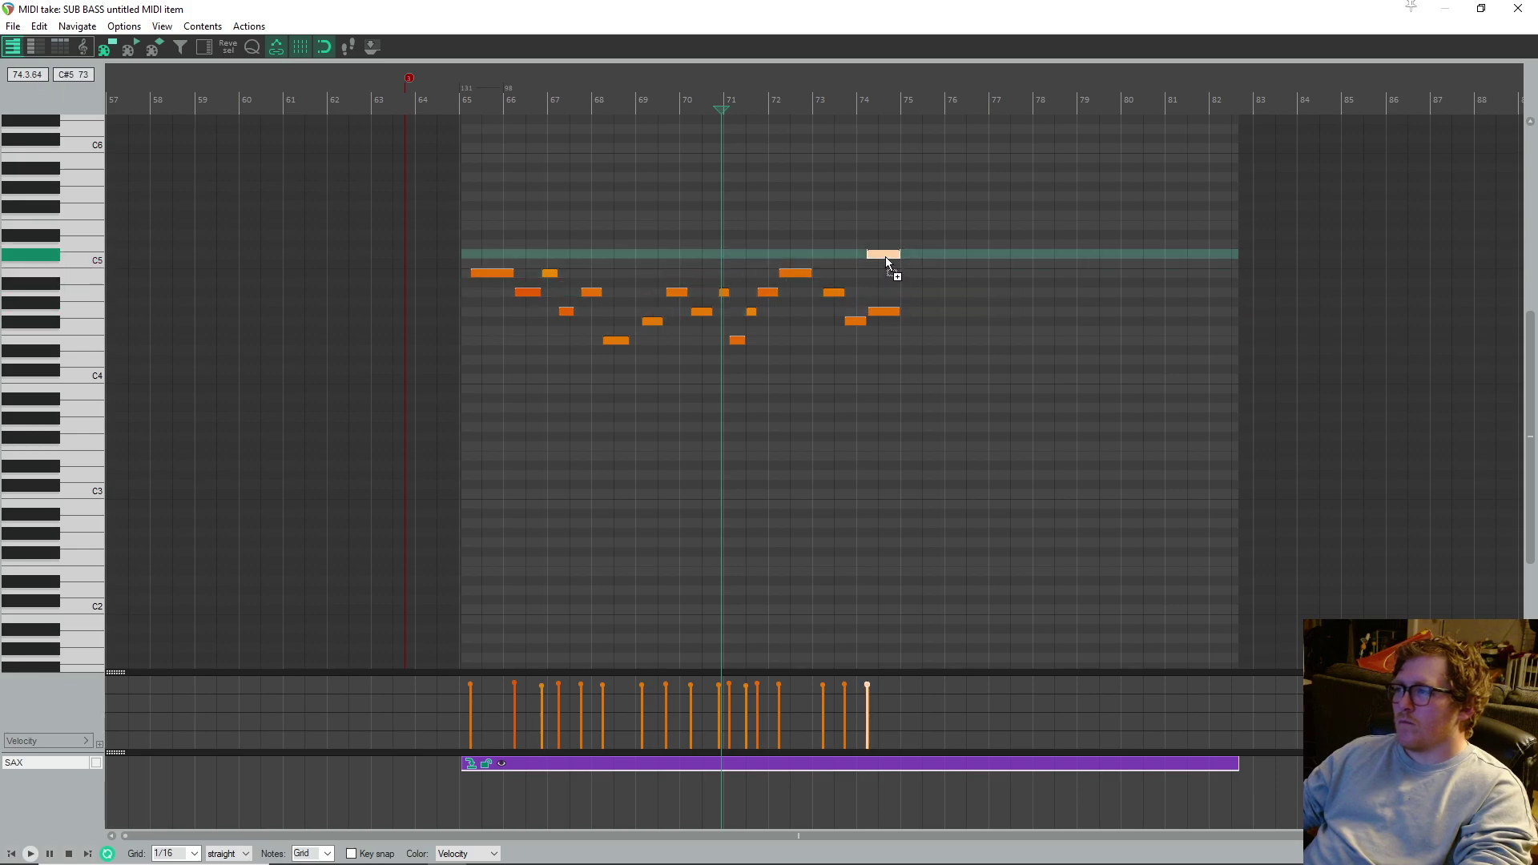
click(875, 266)
scroll(890, 266, up, 4)
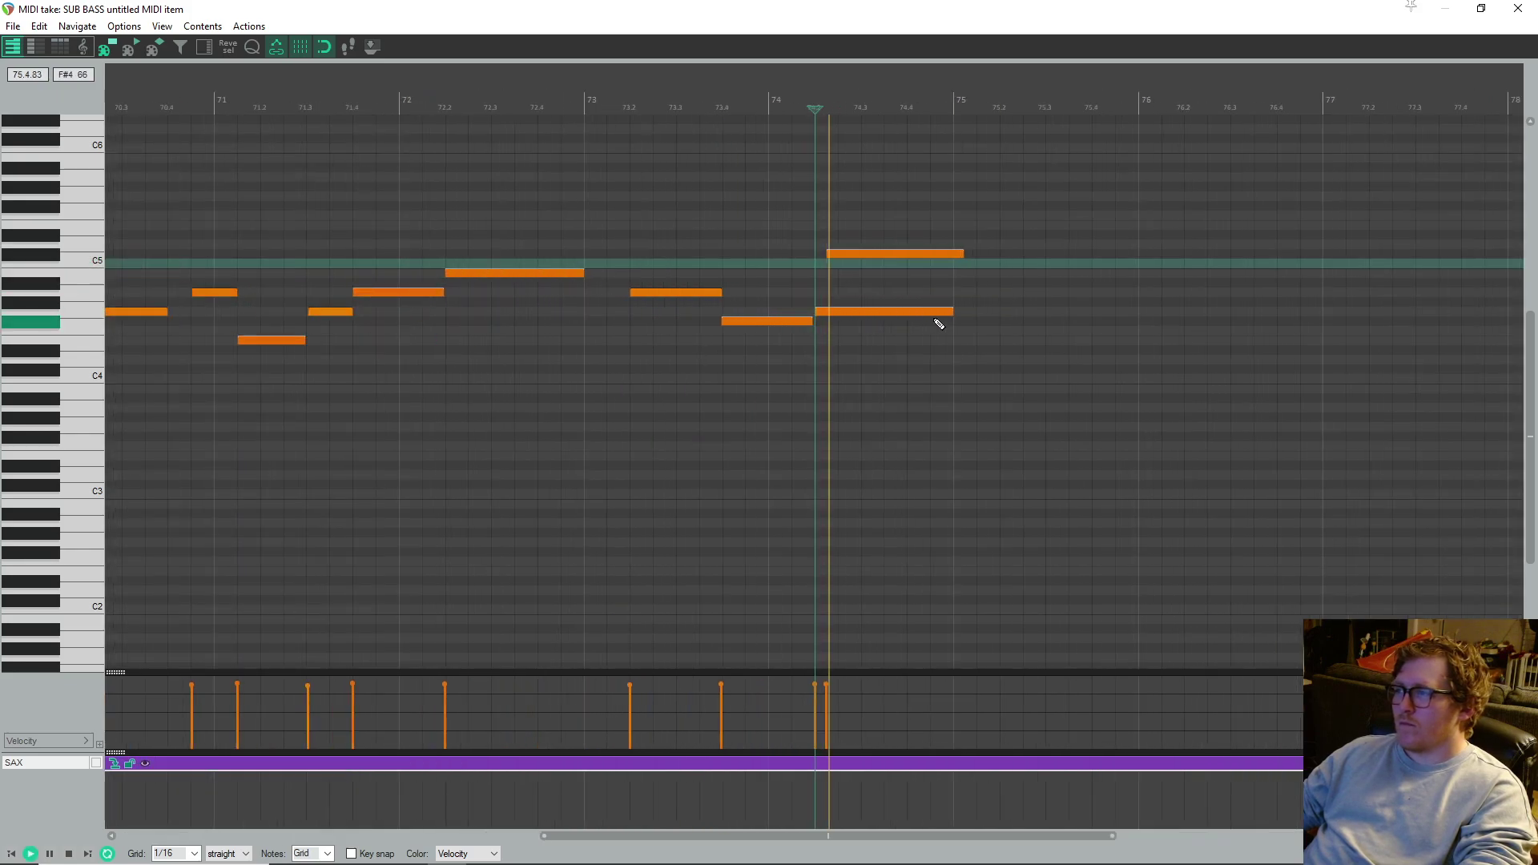
drag(894, 258, 876, 232)
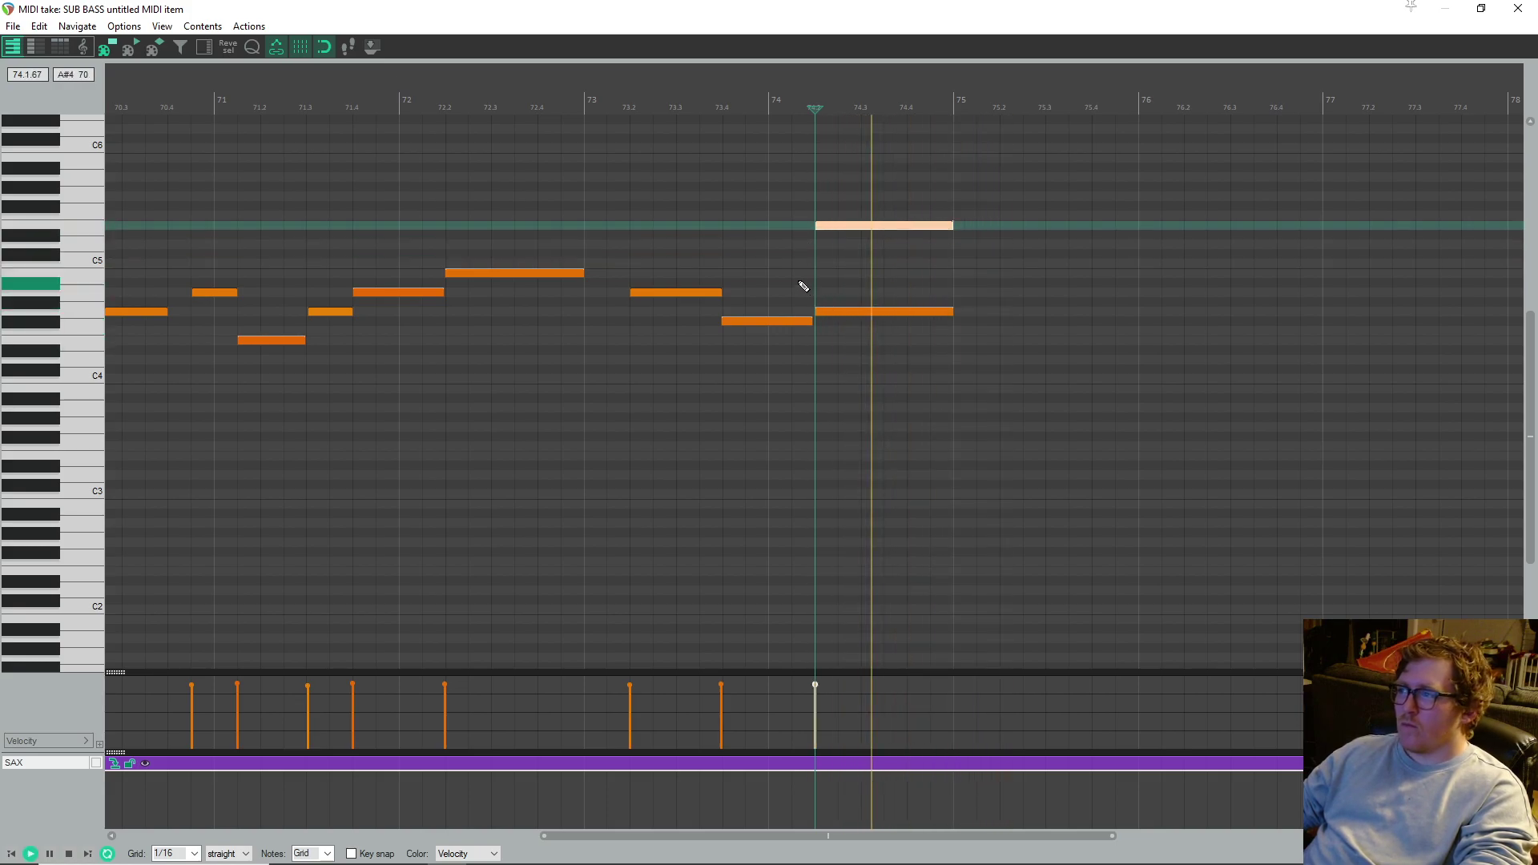
key(Delete)
- Close the MIDI editor and play the arrangement from just before bar 65
key(Escape)
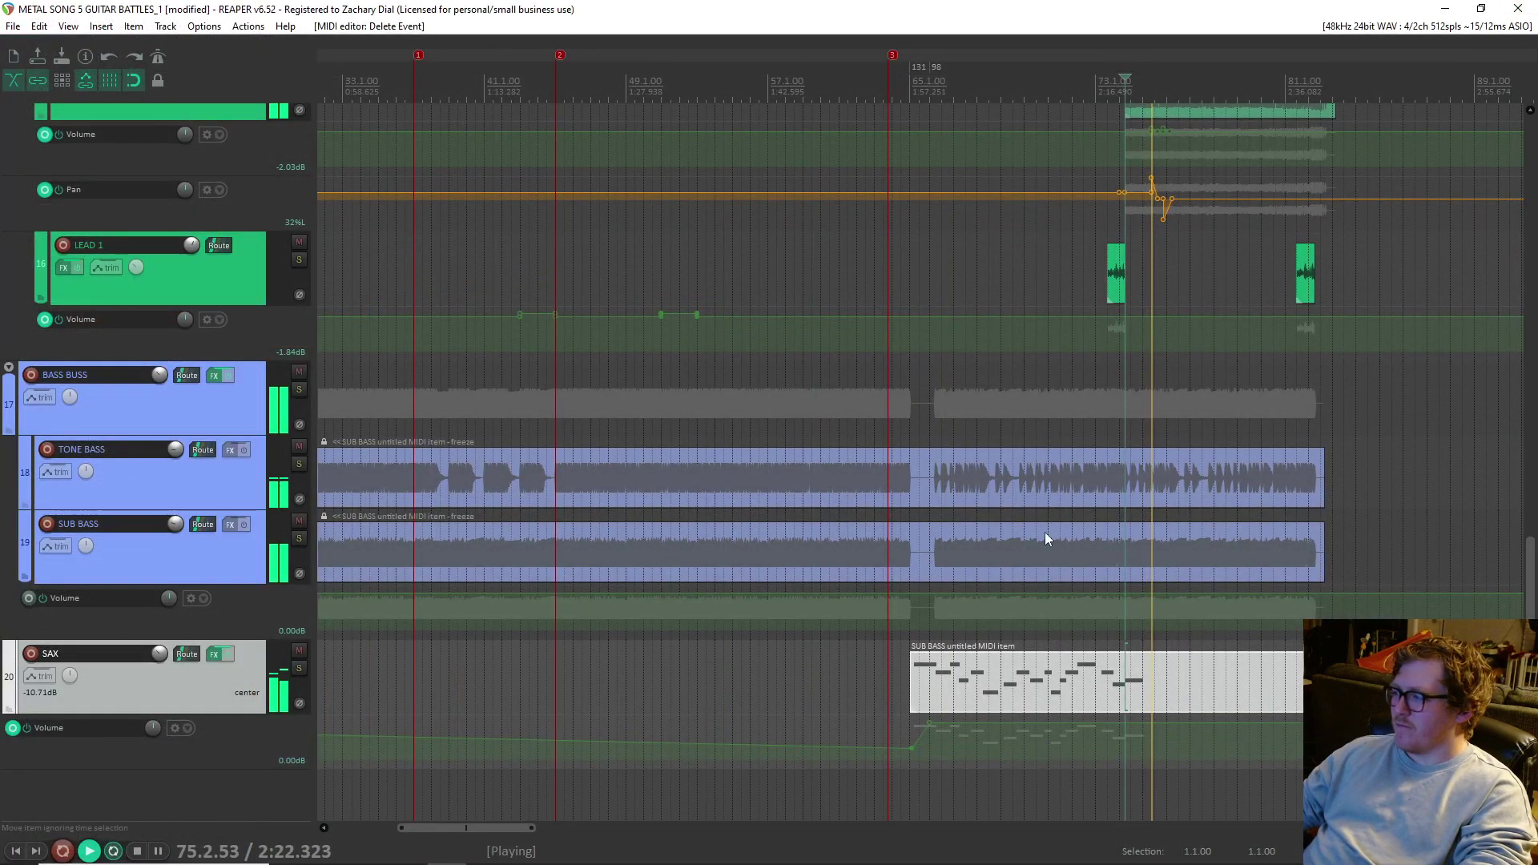
scroll(1050, 516, down, 5)
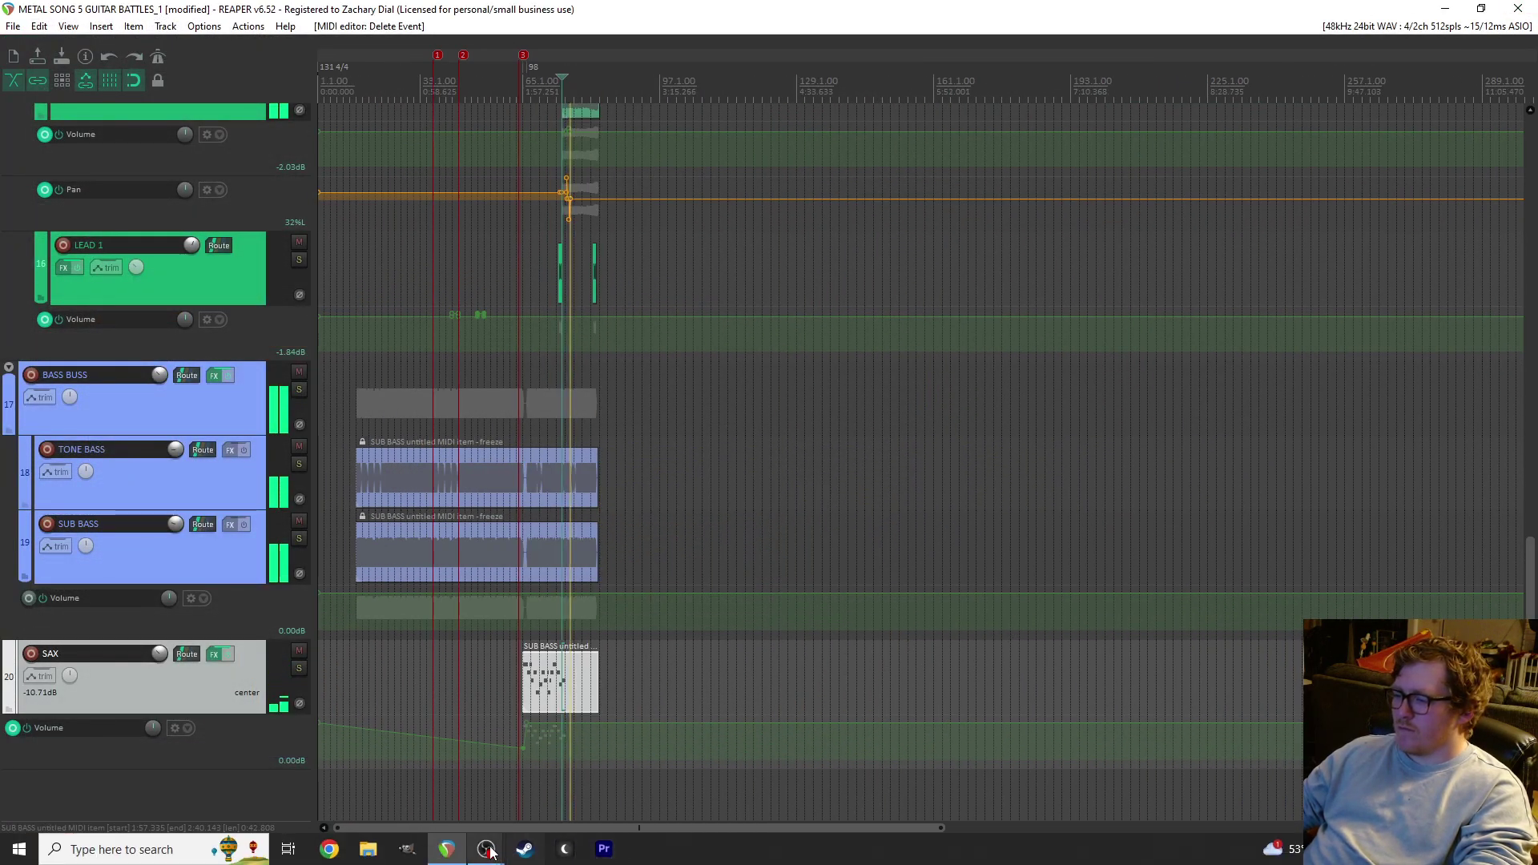
mouse_move(489, 847)
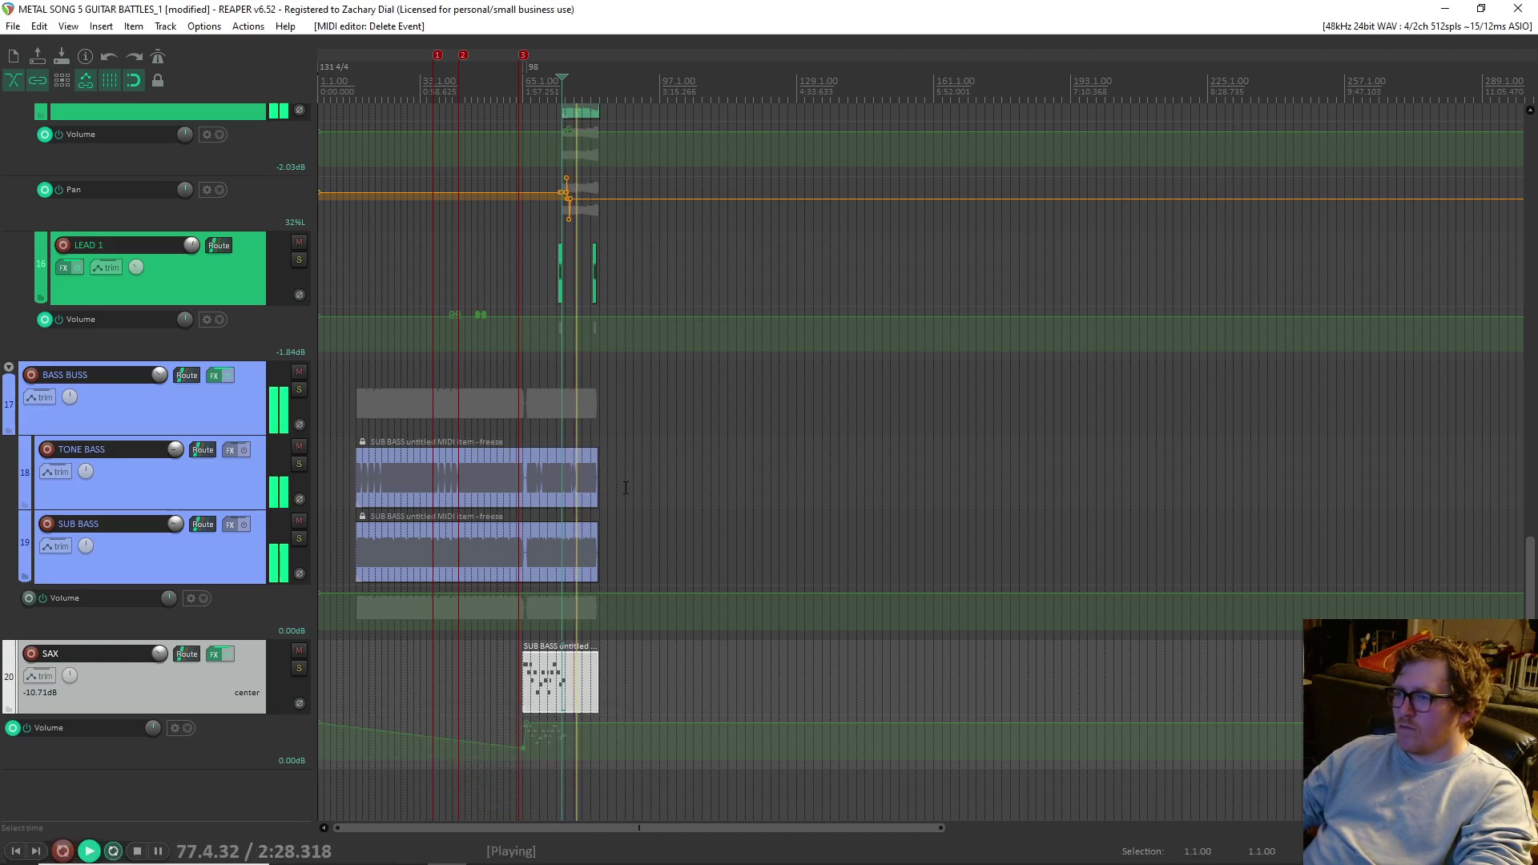
scroll(631, 497, up, 5)
scroll(974, 503, up, 2)
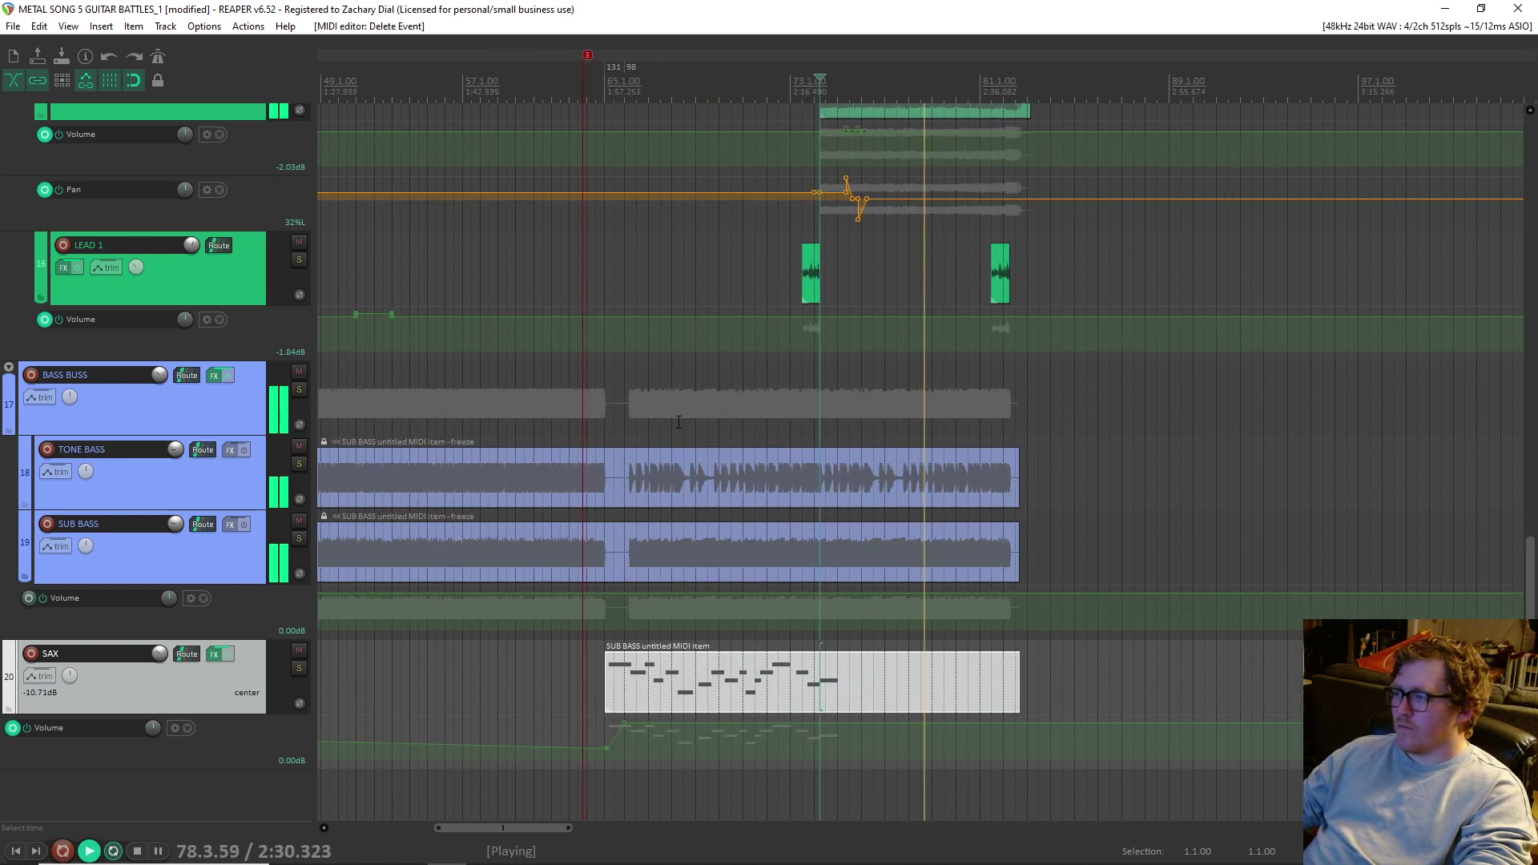
click(585, 363)
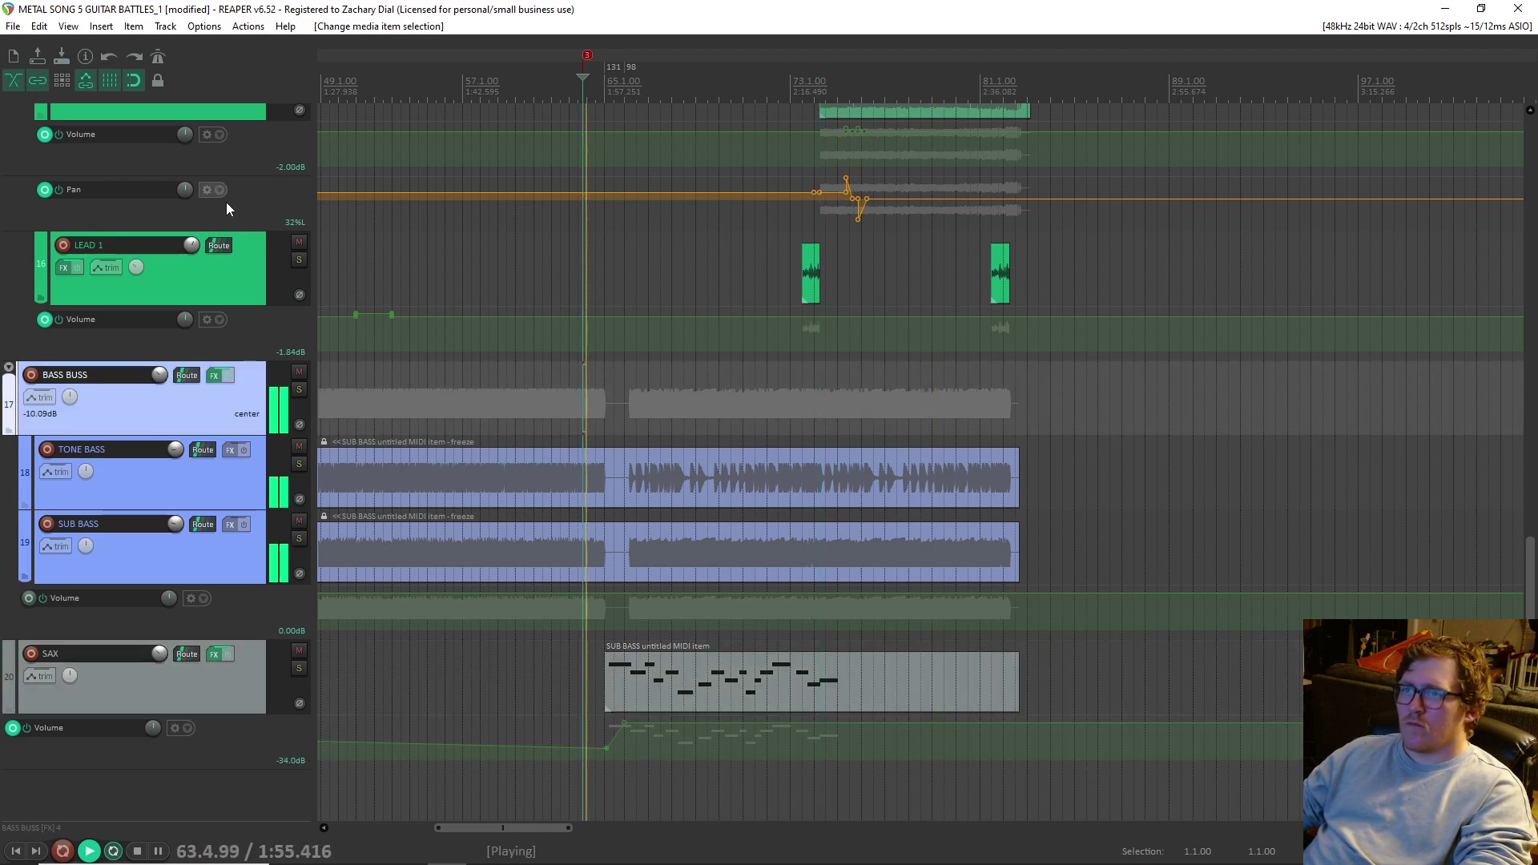
- Audition the sax section with the LEAD 1 guitar on track 14 unmuted, and mute that track again
scroll(229, 210, up, 3)
click(299, 206)
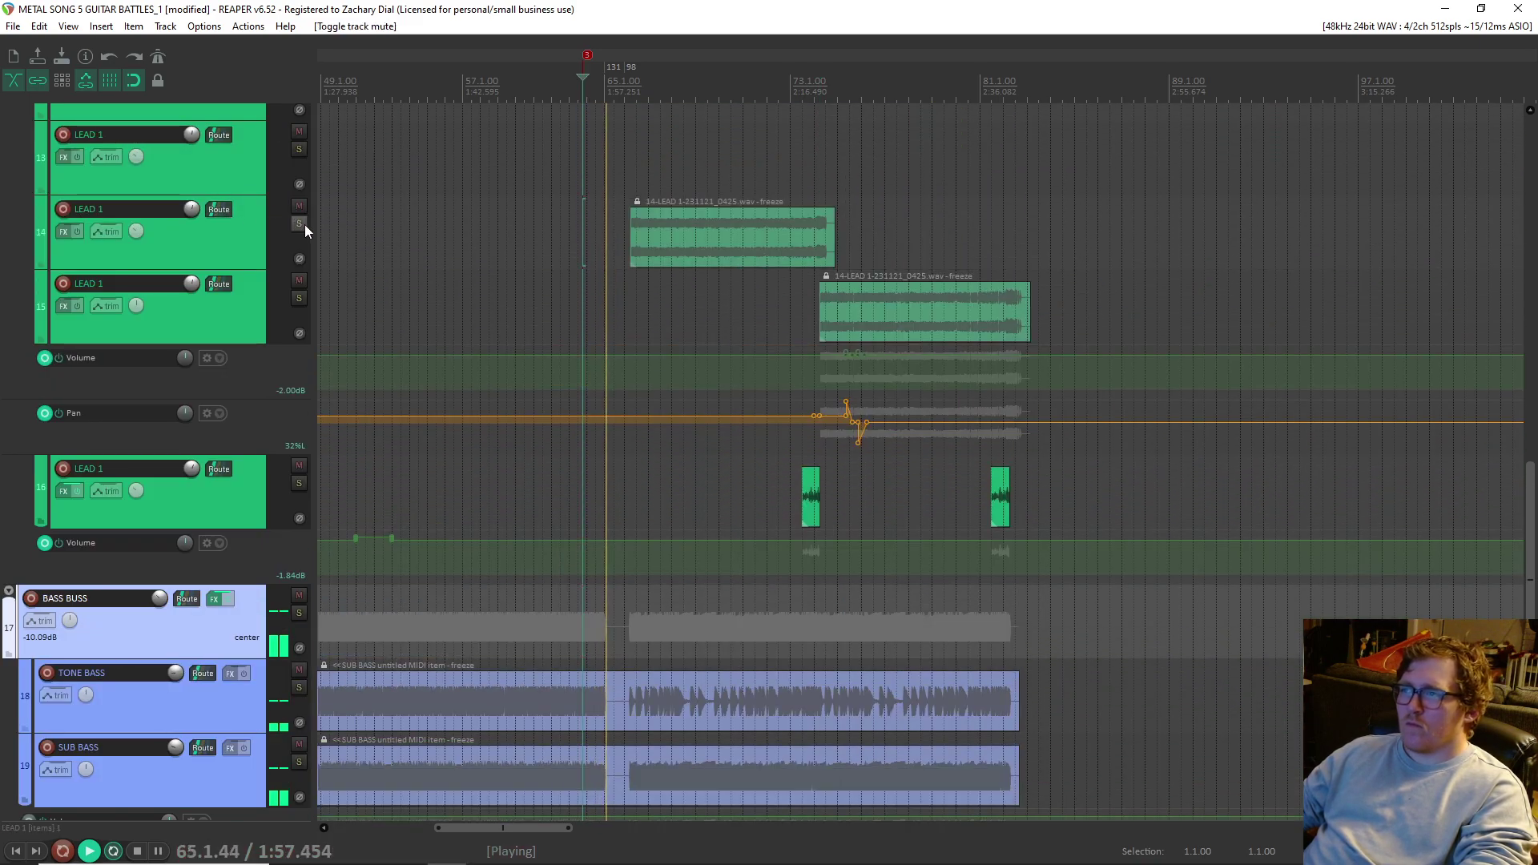
scroll(260, 245, down, 3)
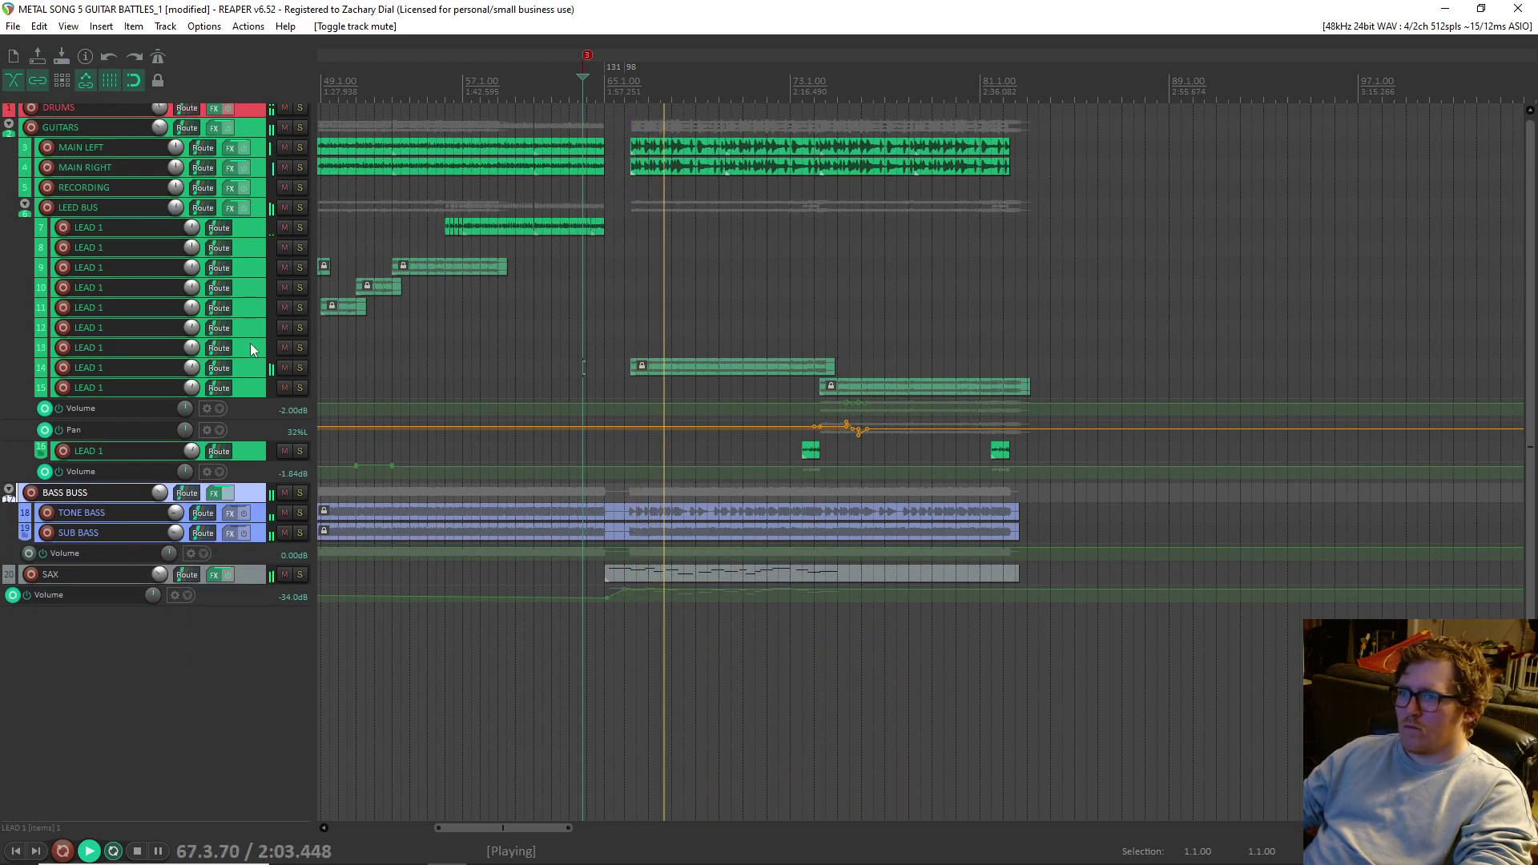
click(250, 368)
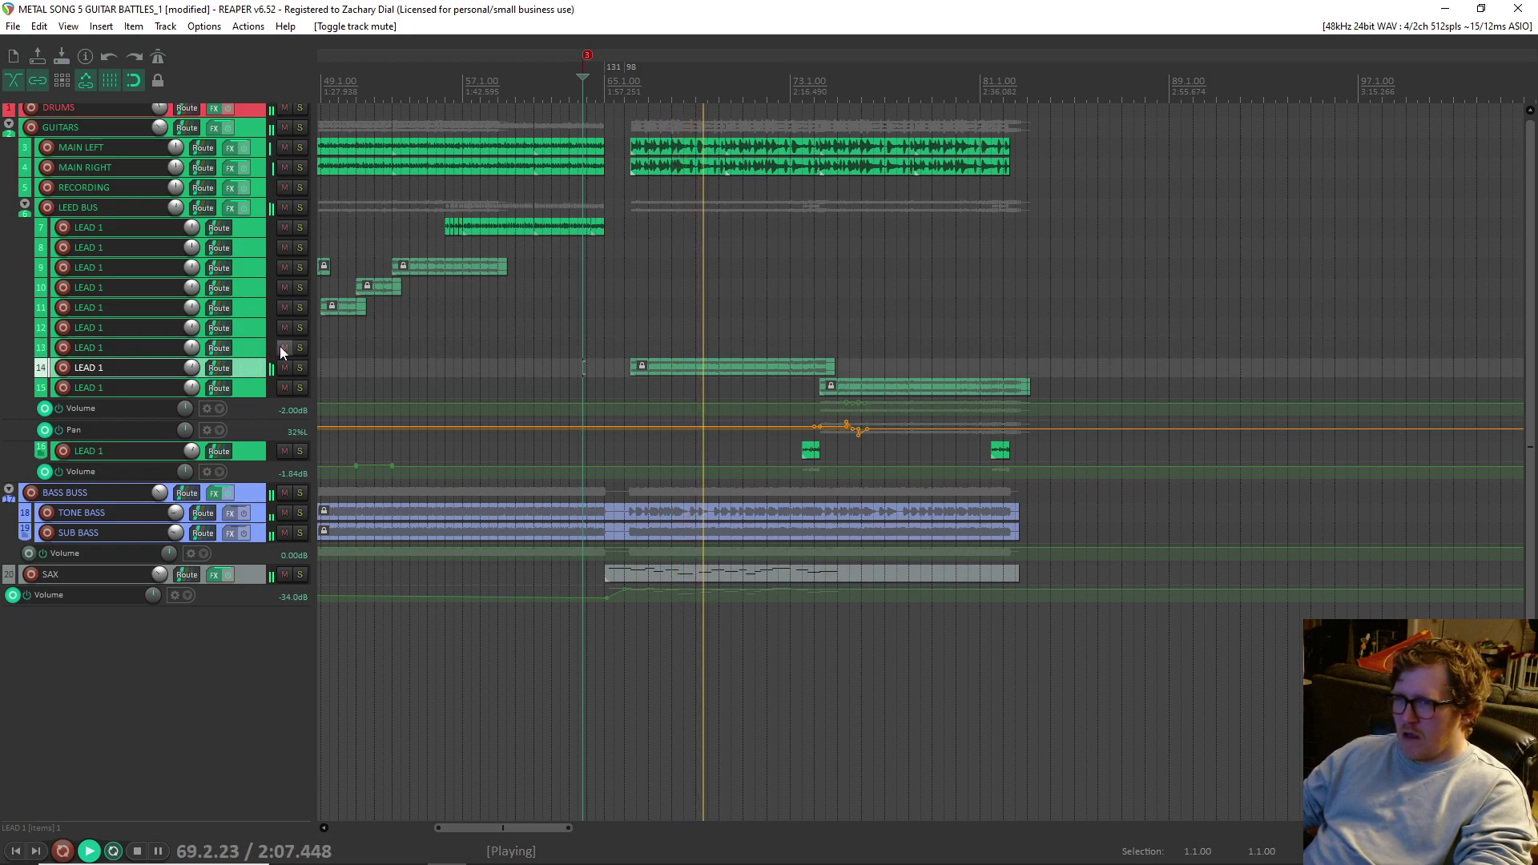
click(286, 365)
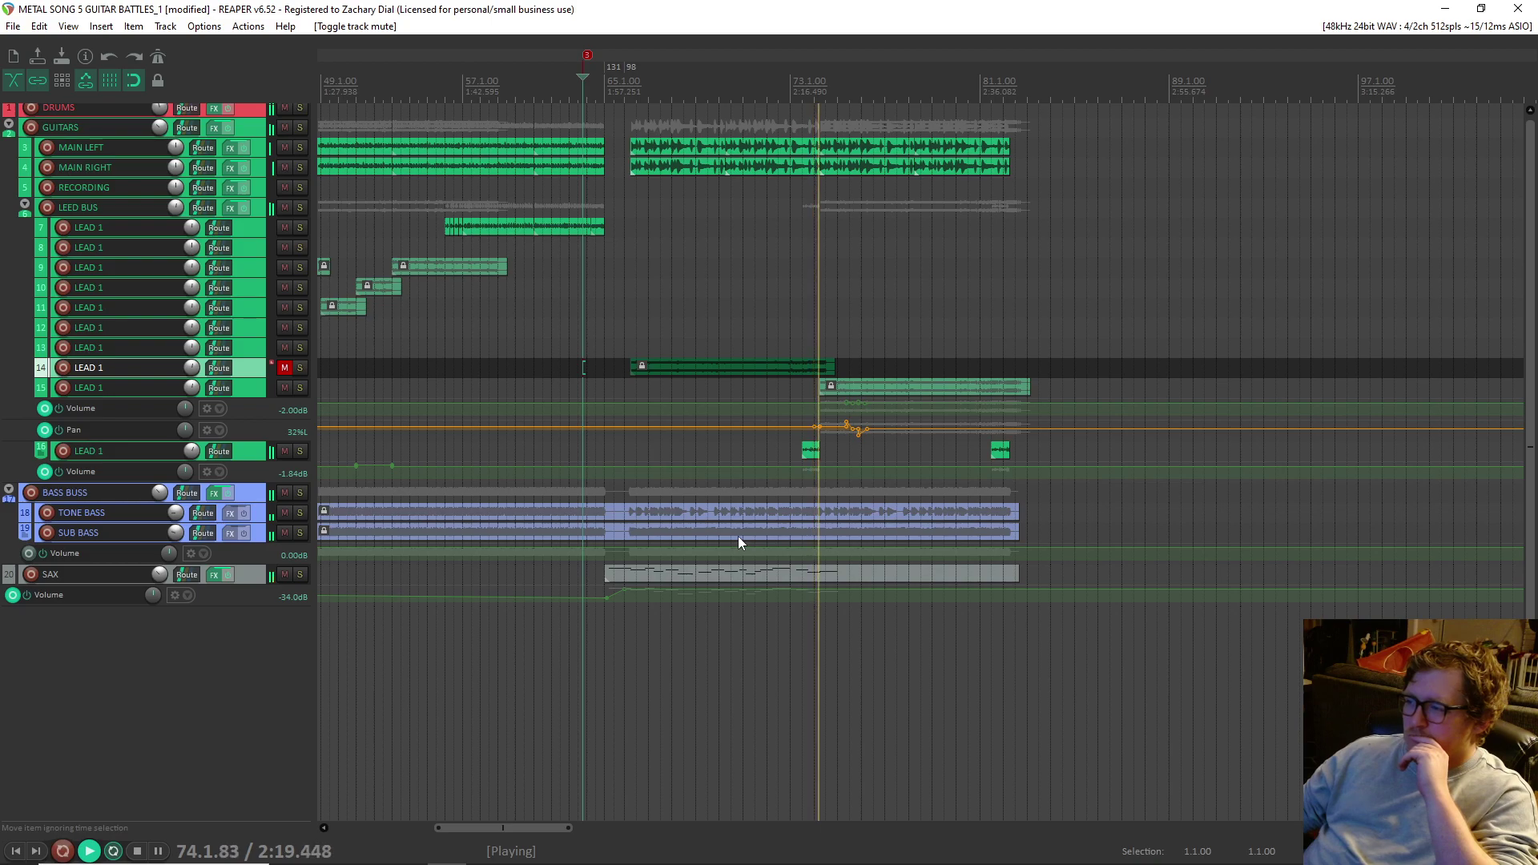
- Play the full mix from bar 33 with the track 14 lead guitar muted
scroll(738, 536, down, 3)
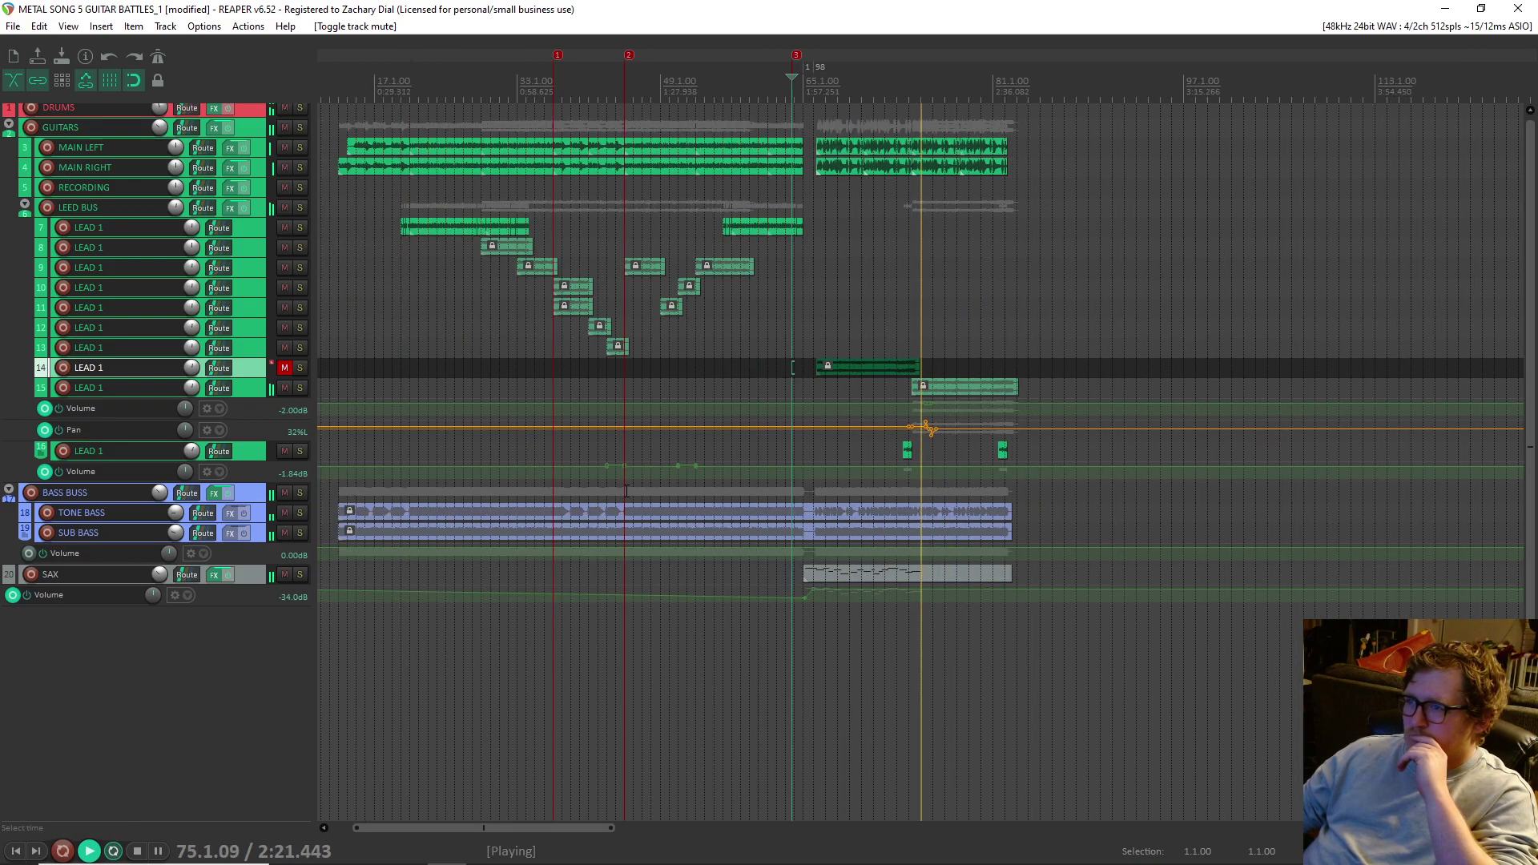
click(523, 350)
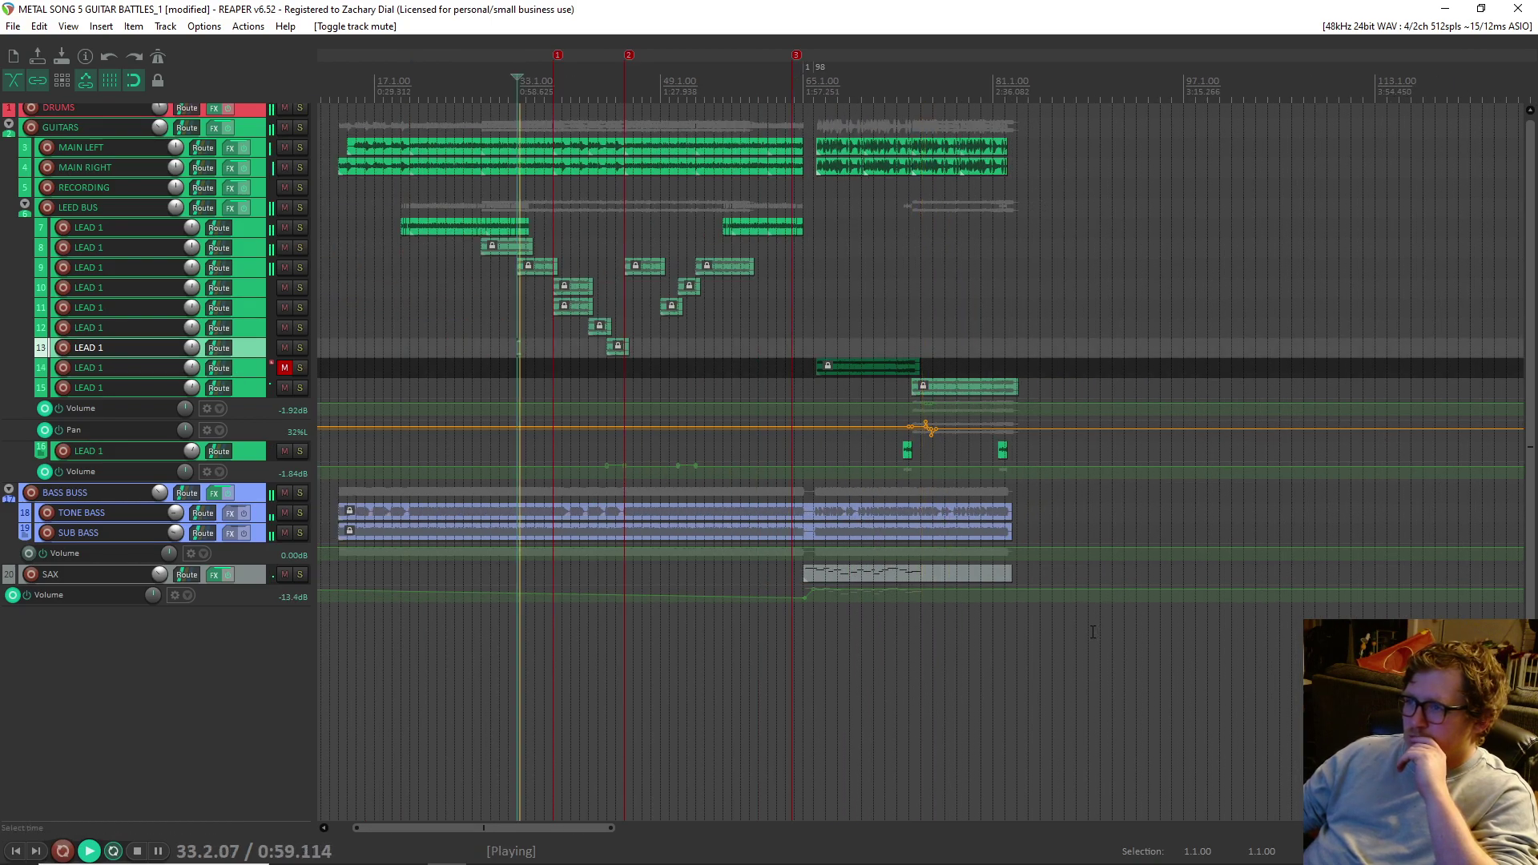